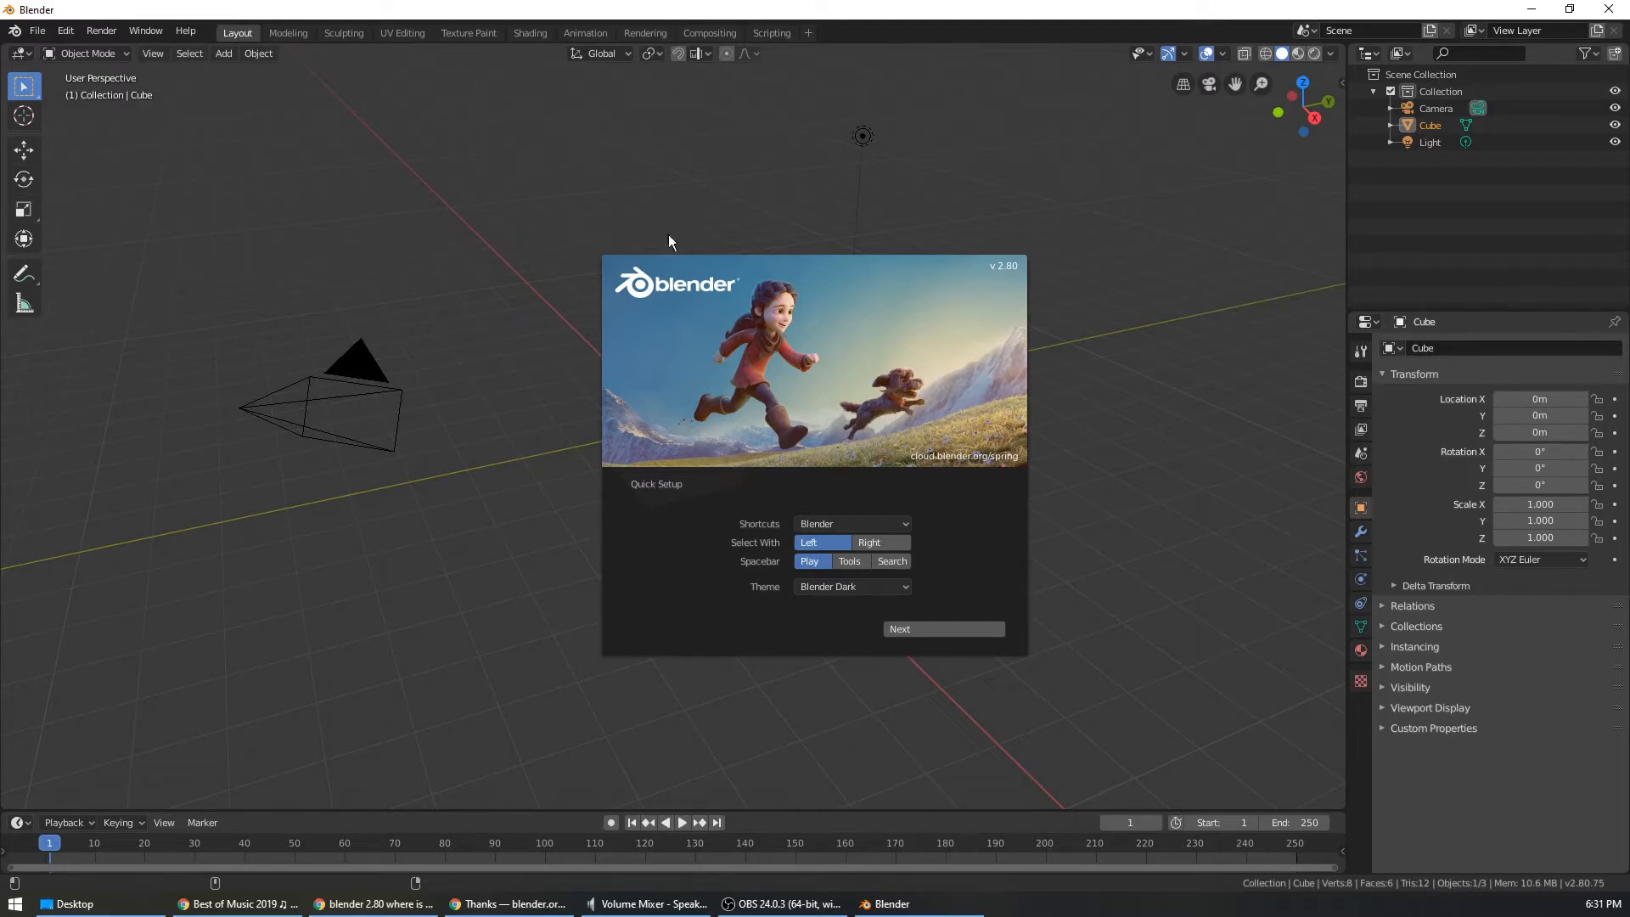
Dismiss the splash screen and create a new file from the Video Editing template.
click(42, 38)
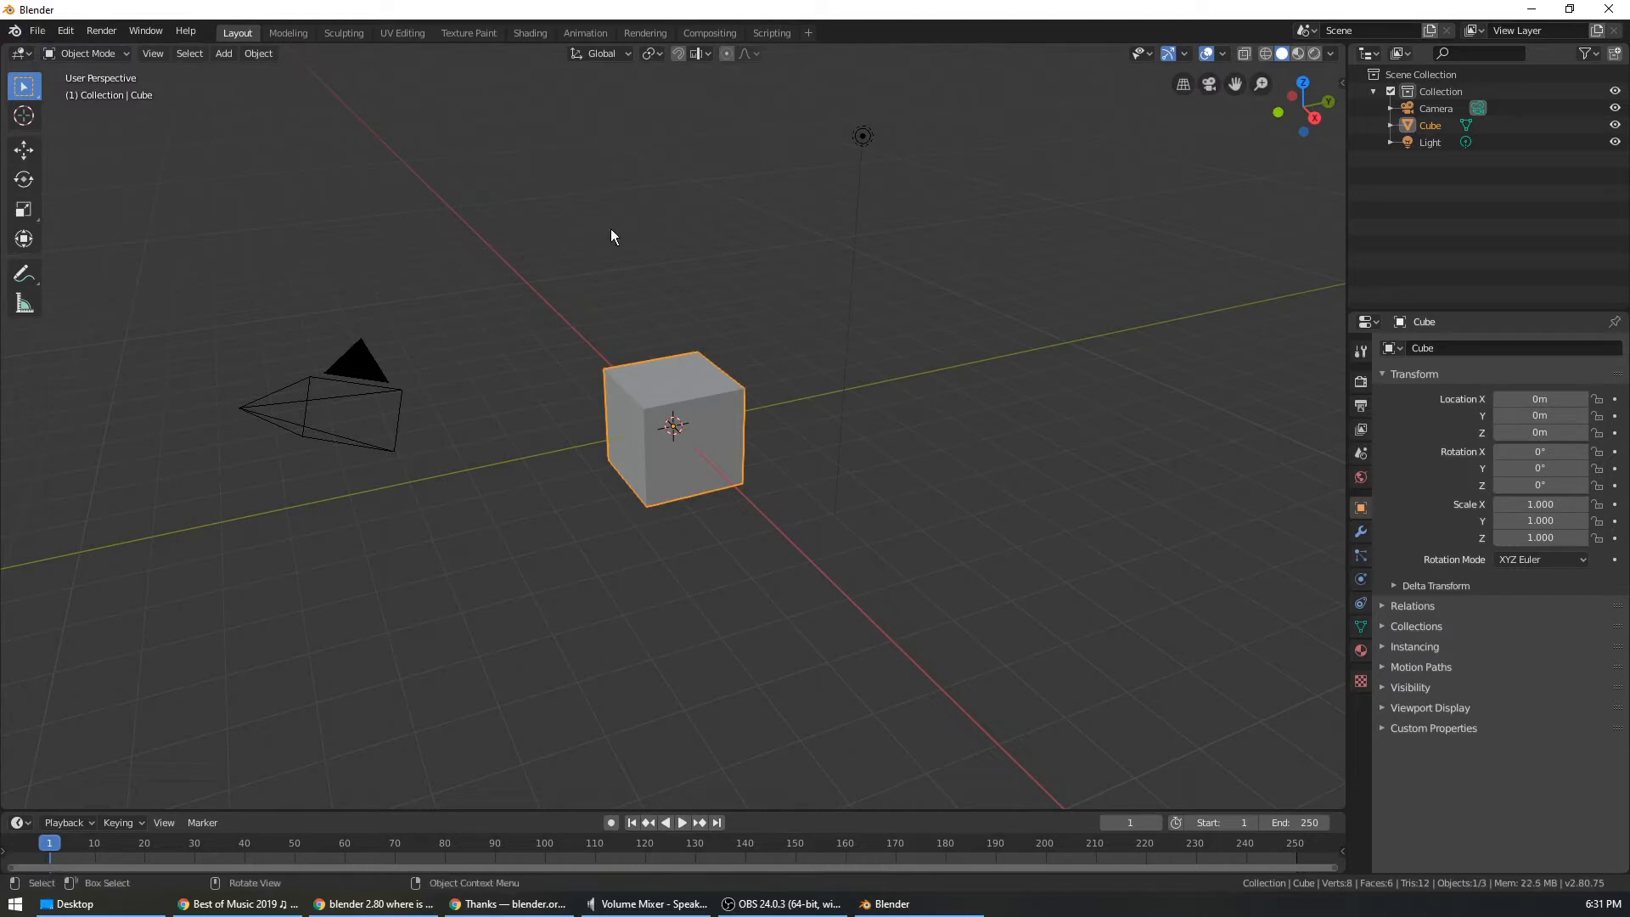
click(38, 32)
mouse_move(110, 53)
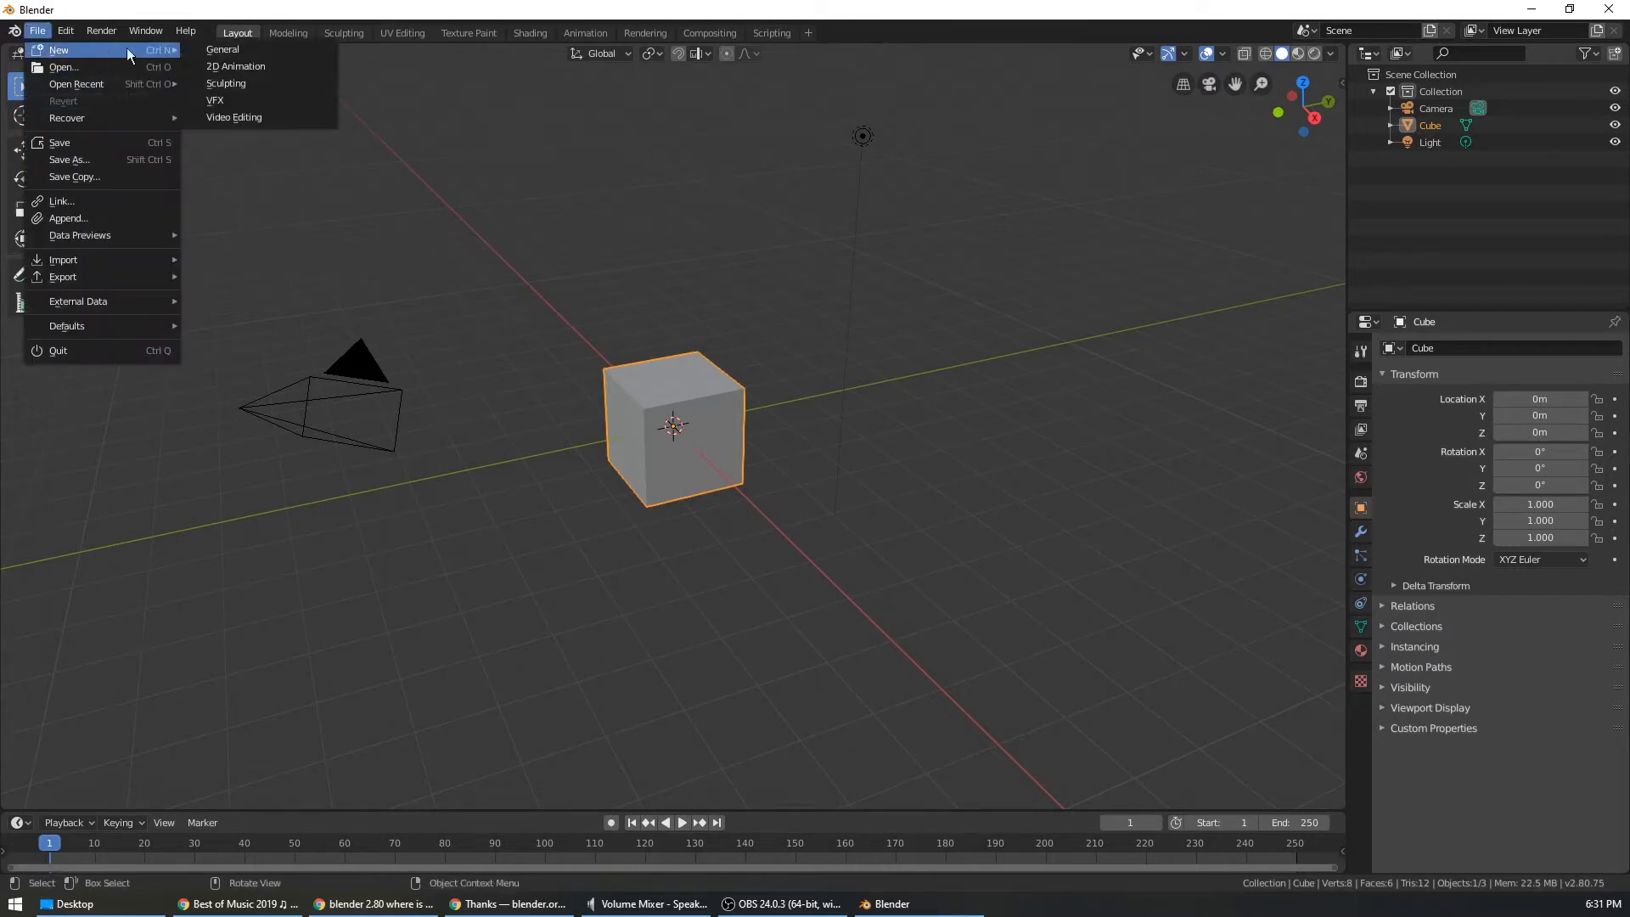
click(252, 118)
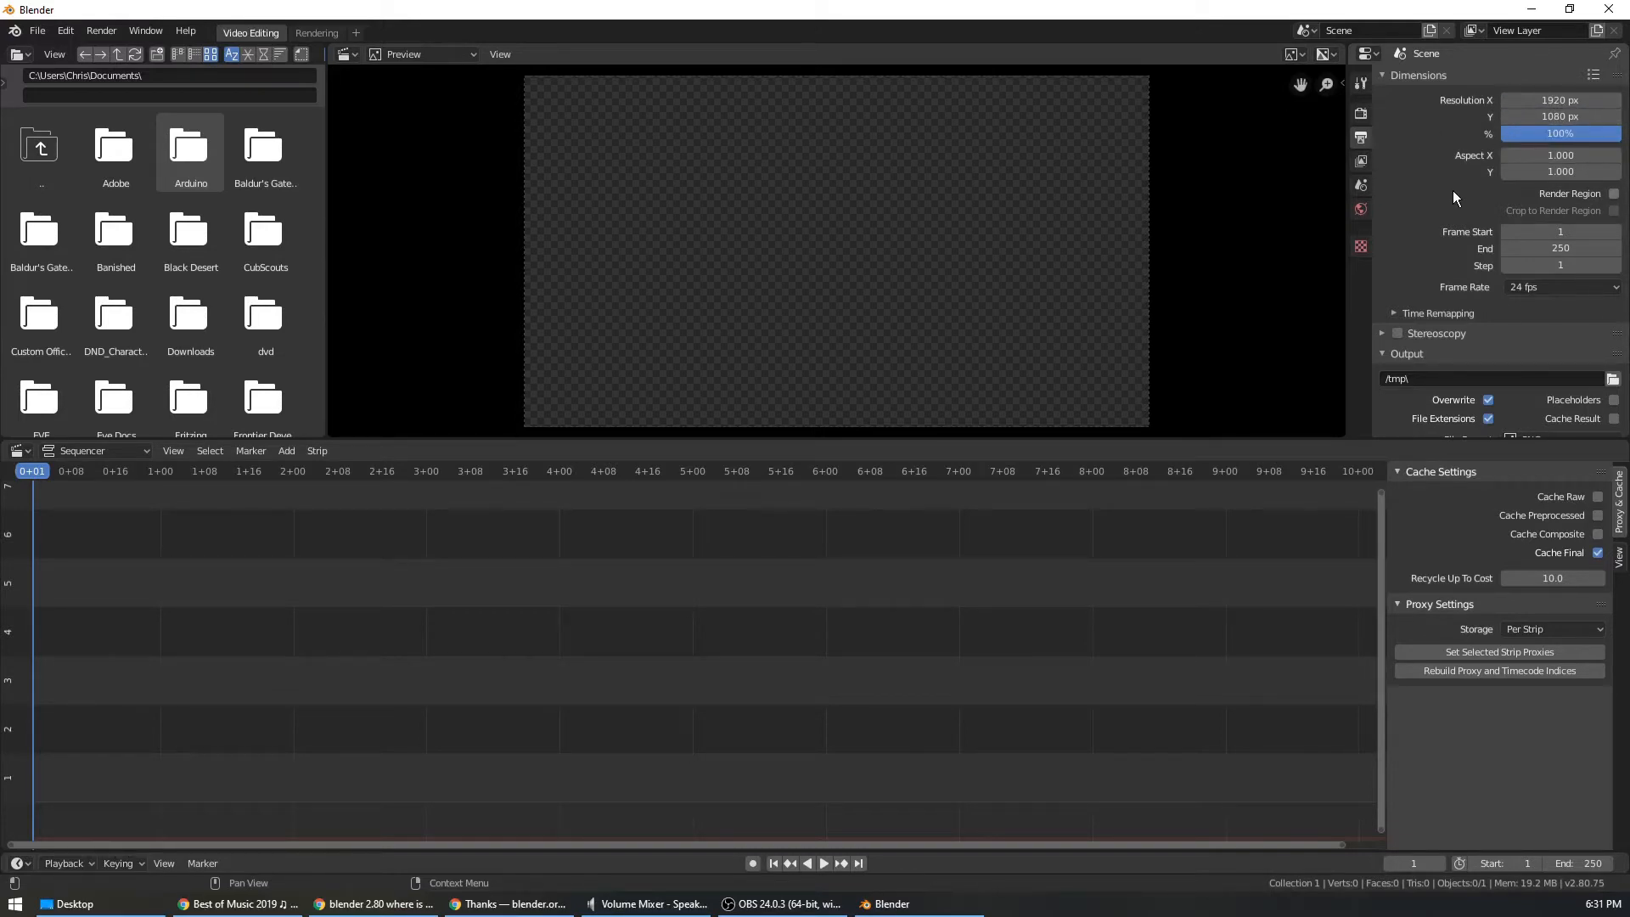
Set the render output folder to D:\Video_Out\.
scroll(1444, 192, down, 2)
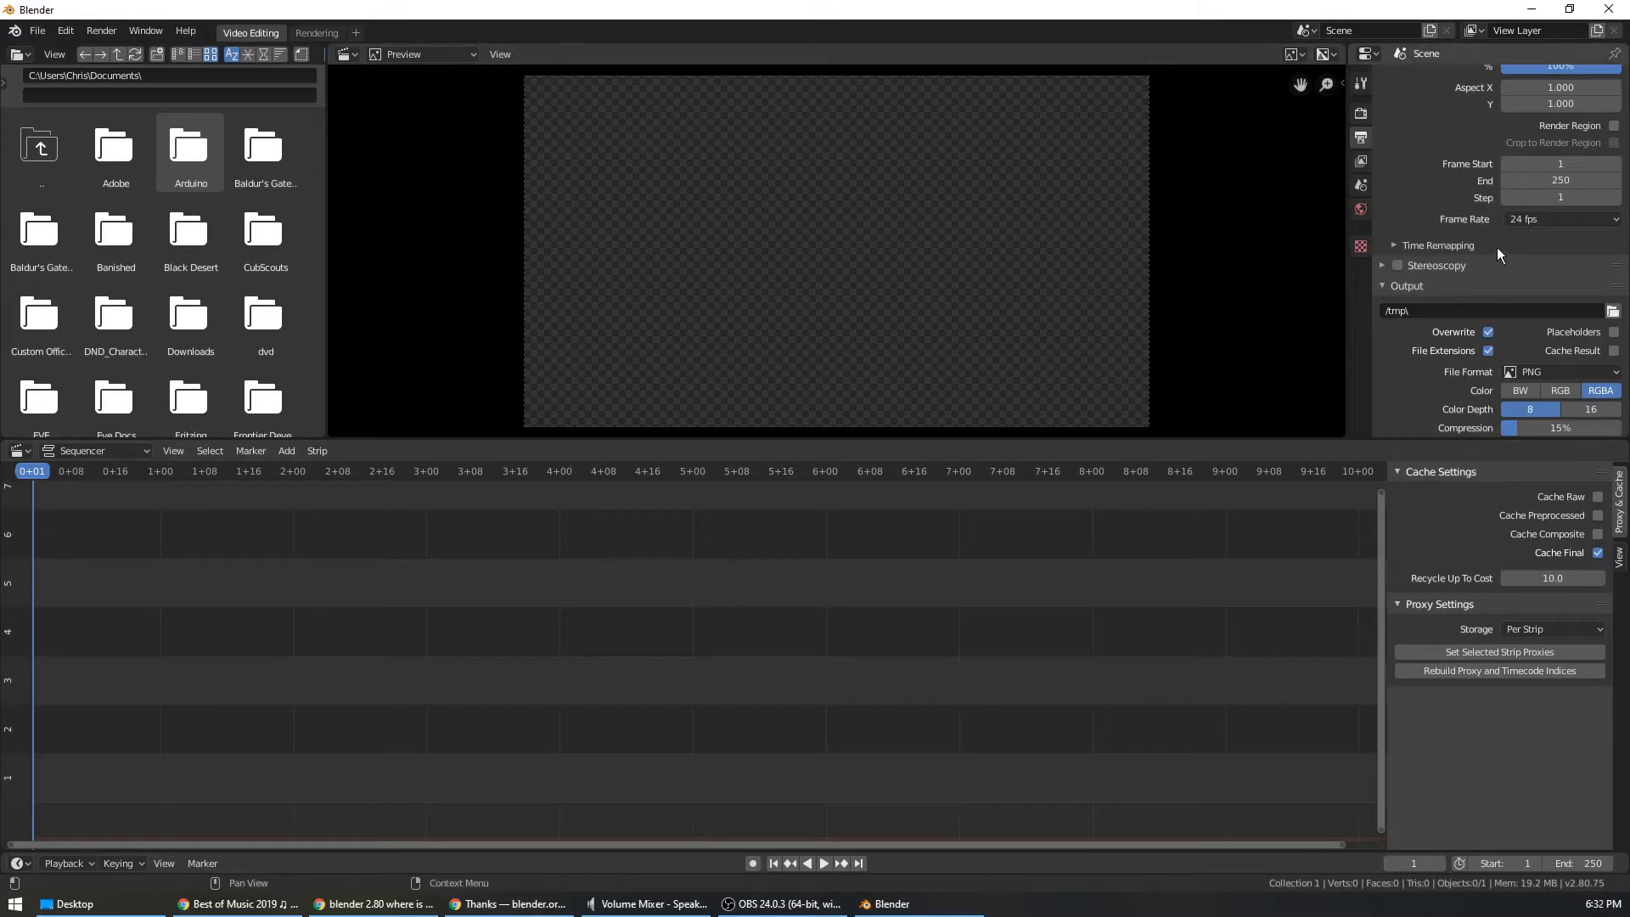
scroll(1496, 247, down, 2)
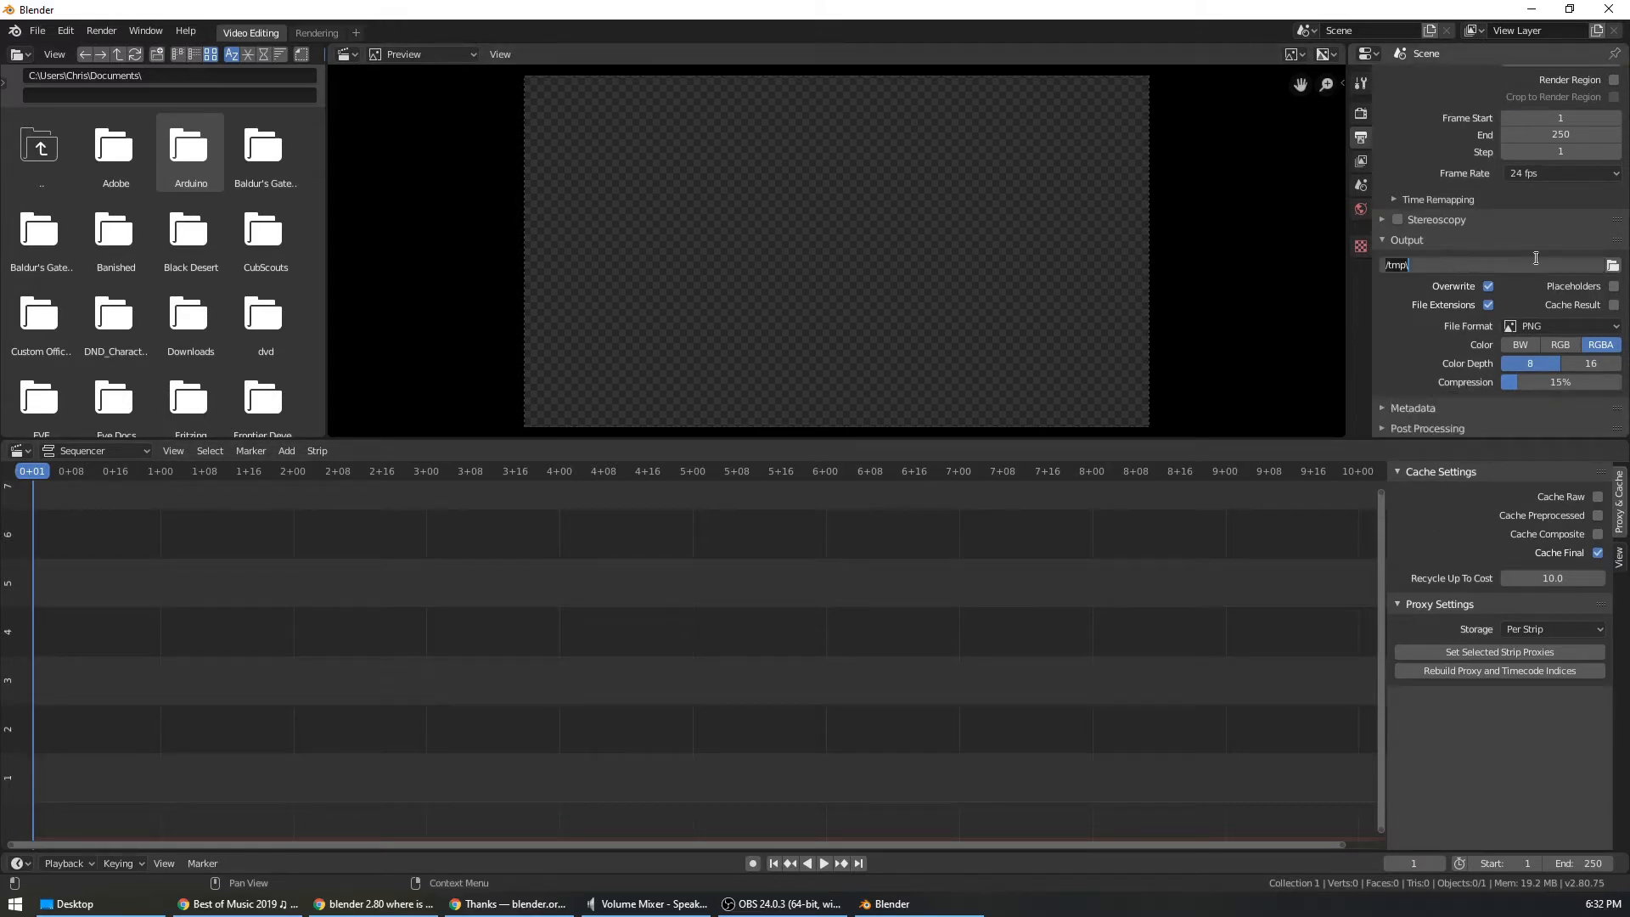
click(1613, 266)
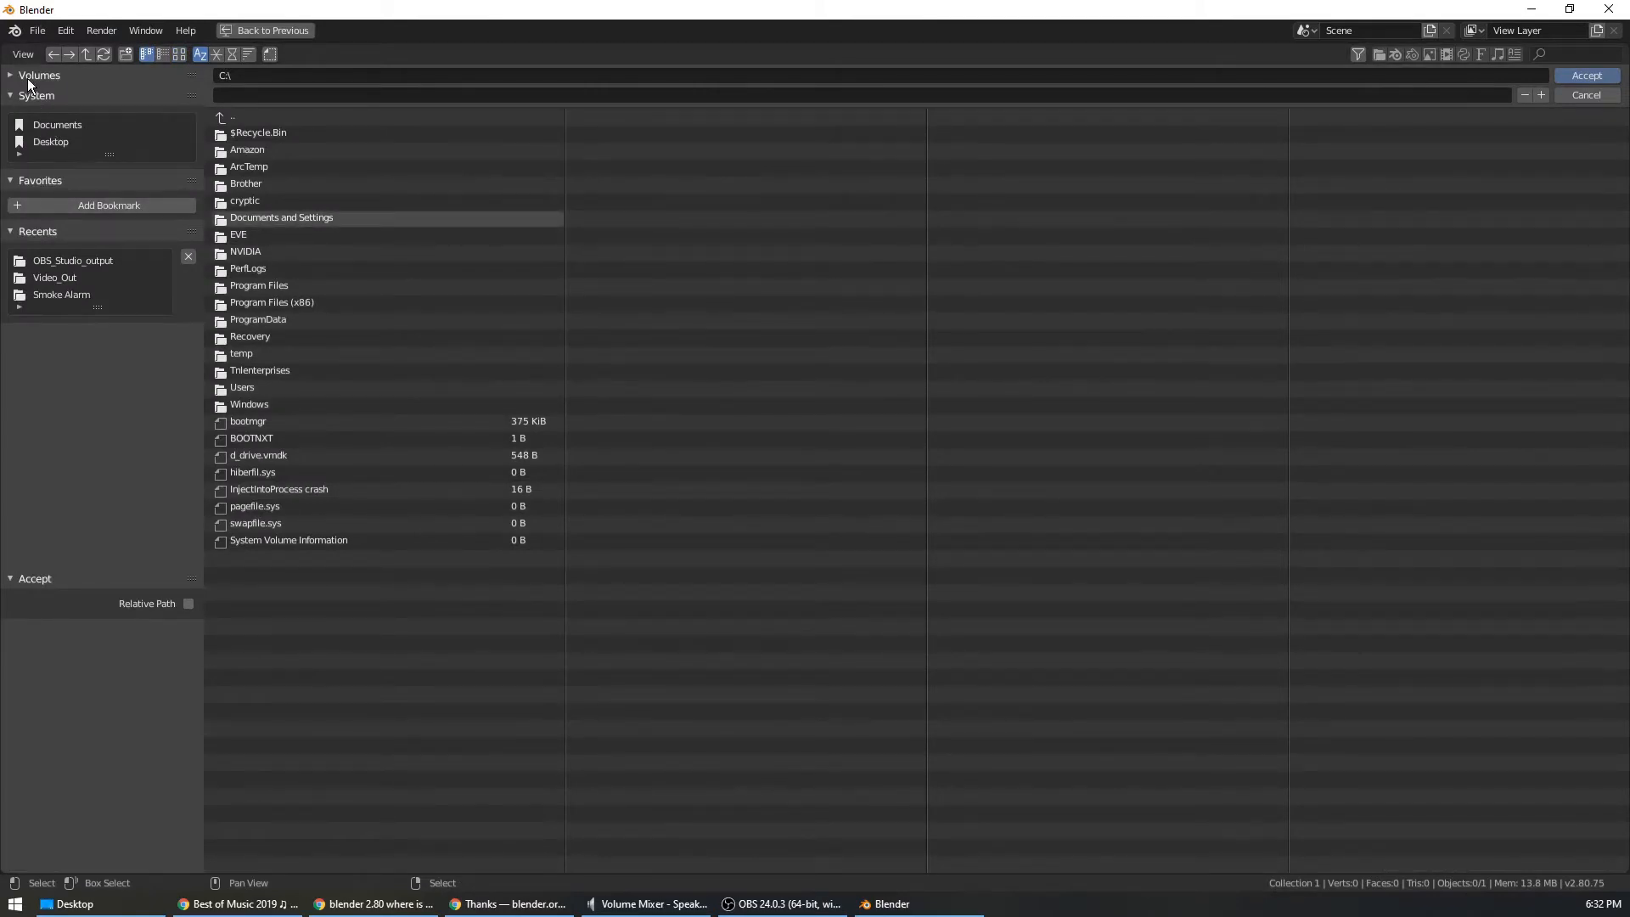
click(27, 77)
click(63, 125)
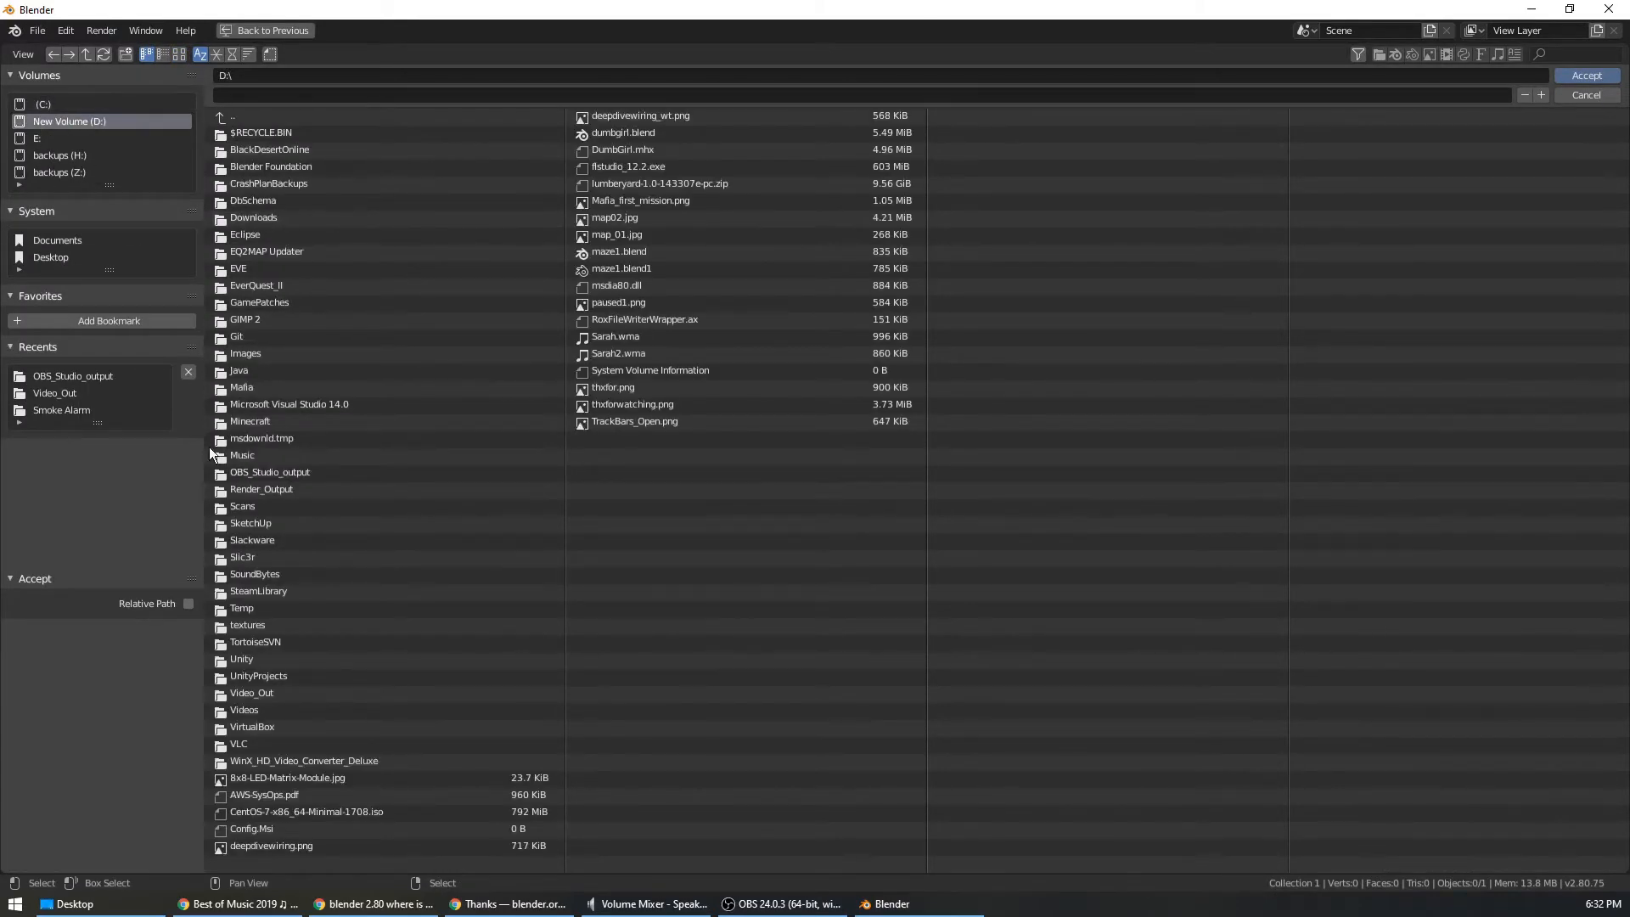
click(266, 692)
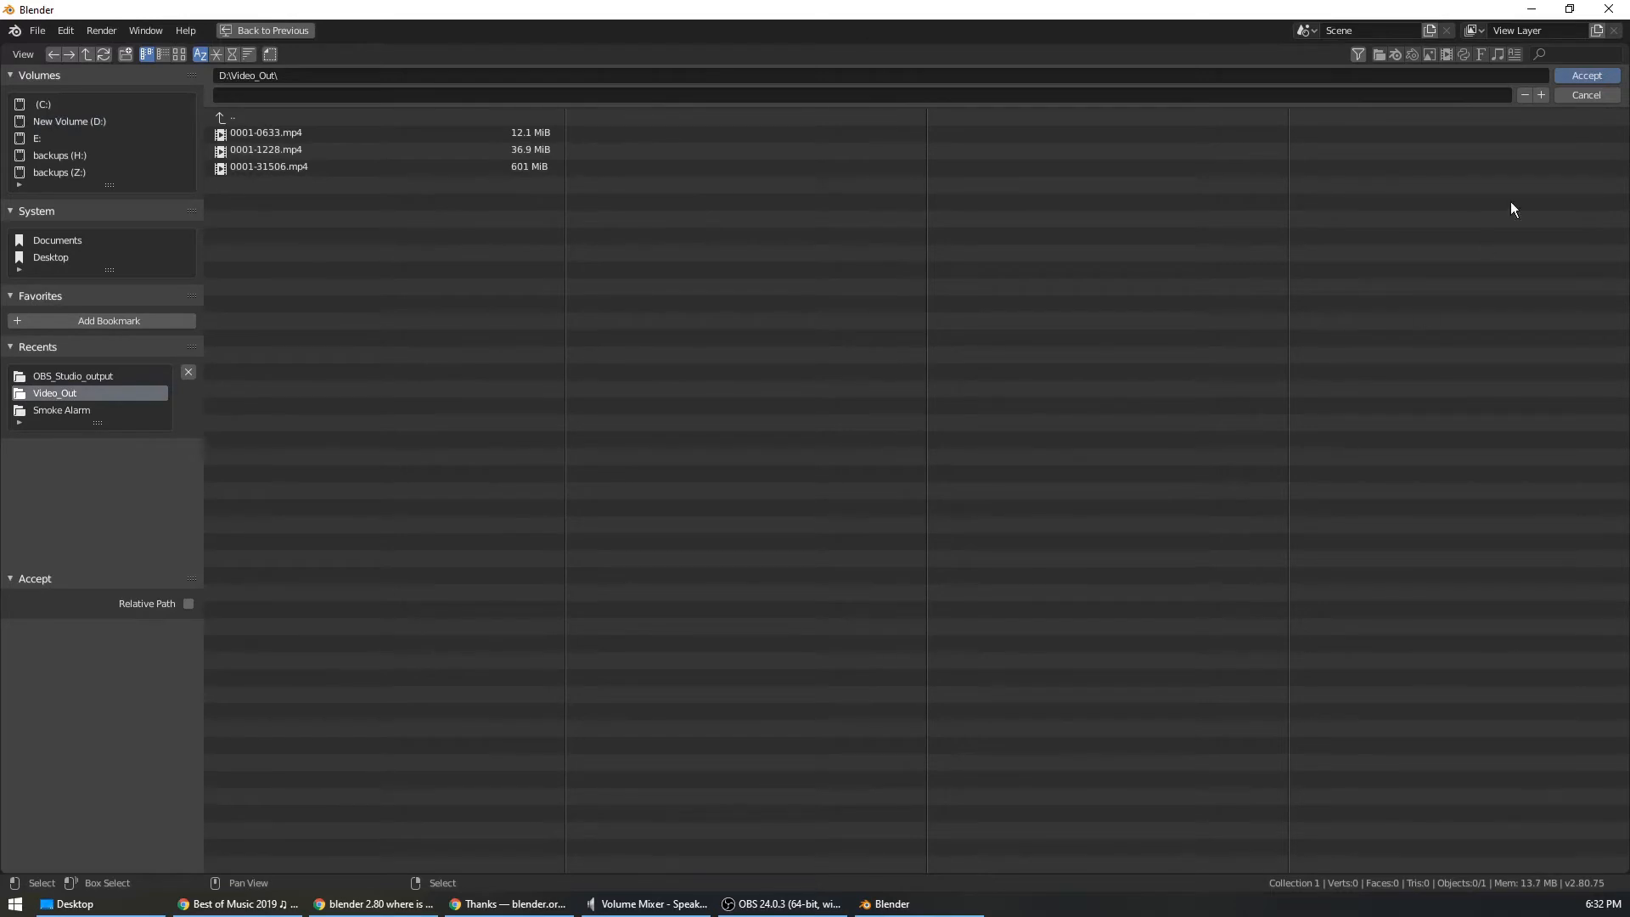
click(1573, 74)
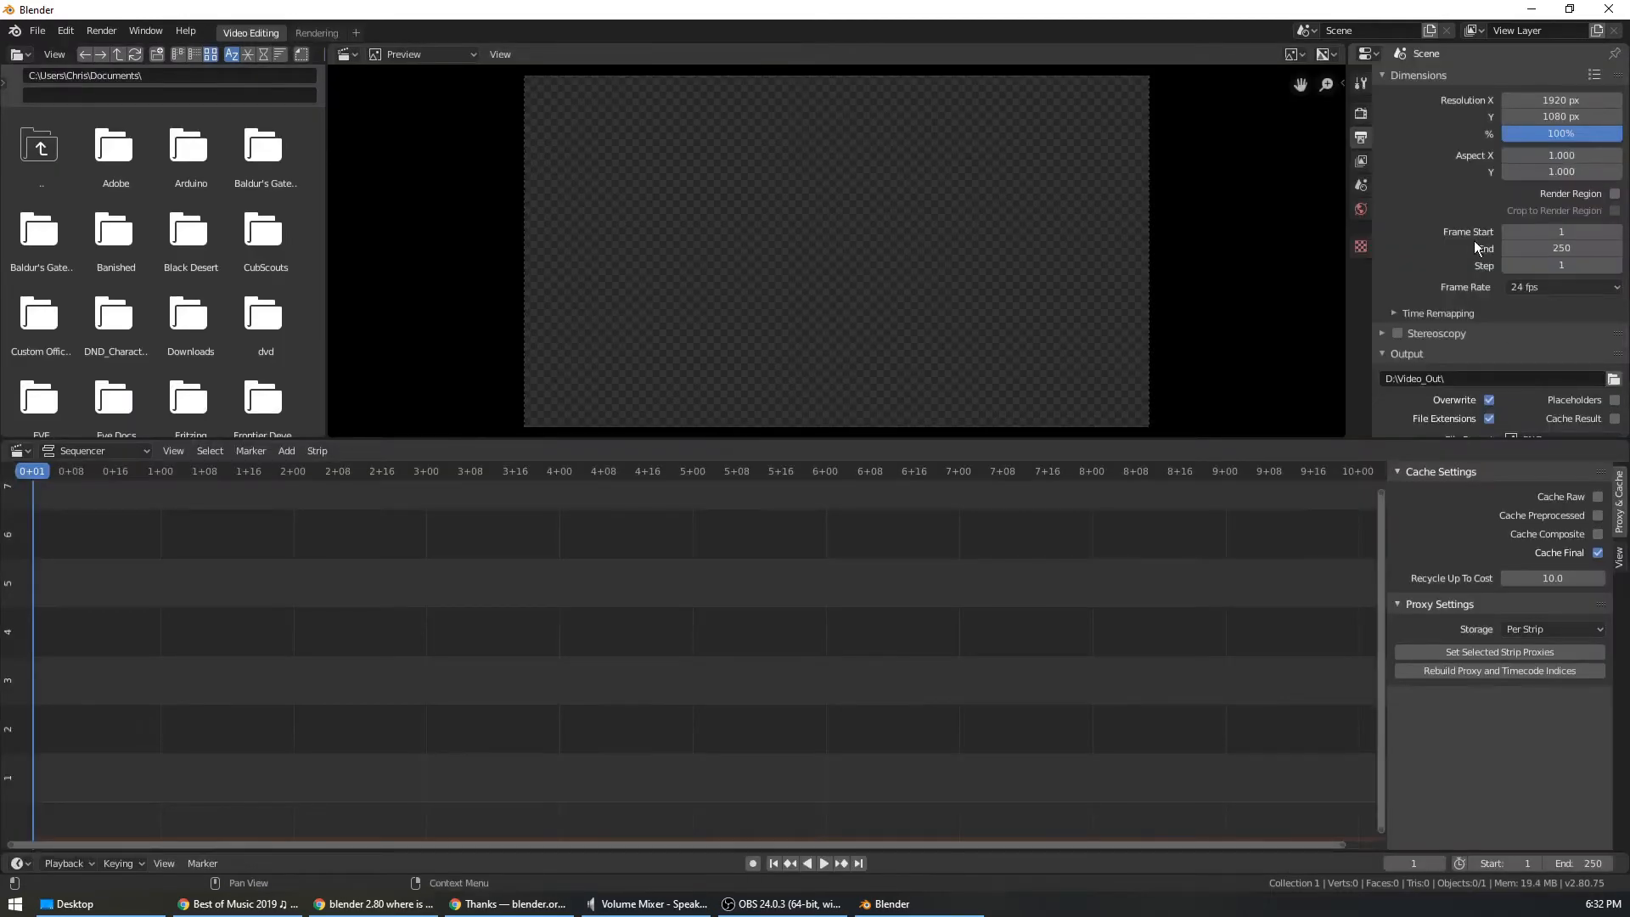
Set the output file format to FFmpeg video and its encoding container to MPEG-4.
scroll(1475, 246, down, 3)
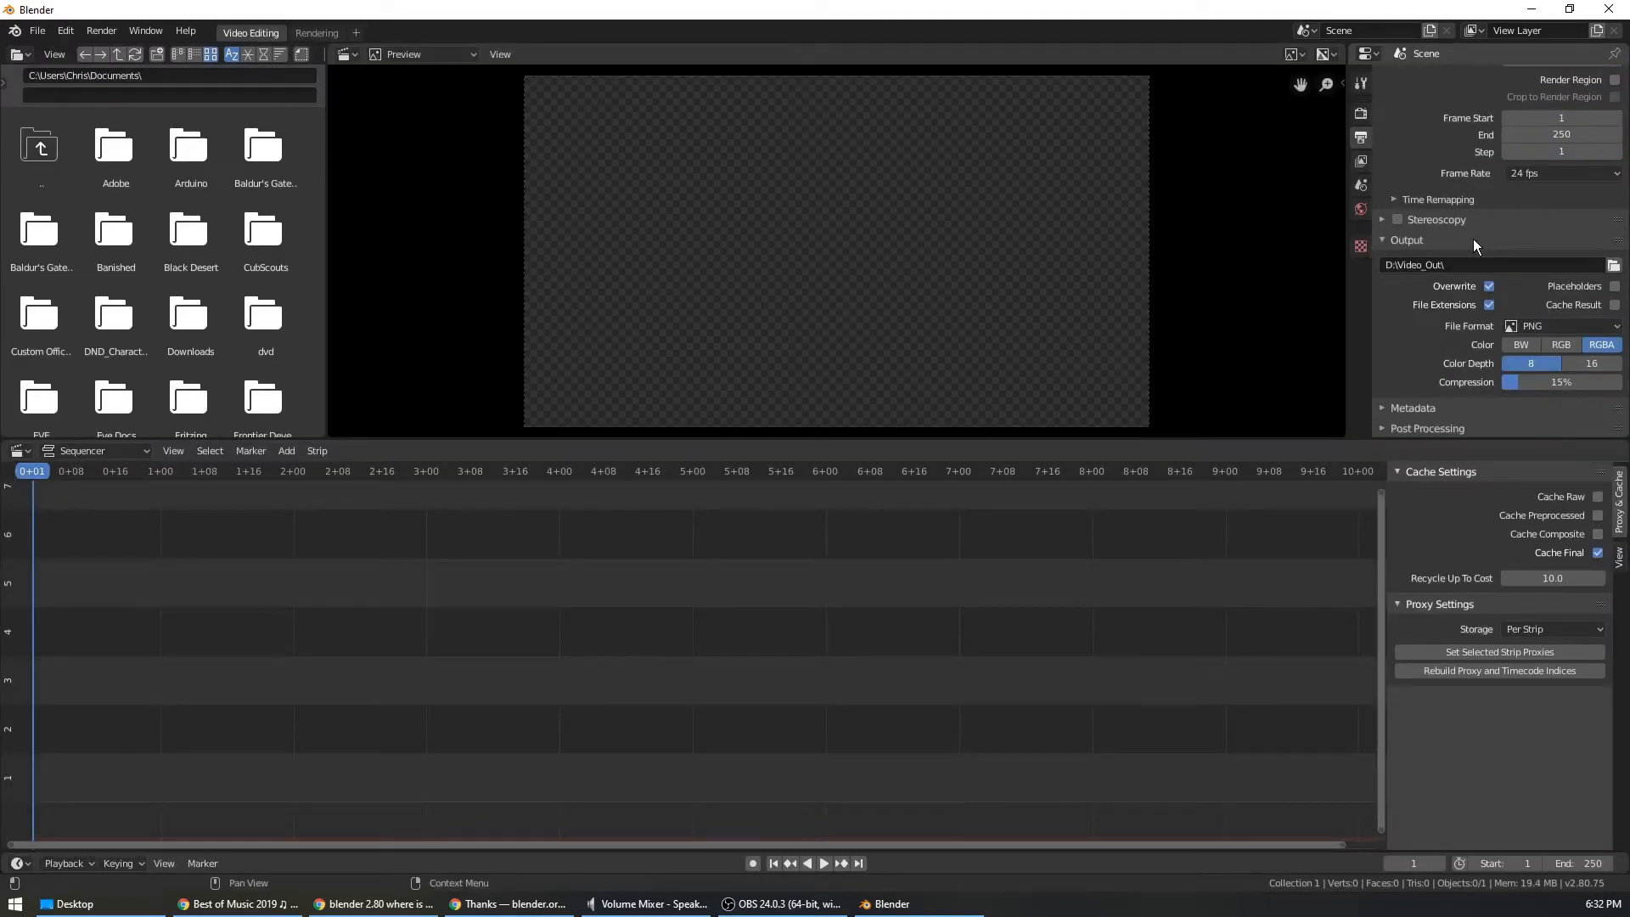
click(1616, 330)
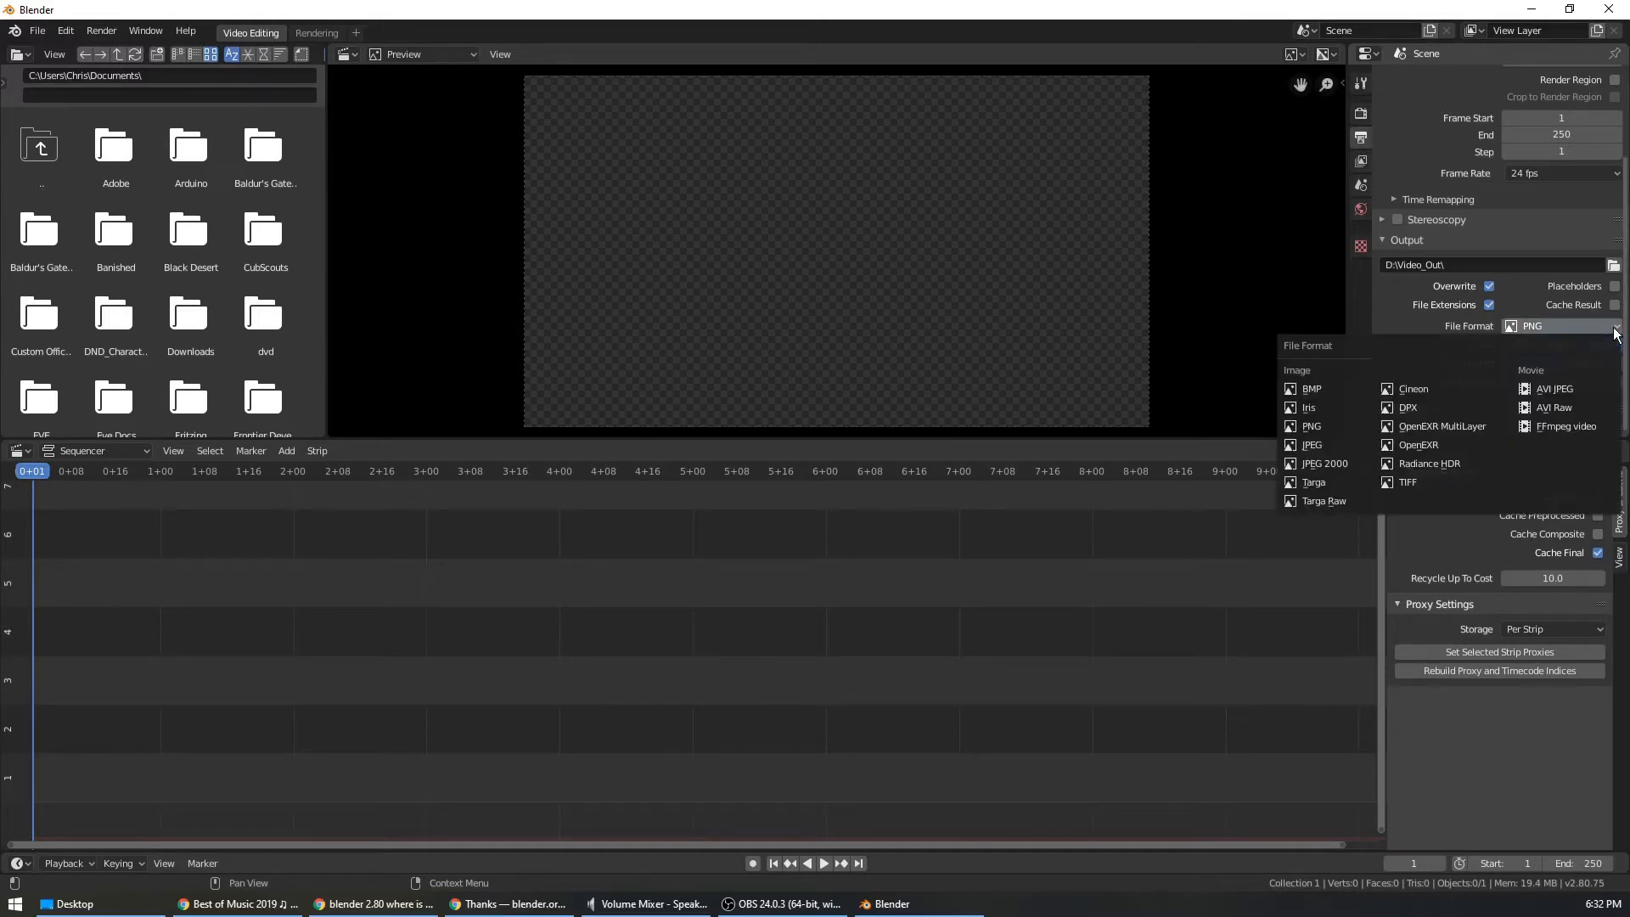
click(1567, 427)
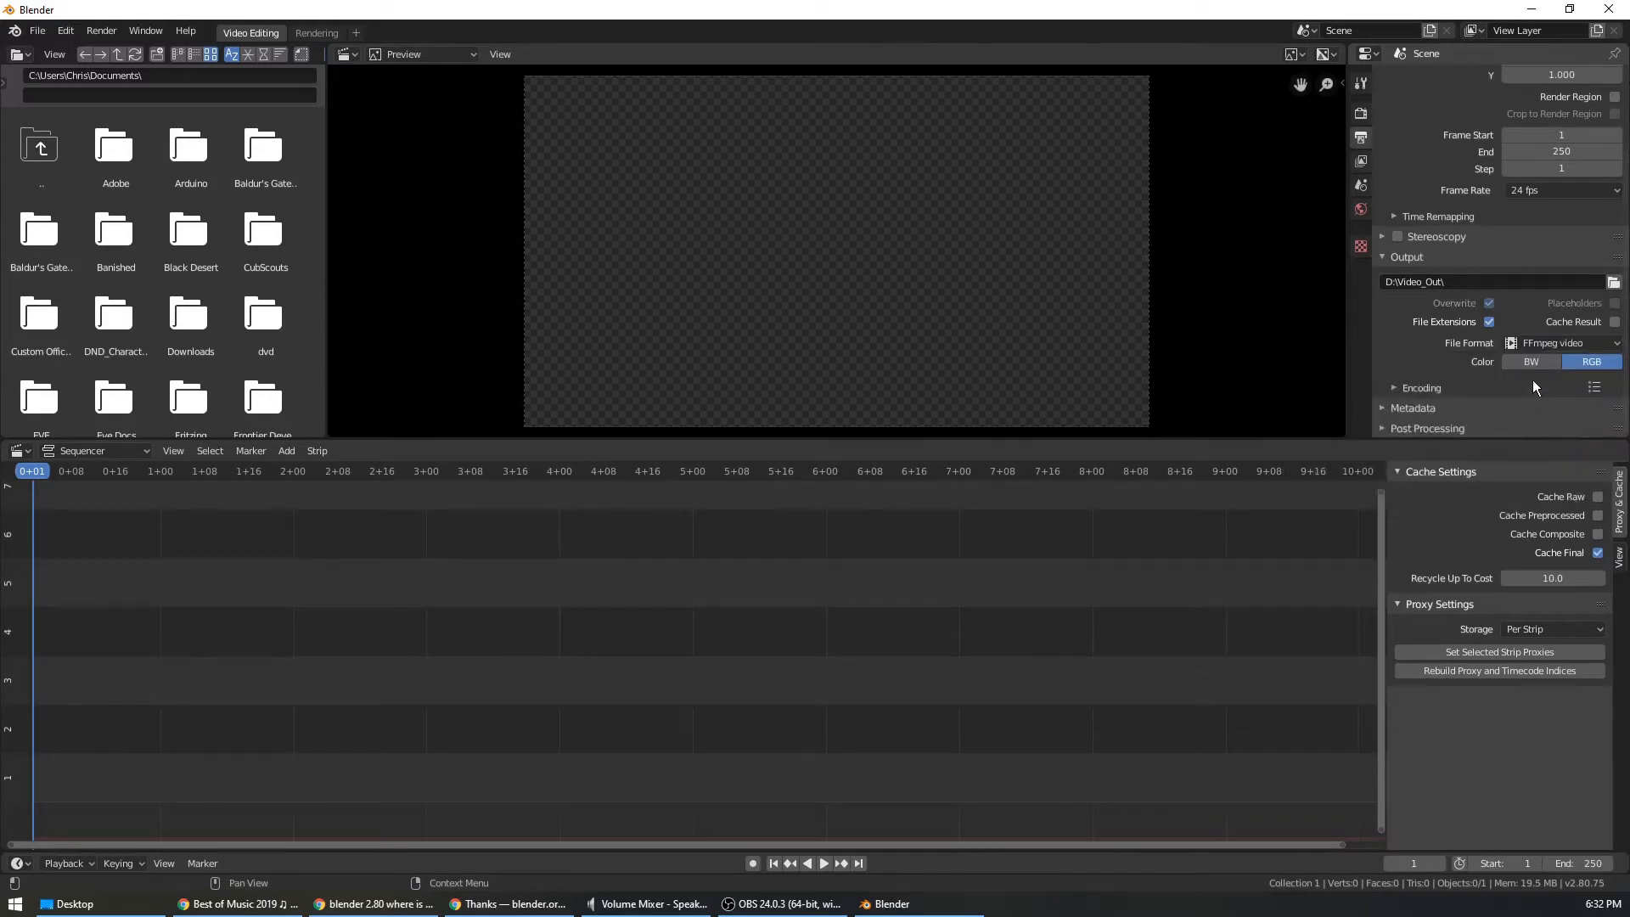
click(1395, 387)
scroll(1403, 377, down, 5)
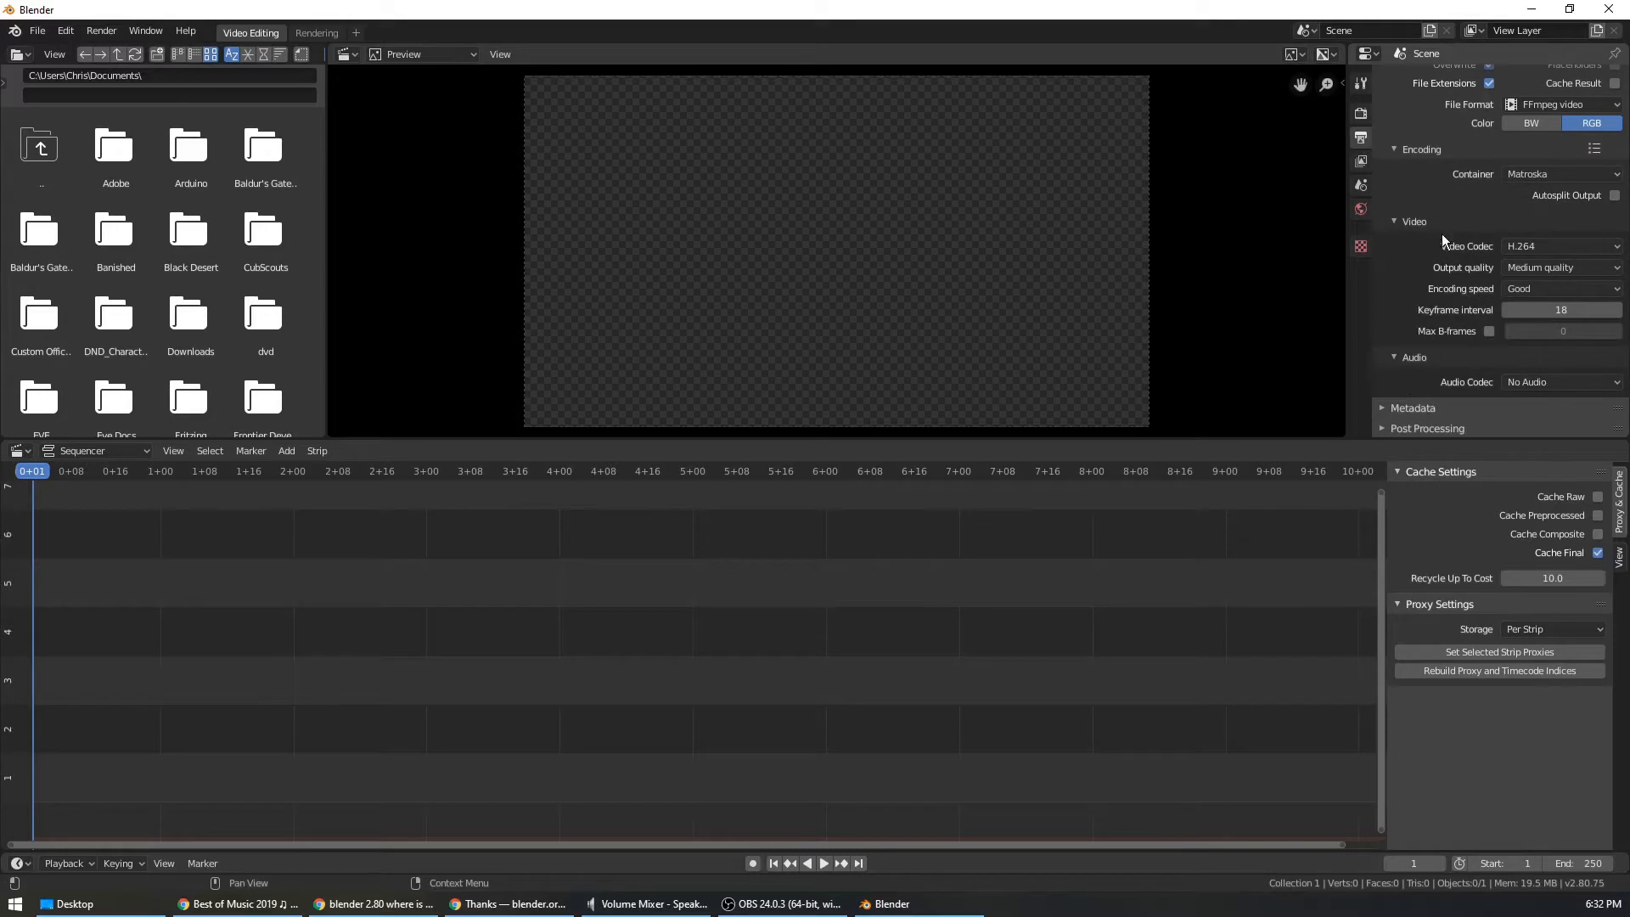
click(1532, 174)
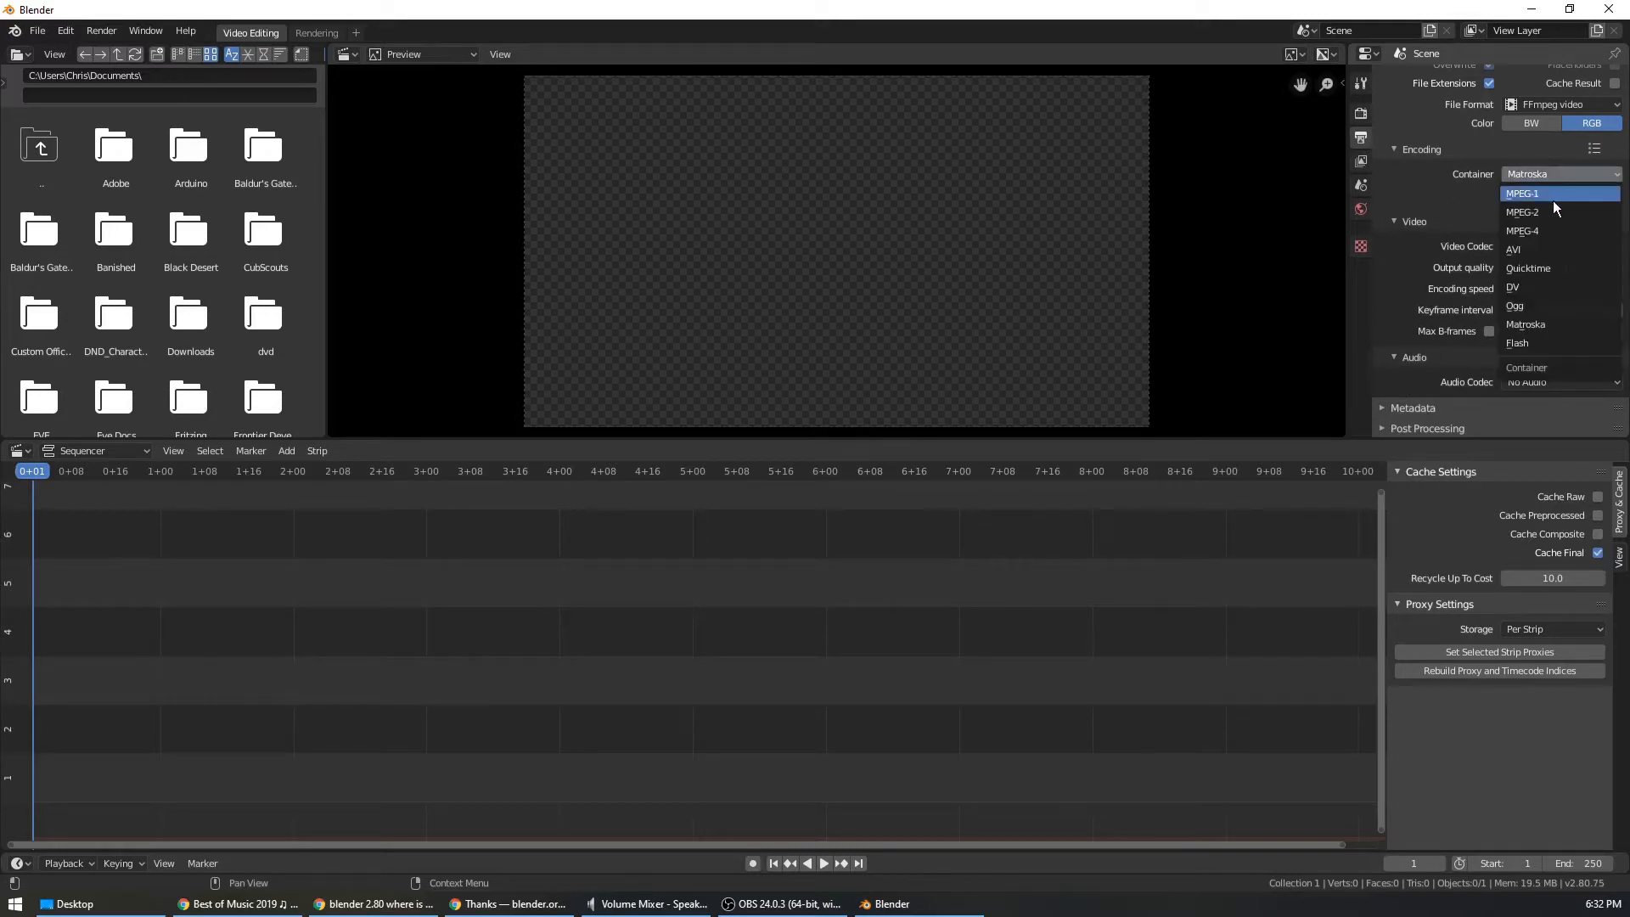
click(1548, 229)
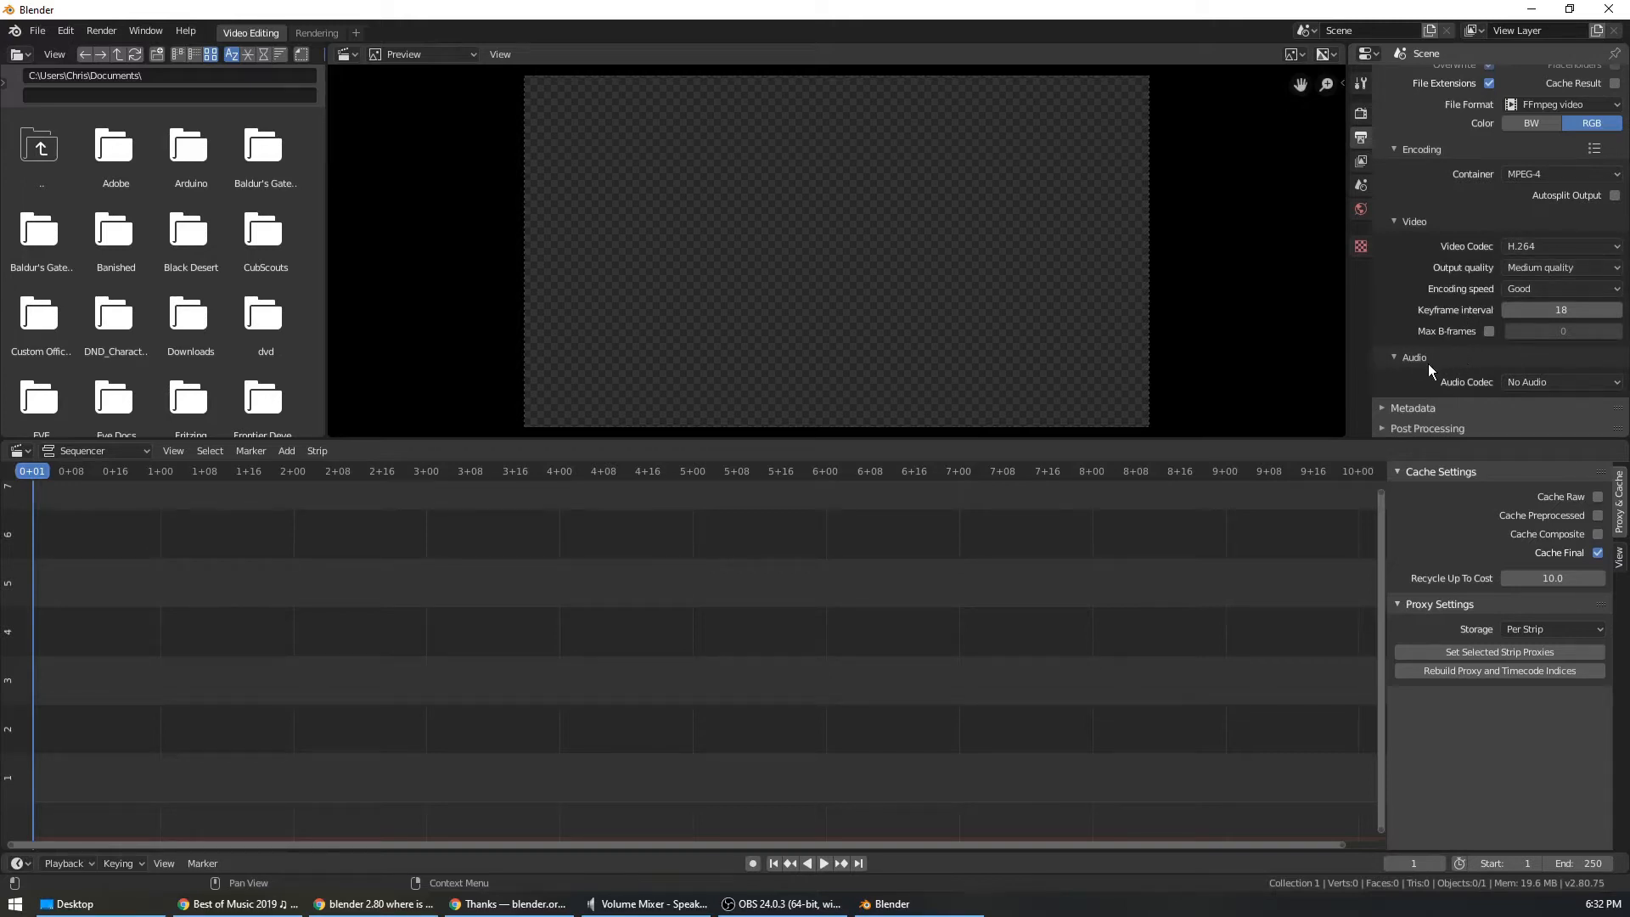
Set the audio codec of the video output to MP3.
click(1543, 381)
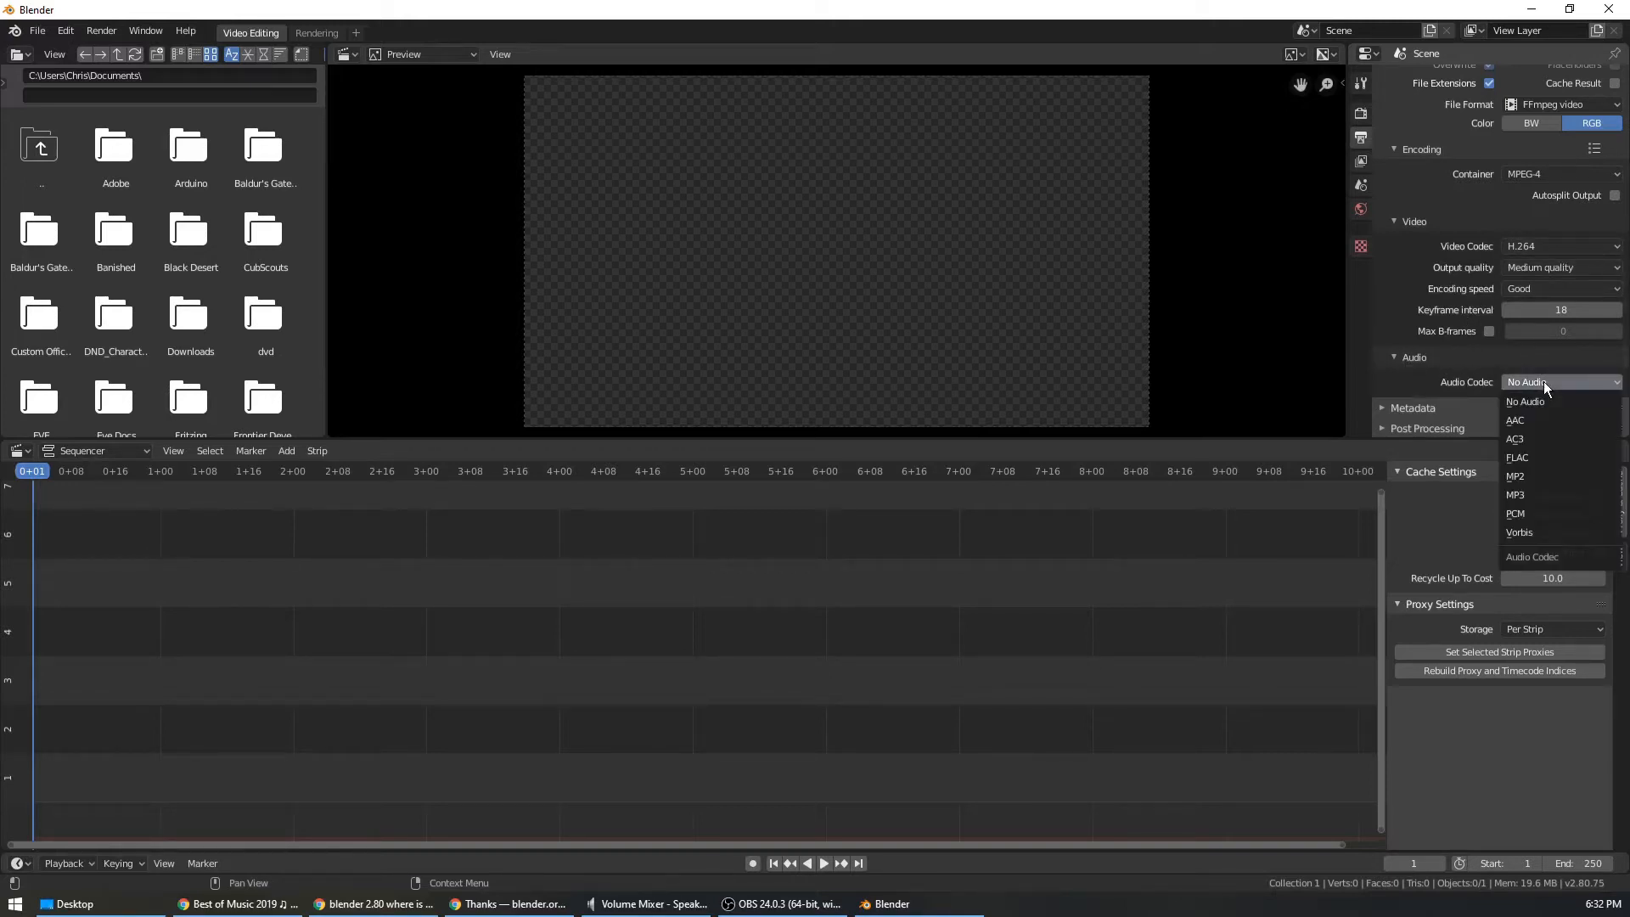
click(1539, 495)
scroll(1439, 371, down, 1)
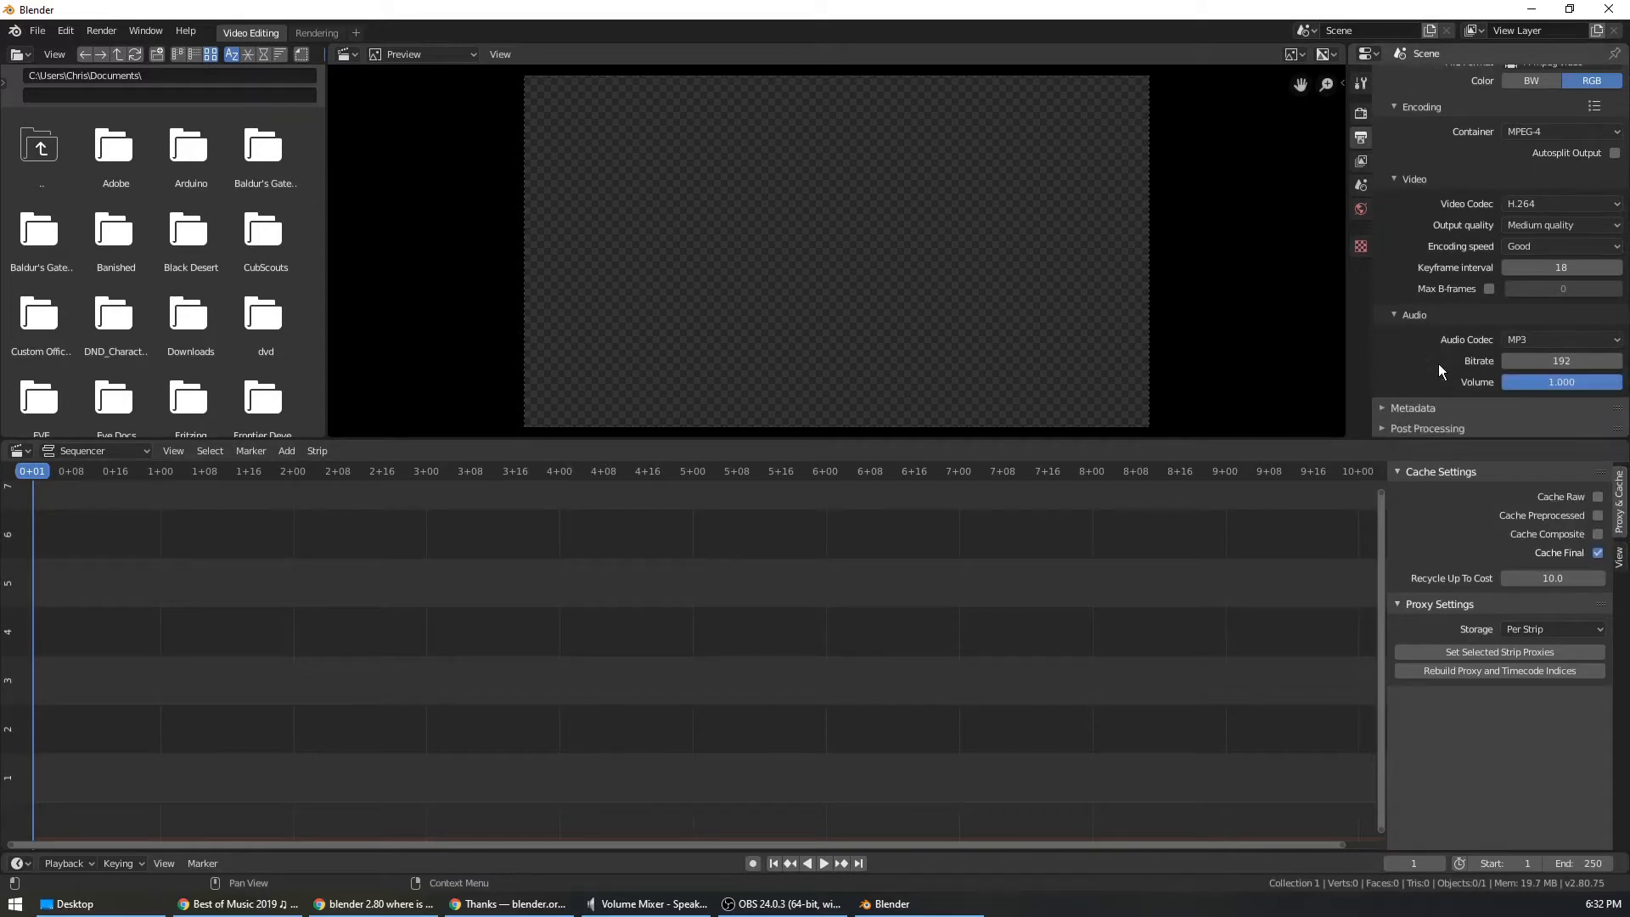
scroll(1435, 363, up, 10)
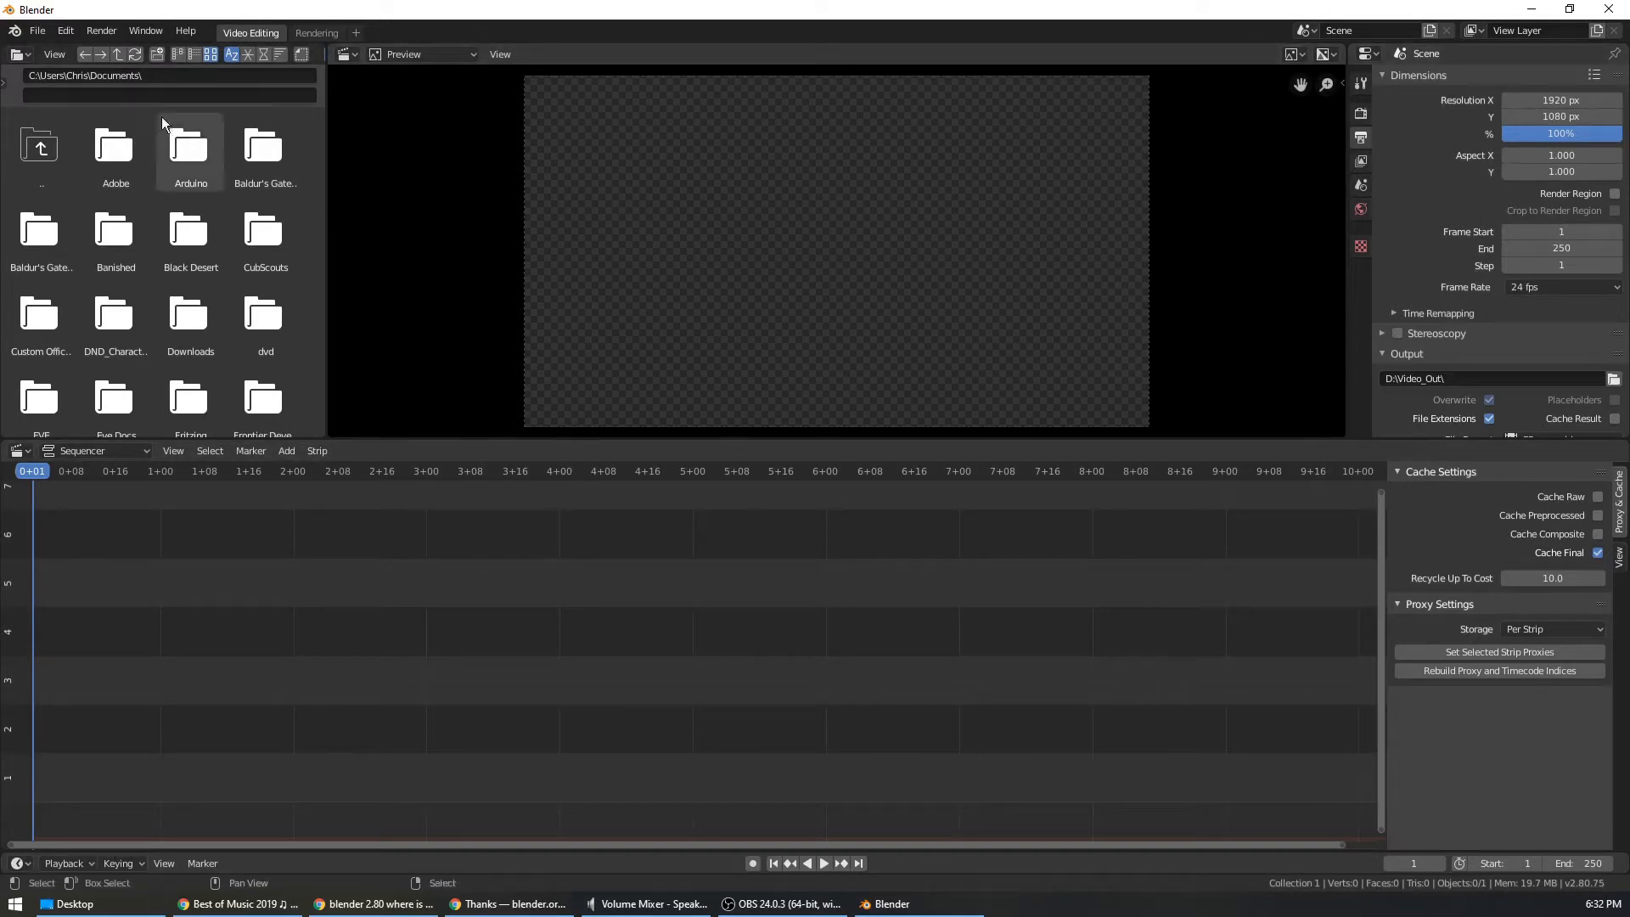
Save the current setup as the default startup file for Video Editing.
click(38, 30)
mouse_move(85, 304)
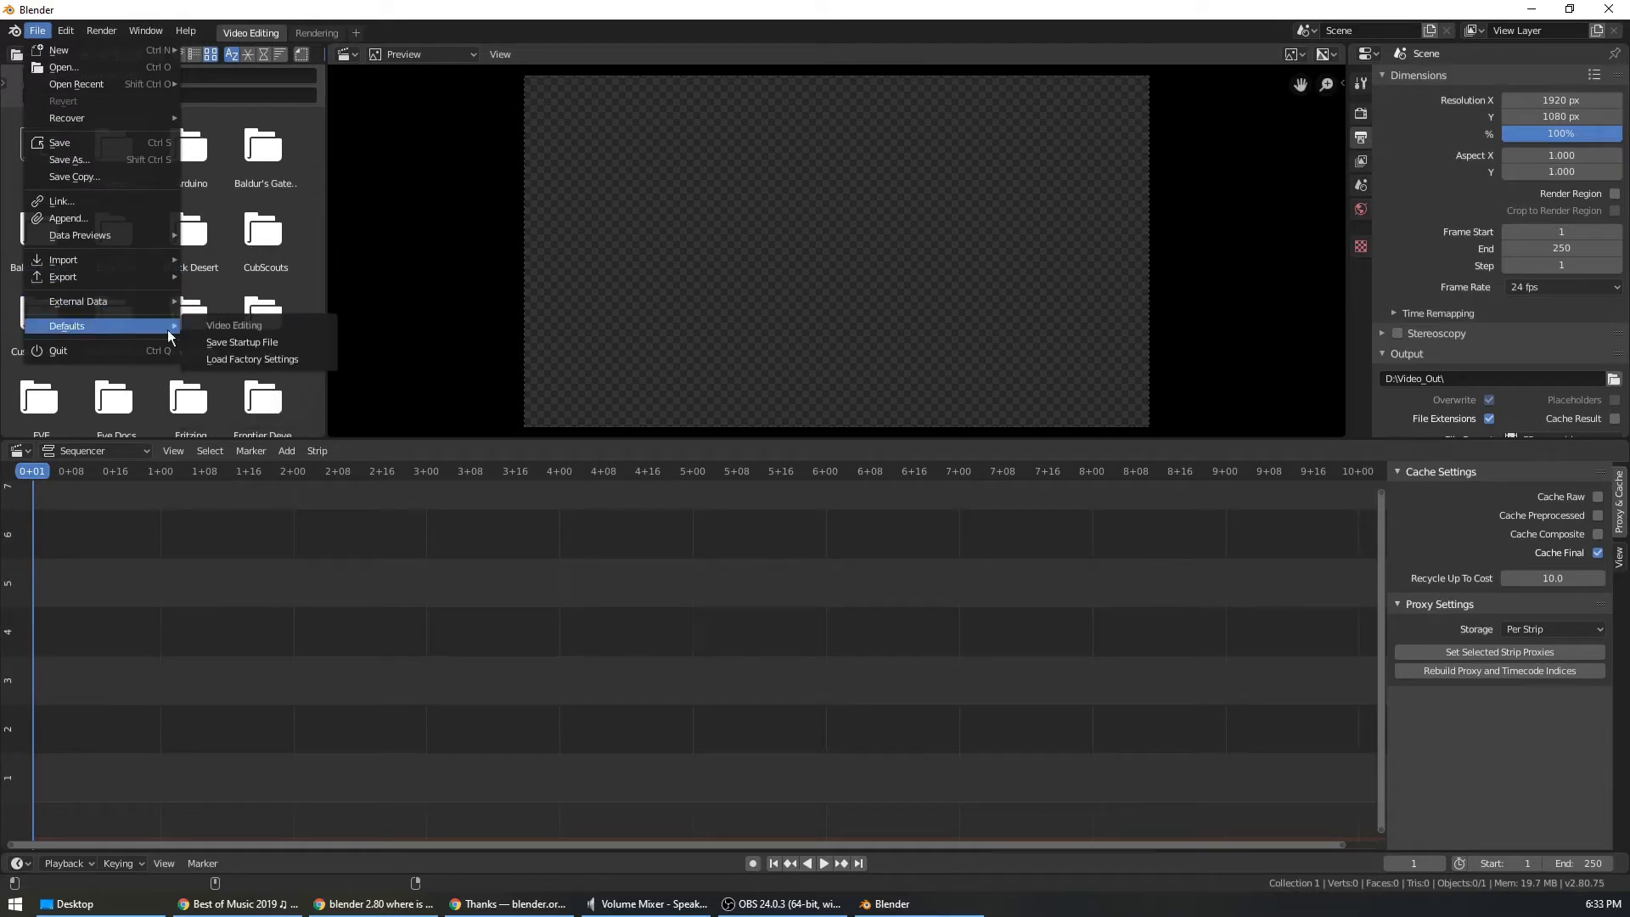
click(294, 343)
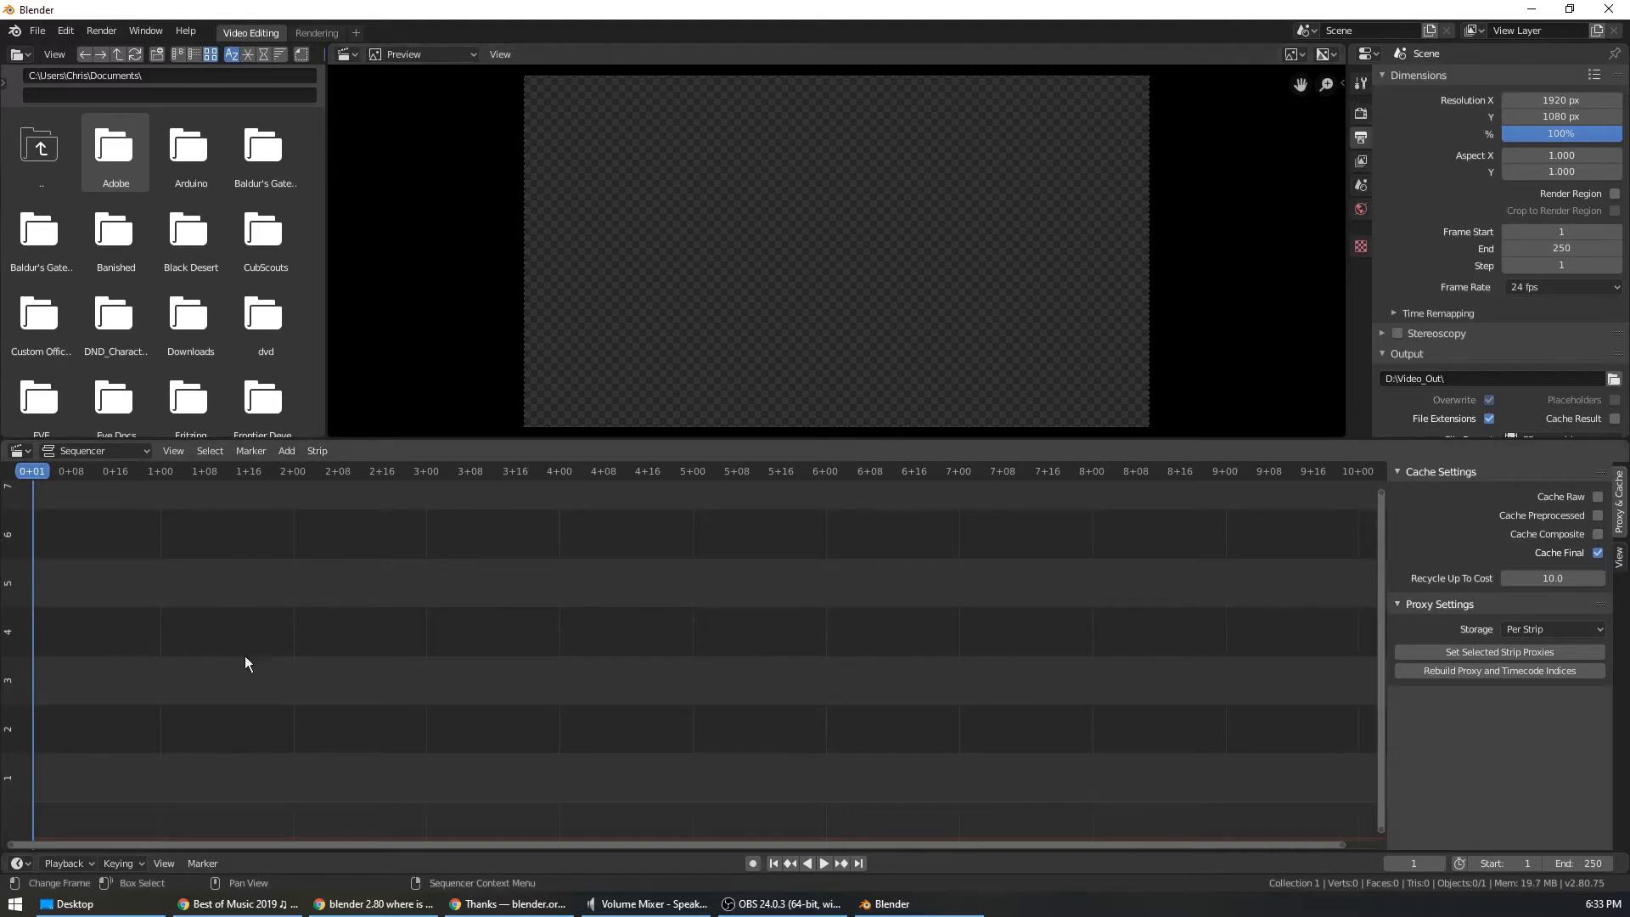
Reveal the file browser's volumes and bookmarks sidebar and widen the file browser to about twice its width.
key(Home)
scroll(542, 698, down, 1)
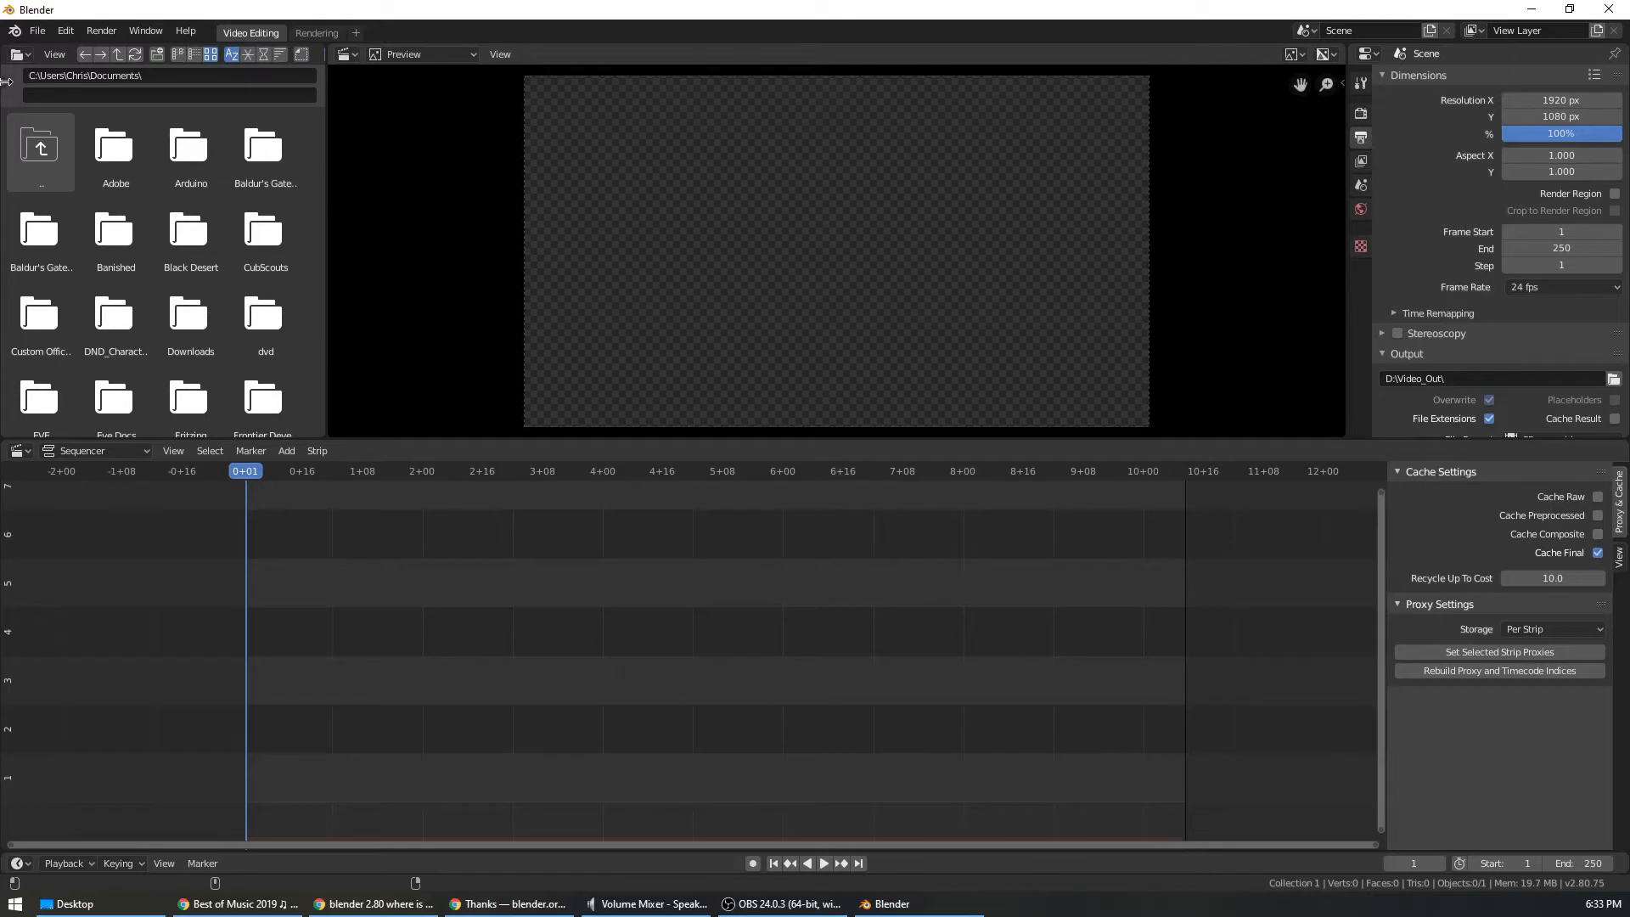
drag(7, 80, 46, 95)
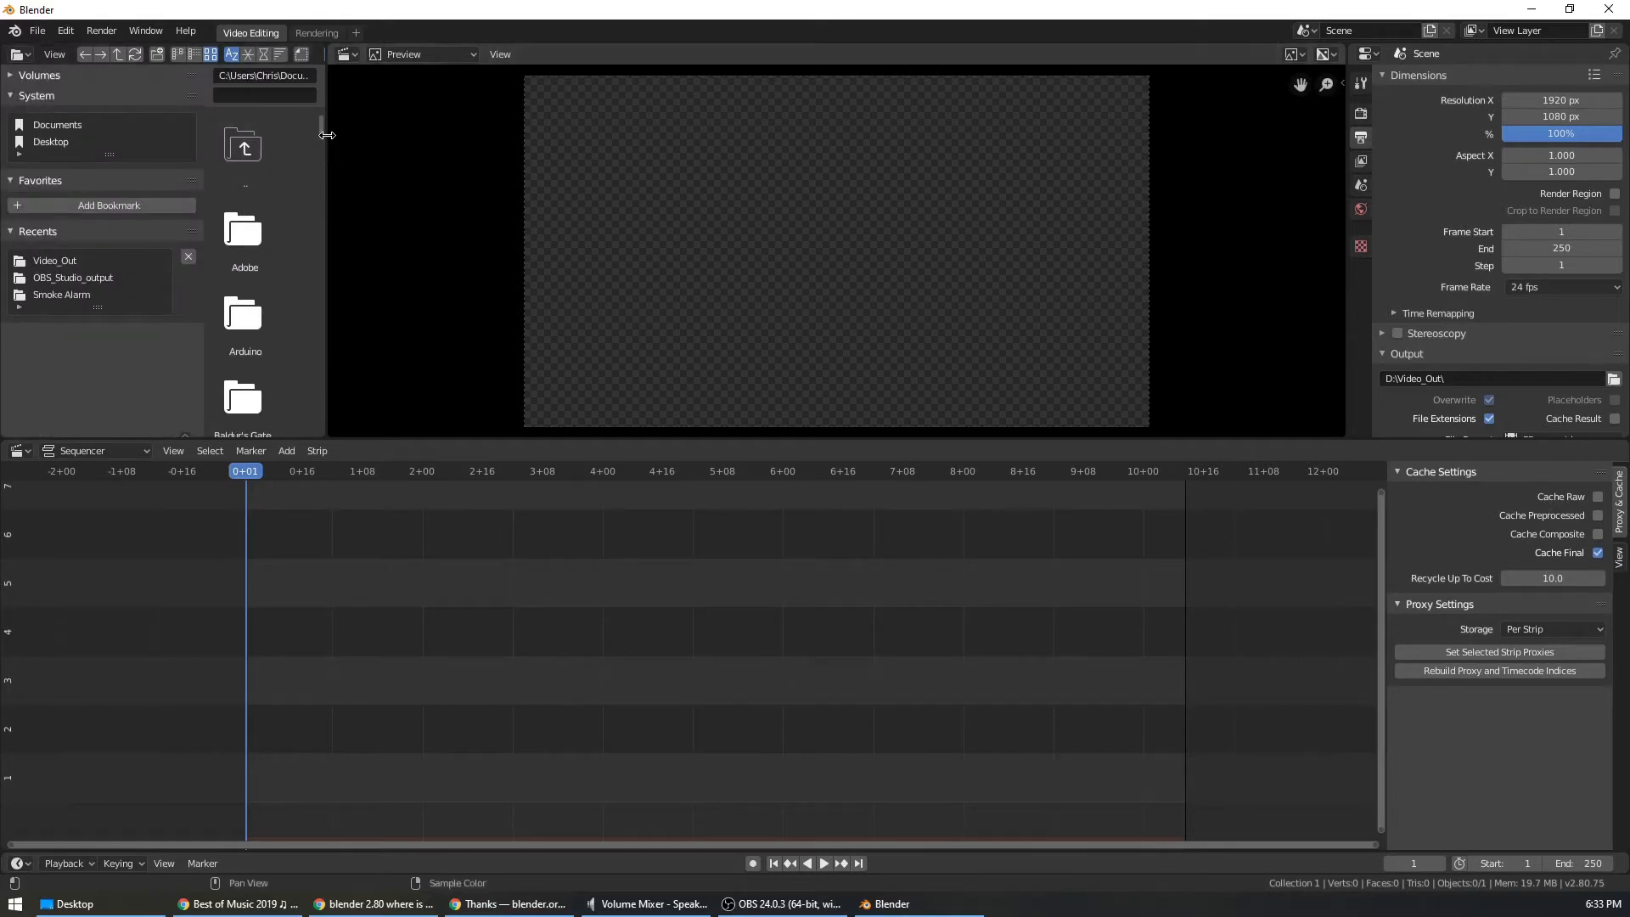
drag(331, 134, 639, 146)
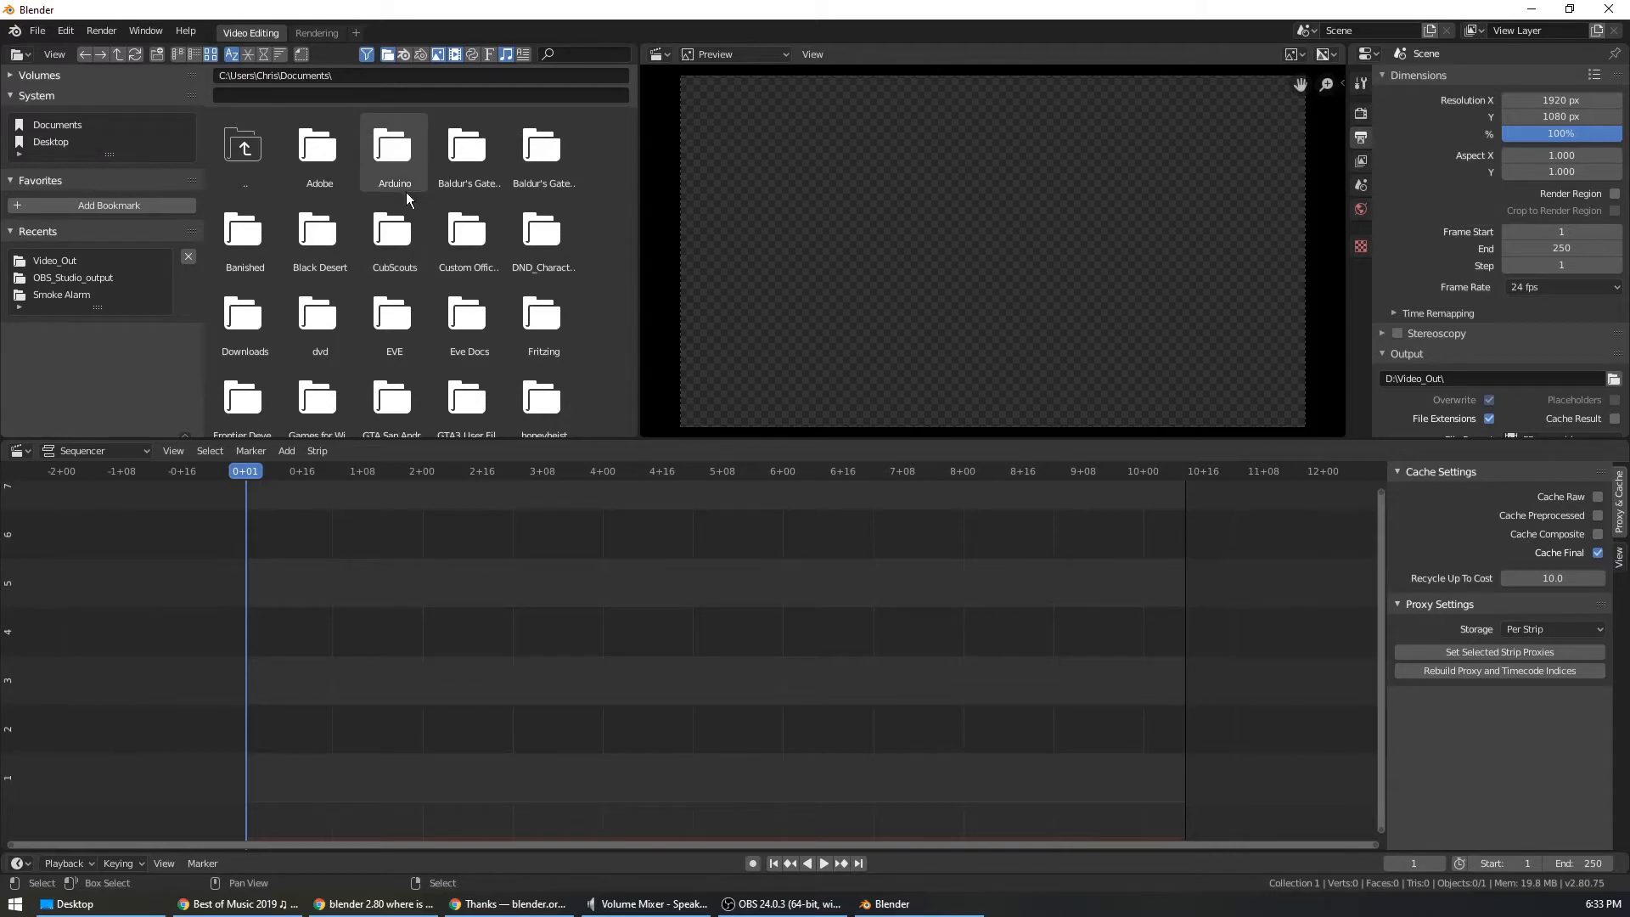
Look through the Documents folder, and open the Videos folder on the D: volume in the file browser.
scroll(429, 235, down, 10)
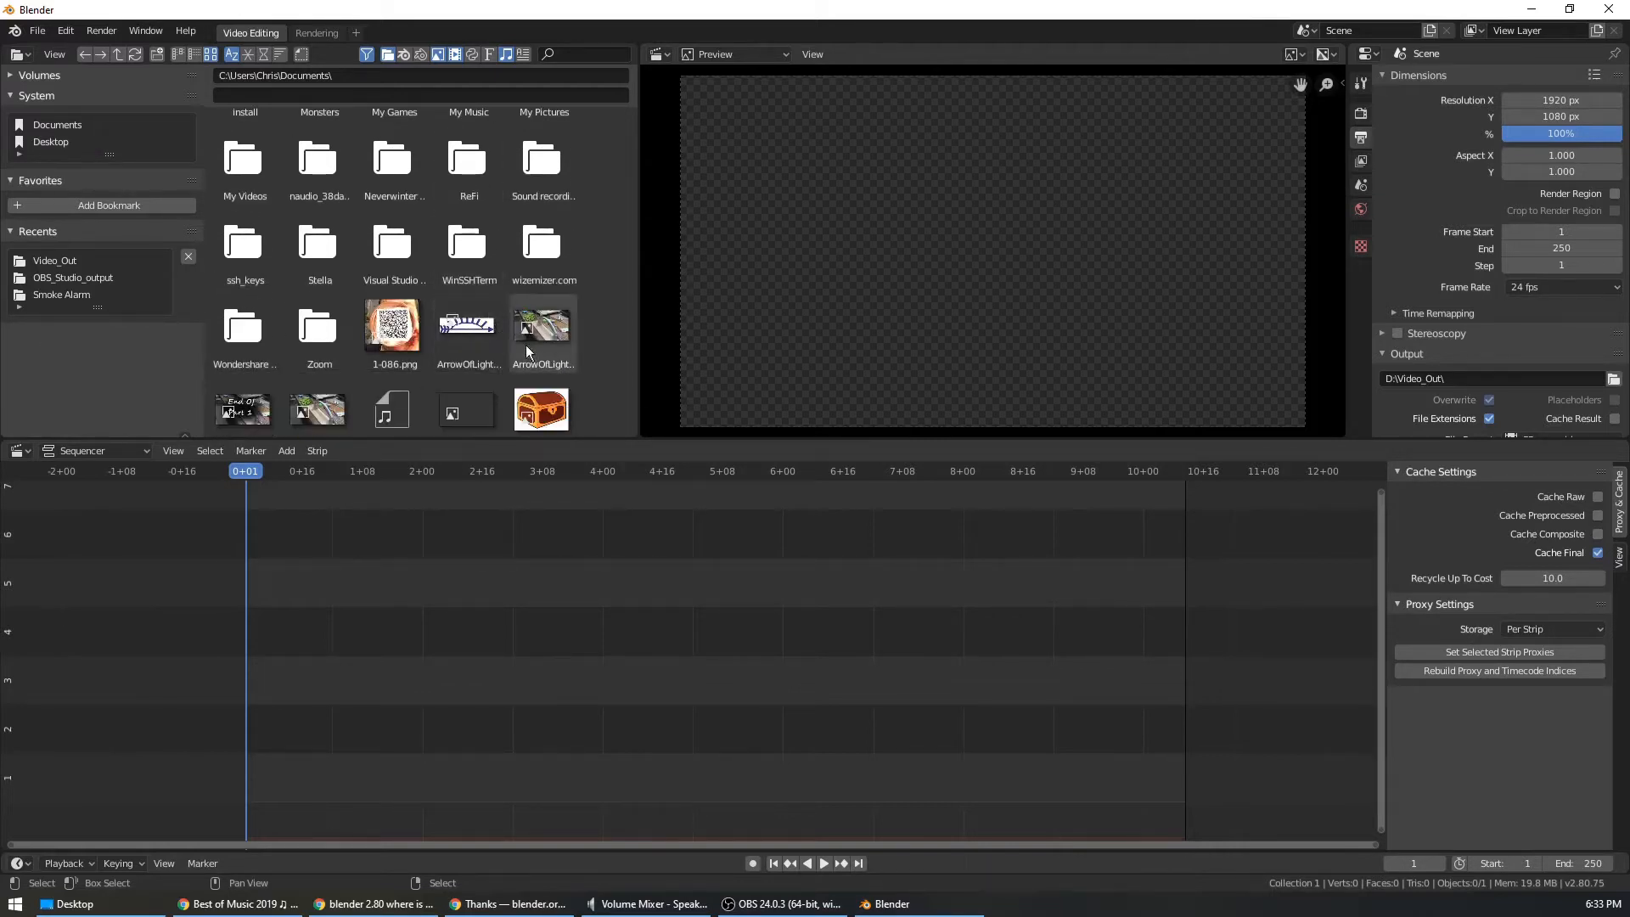
scroll(467, 334, down, 5)
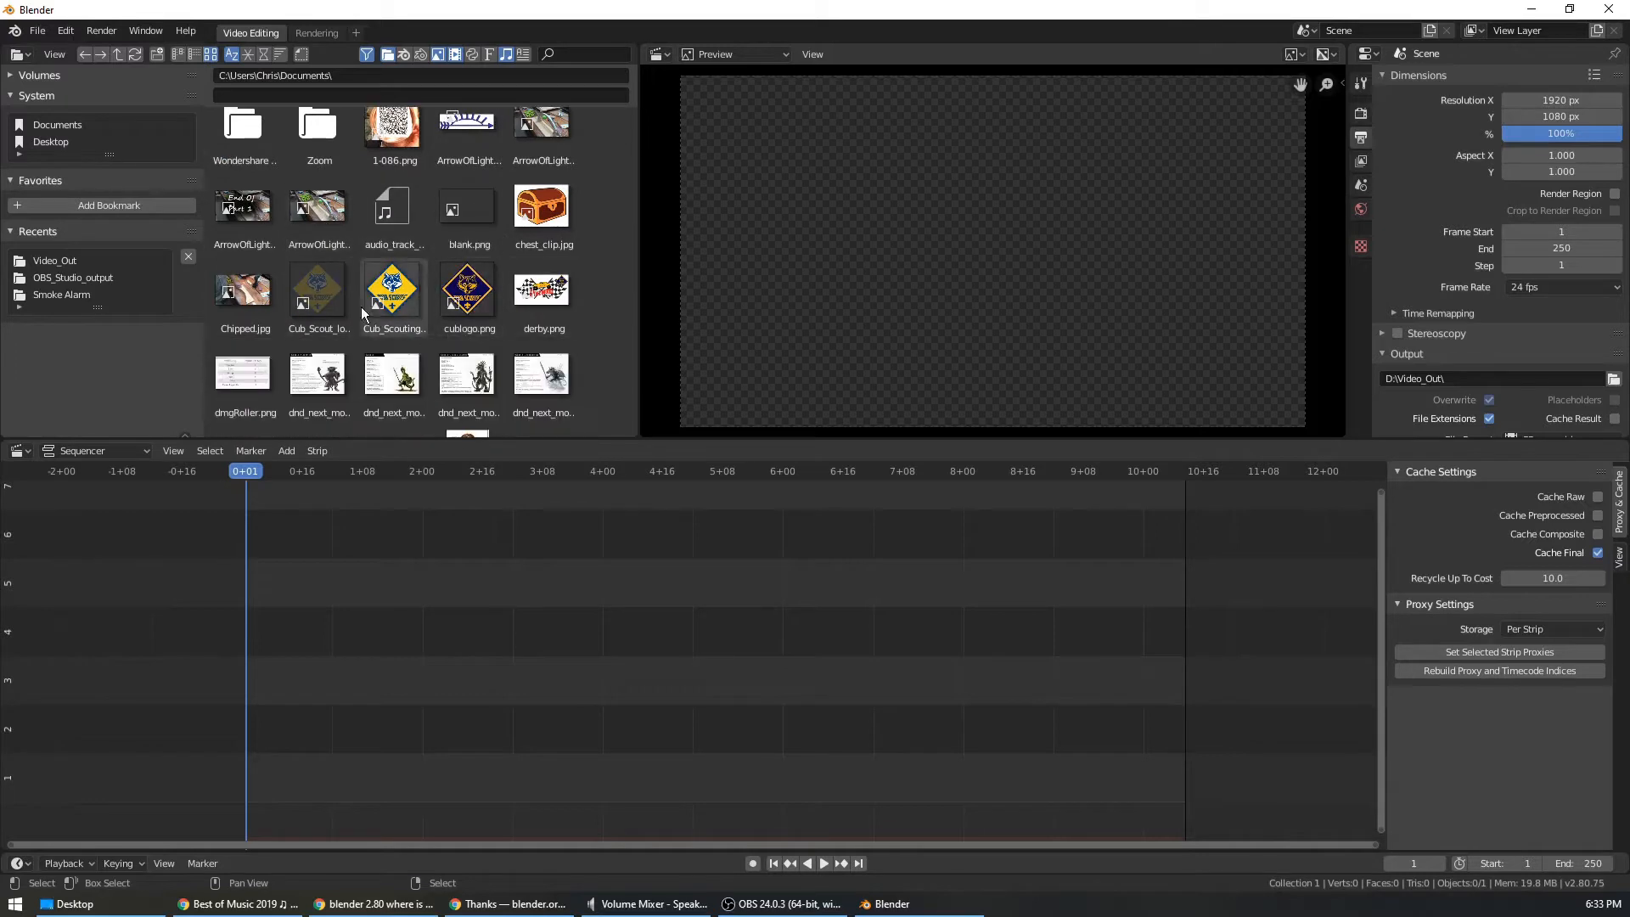
scroll(474, 308, down, 7)
scroll(475, 308, up, 6)
scroll(475, 308, up, 15)
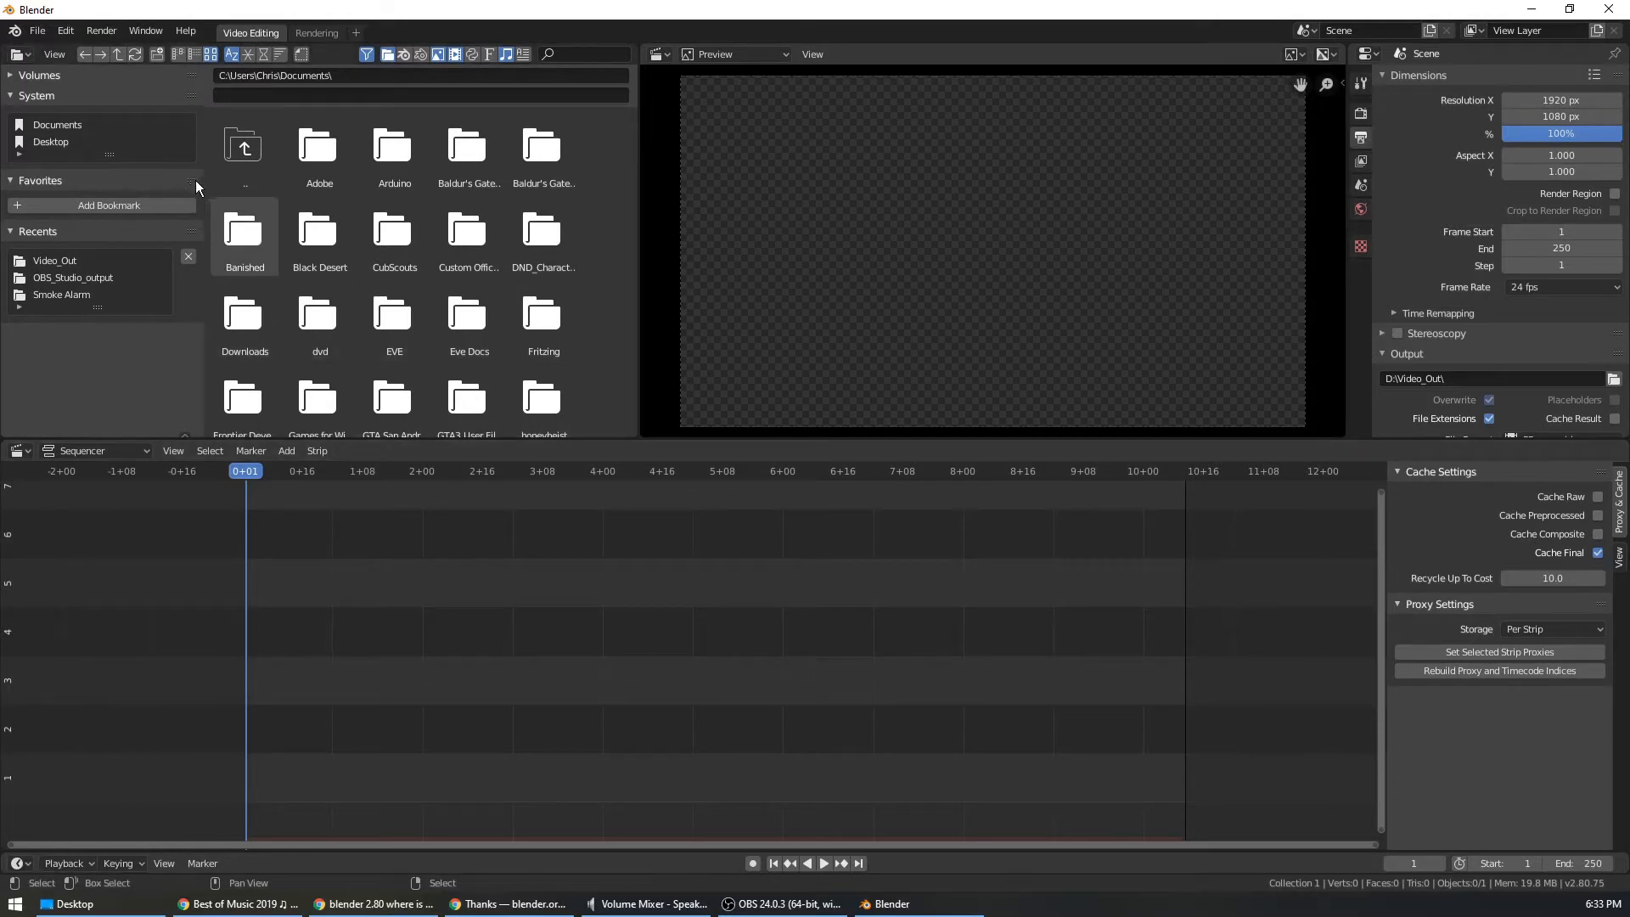
click(10, 80)
click(58, 122)
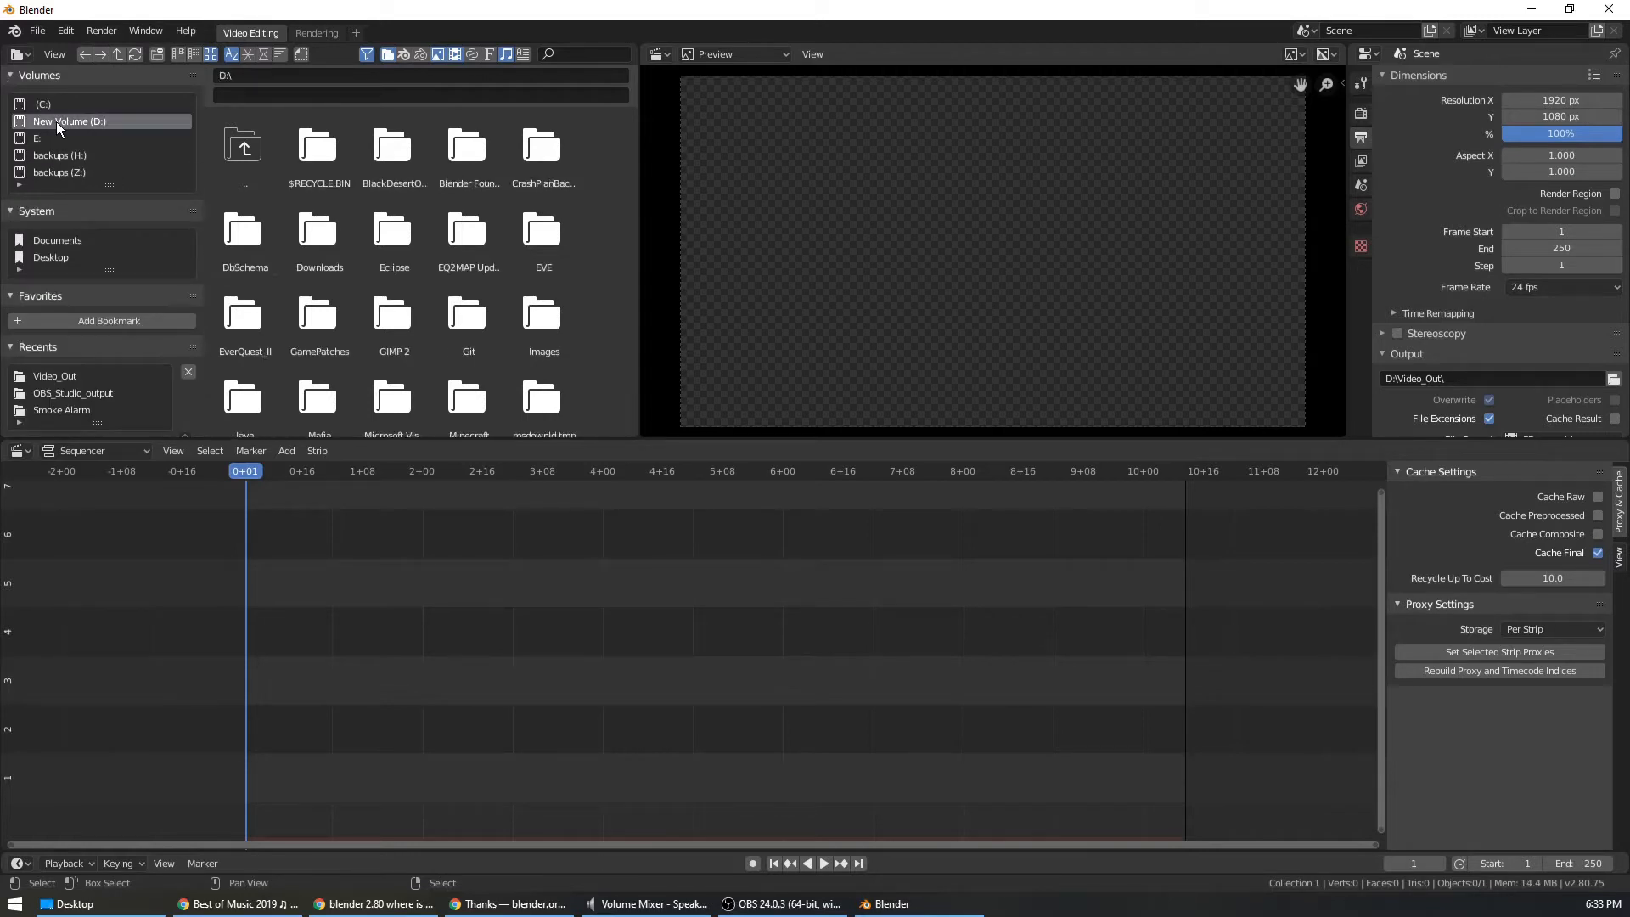
scroll(404, 243, down, 5)
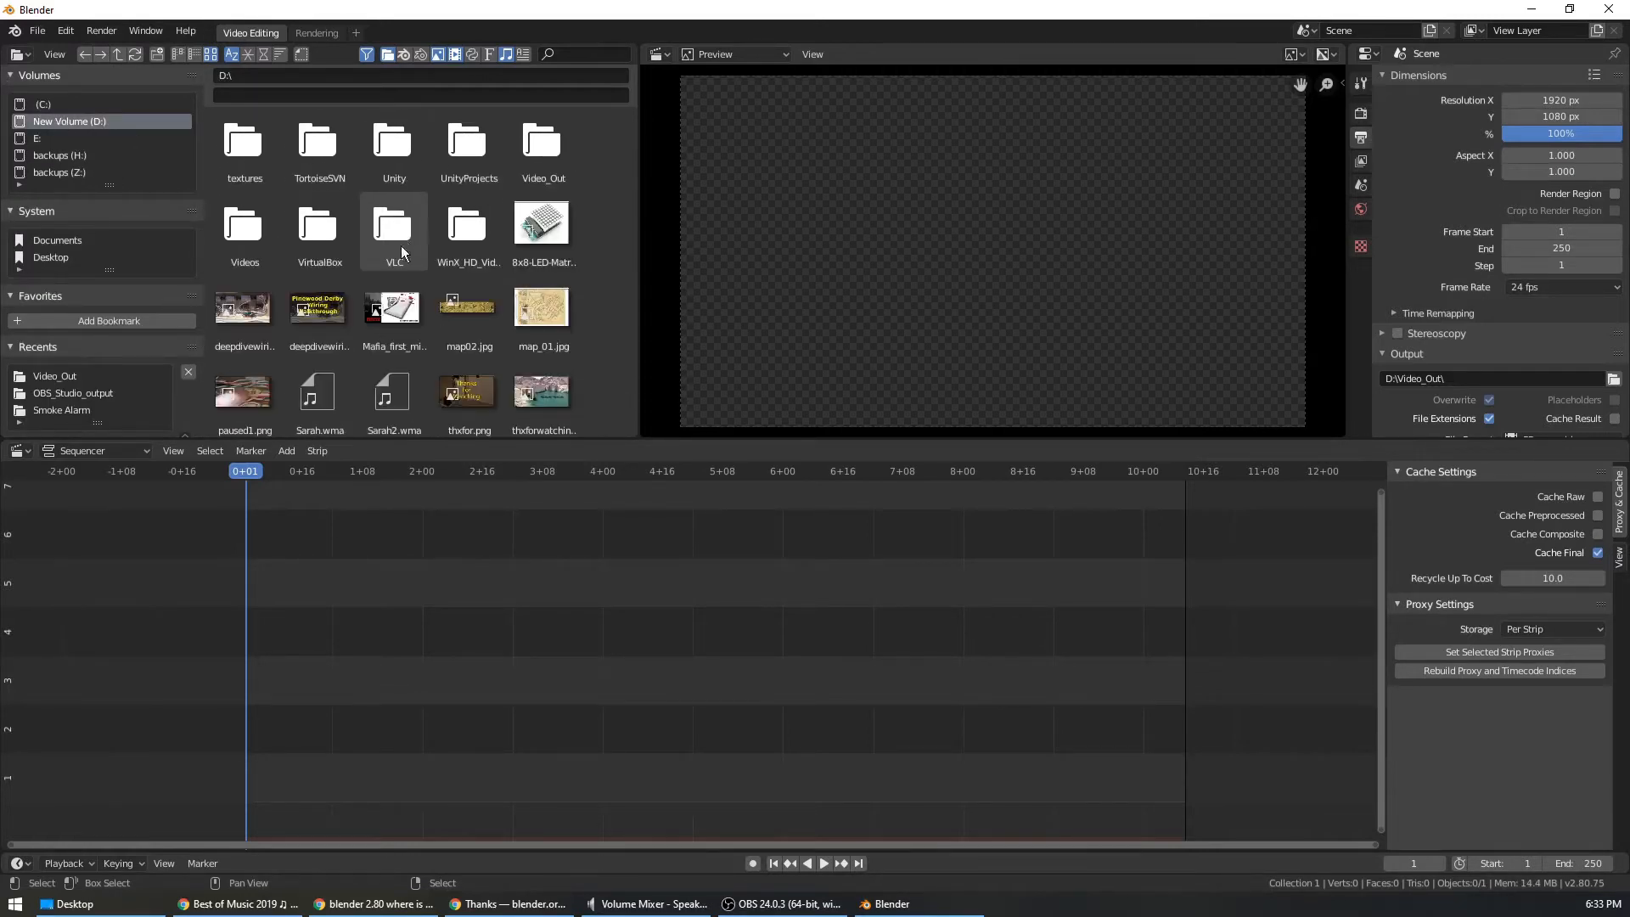
double_click(264, 314)
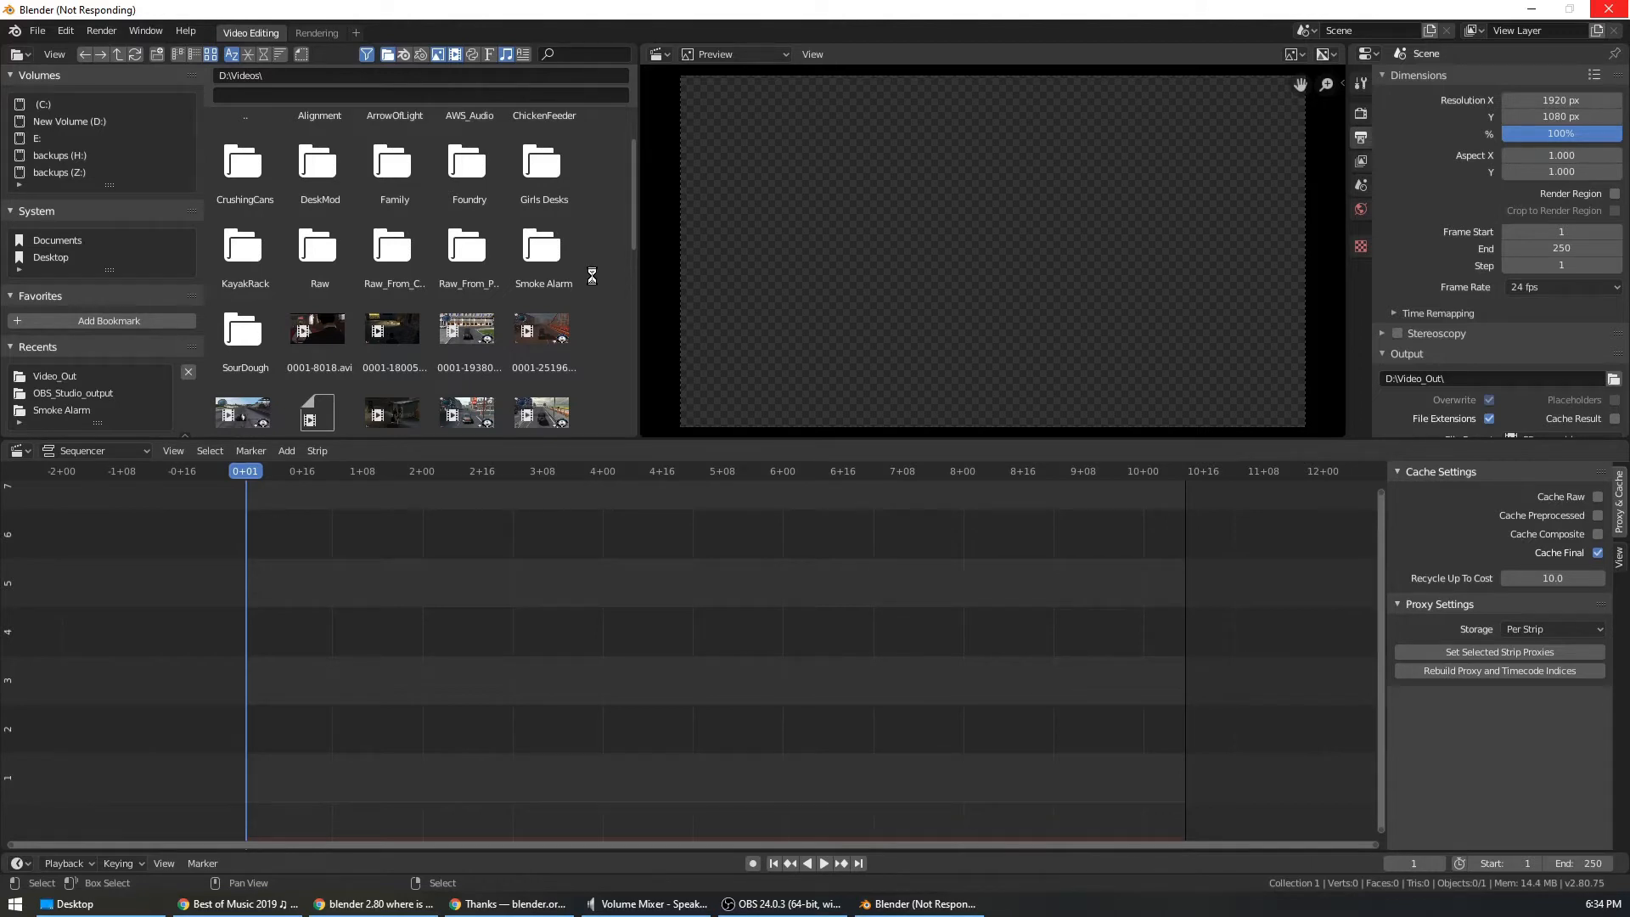
Look through the subfolders and video clips in the D:\Videos folder in the file browser.
scroll(599, 266, up, 6)
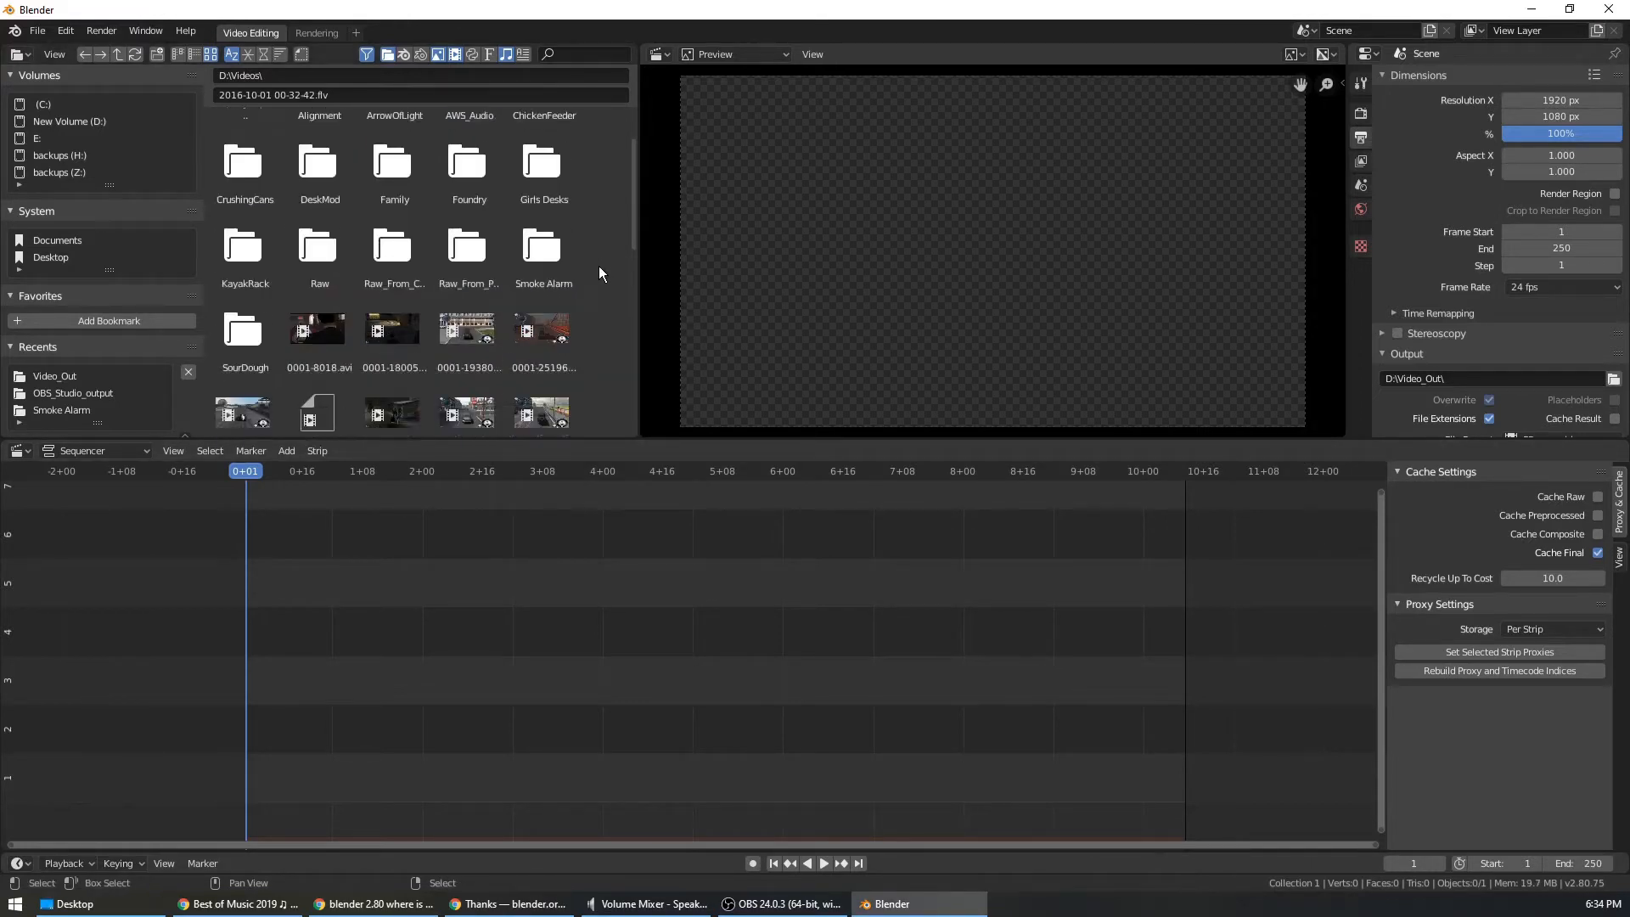
scroll(598, 267, down, 13)
scroll(598, 267, down, 3)
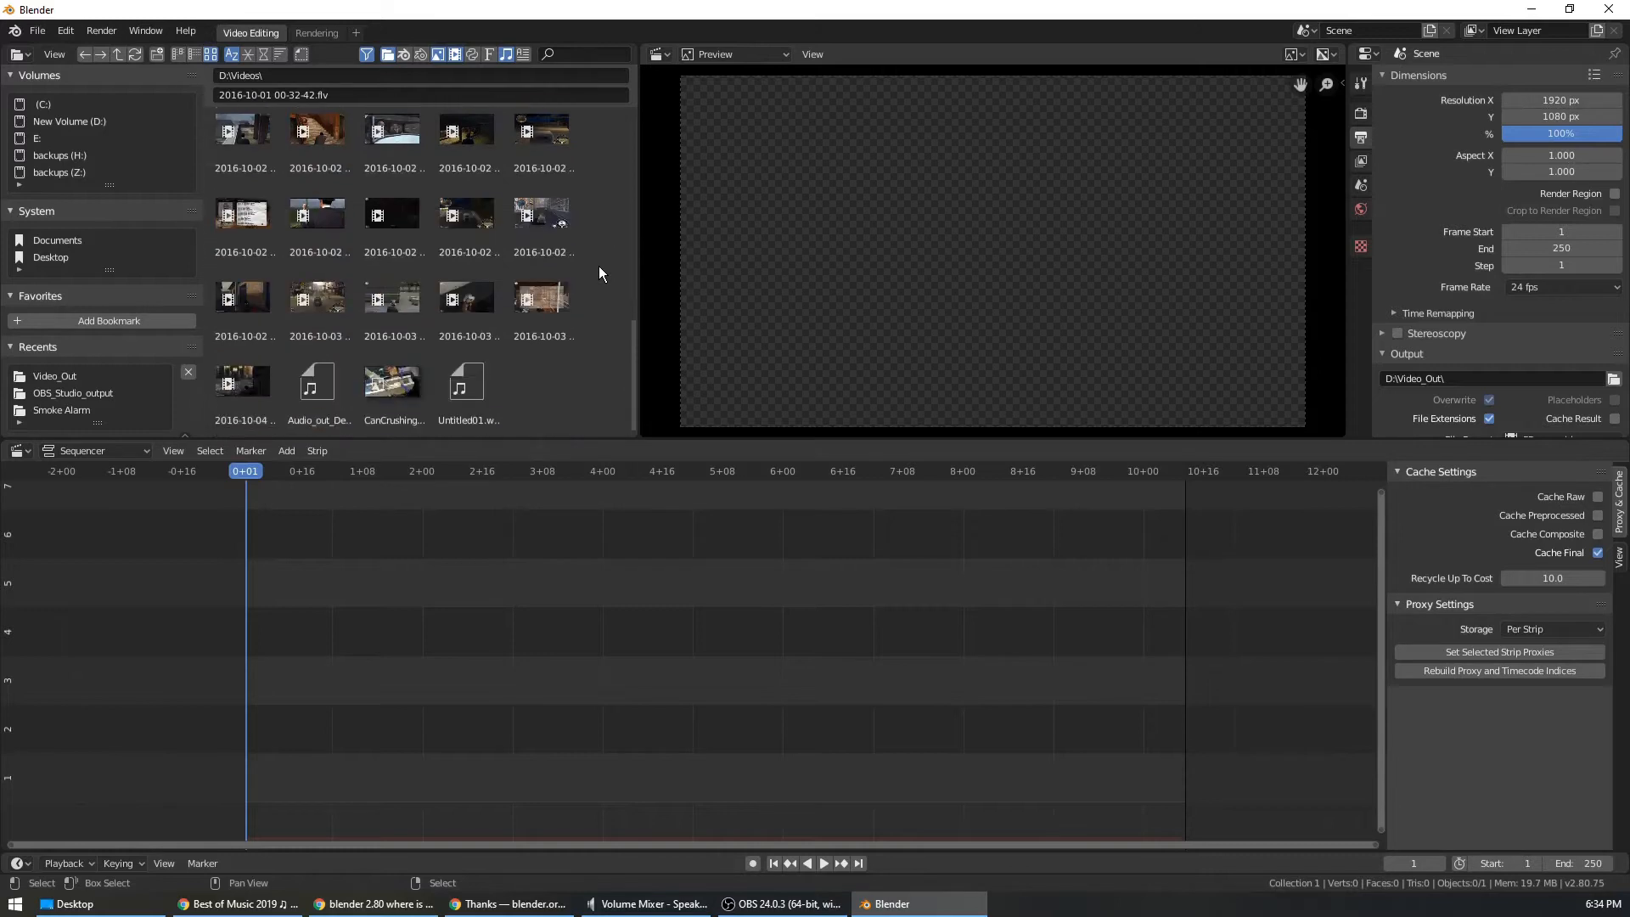
scroll(598, 268, up, 15)
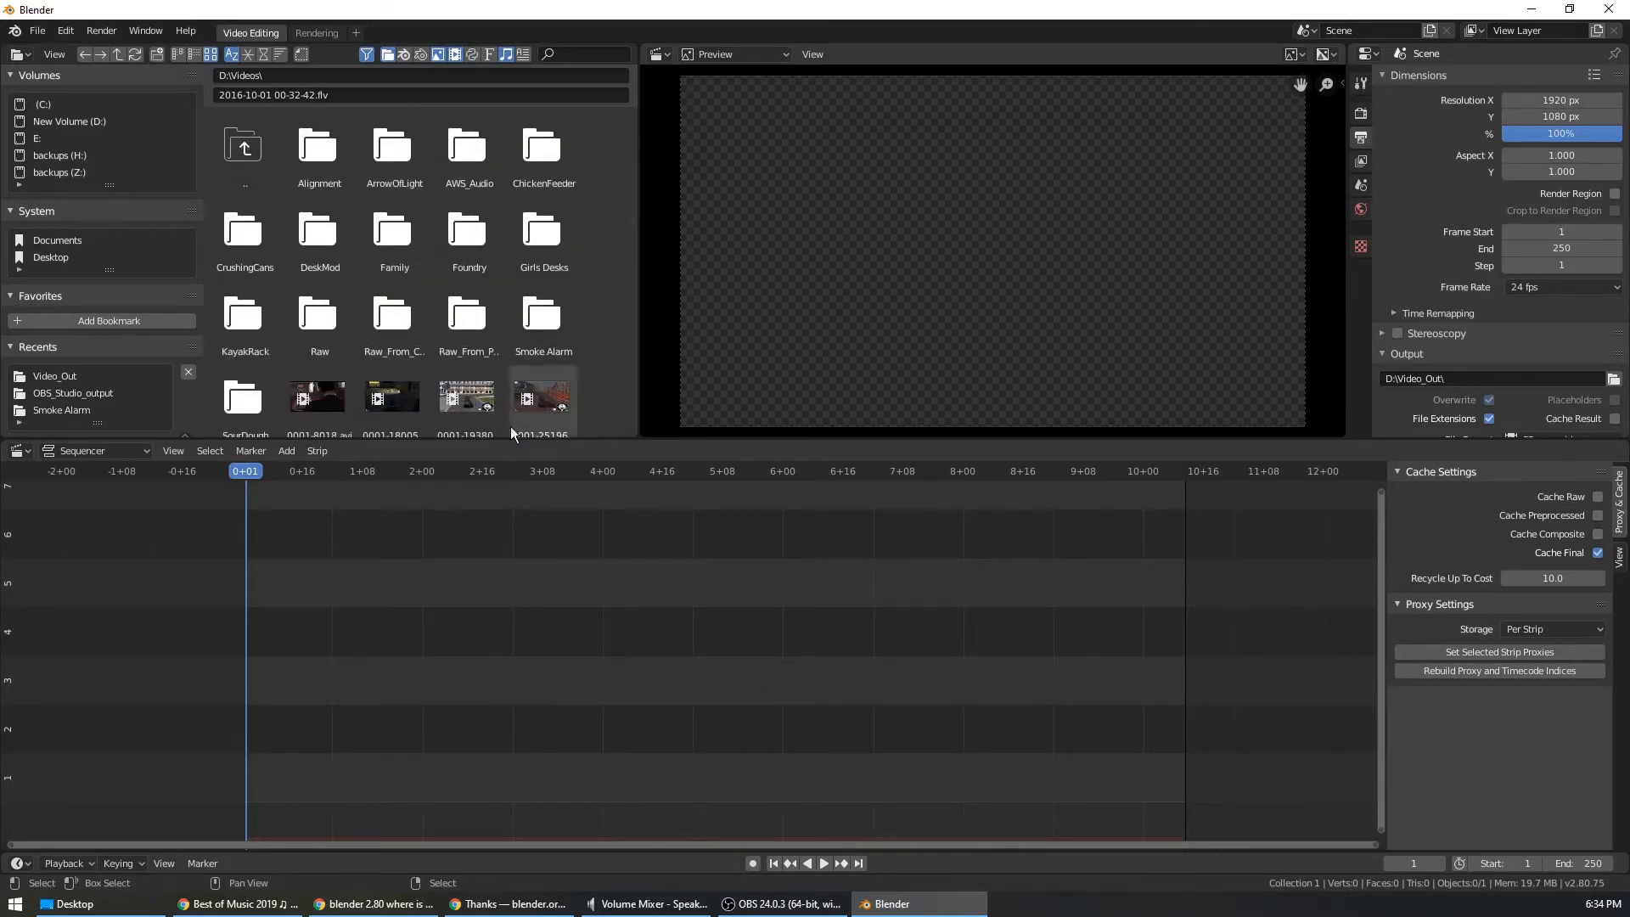
click(289, 450)
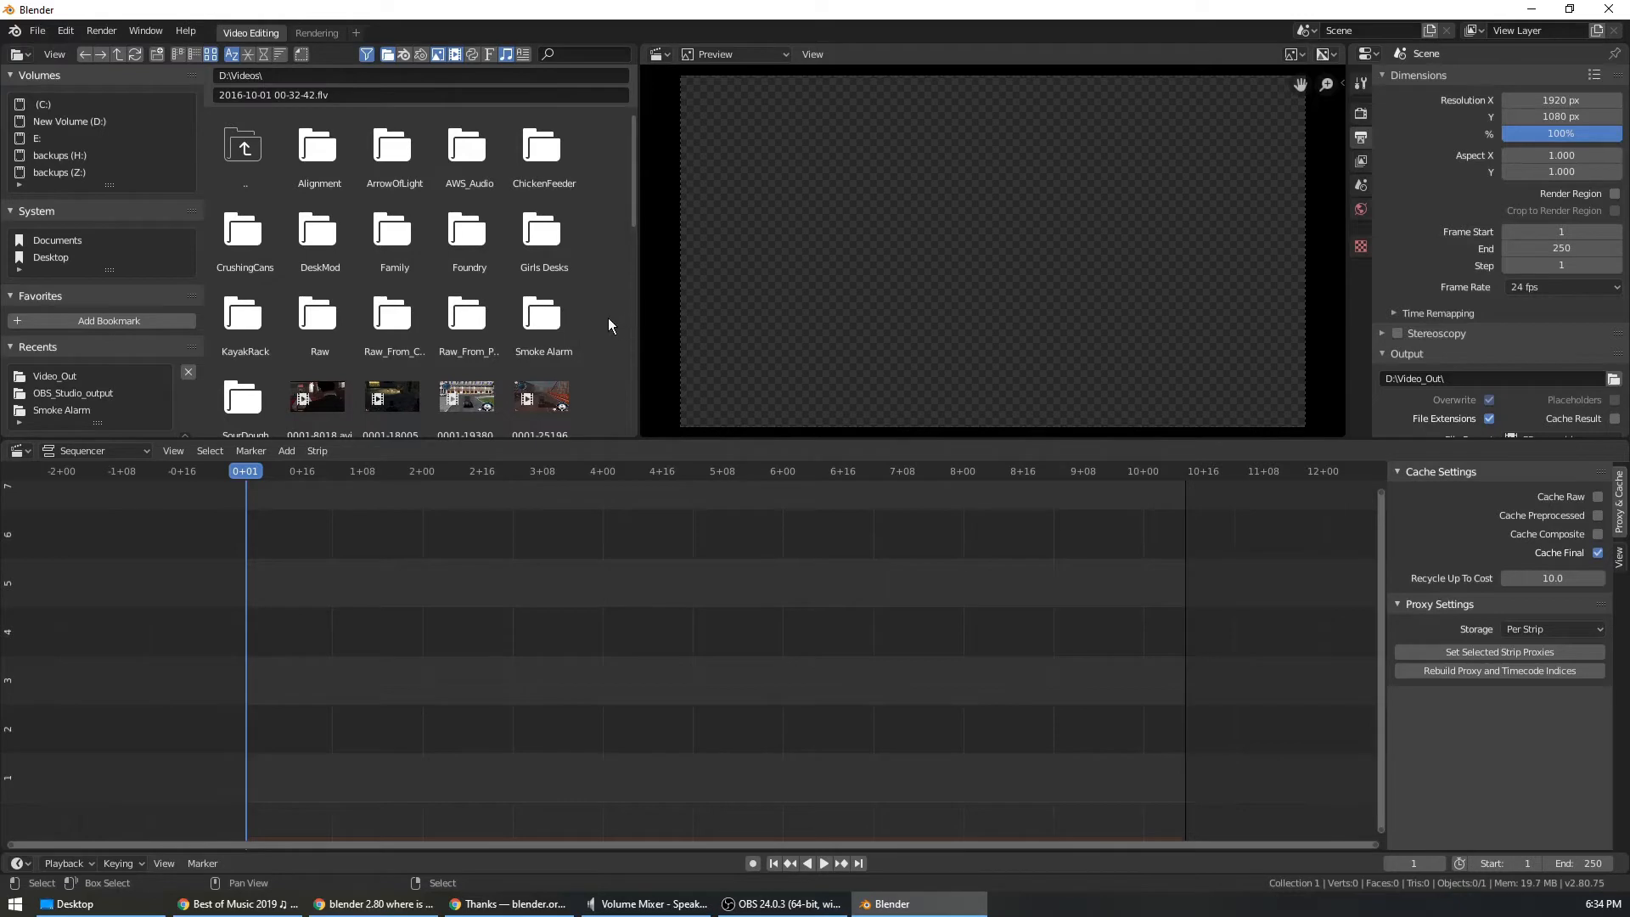
scroll(373, 391, down, 5)
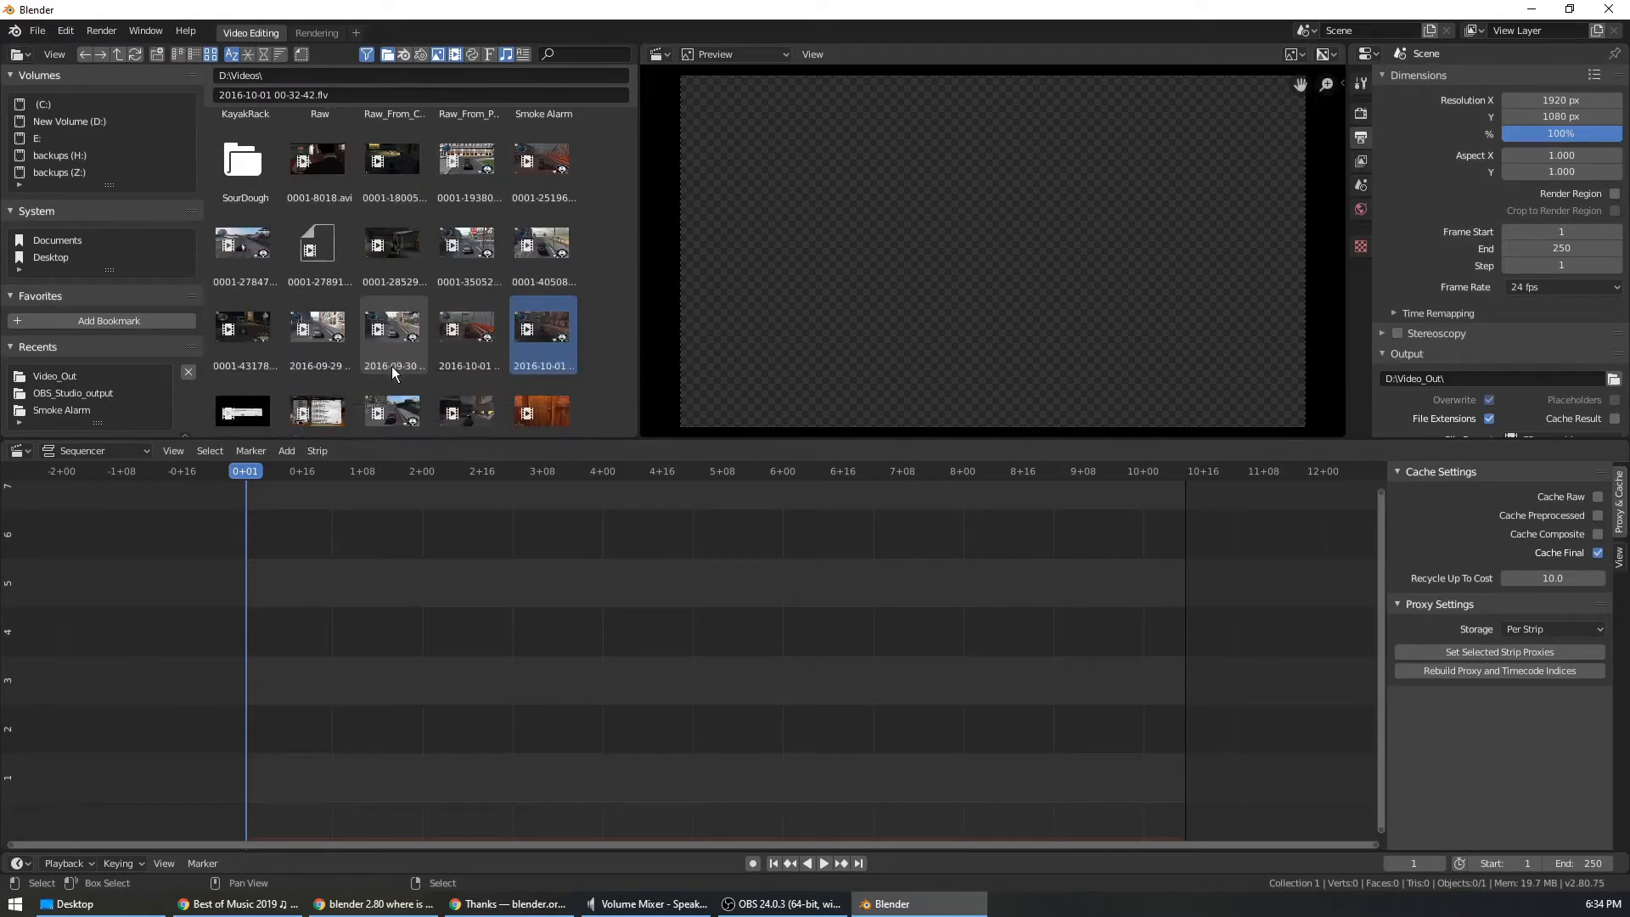
scroll(409, 327, down, 3)
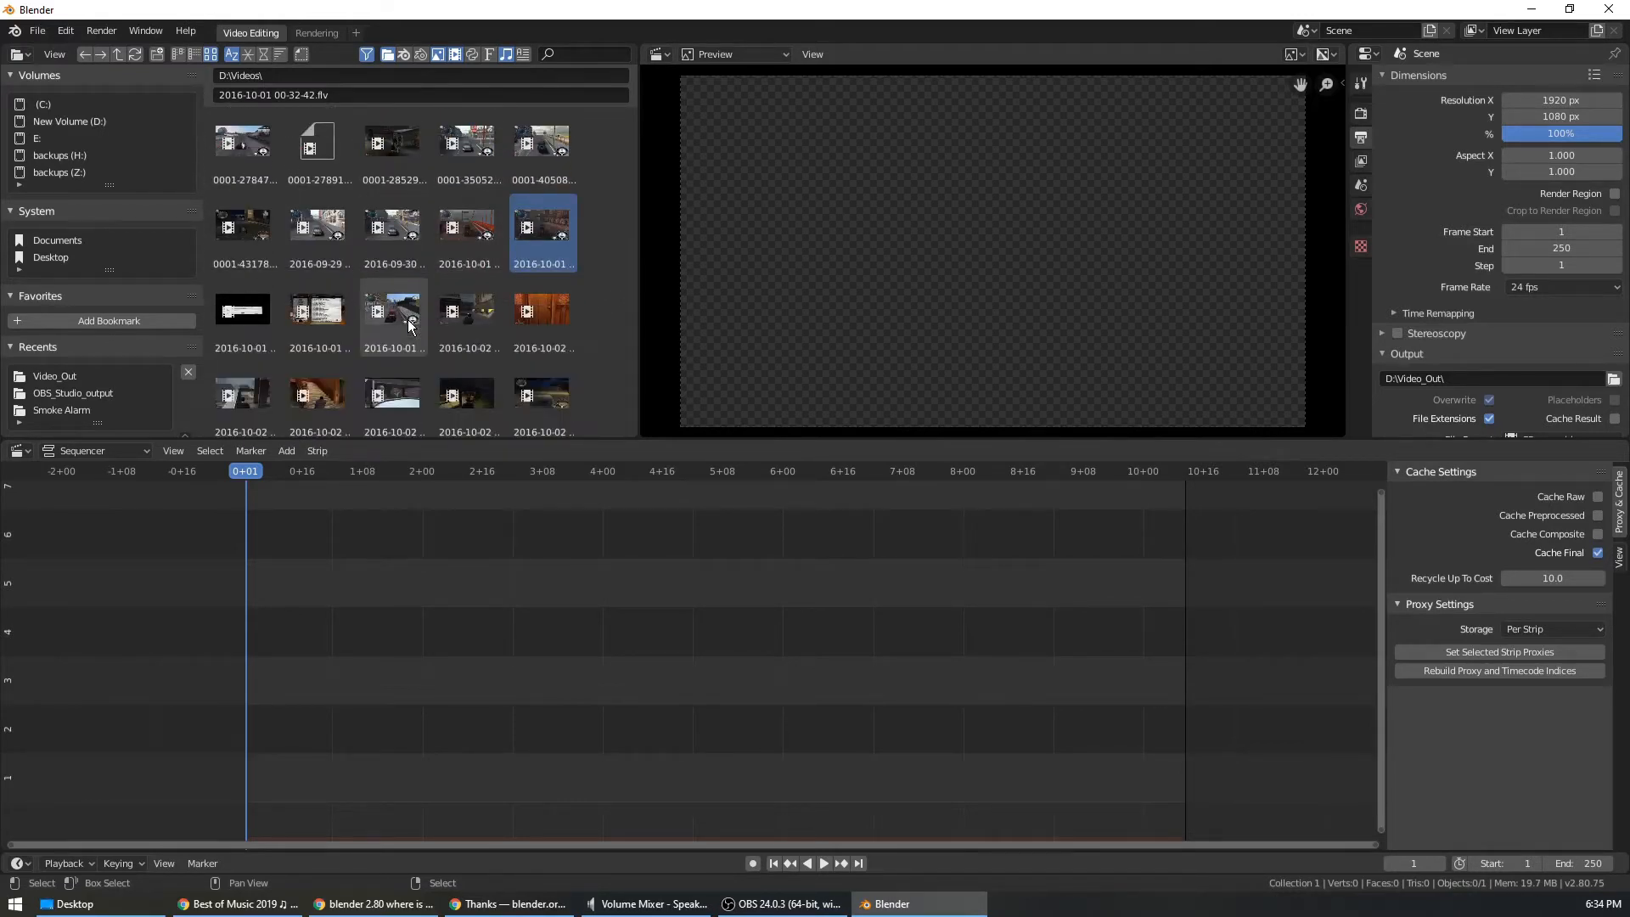
scroll(400, 356, up, 3)
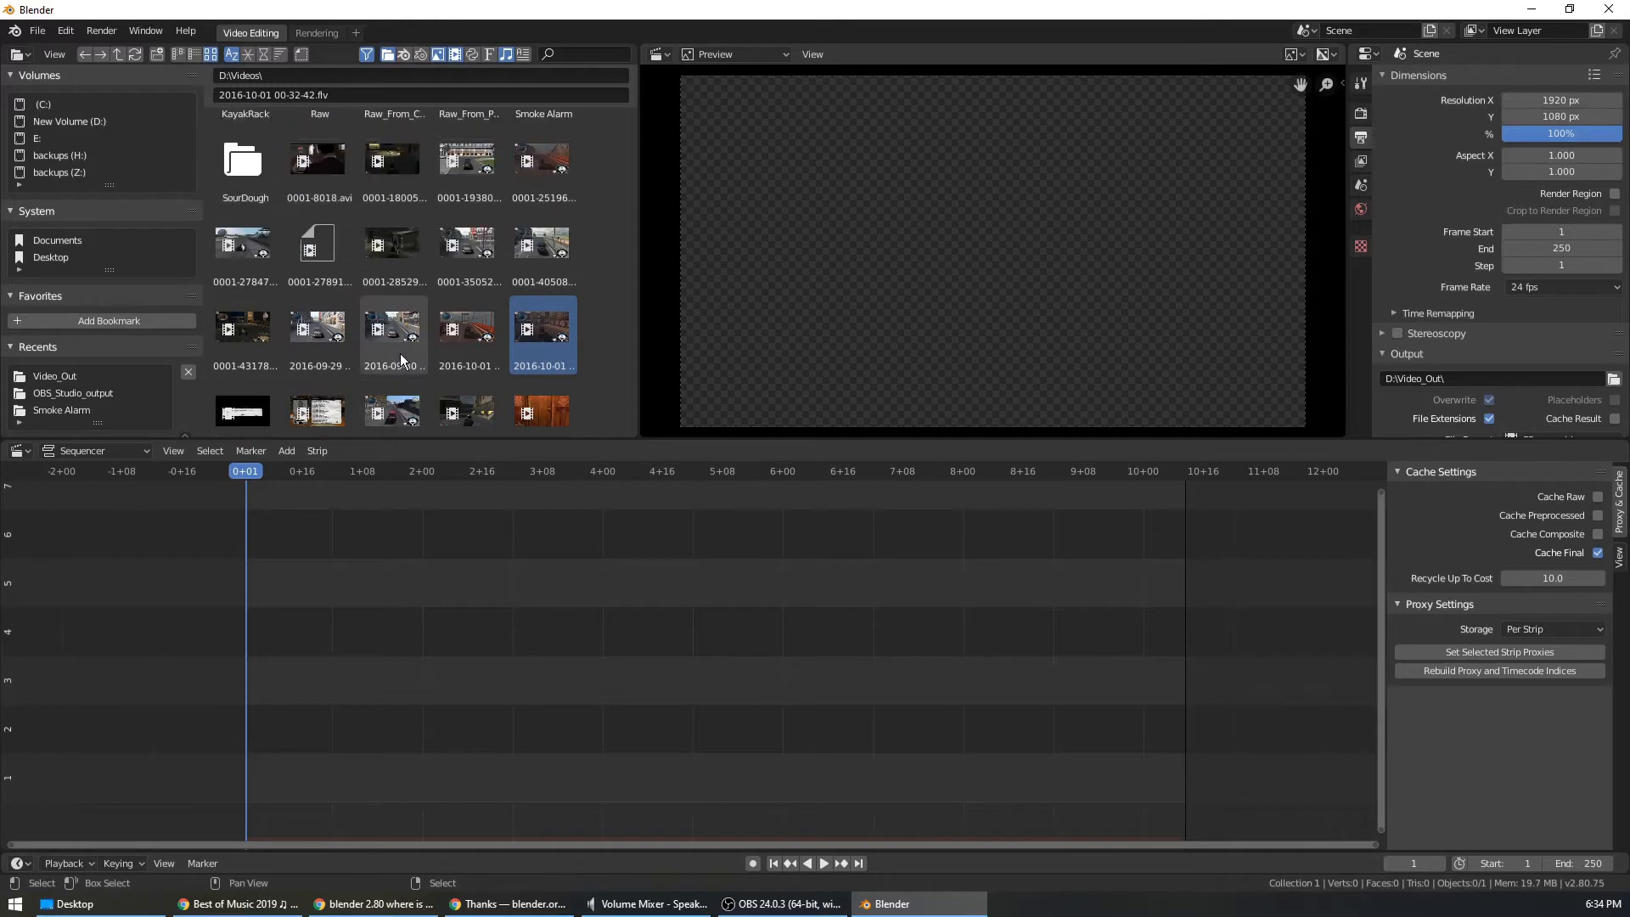
scroll(400, 356, up, 2)
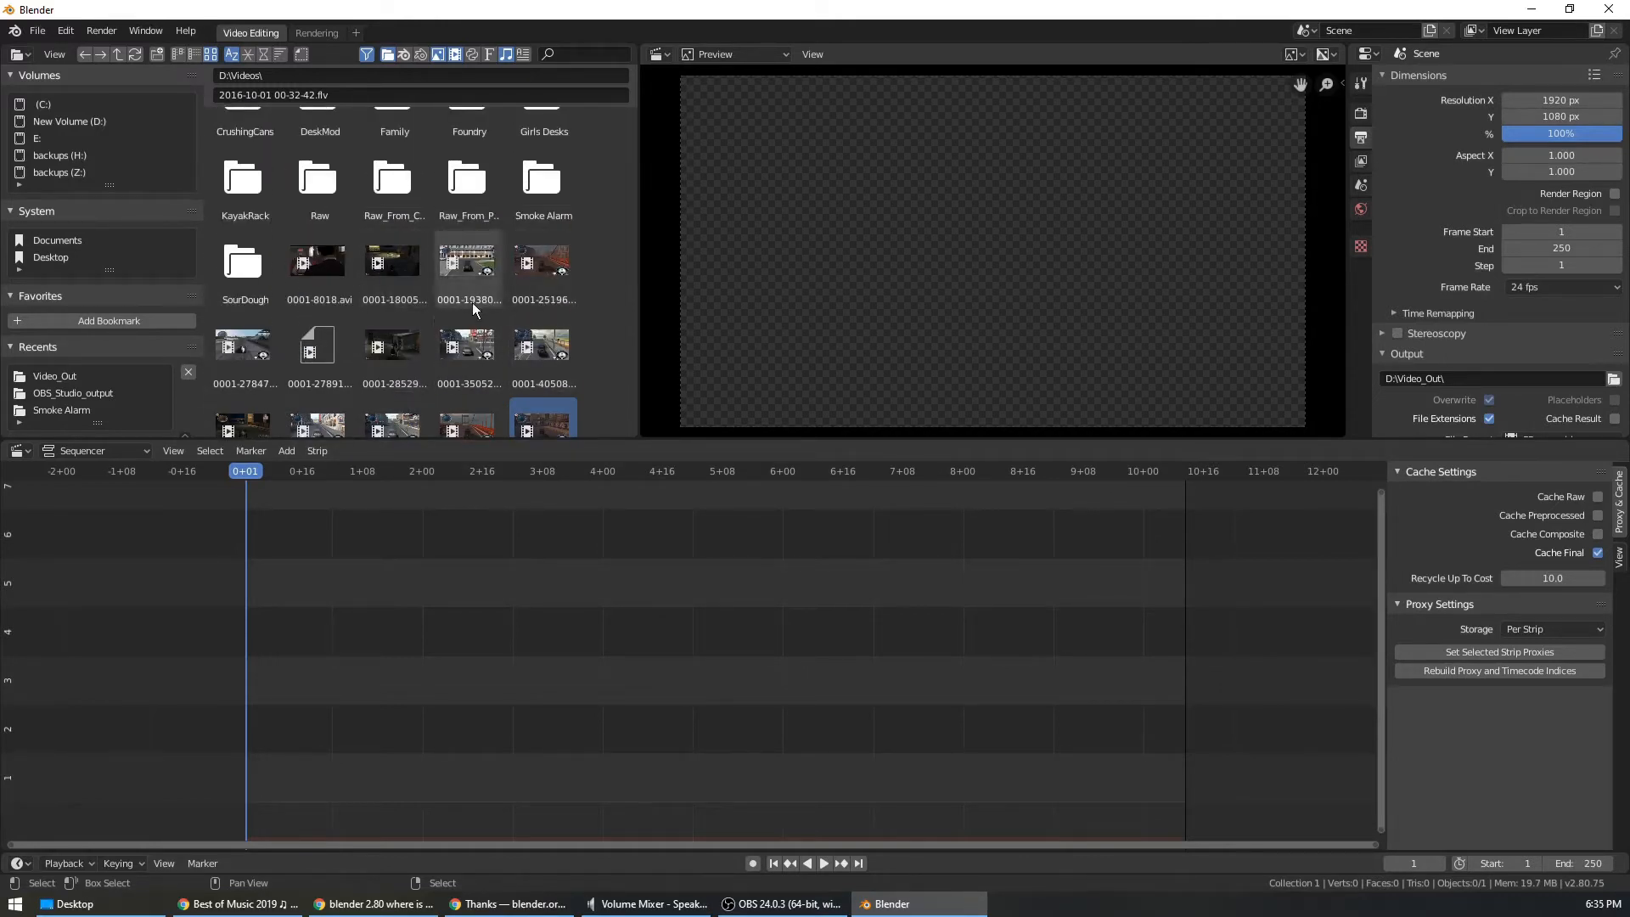
scroll(593, 344, up, 3)
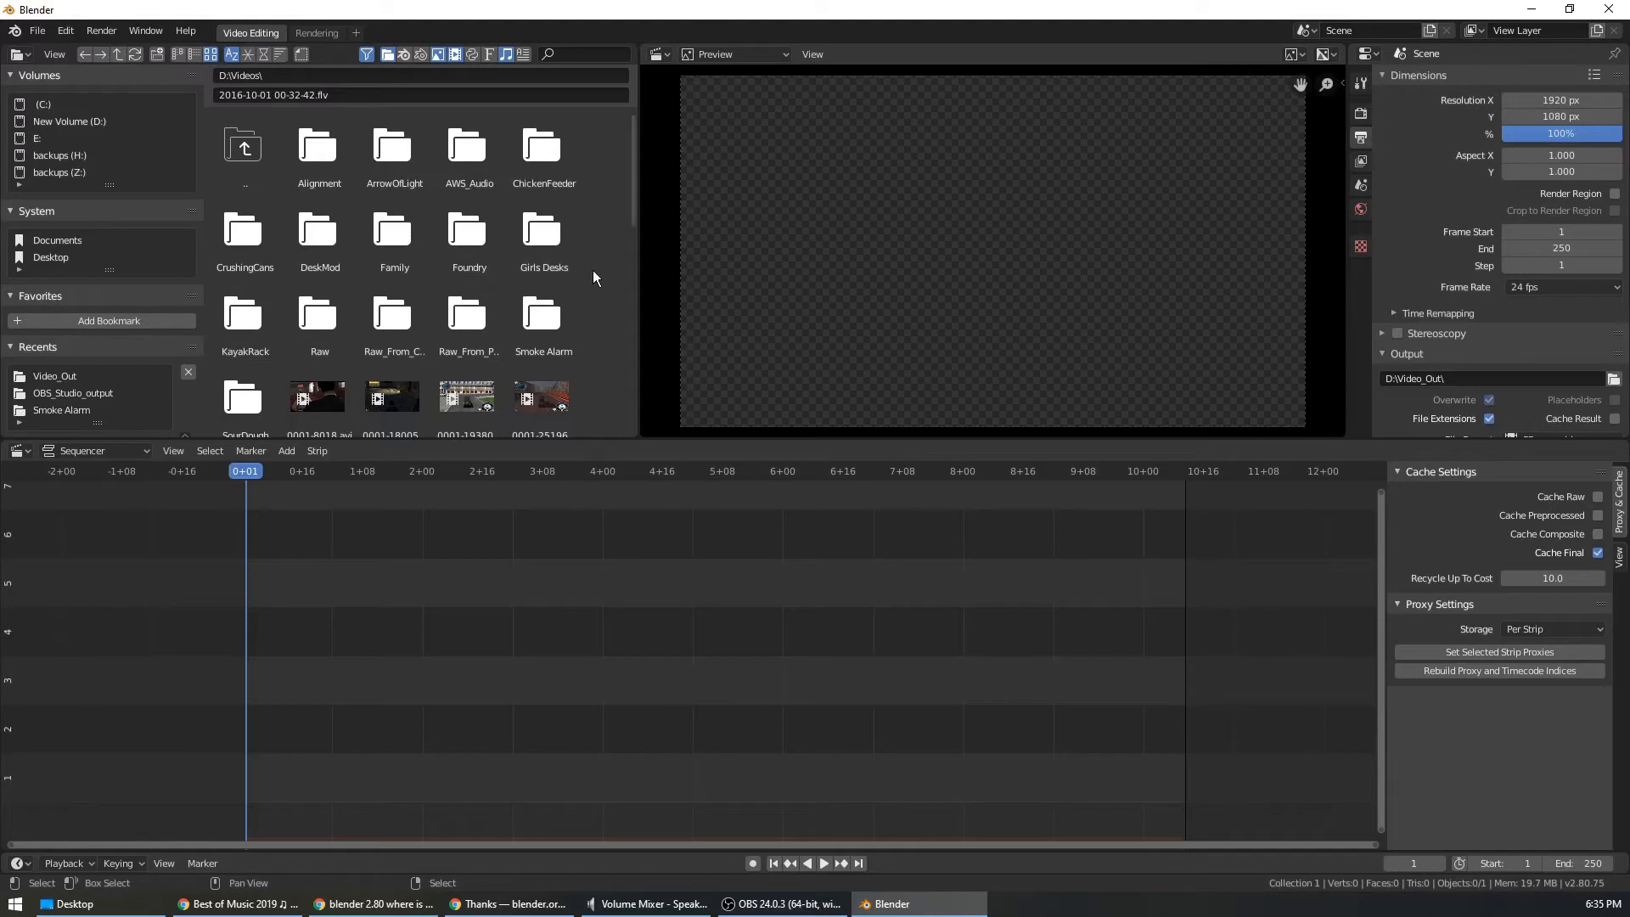
Open the Girls Desks folder in the file browser and look through its clips.
double_click(536, 236)
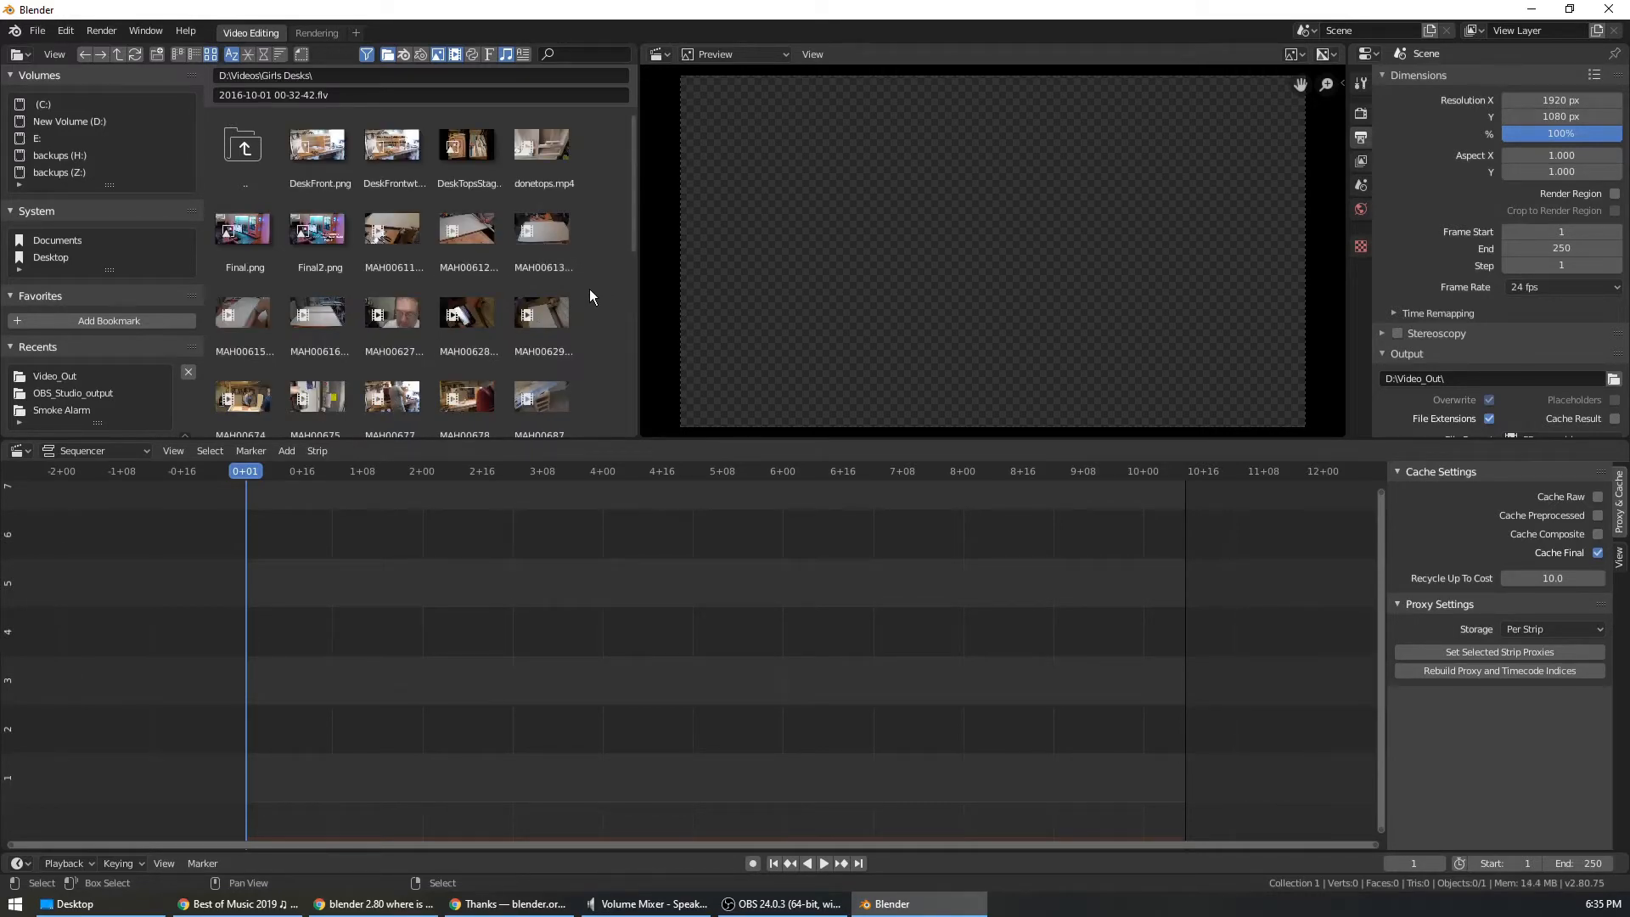
scroll(590, 291, down, 5)
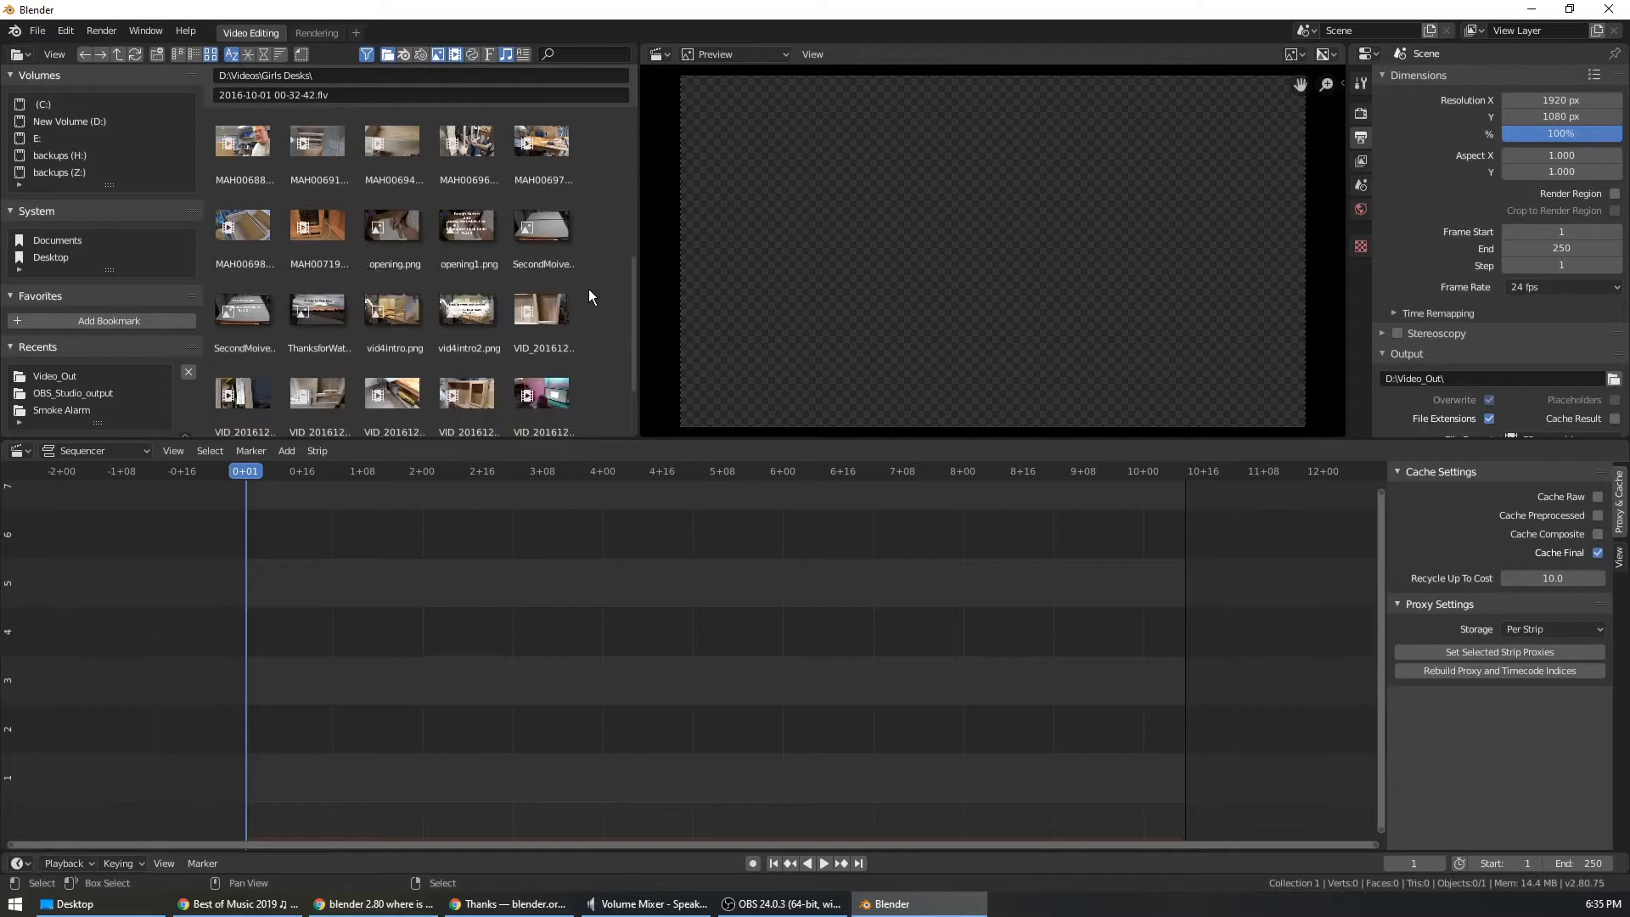
scroll(591, 291, down, 1)
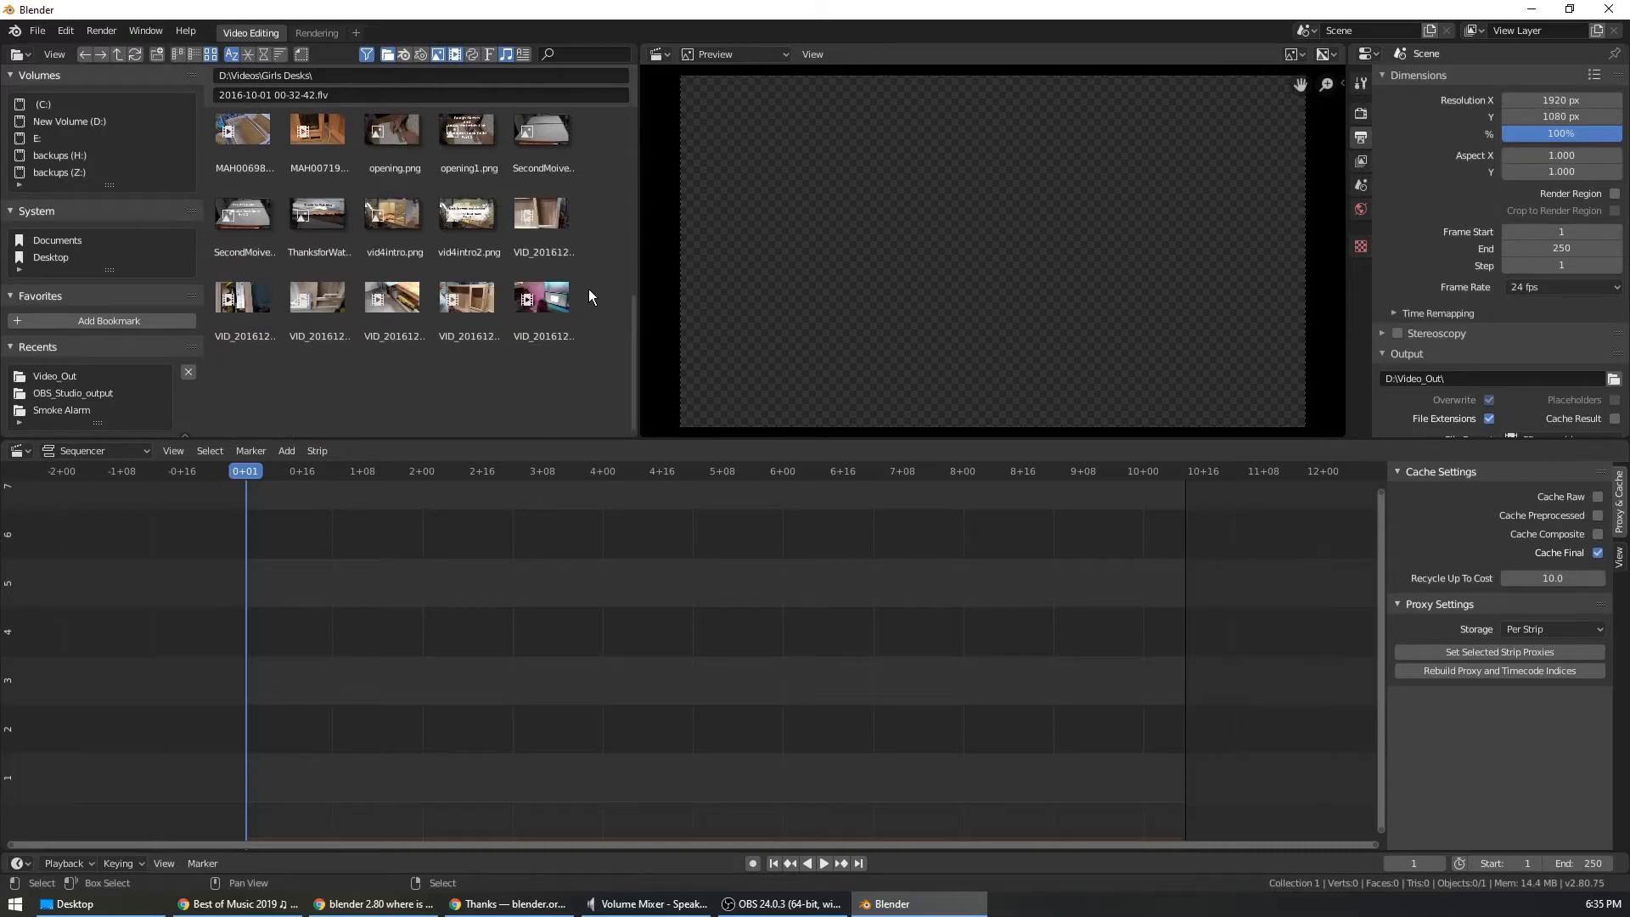
scroll(590, 295, up, 2)
scroll(592, 296, up, 3)
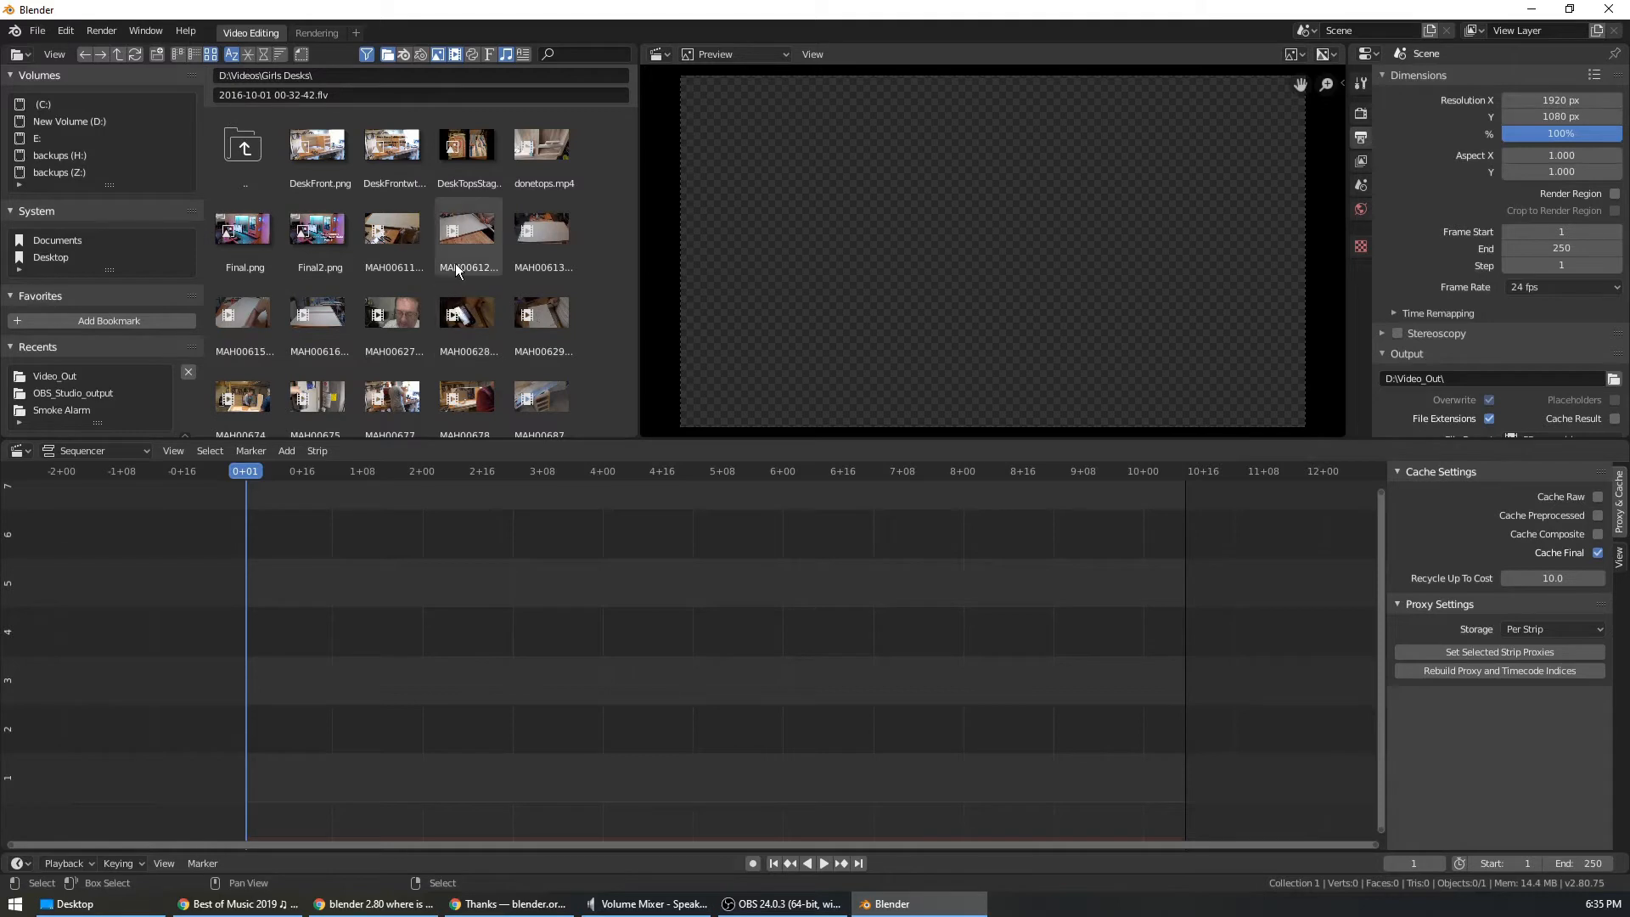
scroll(447, 269, down, 1)
scroll(409, 208, up, 1)
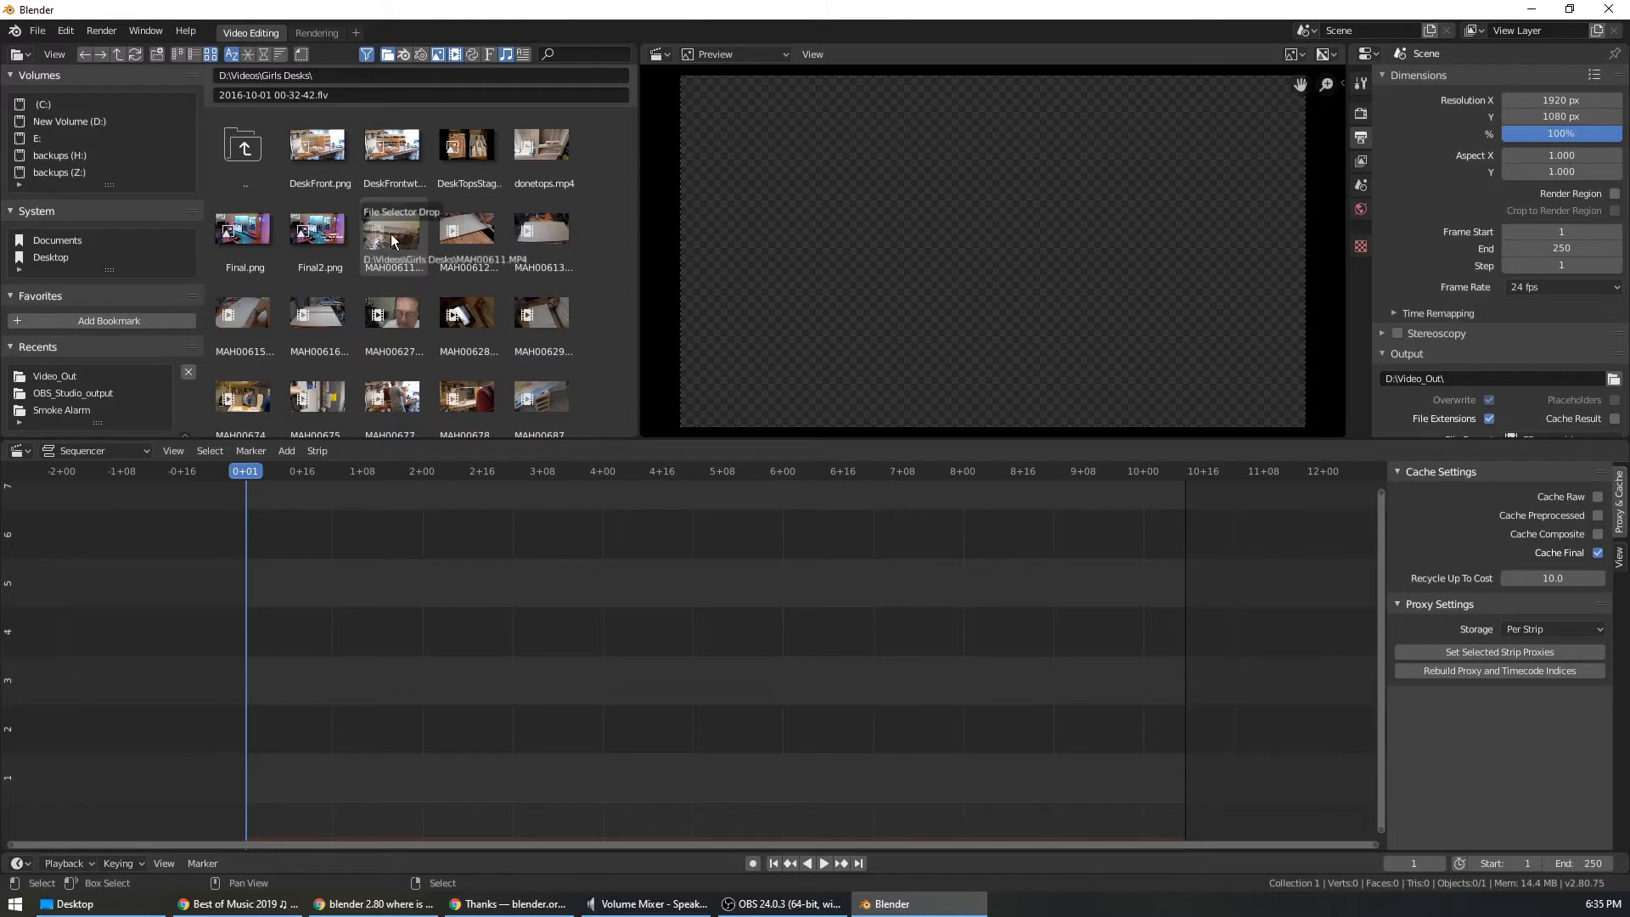
Place the MAH00611.MP4 clip from the file browser at the start of the sequencer, and delete its video and sound strips.
drag(396, 239, 366, 764)
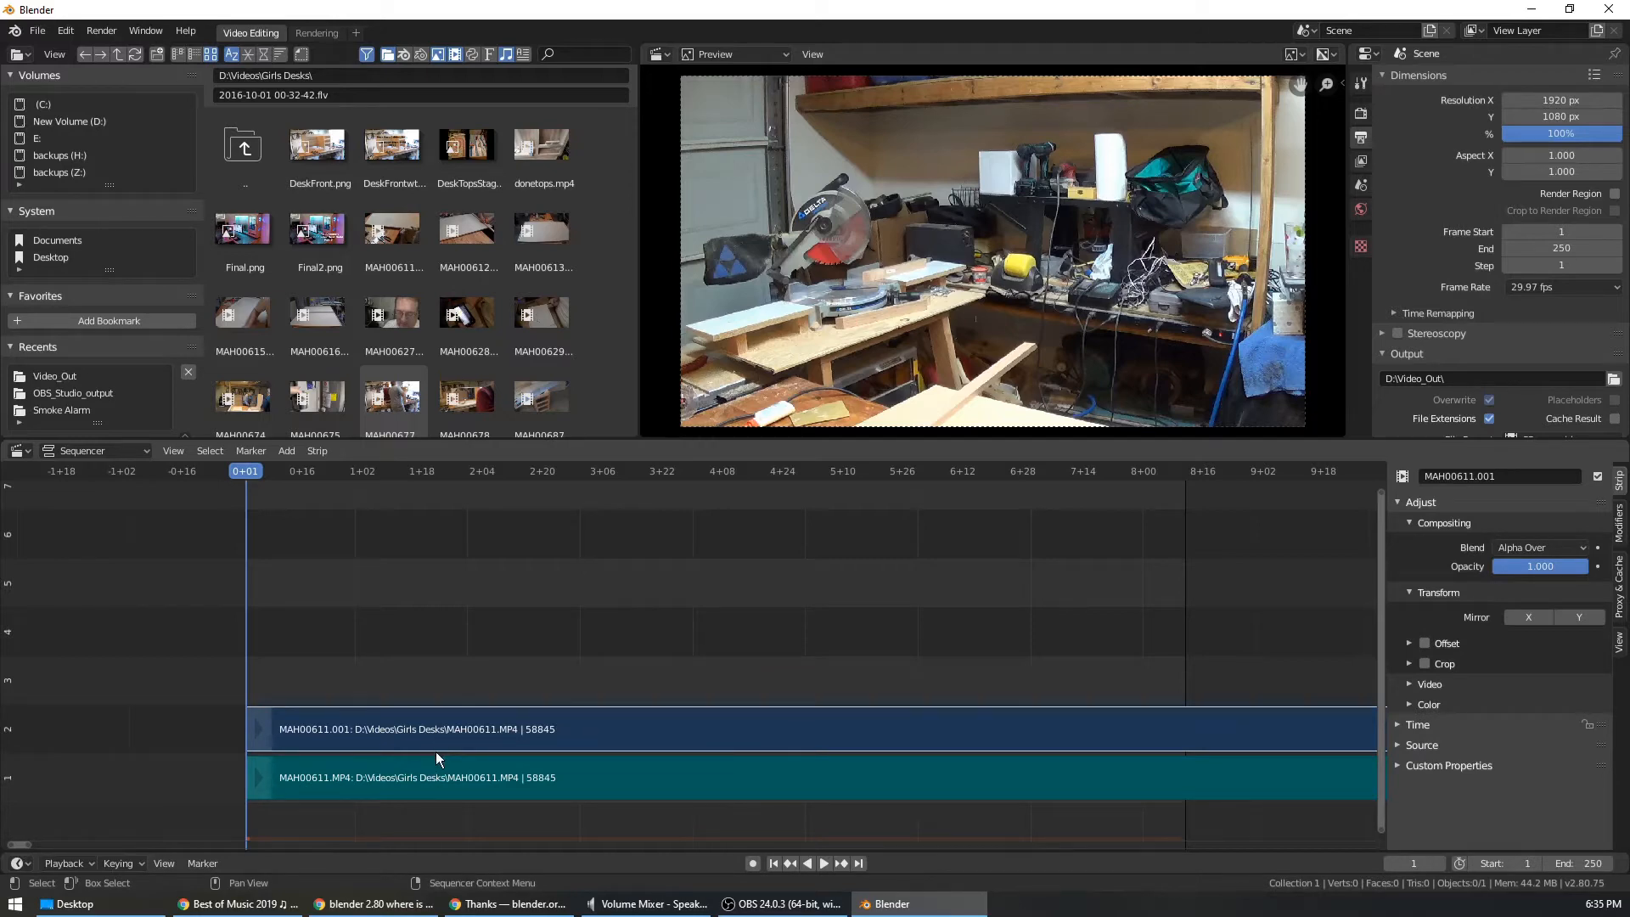
key(x)
click(411, 757)
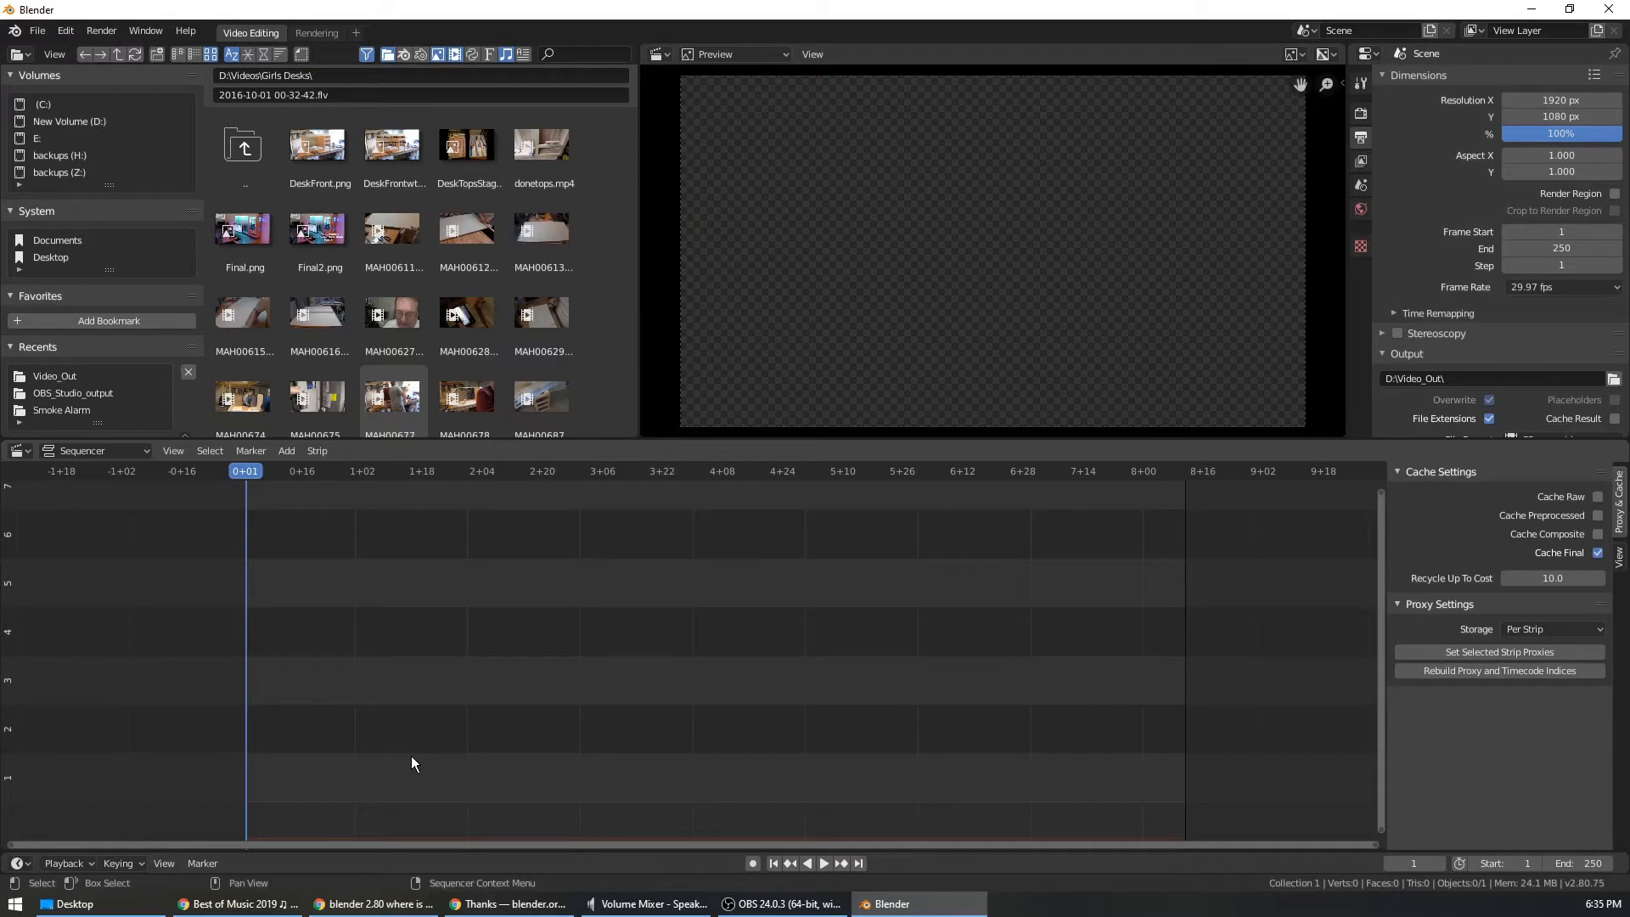
Add MAH00615.MP4 from the Girls Desks folder to the sequencer as a movie strip with sound, starting at frame 1.
click(293, 450)
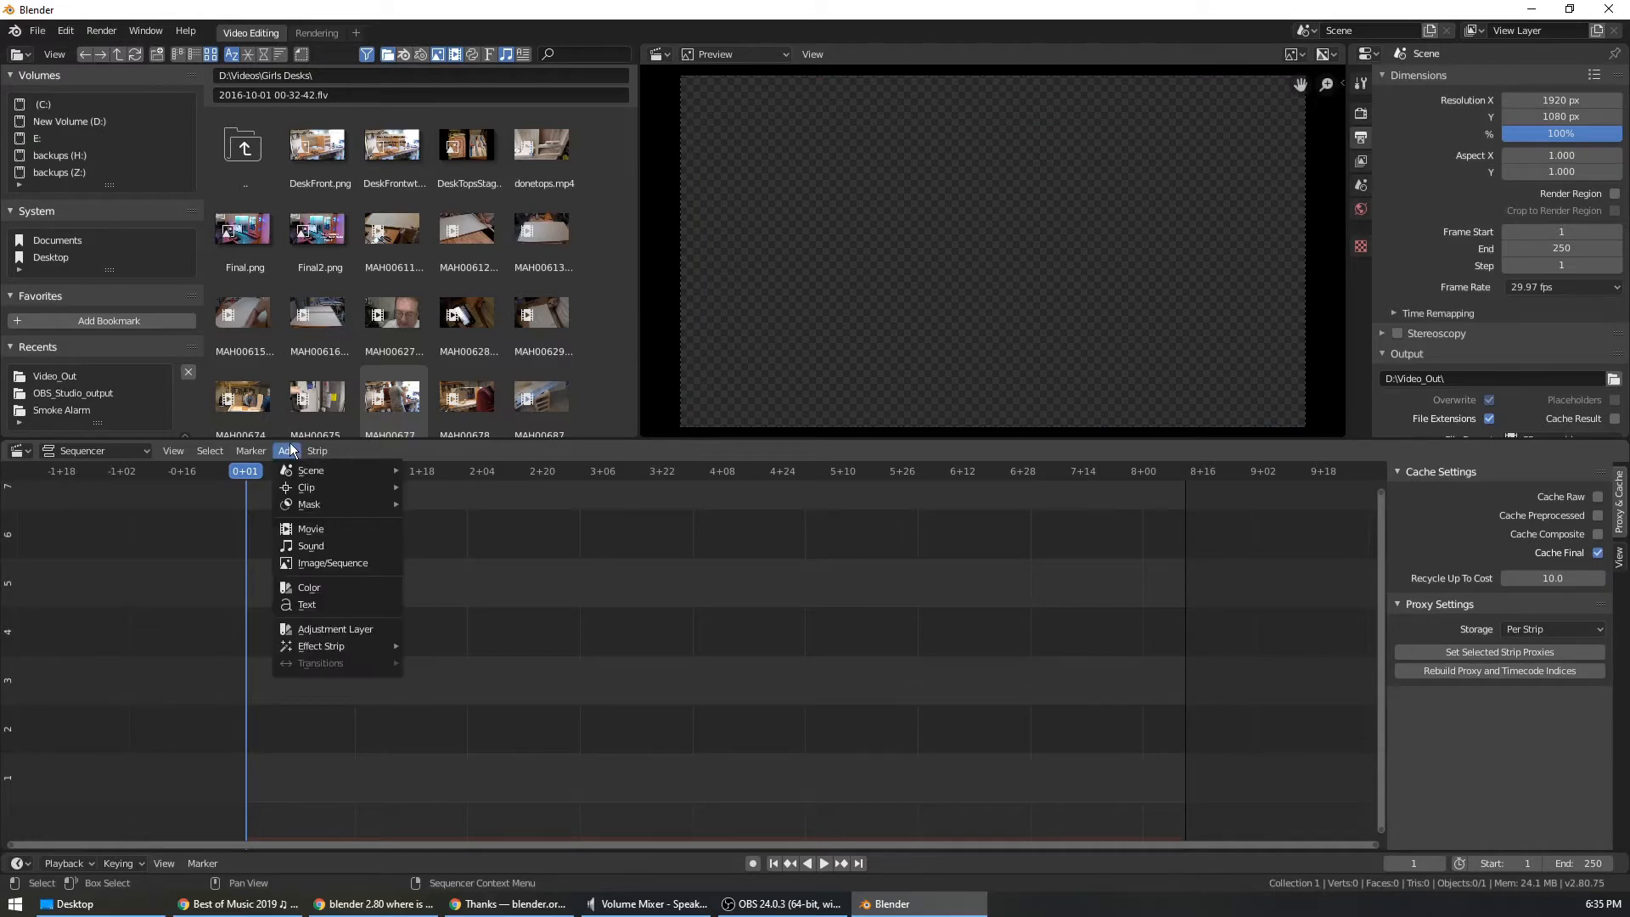
click(340, 523)
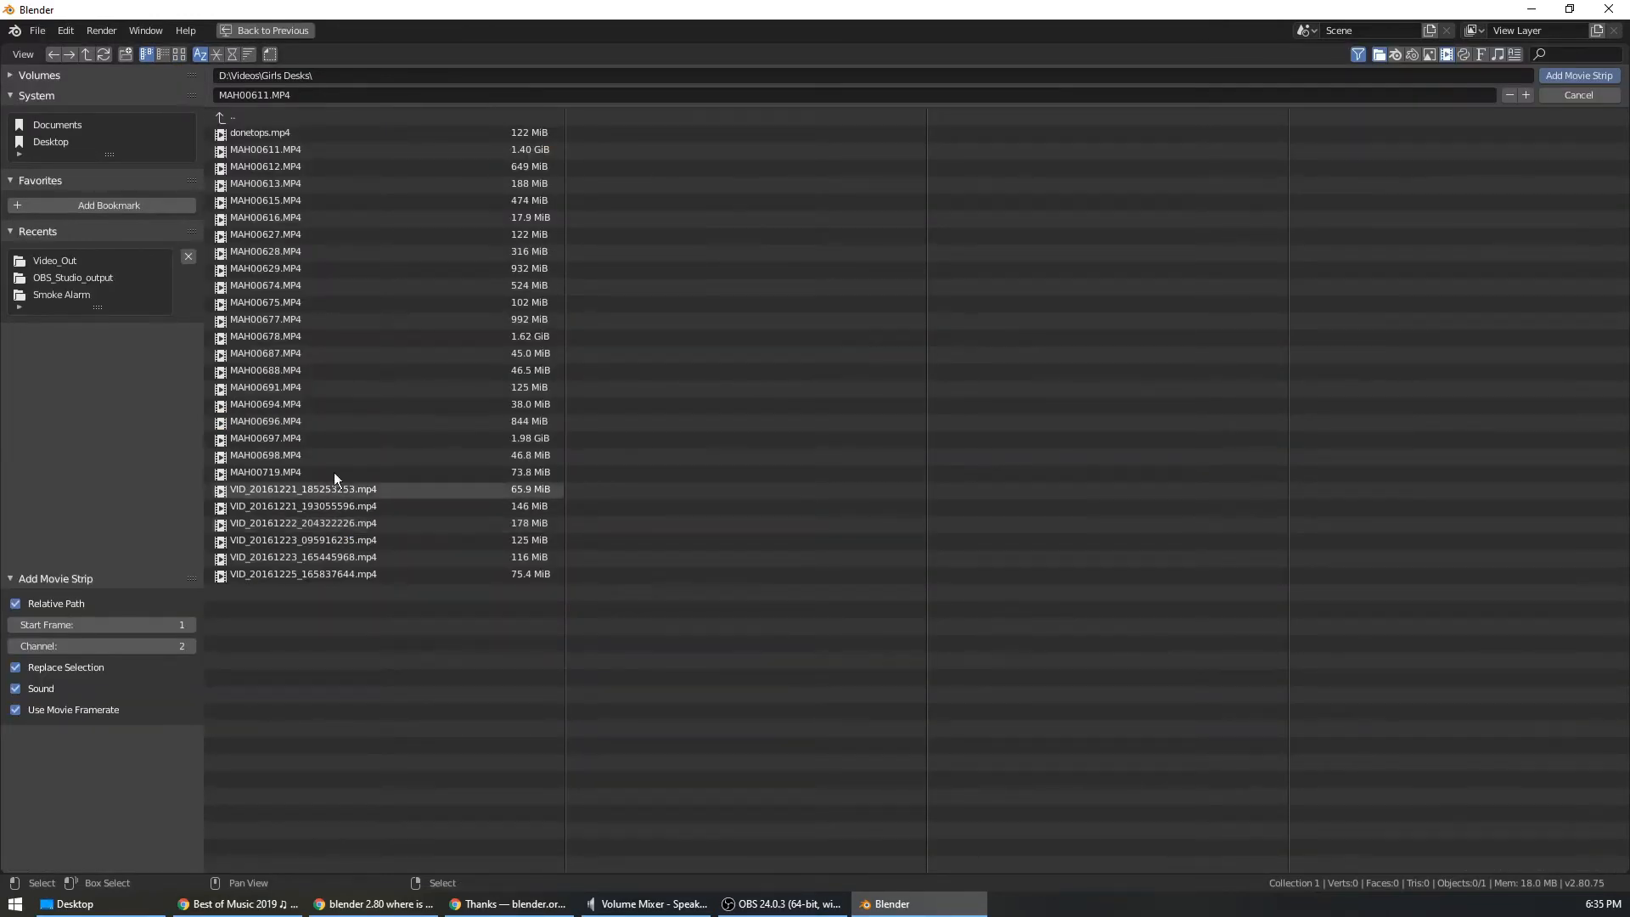
click(229, 116)
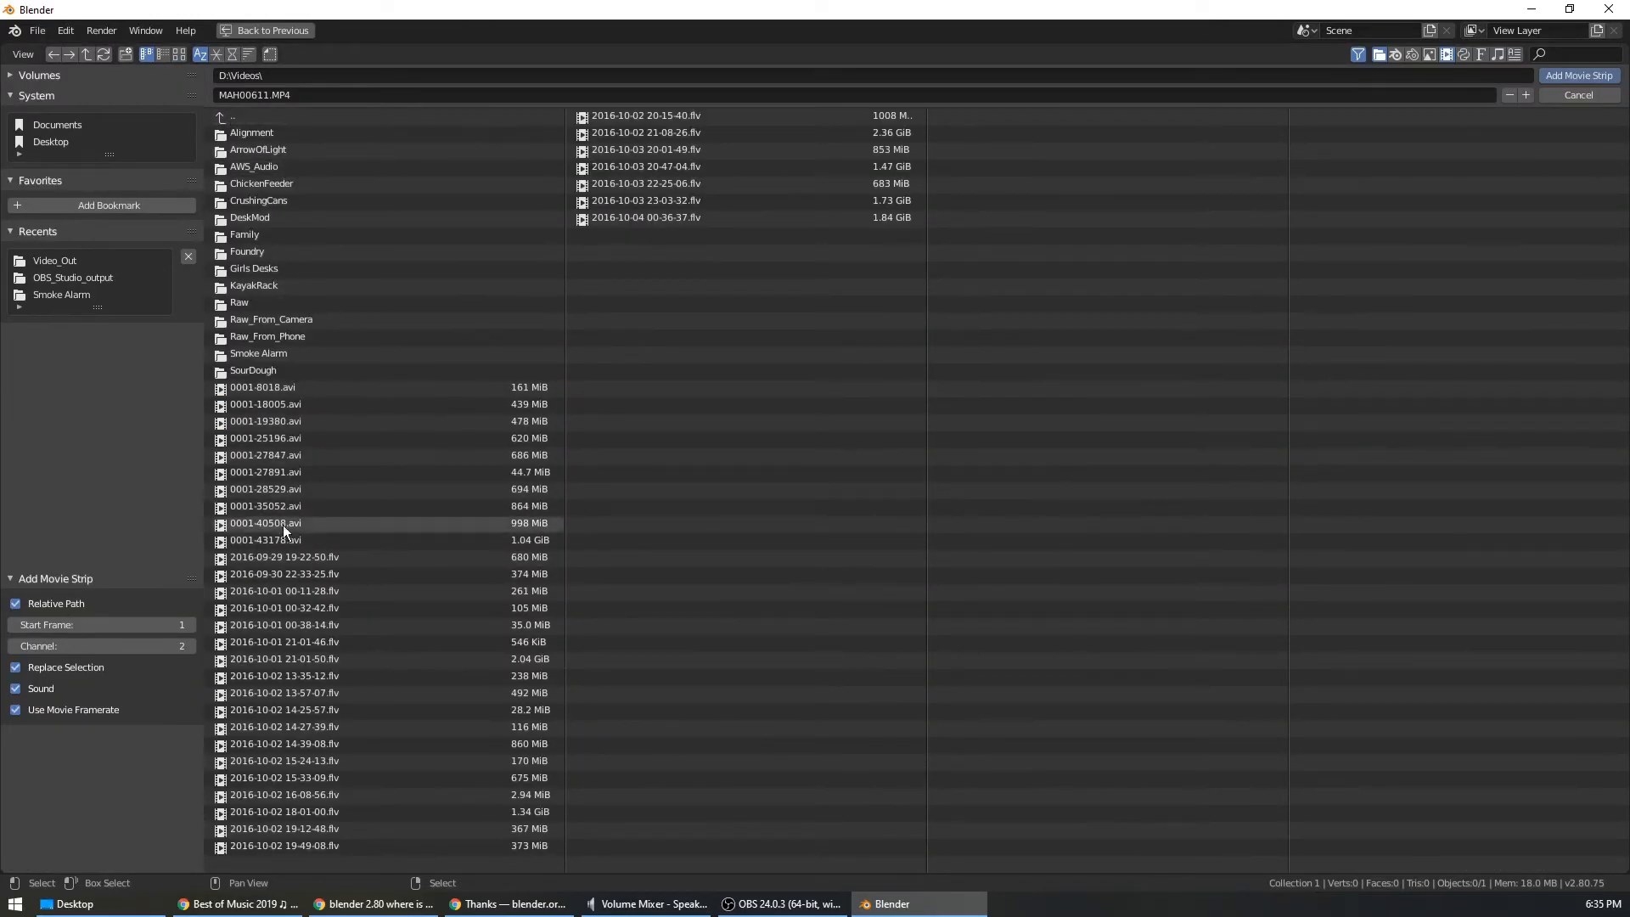
click(263, 269)
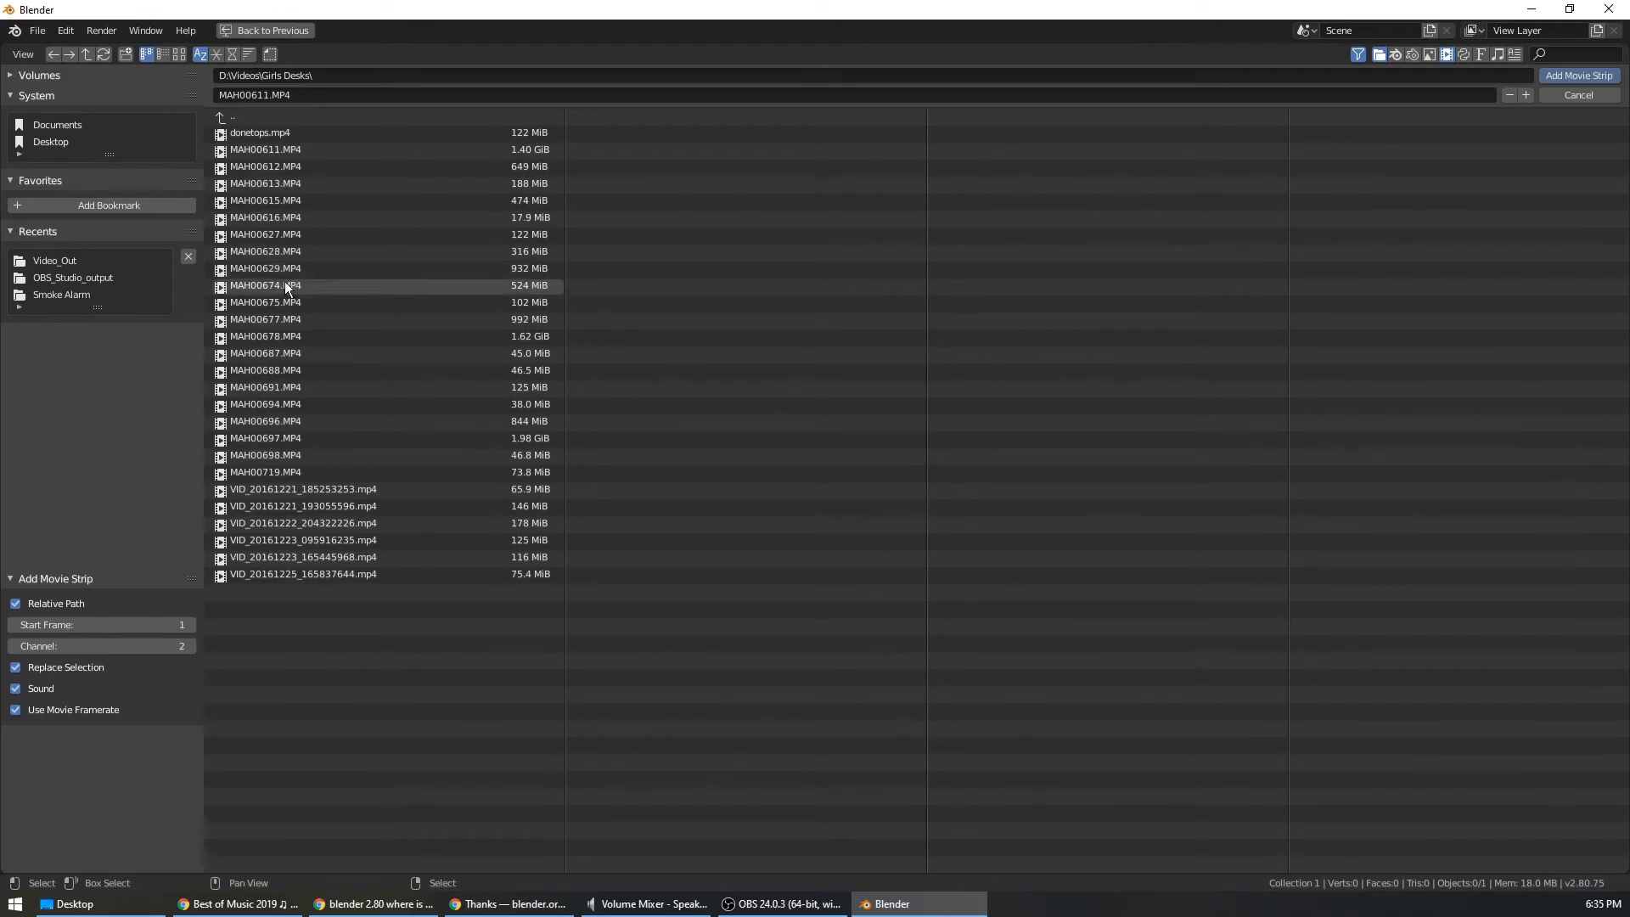
click(300, 201)
double_click(301, 201)
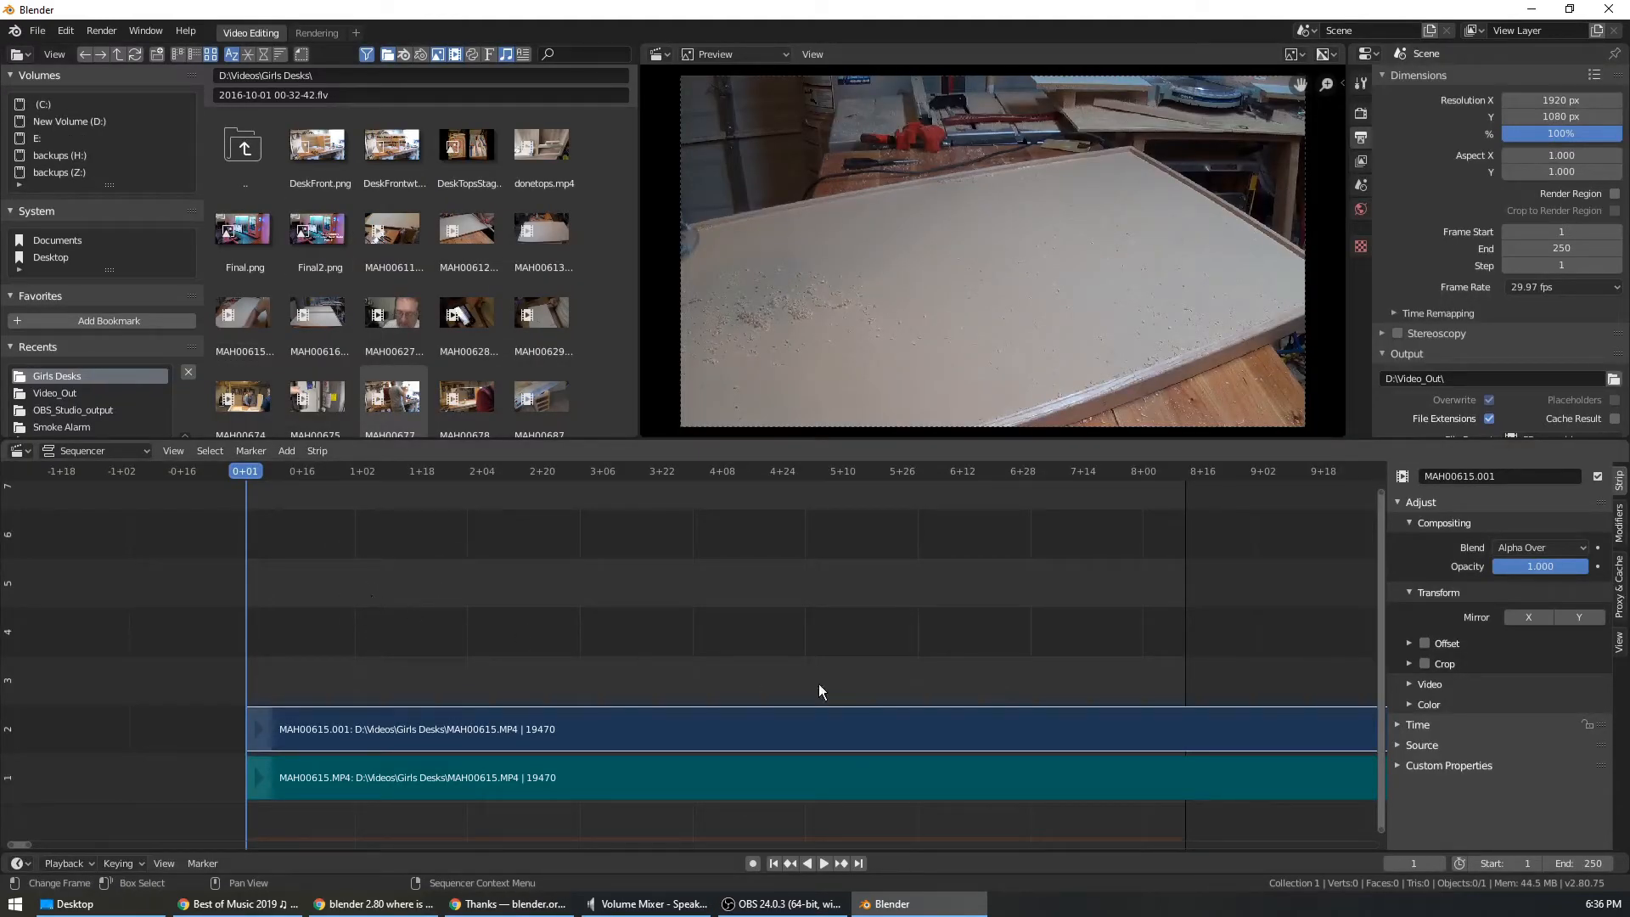
Set the scene's end frame to 20000.
scroll(1029, 638, down, 3)
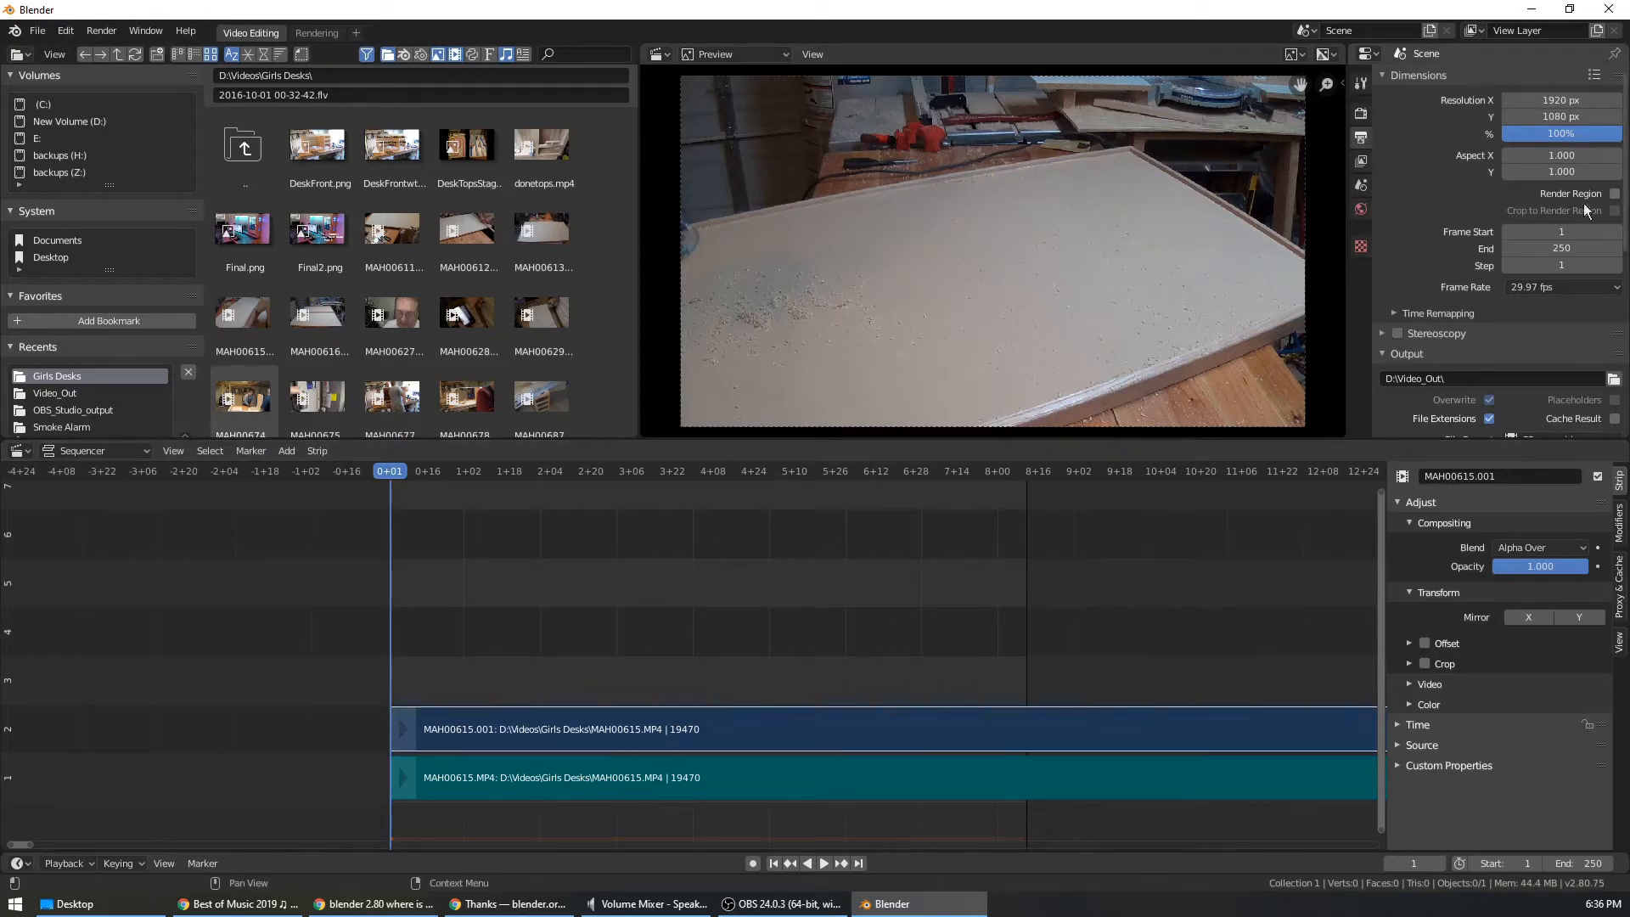
click(1572, 249)
text(20000)
key(Return)
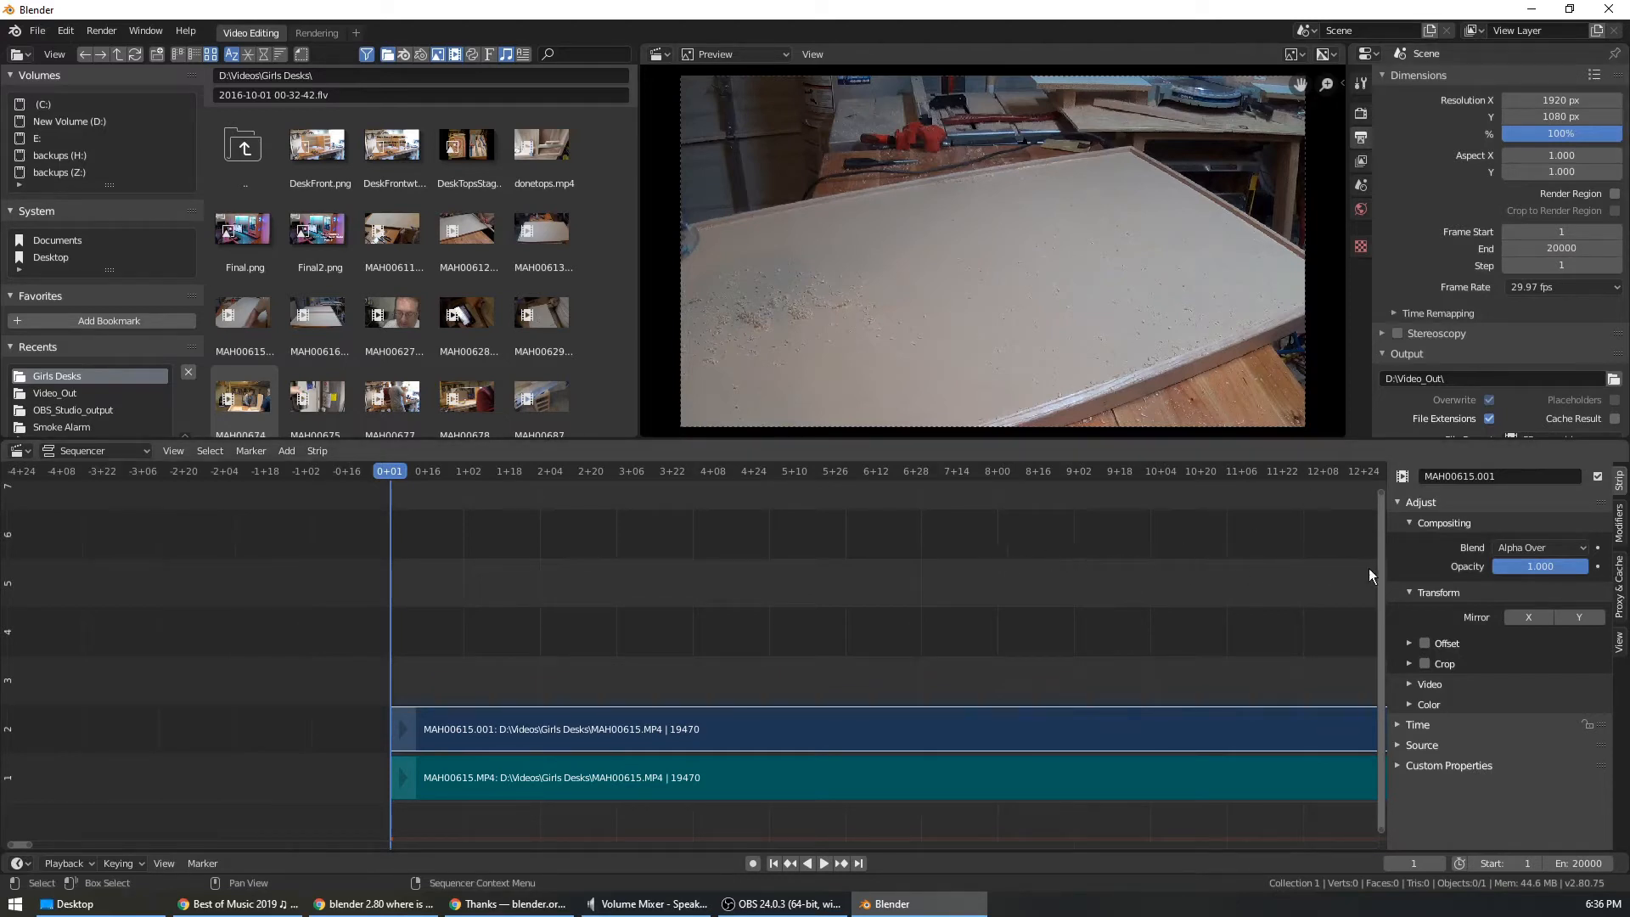
Examine the MAH00615 video and sound strips along the sequencer timeline at different zoom levels.
scroll(1252, 598, down, 3)
middle_drag(1251, 598, 868, 558)
scroll(807, 573, down, 2)
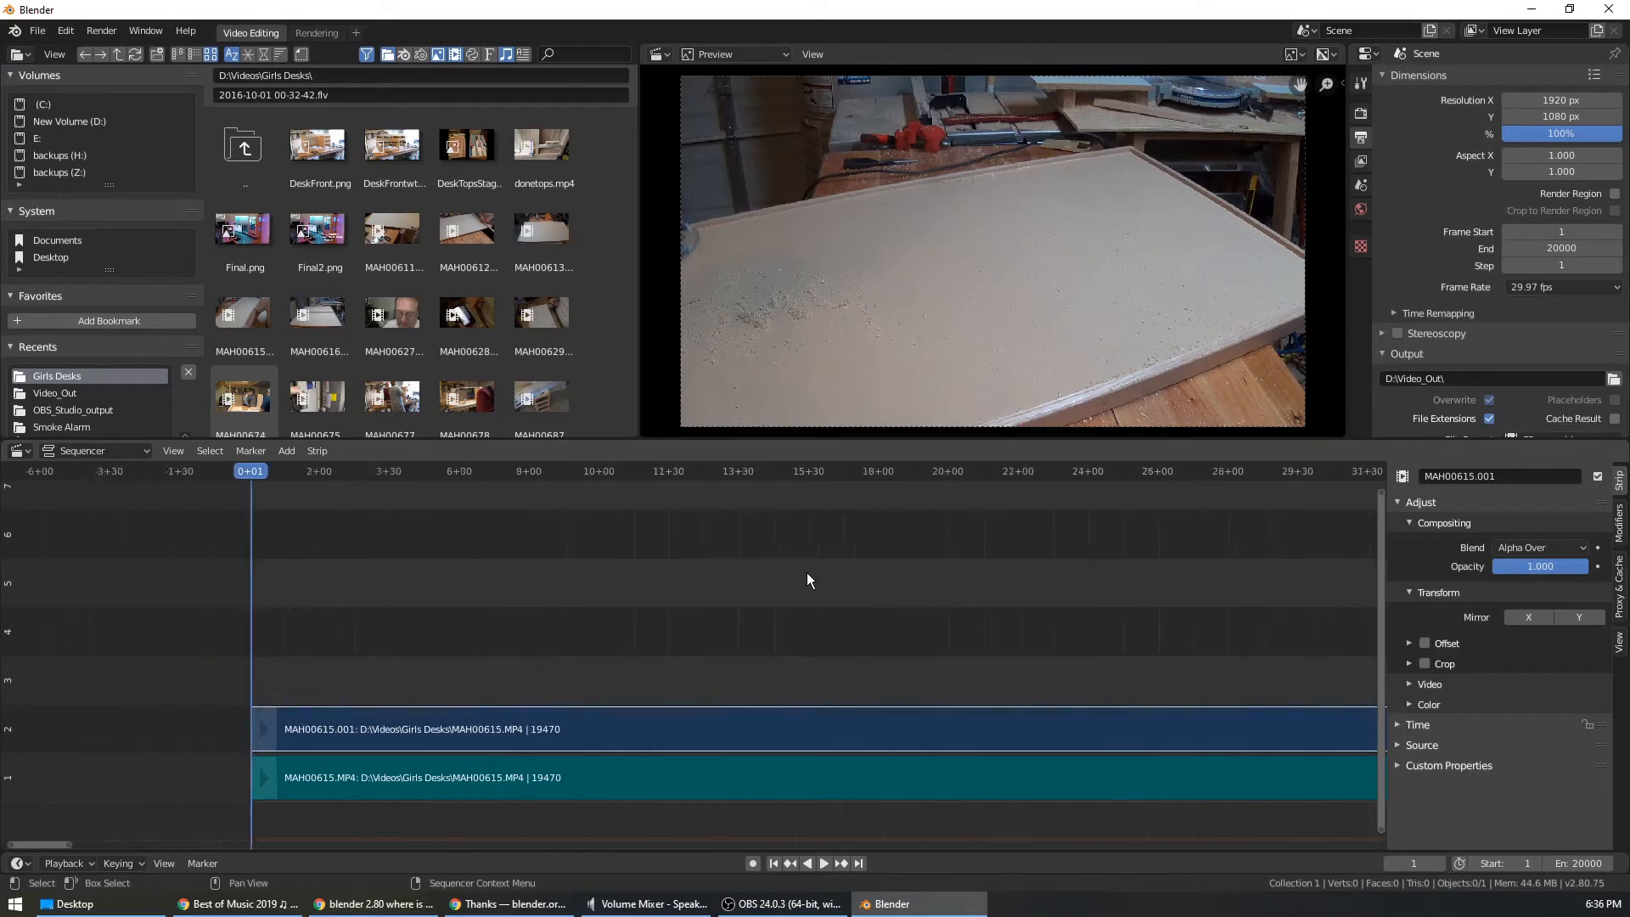
scroll(806, 572, up, 2)
scroll(806, 572, down, 2)
scroll(806, 572, up, 1)
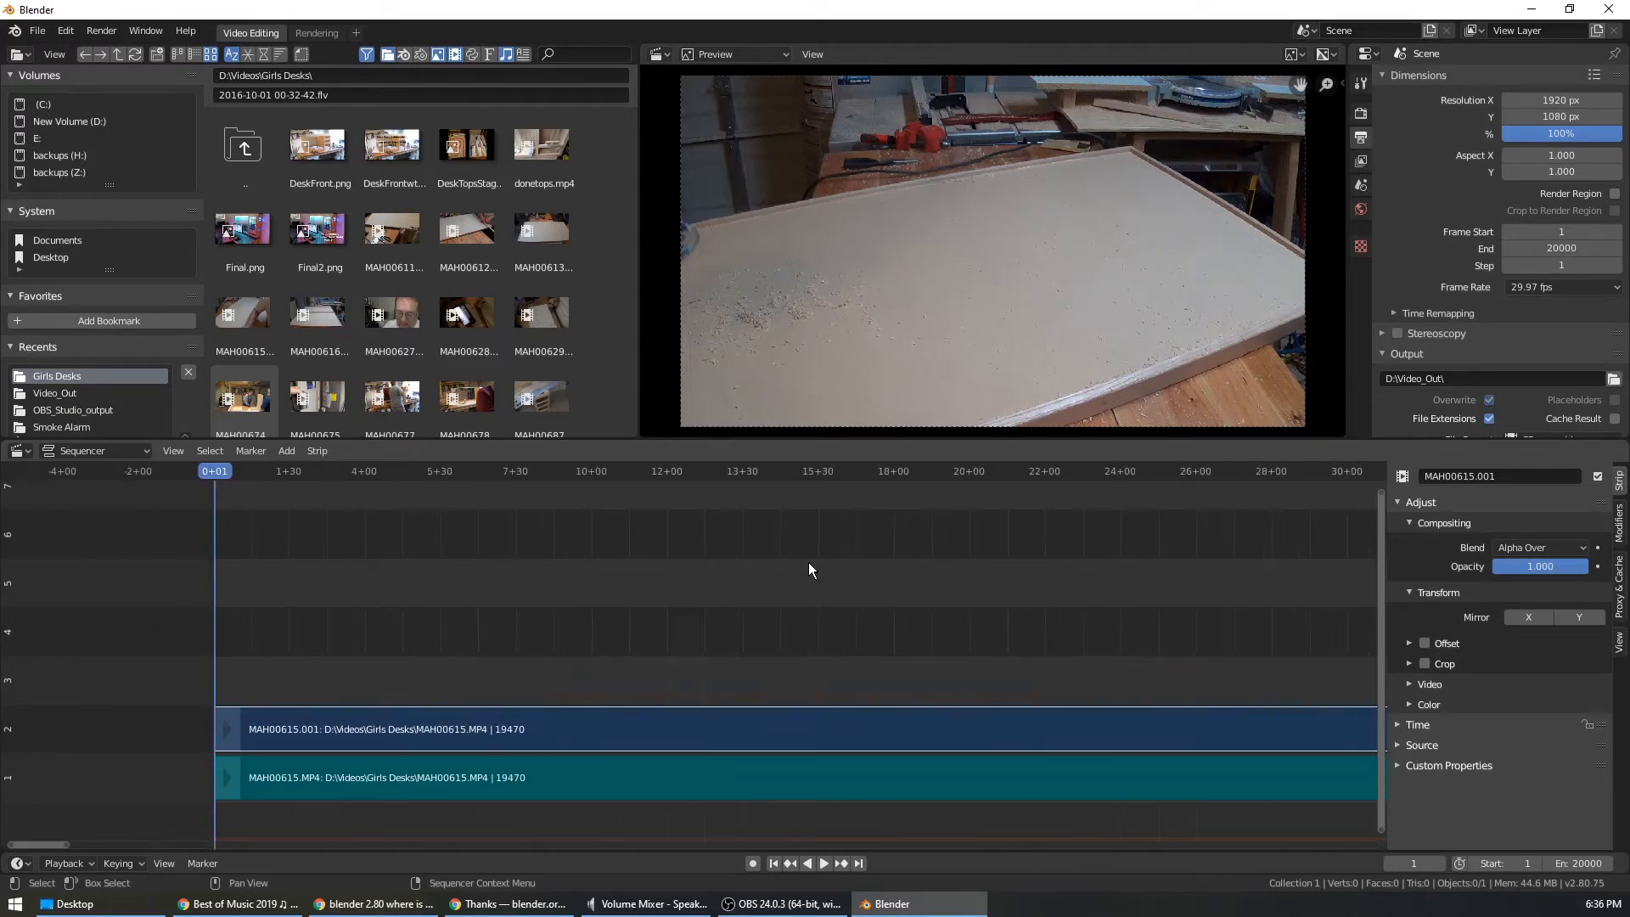
scroll(808, 562, down, 4)
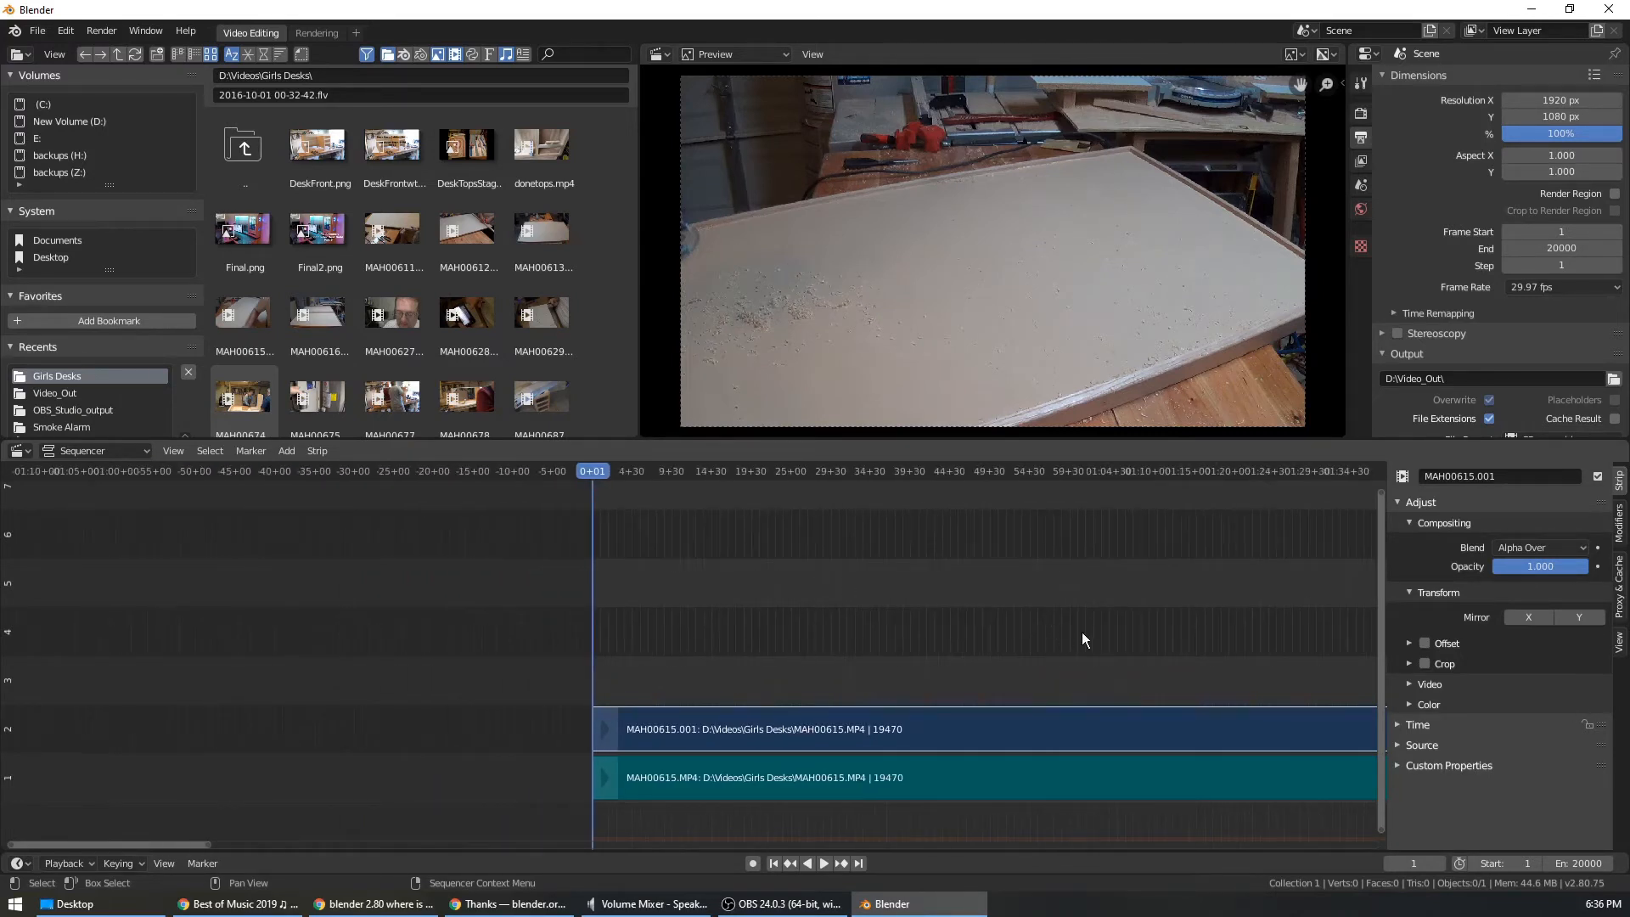
middle_drag(1180, 613, 672, 539)
scroll(725, 552, down, 1)
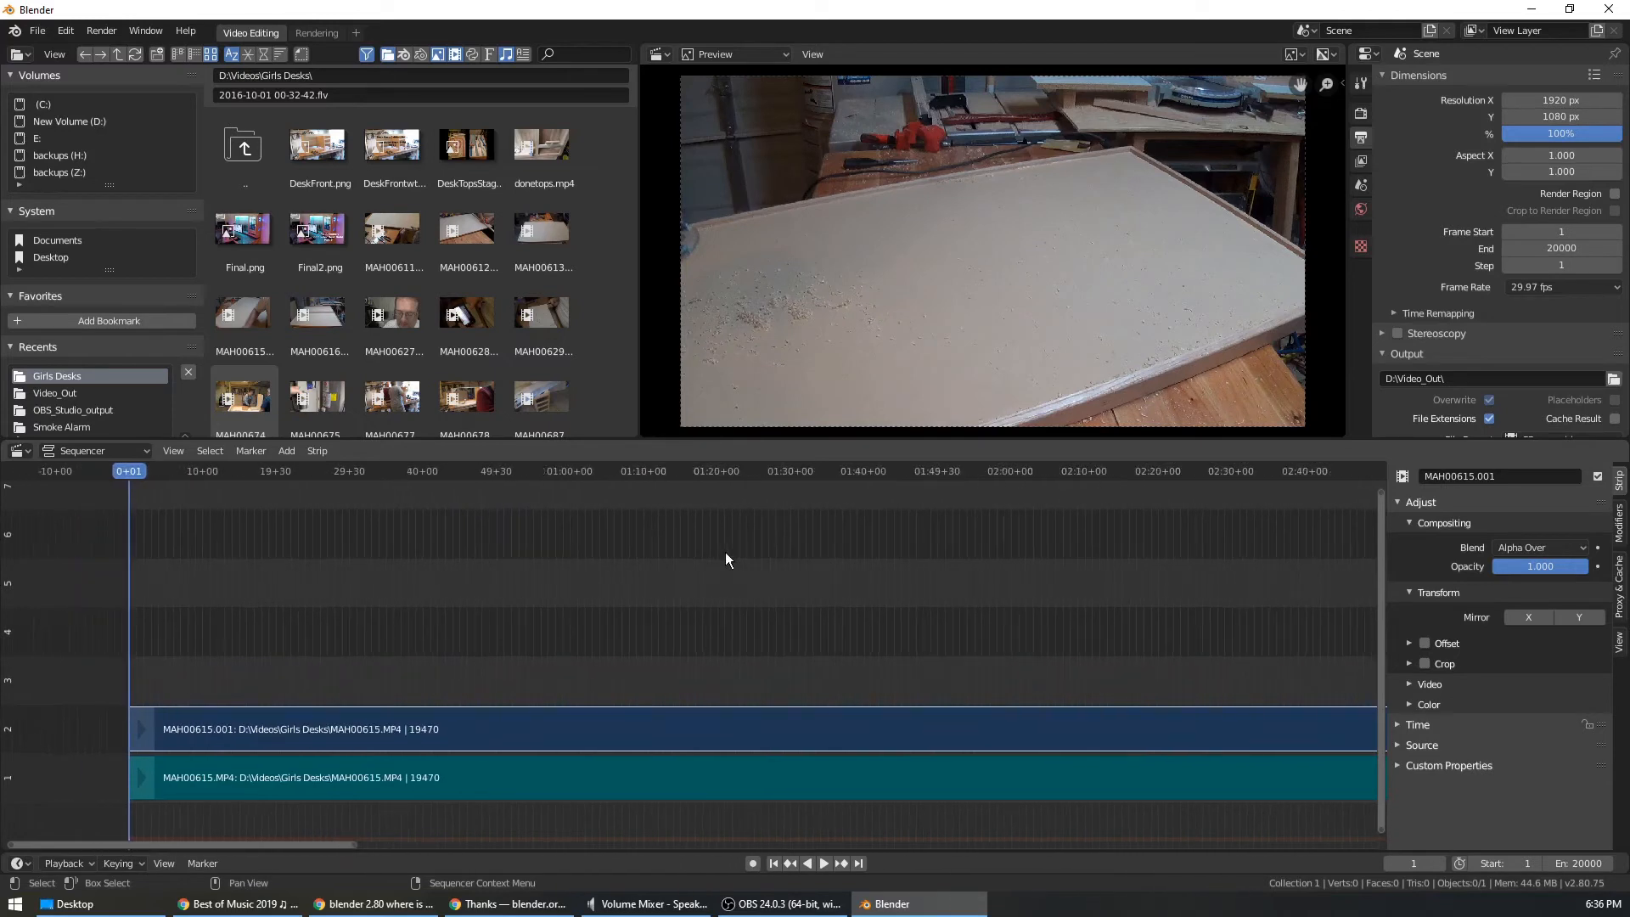
scroll(725, 552, up, 5)
middle_drag(553, 574, 1240, 528)
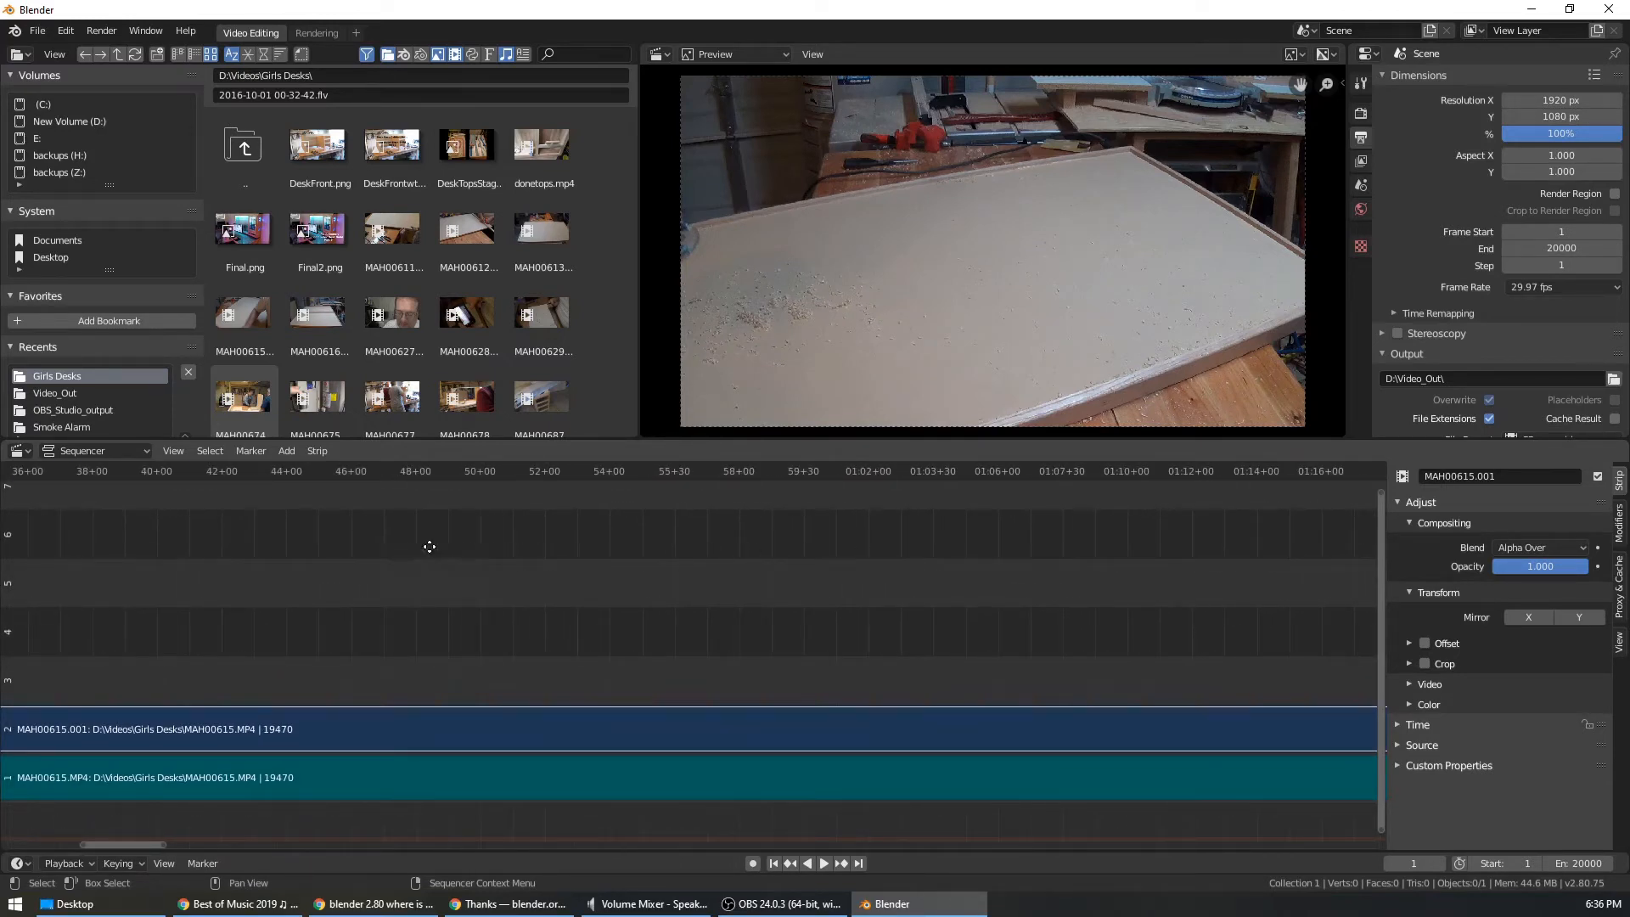
middle_drag(429, 547, 1335, 514)
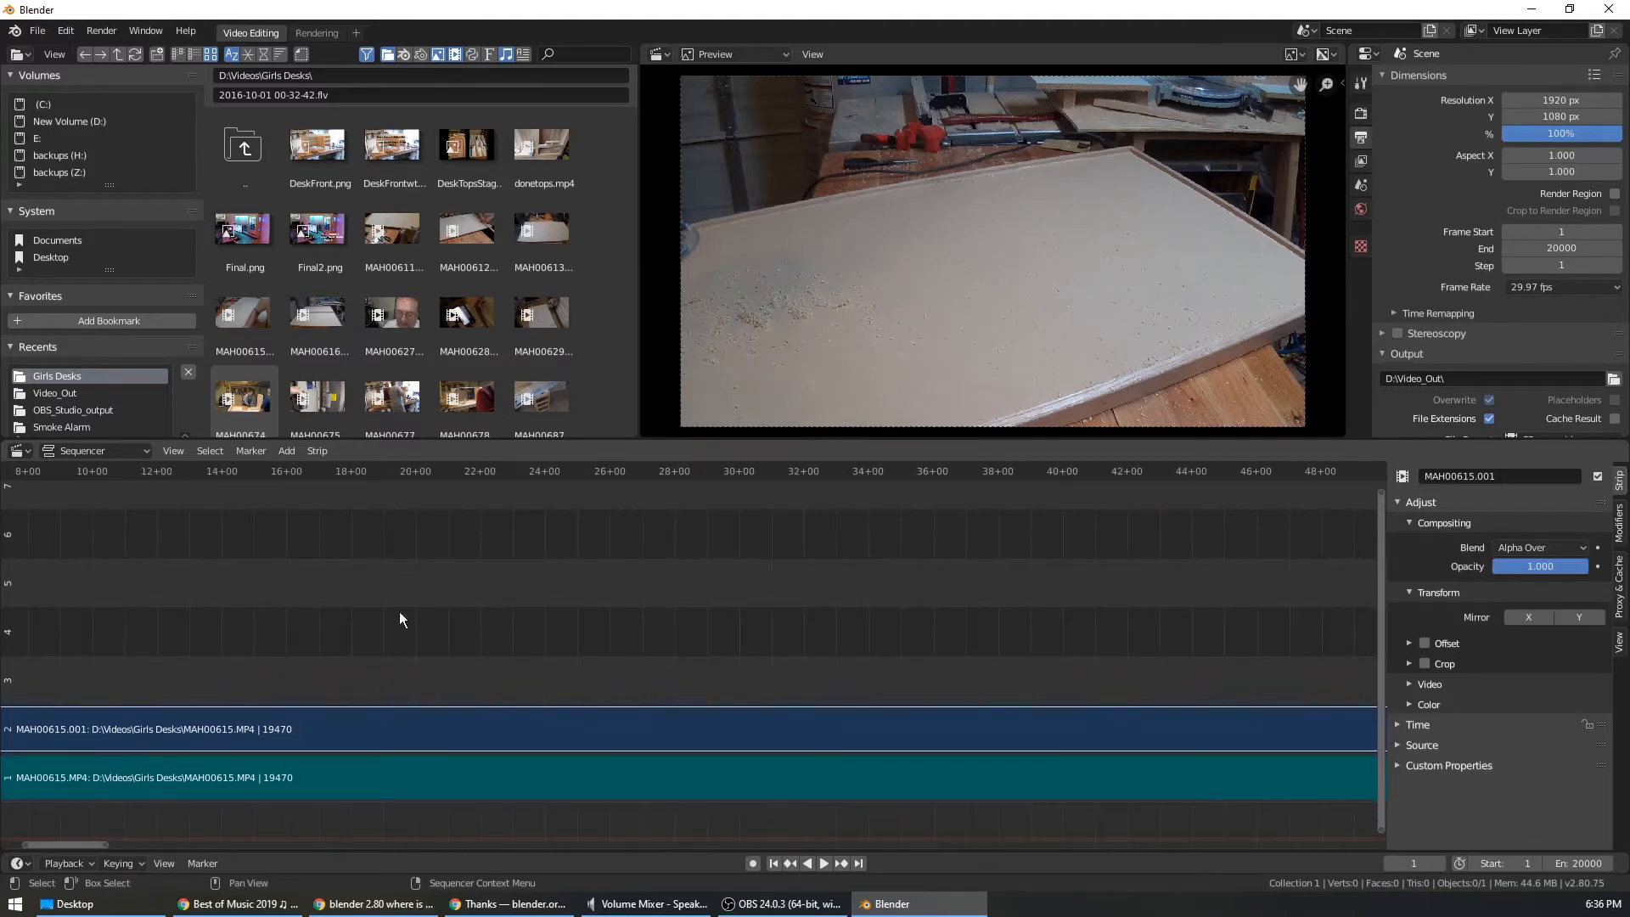
middle_drag(324, 626, 688, 537)
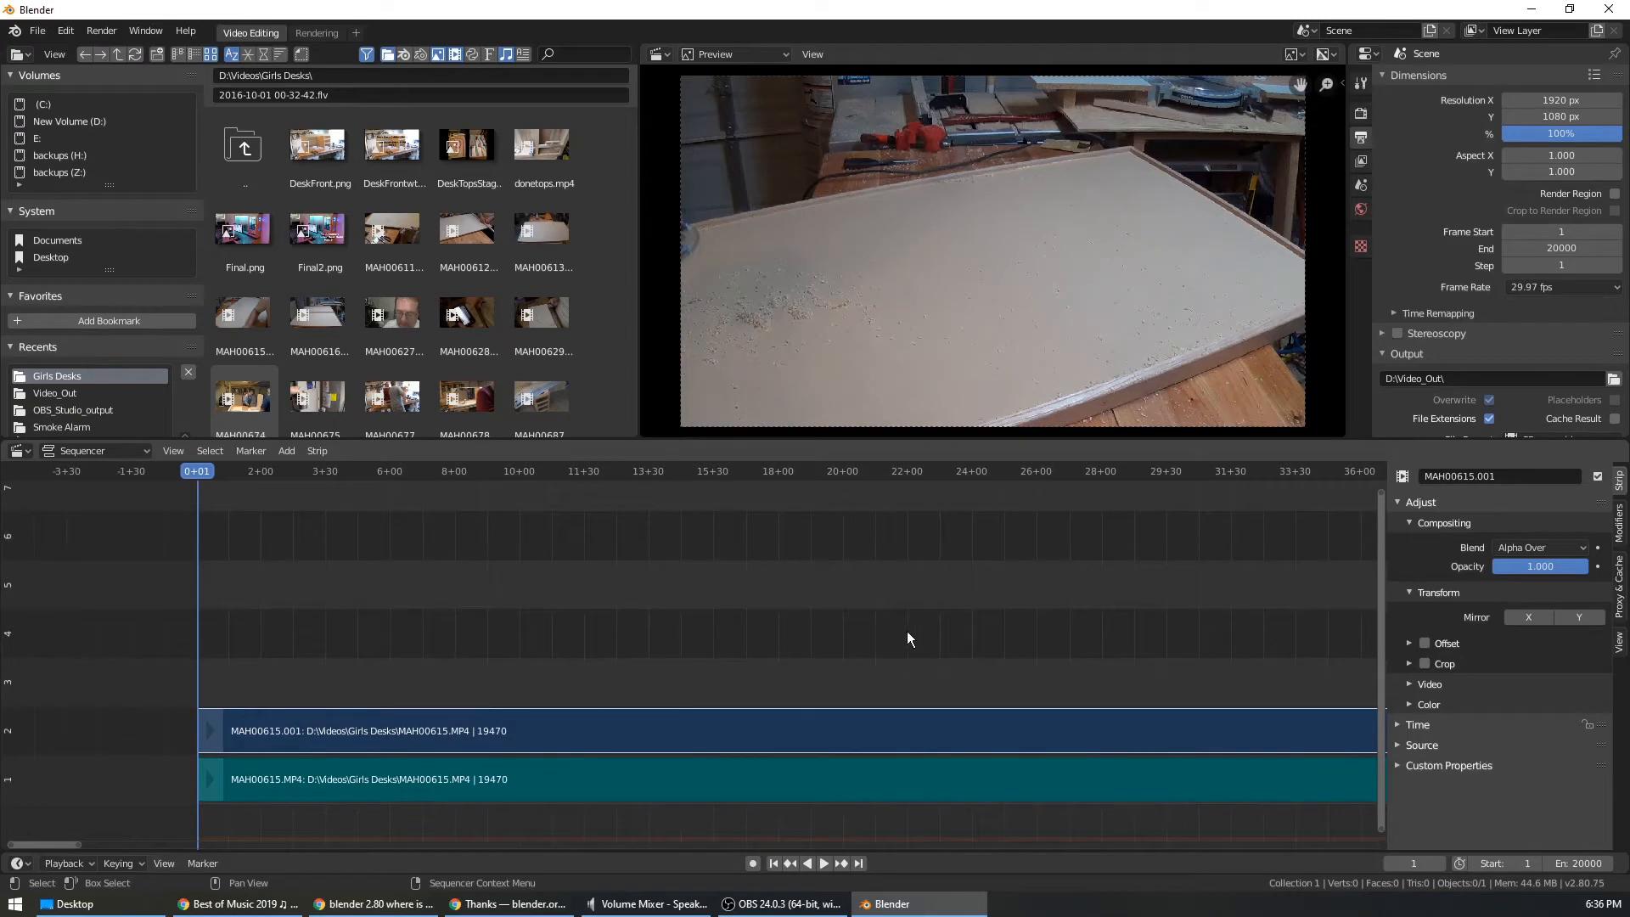
middle_drag(907, 632, 768, 596)
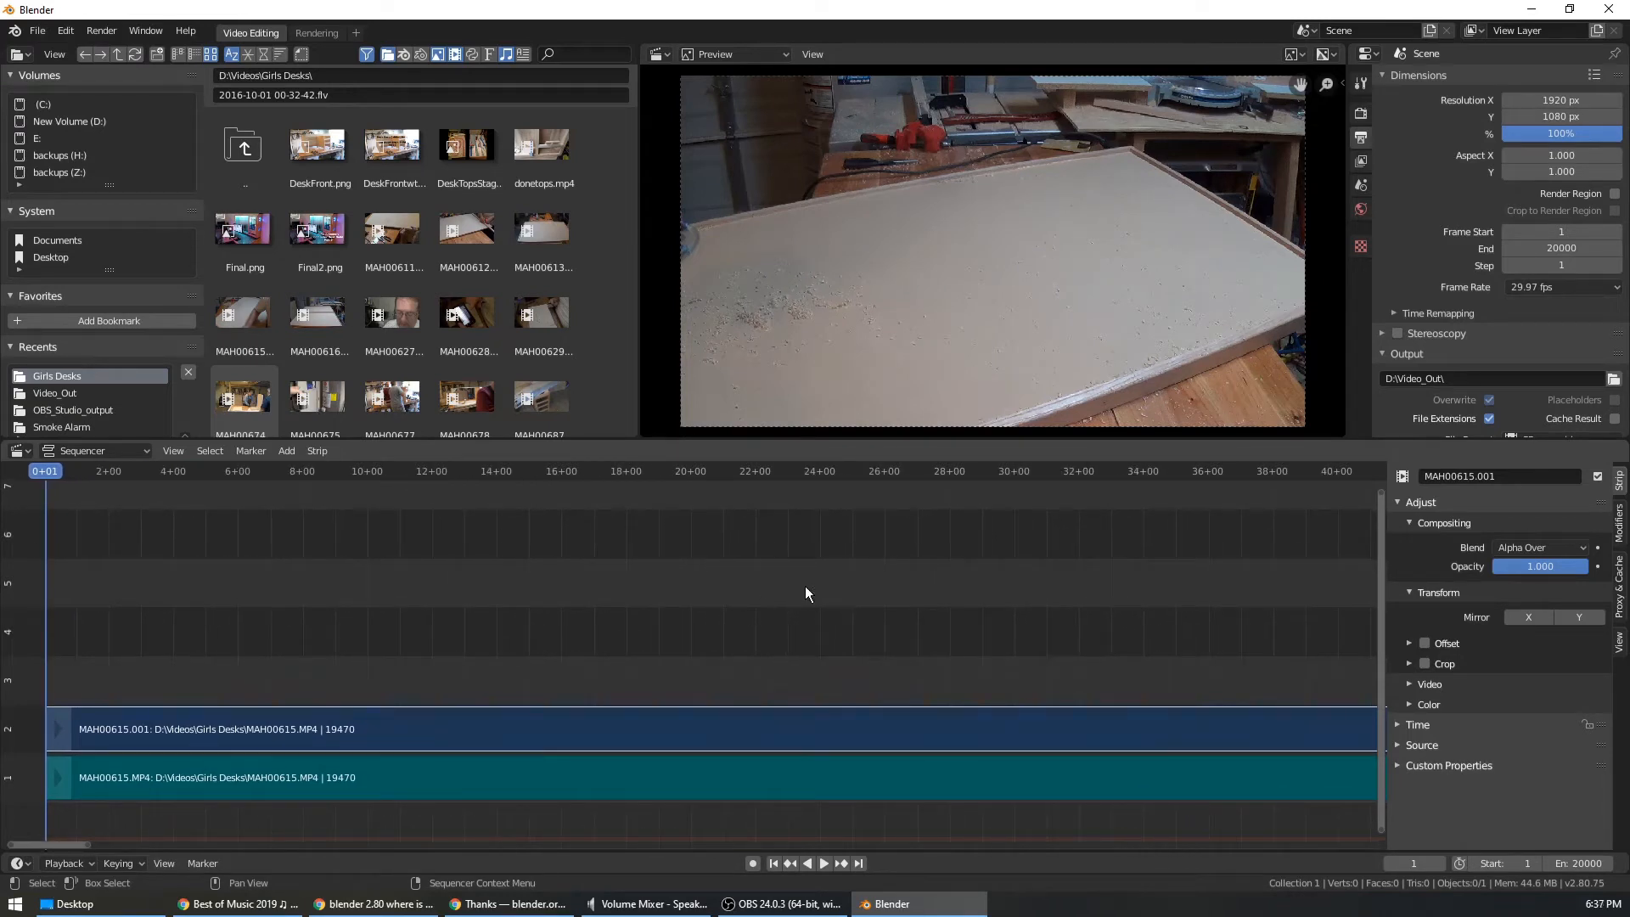
scroll(805, 586, down, 1)
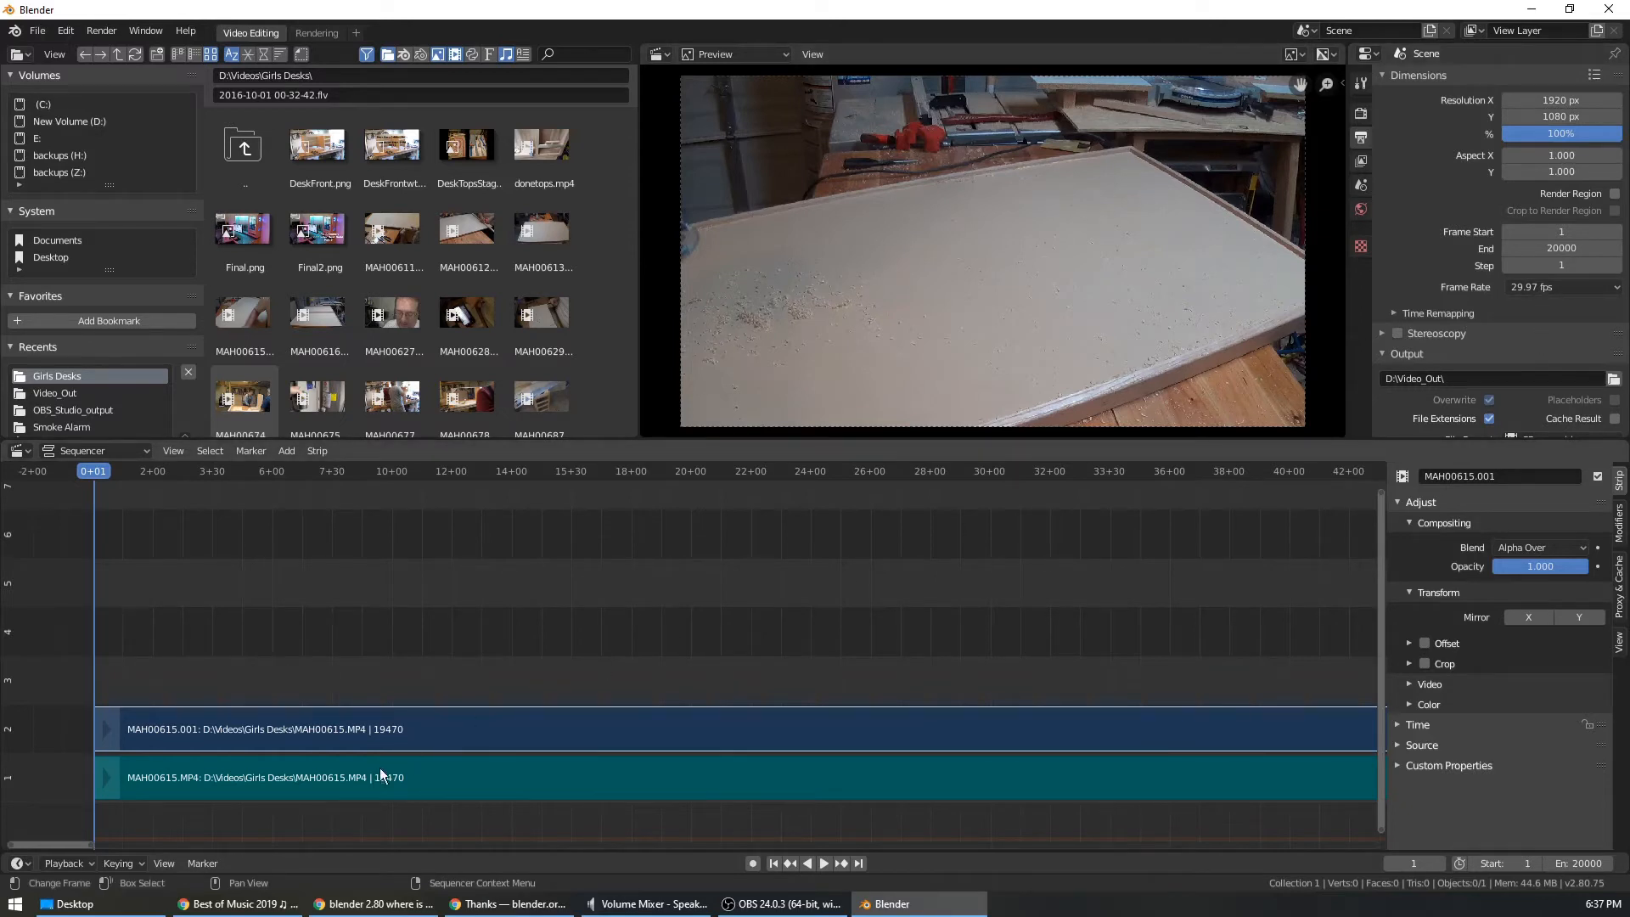
Set the scene's frame rate to 25 fps to compare the video and sound strip lengths, and return it to 29.97 fps.
click(1567, 288)
click(1566, 340)
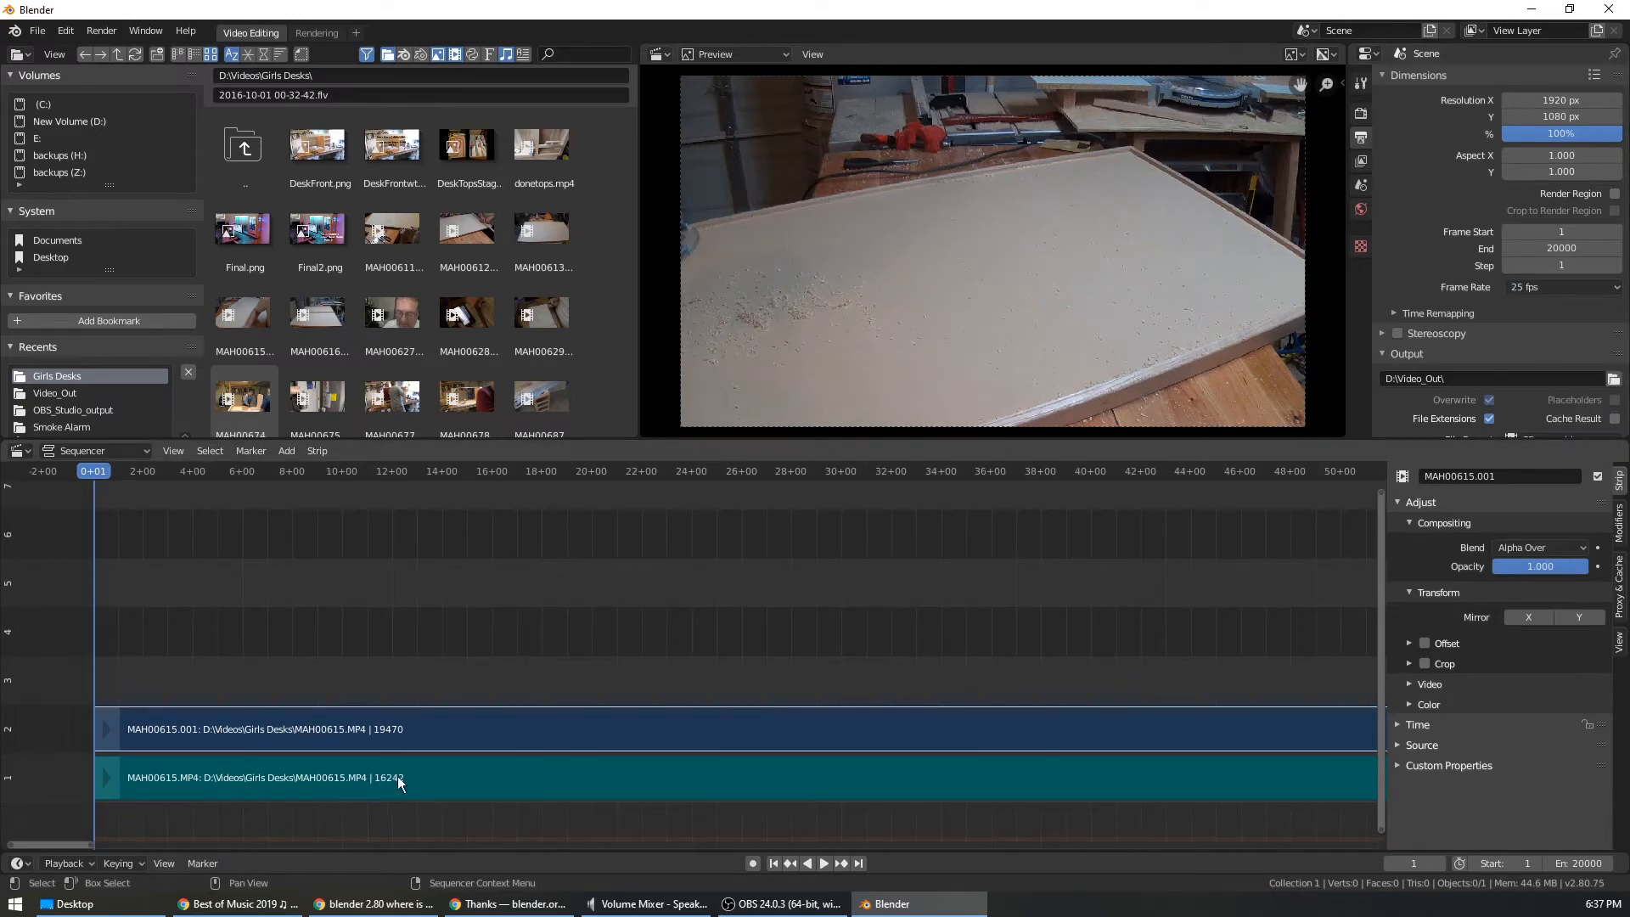
click(1533, 286)
click(1597, 363)
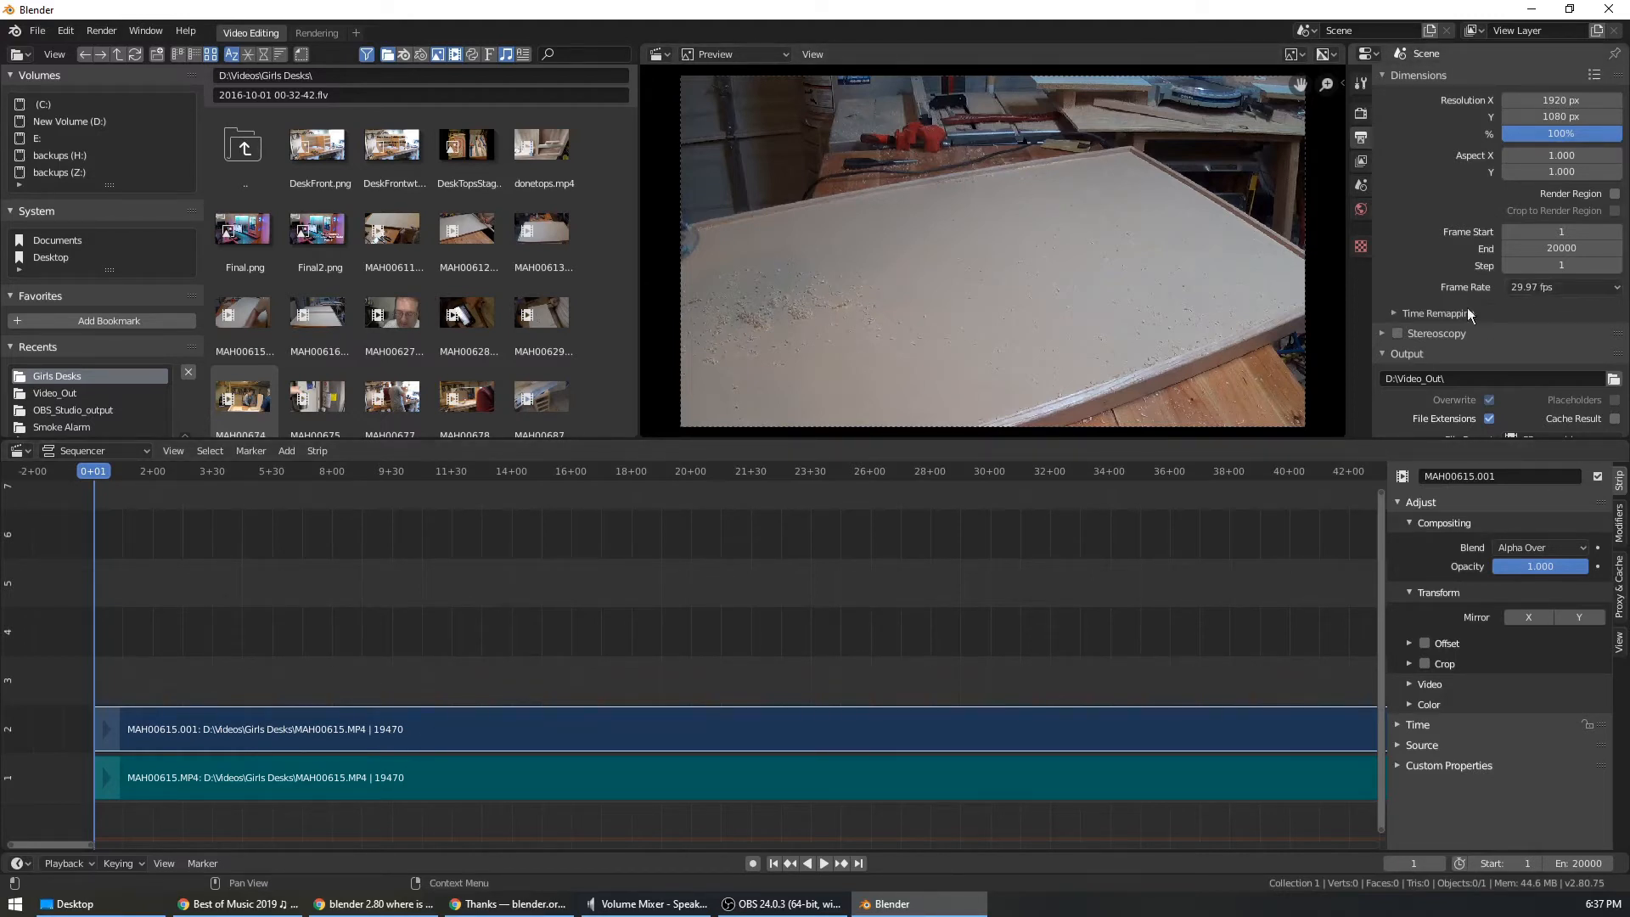
scroll(1168, 564, down, 4)
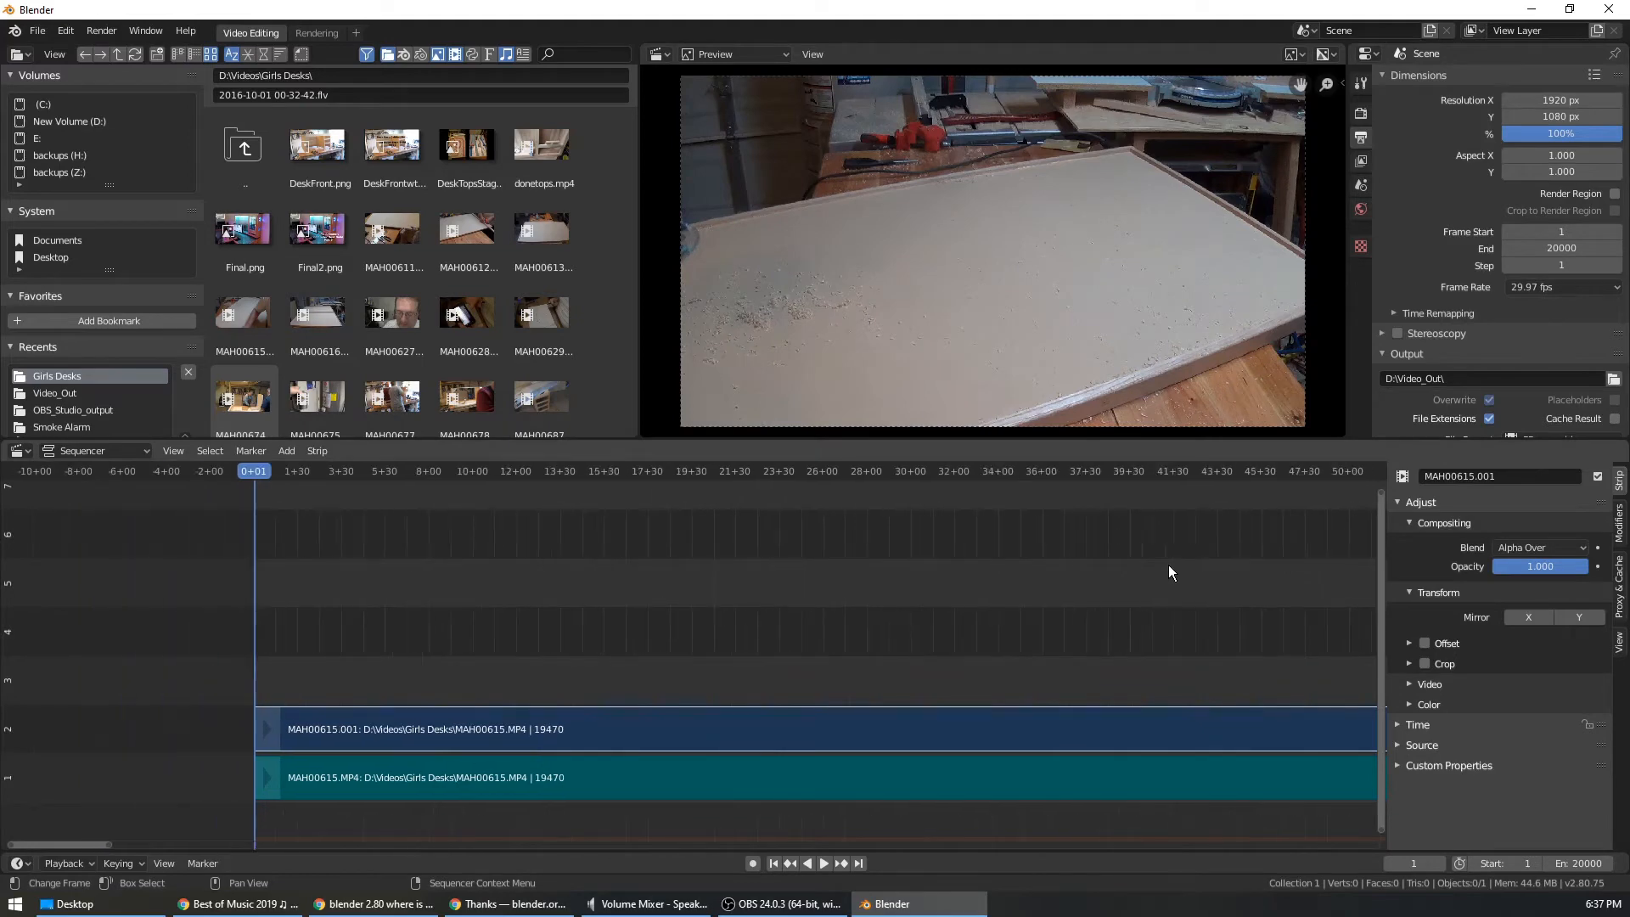
Play the start of the MAH00615 clip with the full strips in view, and scrub ahead to about 49+26.
middle_drag(1161, 644, 804, 574)
scroll(804, 573, down, 14)
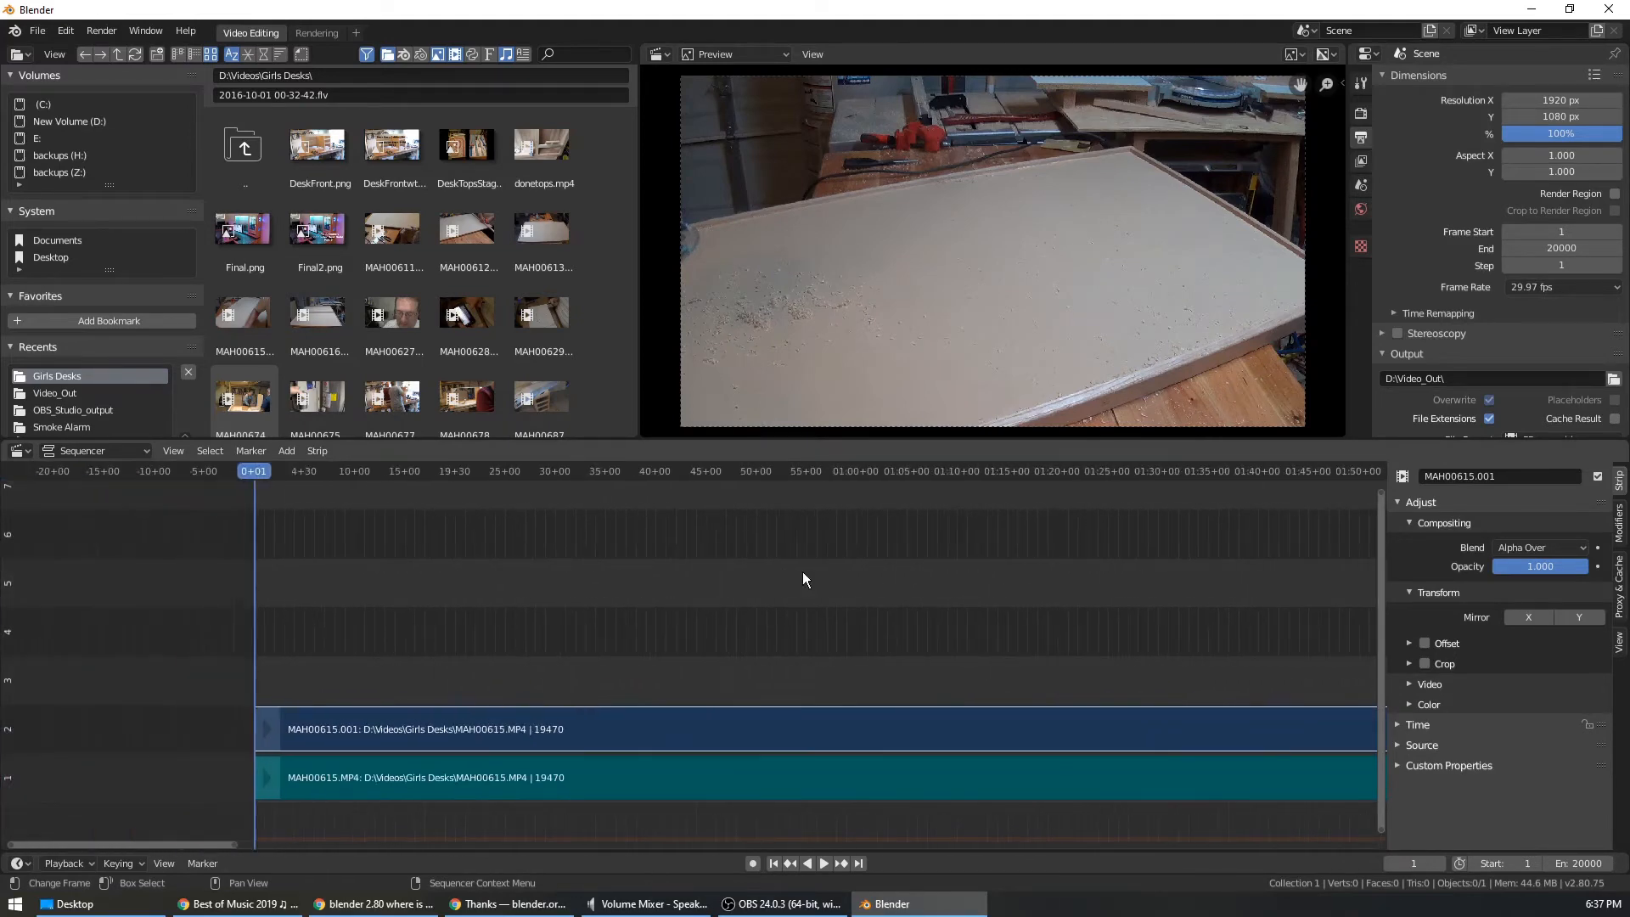
middle_drag(1110, 615, 709, 546)
scroll(764, 552, down, 10)
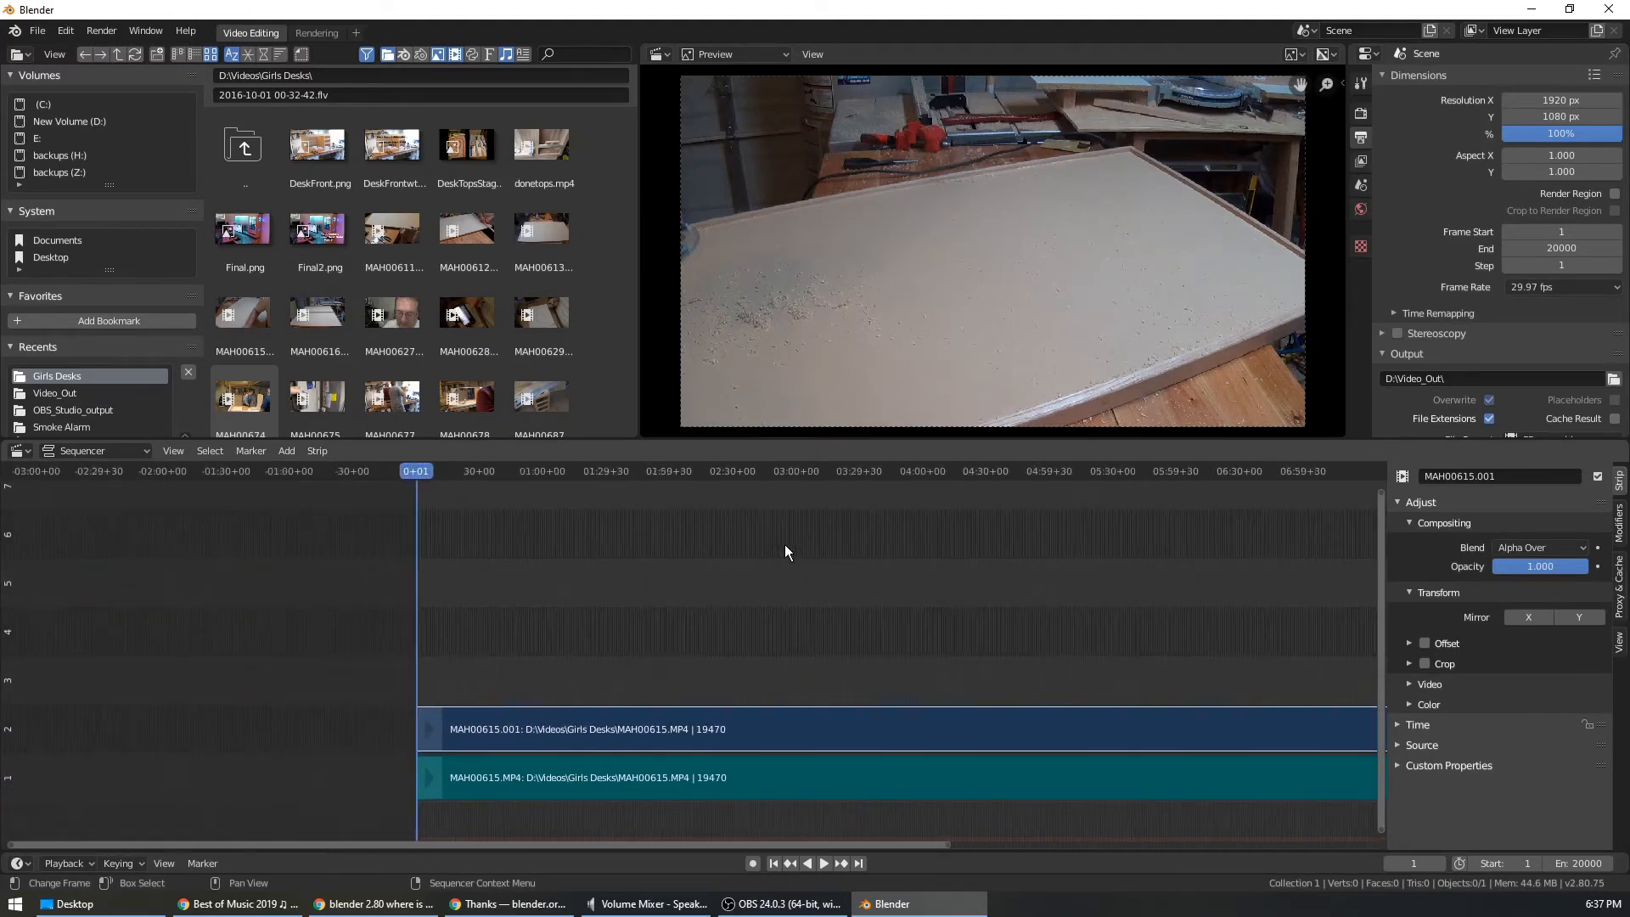
middle_drag(1013, 612, 797, 556)
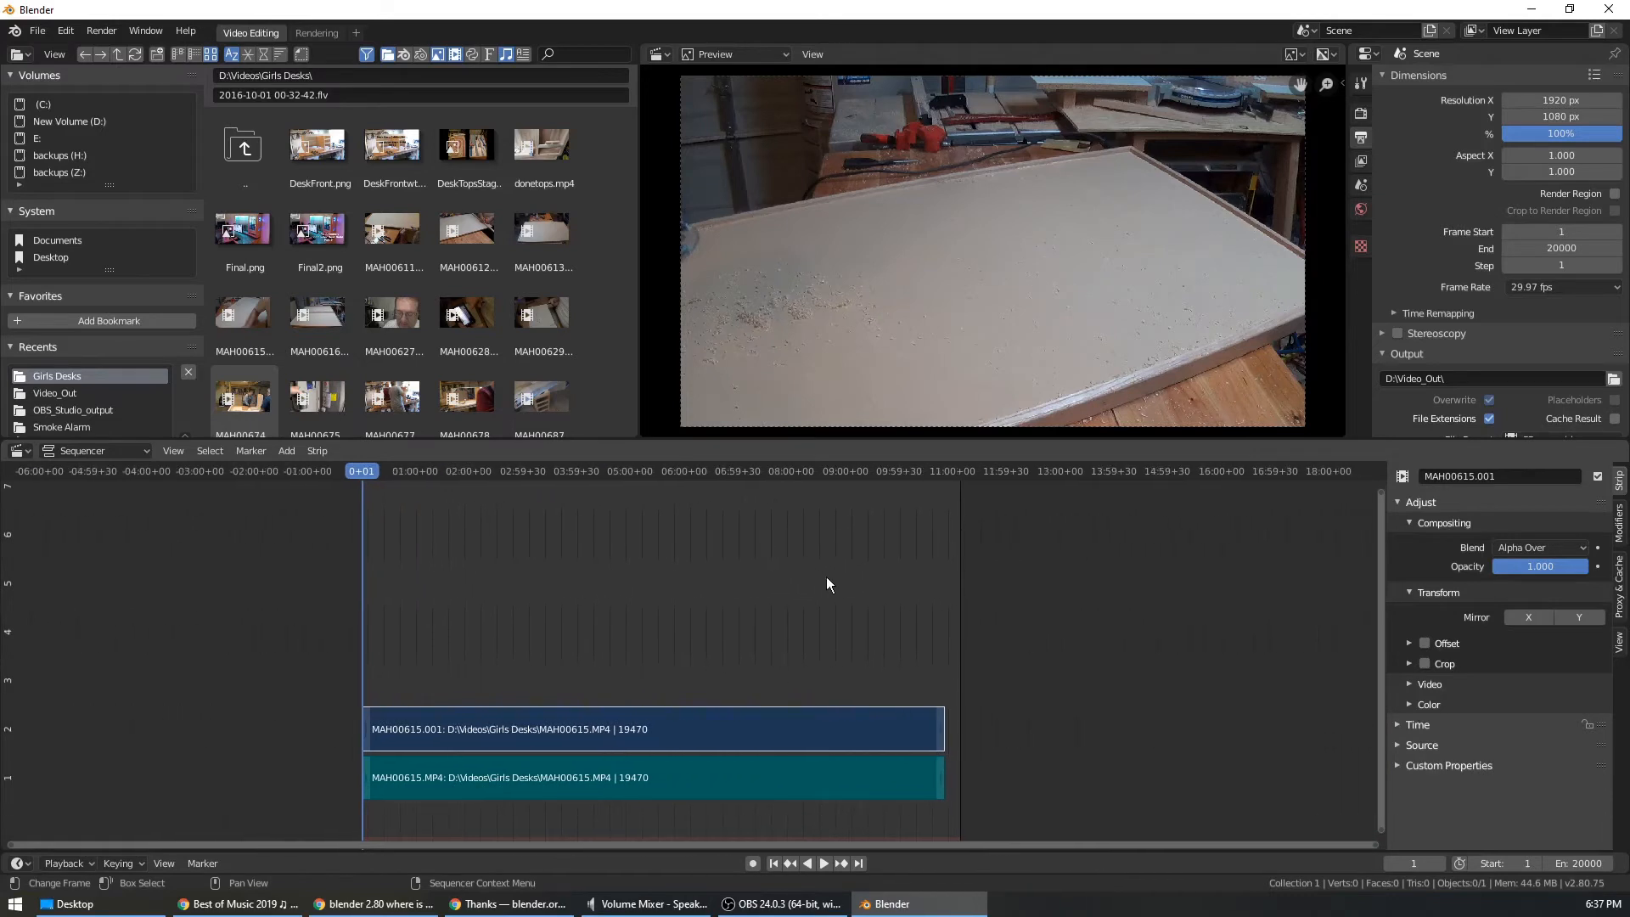
click(824, 863)
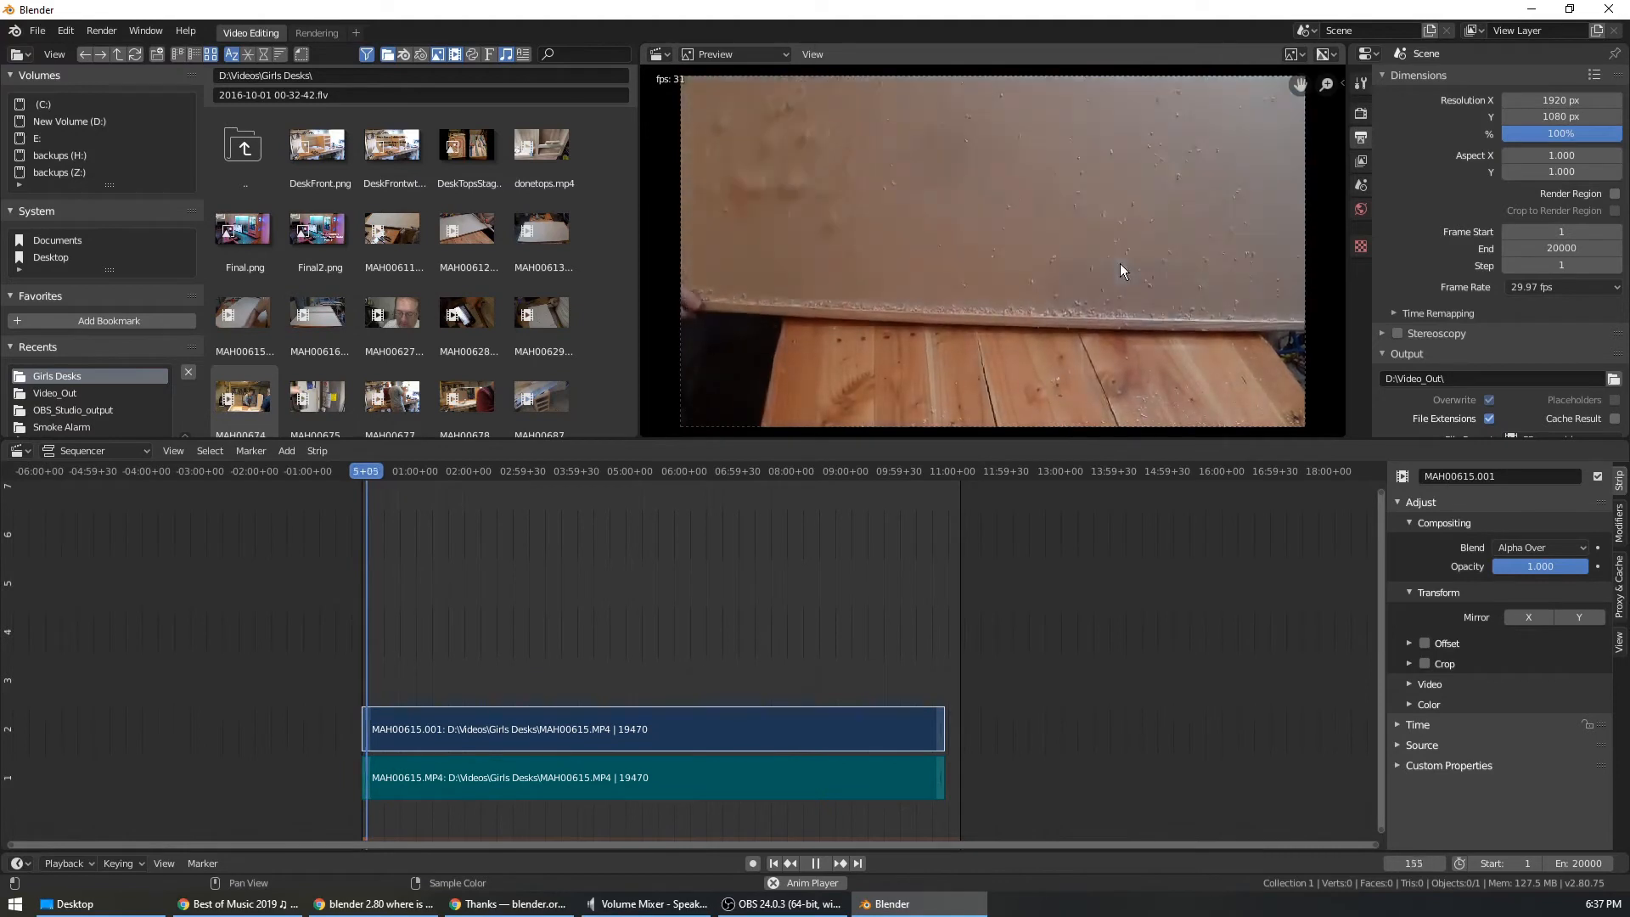
click(817, 863)
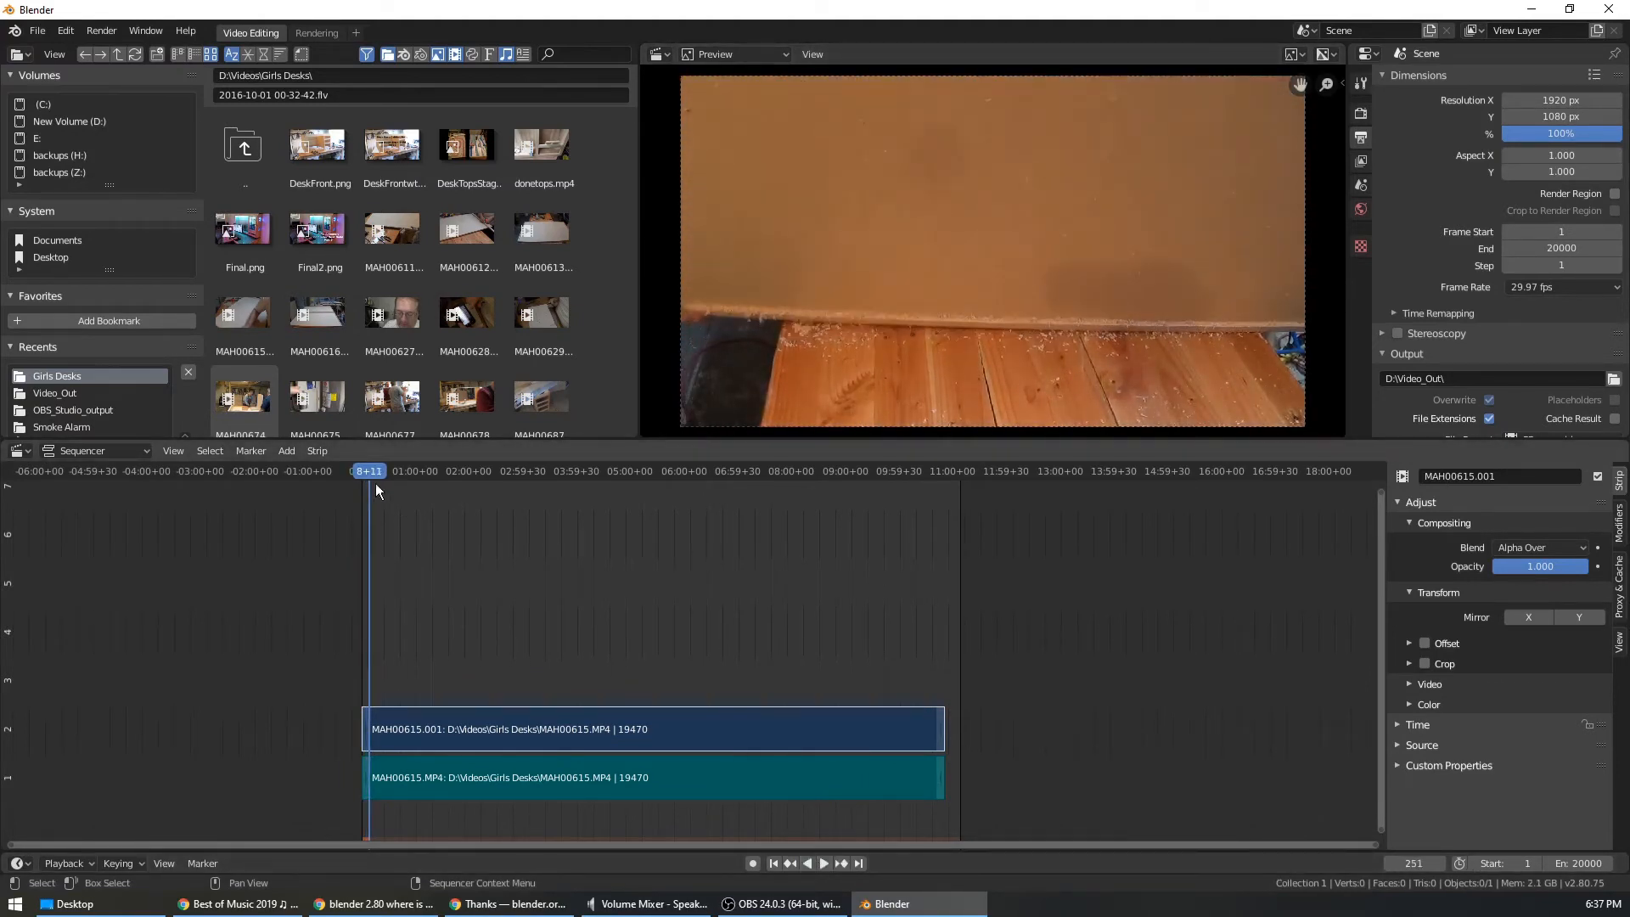
drag(370, 471, 406, 487)
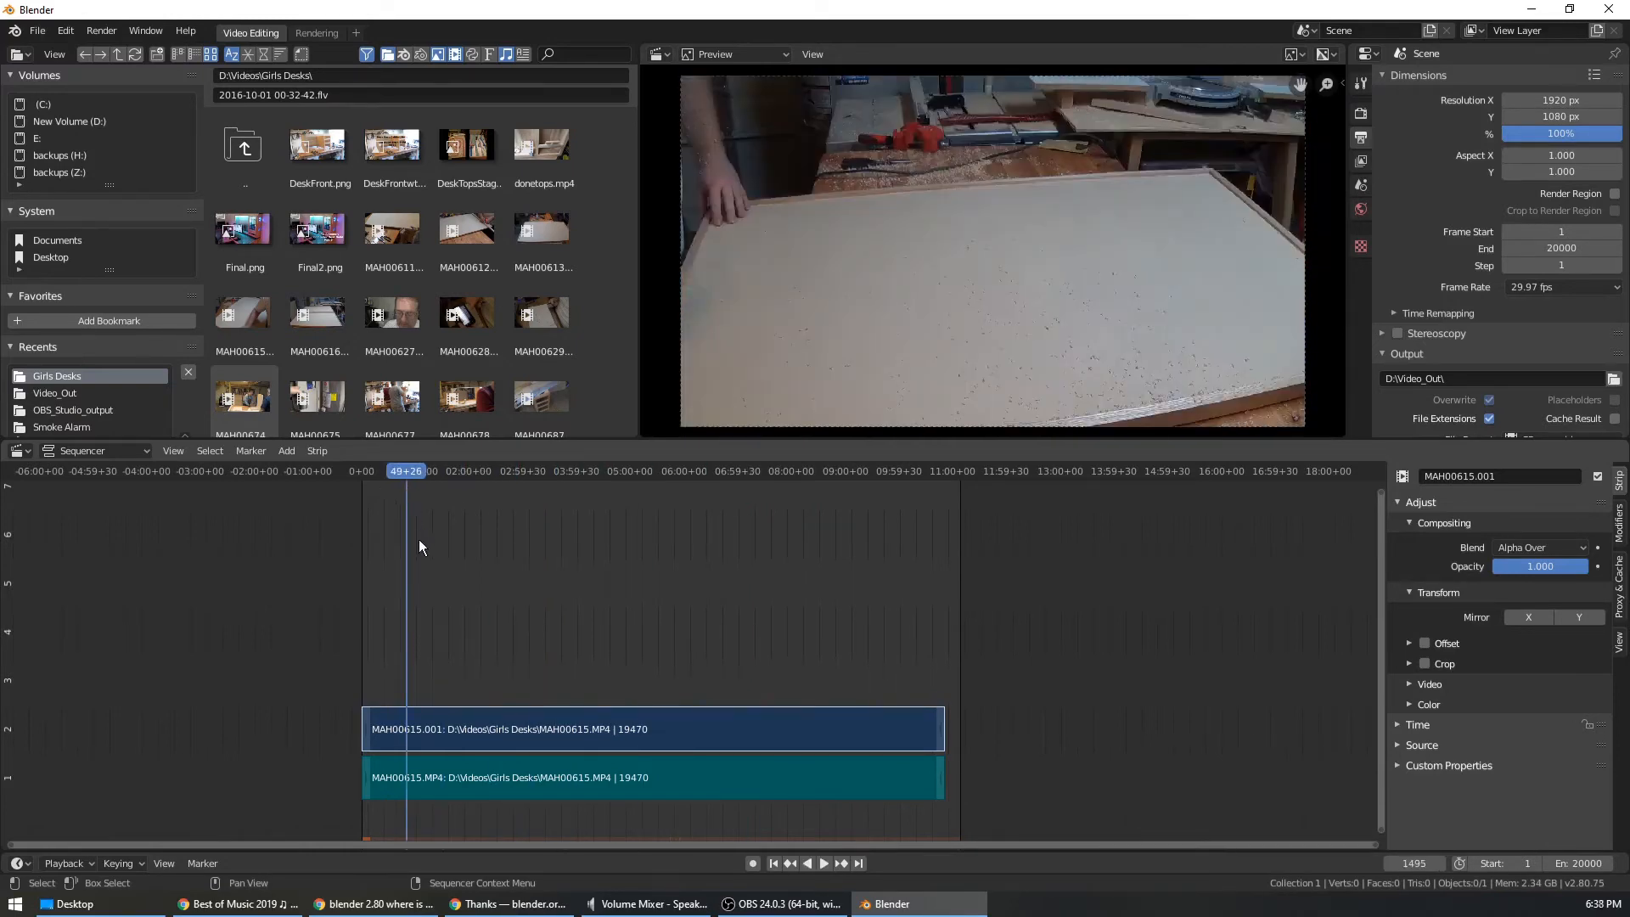
Deselect the strips and scrub through roughly the first 14 seconds of the clip to look for a cut point.
scroll(389, 675, up, 5)
middle_drag(287, 673, 732, 550)
scroll(852, 655, up, 4)
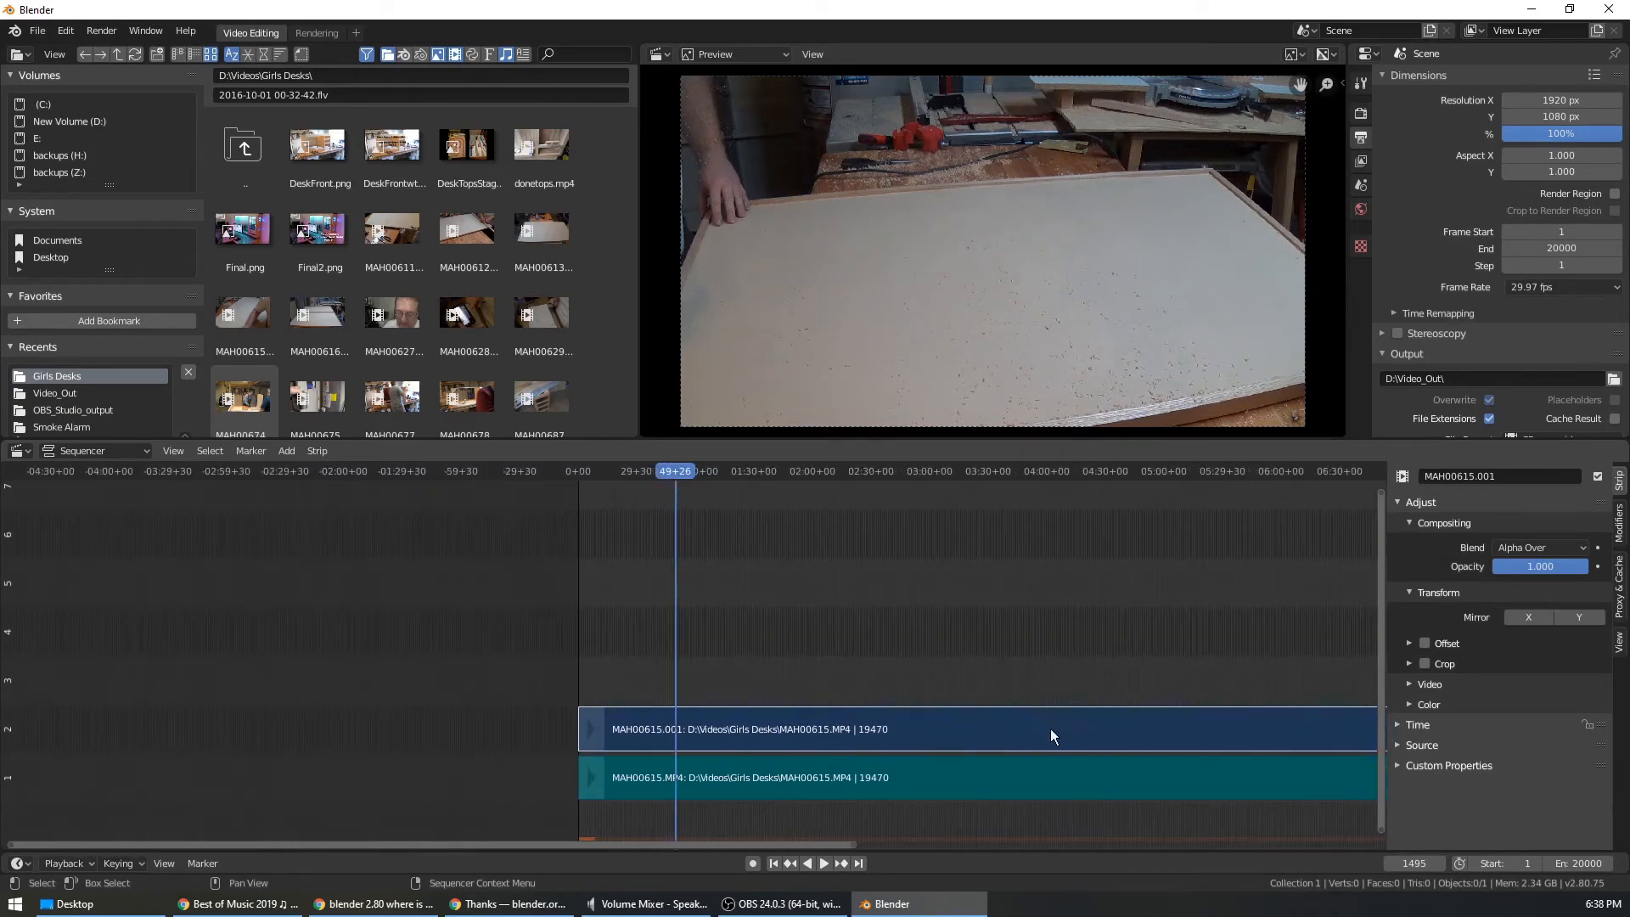
scroll(782, 681, up, 20)
scroll(639, 655, up, 6)
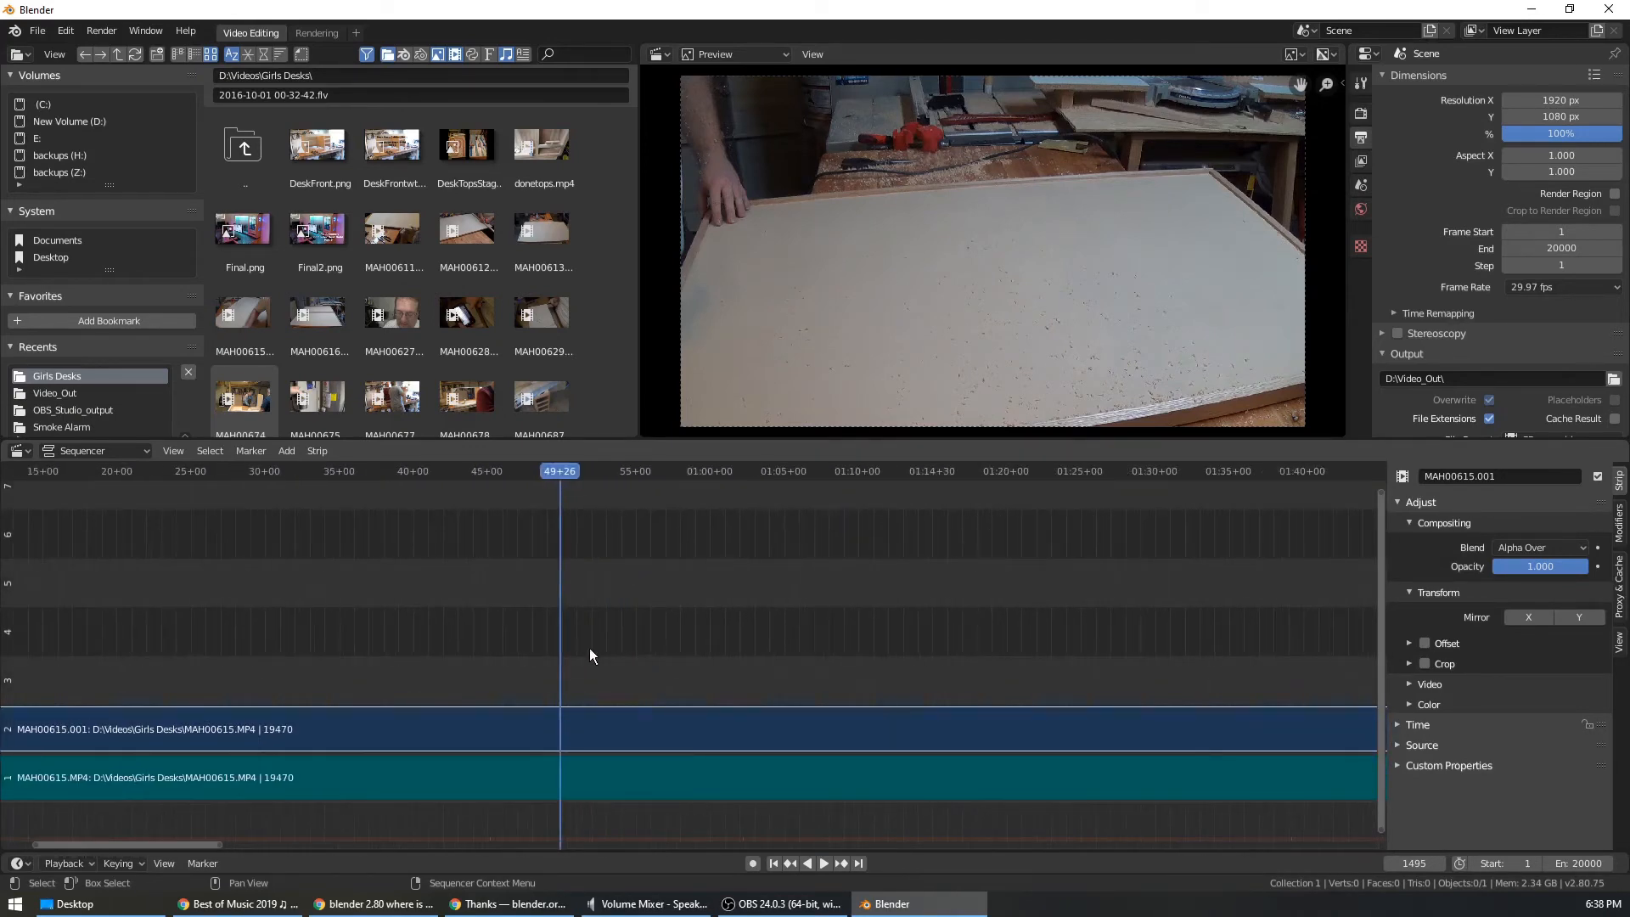
middle_drag(431, 638, 1121, 573)
scroll(690, 637, up, 2)
scroll(686, 638, up, 3)
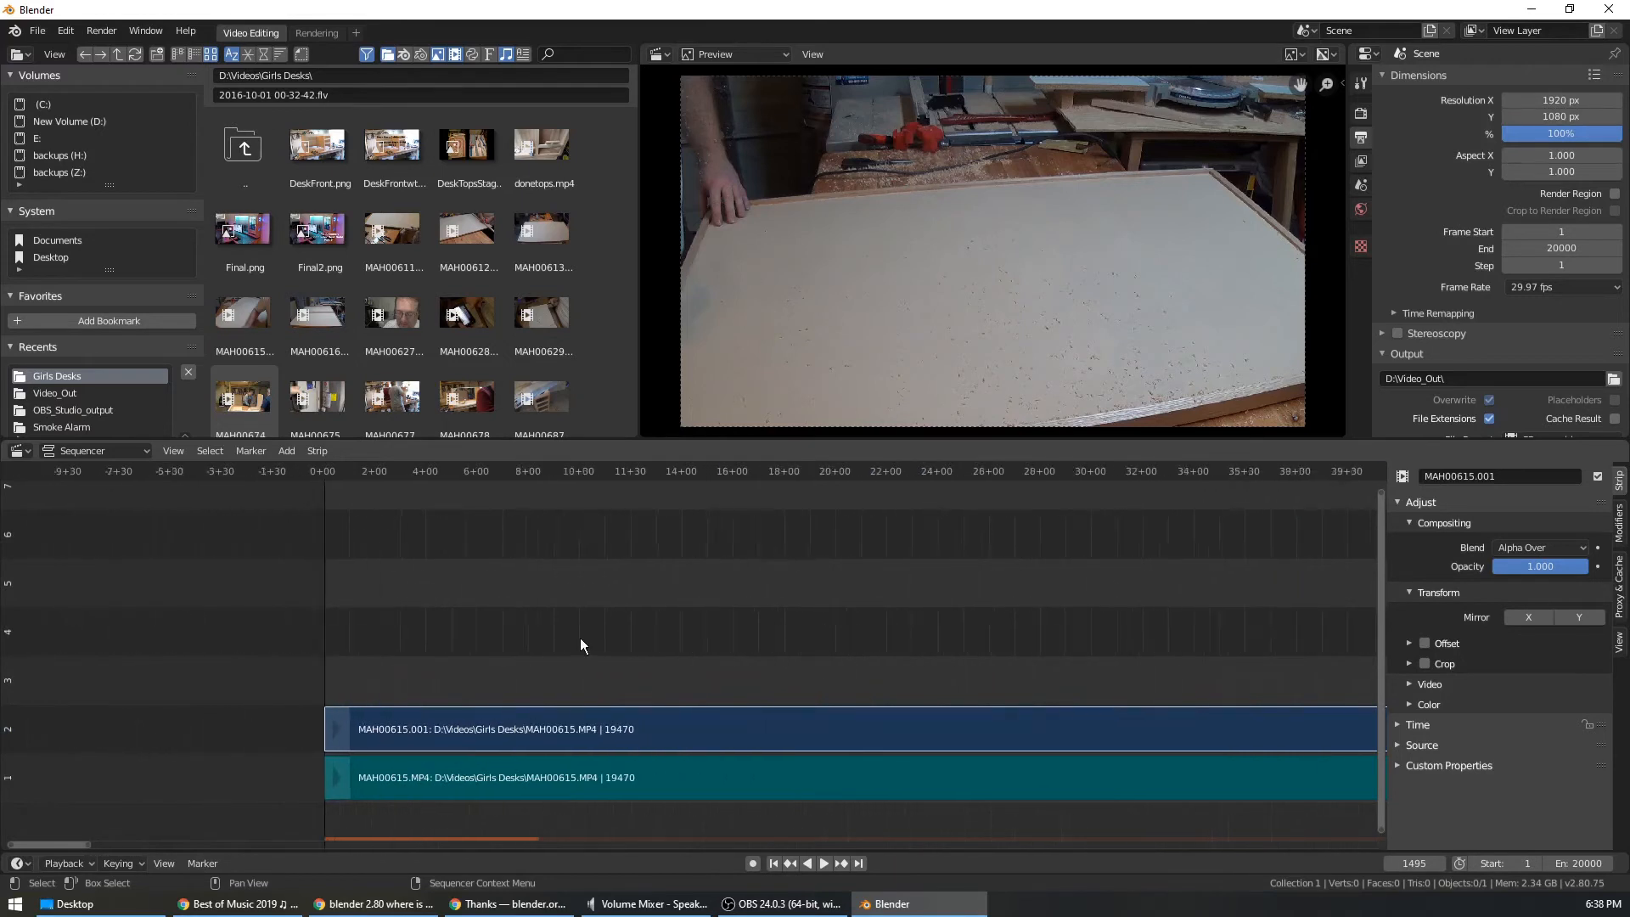
key(a)
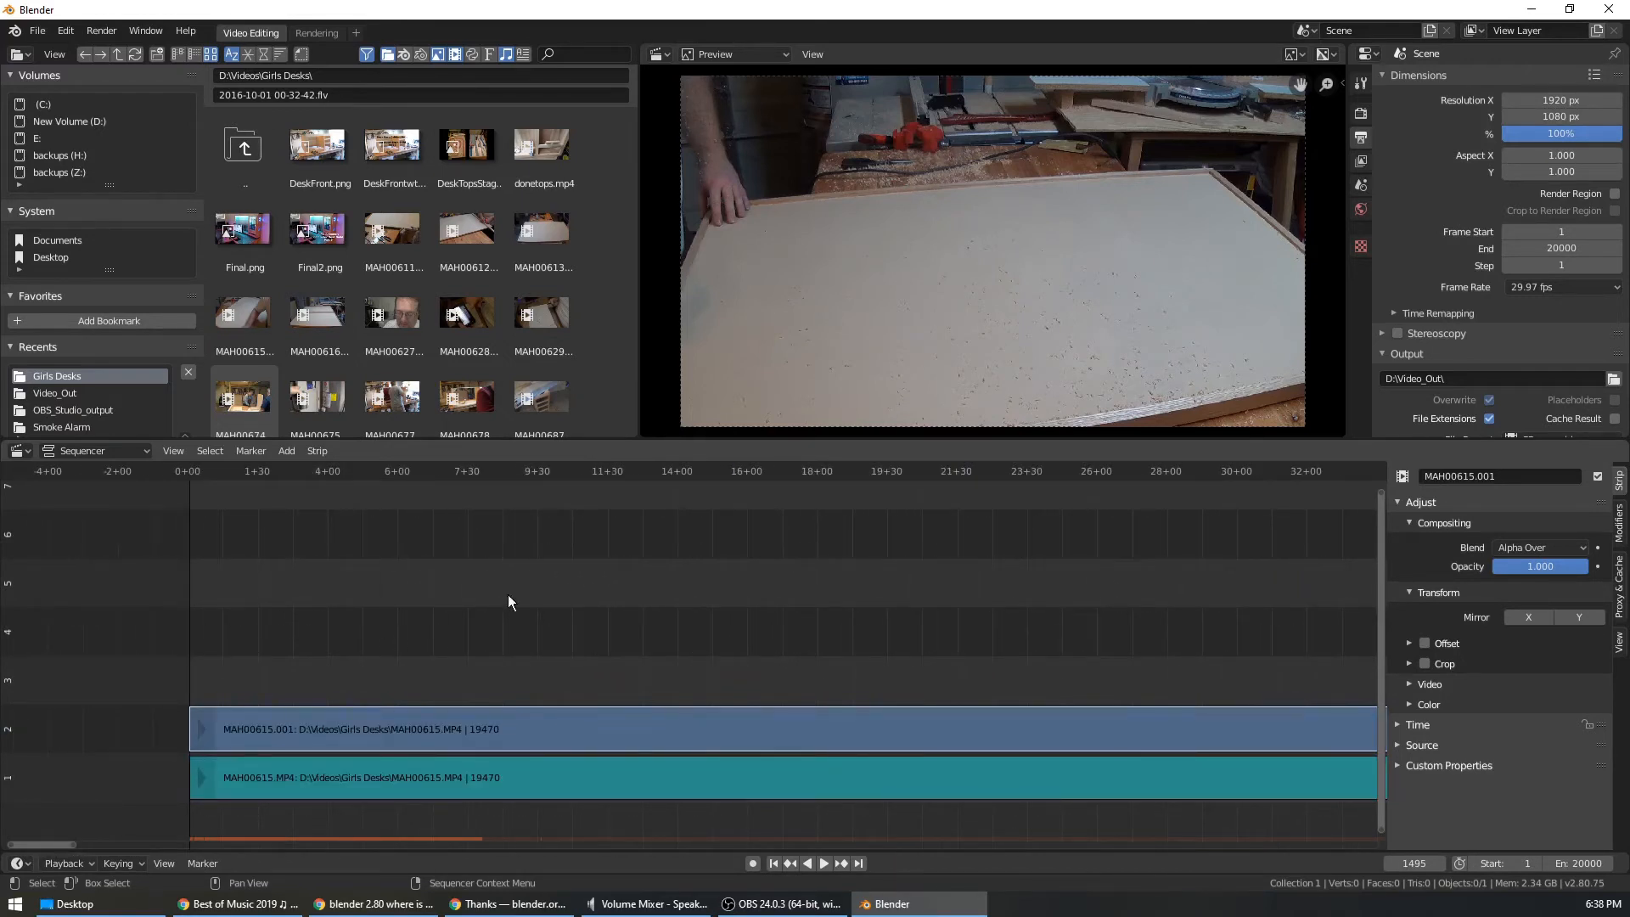
scroll(994, 605, down, 1)
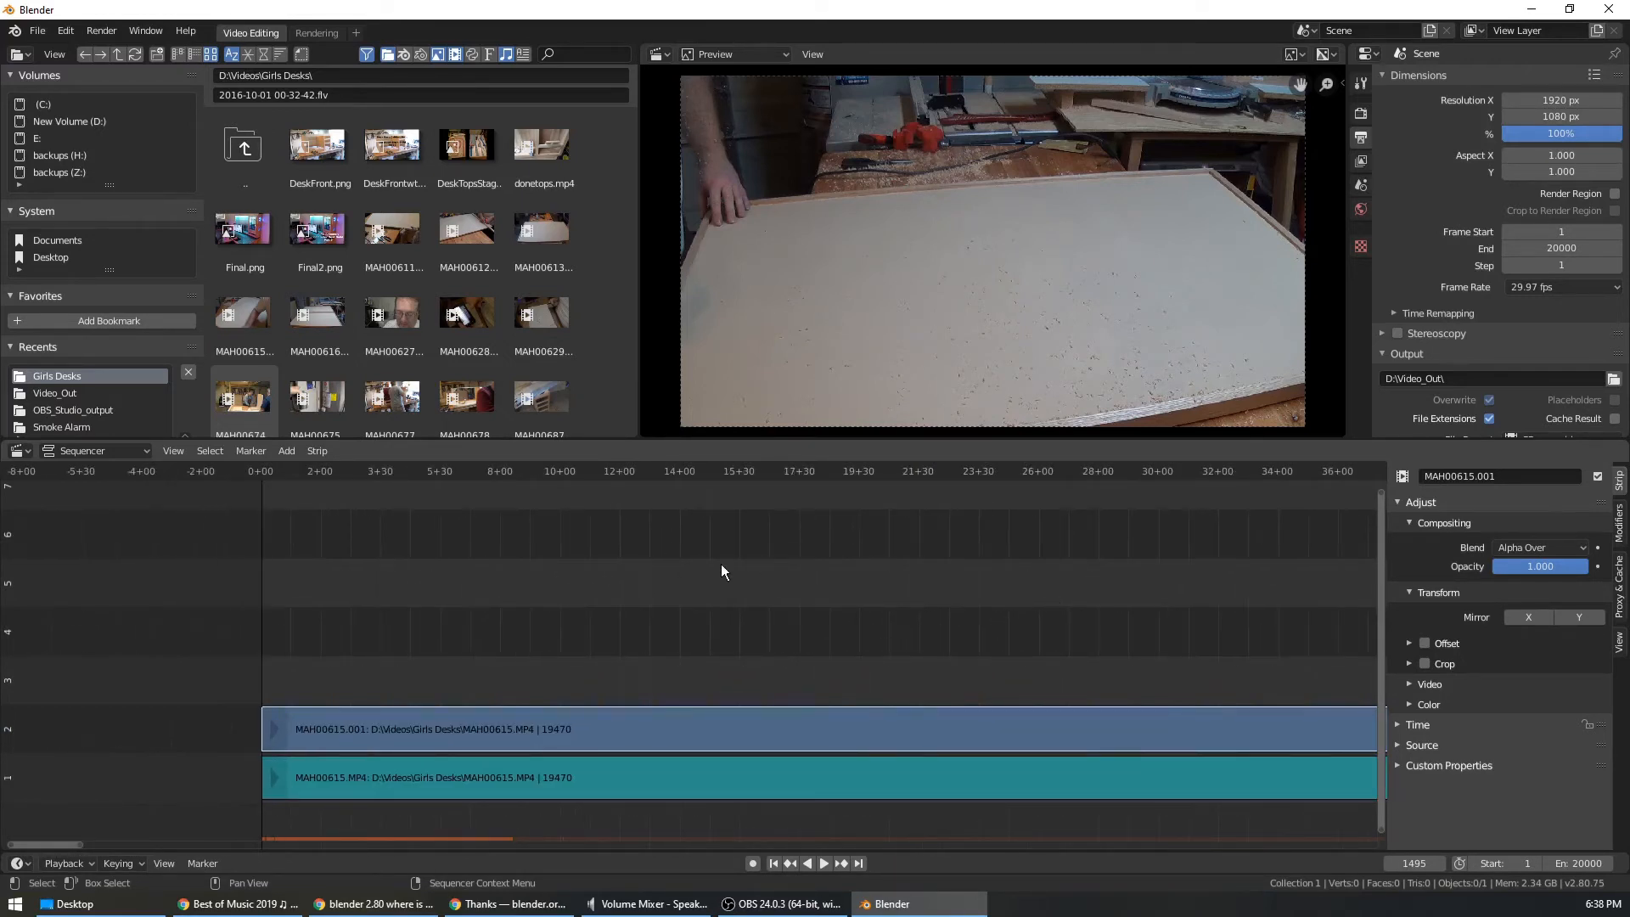
drag(370, 471, 674, 531)
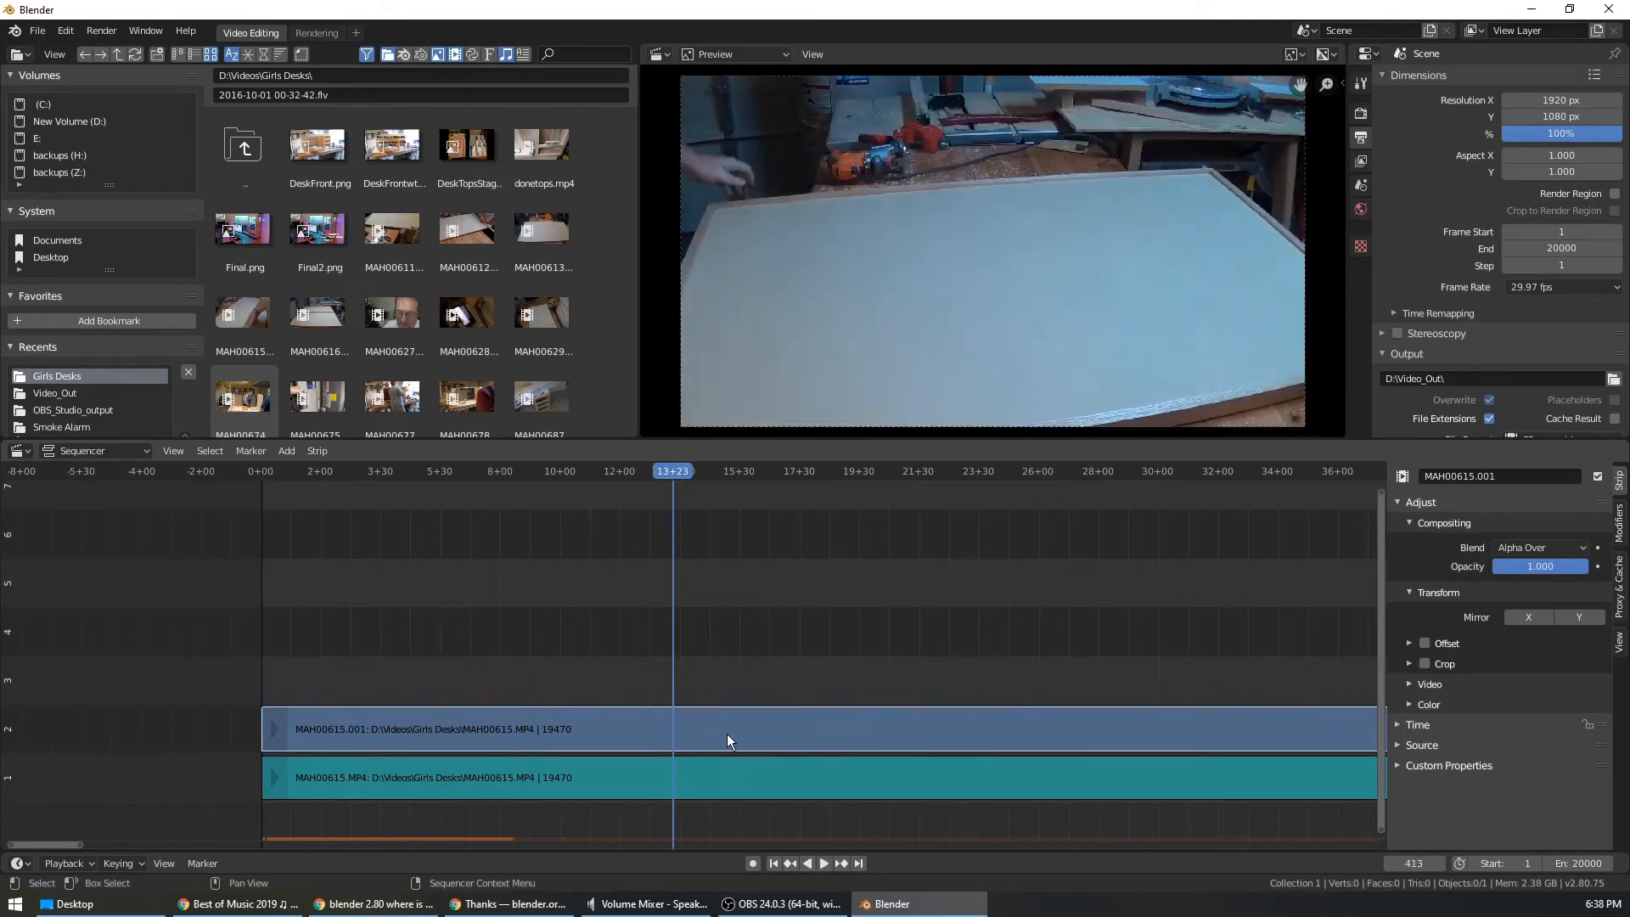
drag(670, 476, 323, 491)
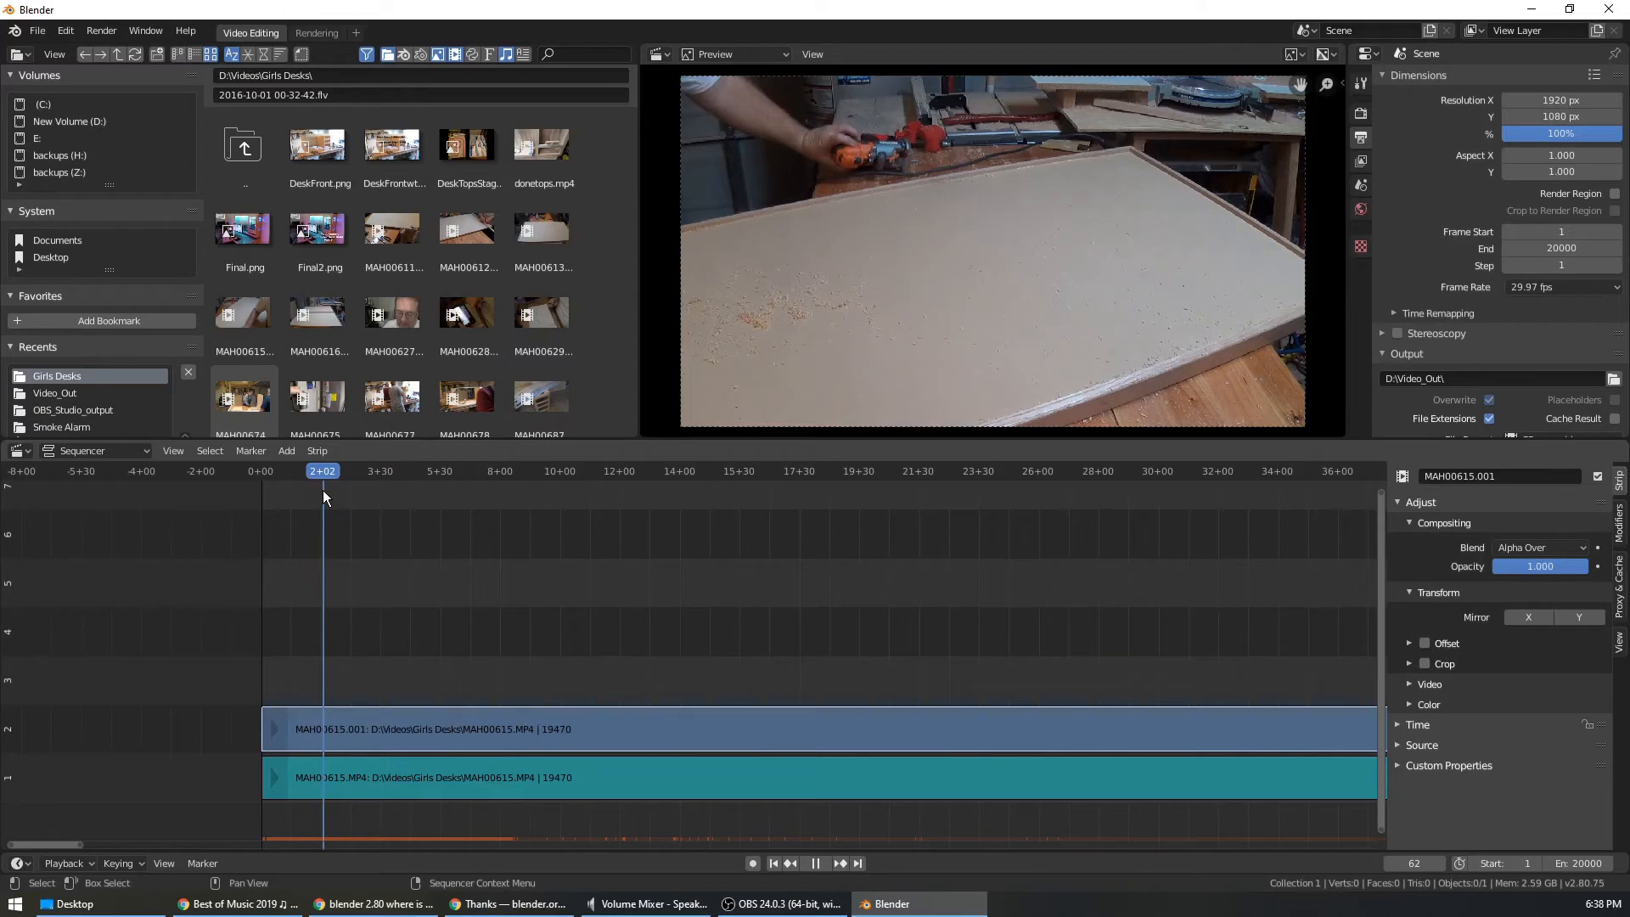
Cut both the MAH00615 video and sound strips at frame 93 (3+03).
drag(323, 491, 355, 564)
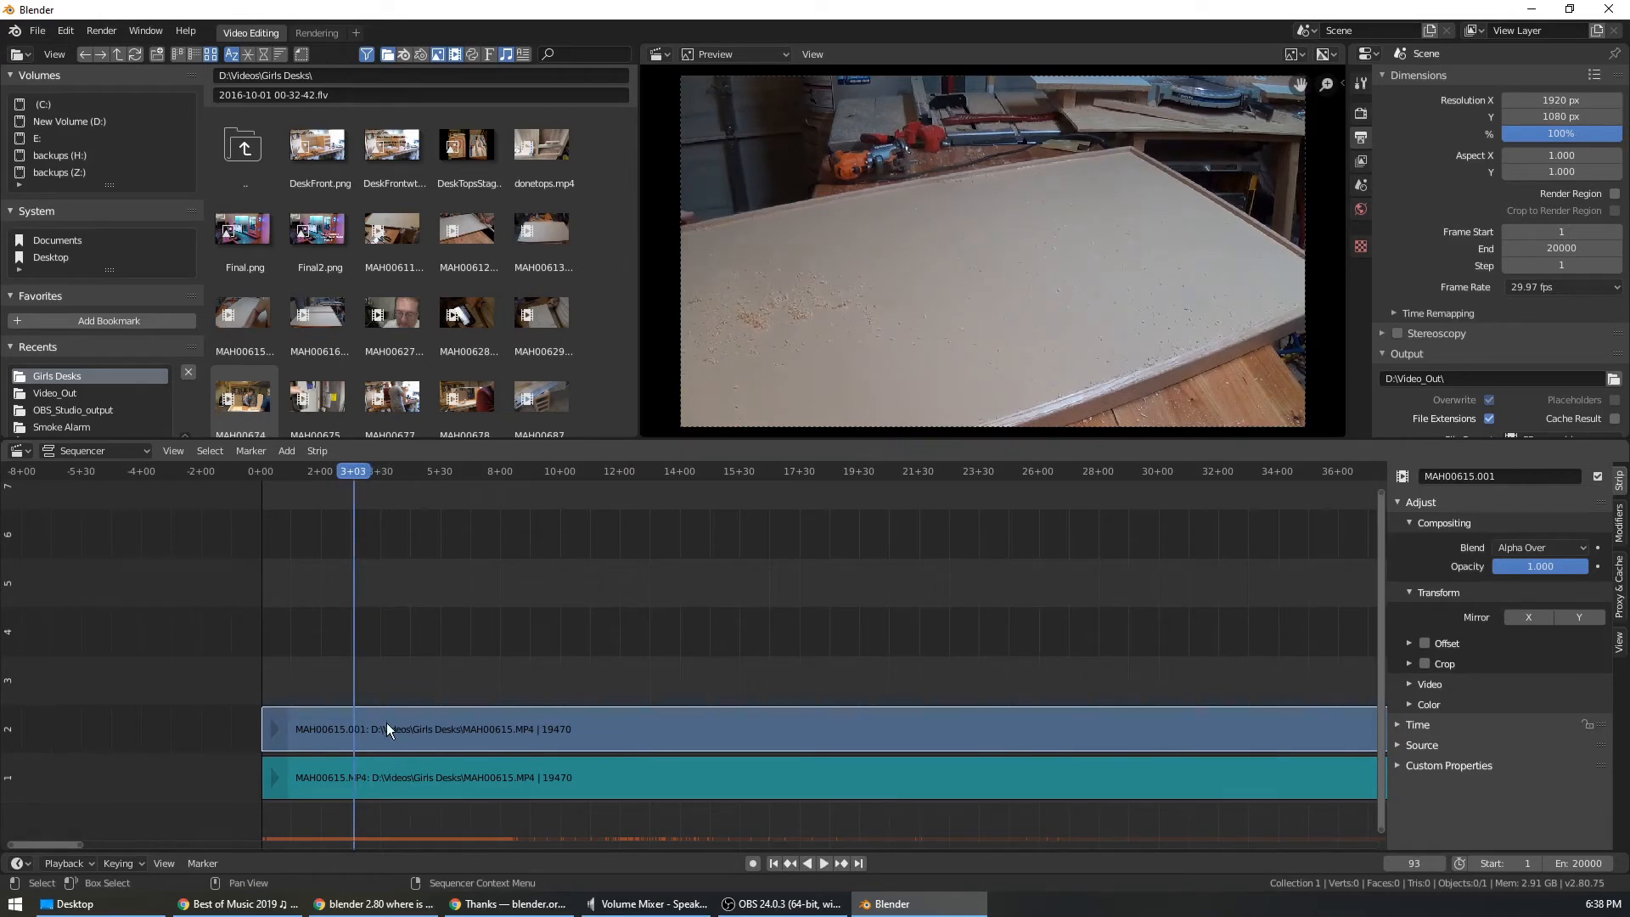
click(386, 723)
click(407, 775)
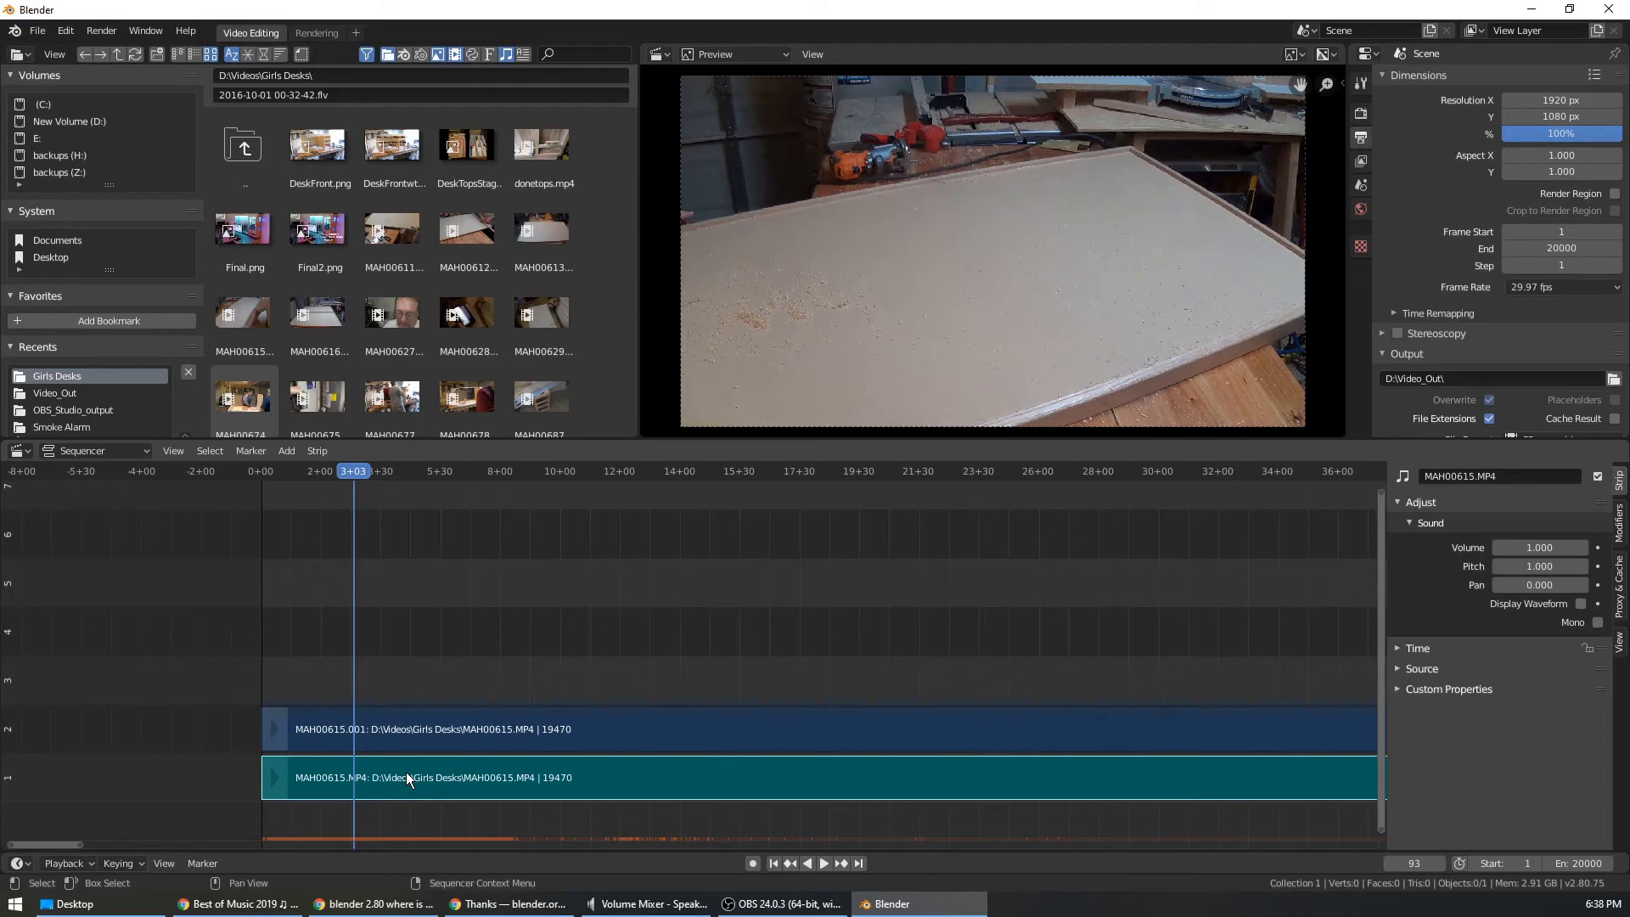
key(k)
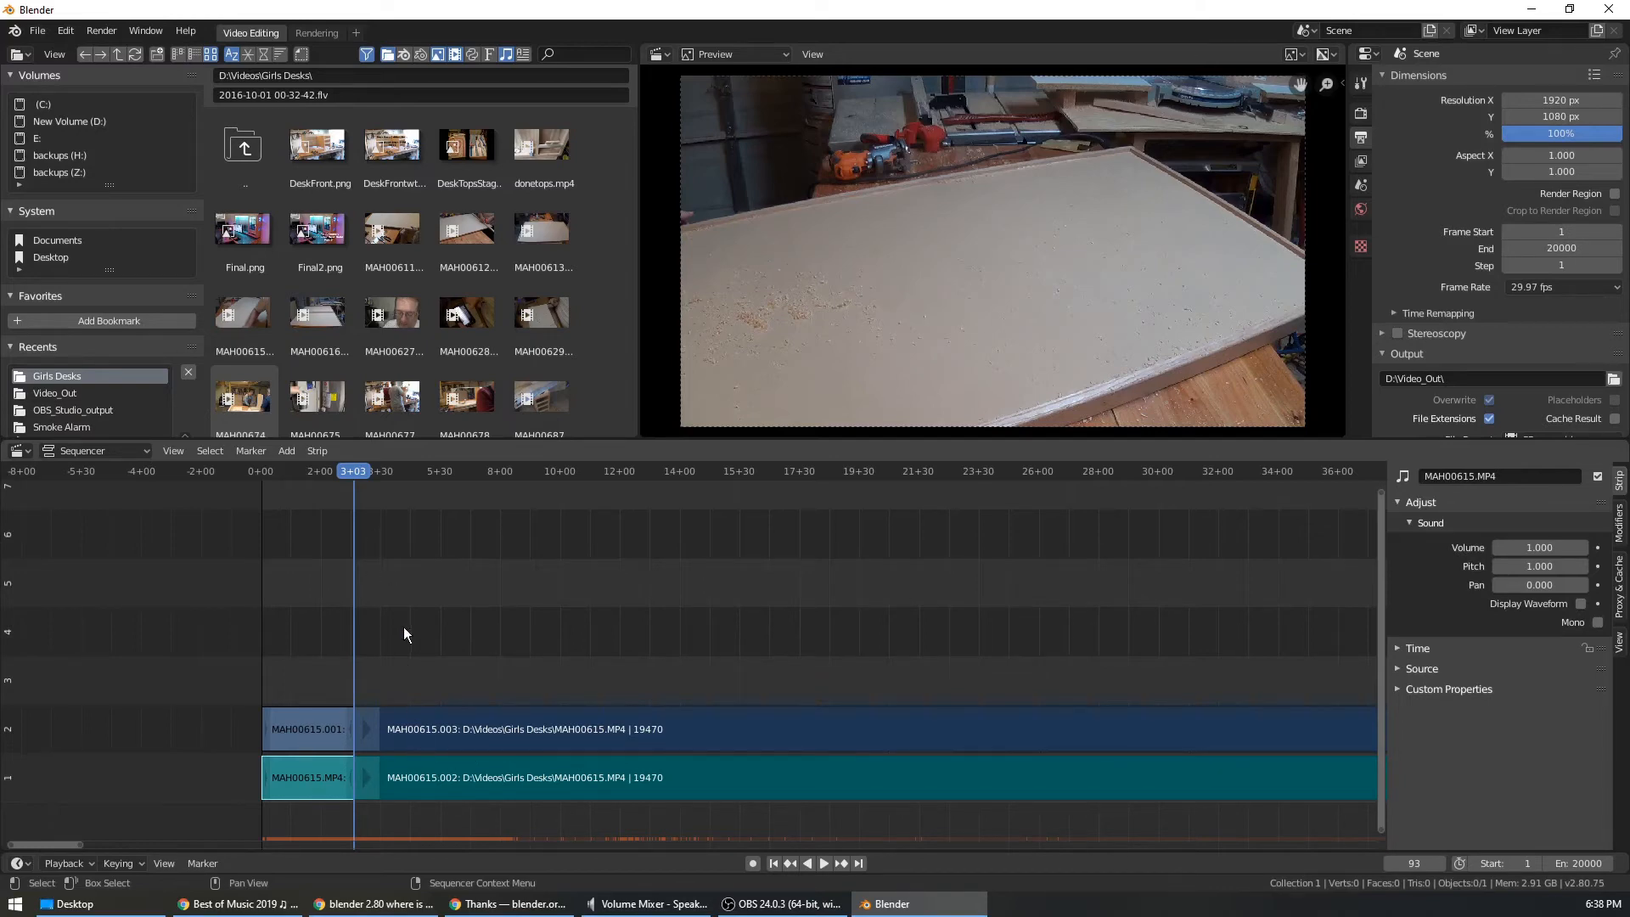
Play and scrub ahead to frame 411 (13+21) and cut the longer video and sound strips there.
key(space)
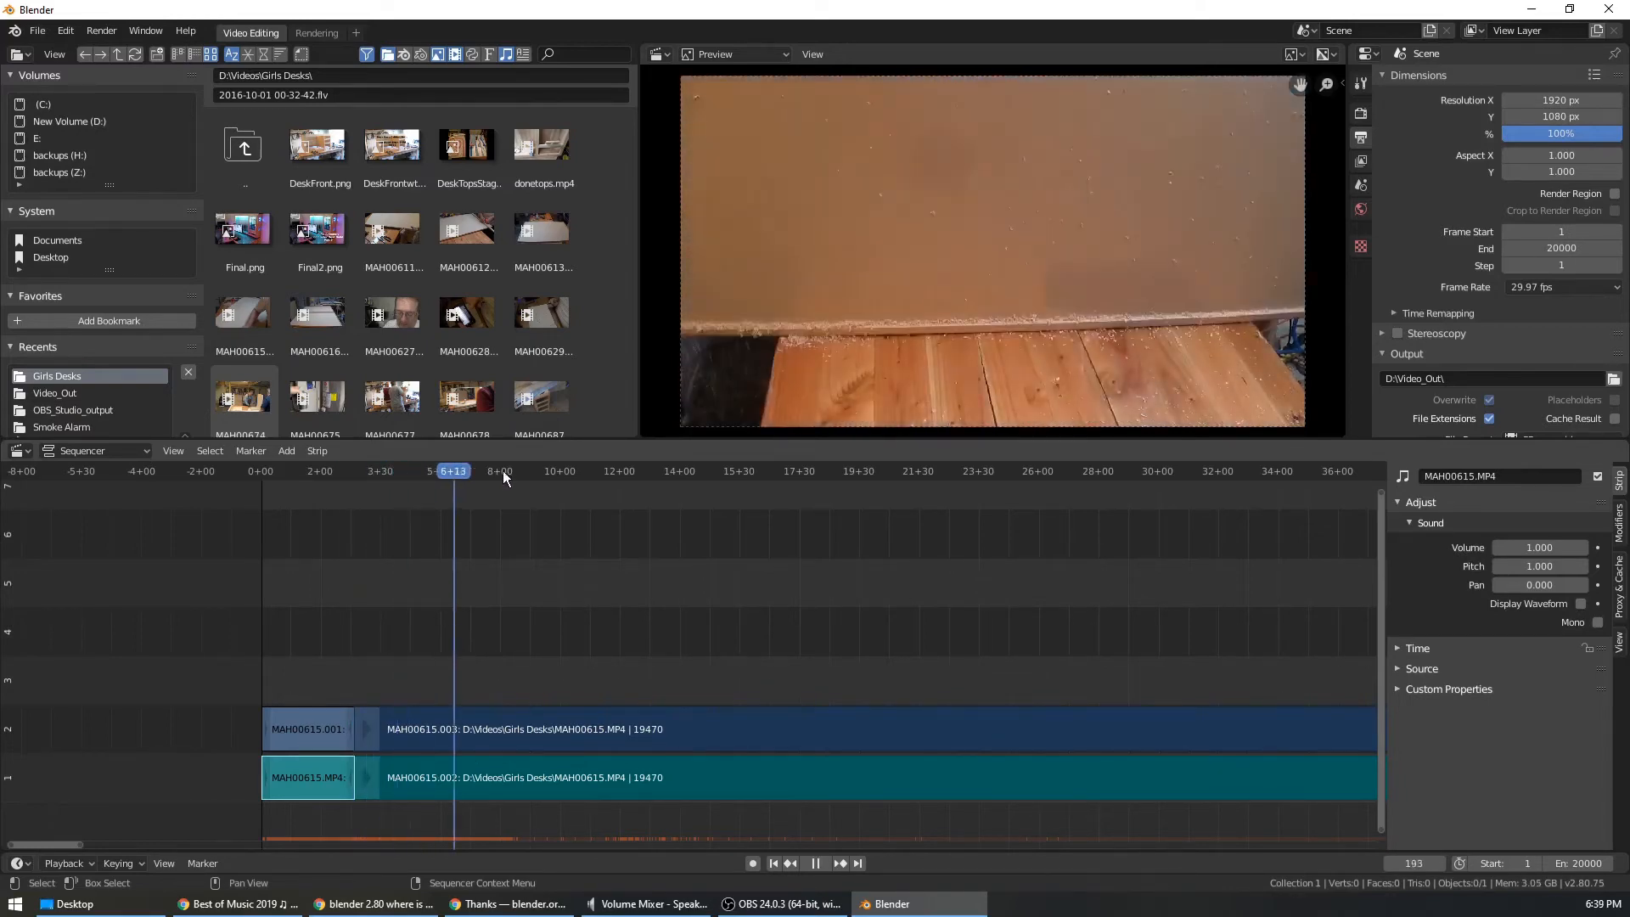
drag(564, 482, 652, 472)
key(space)
key(space)
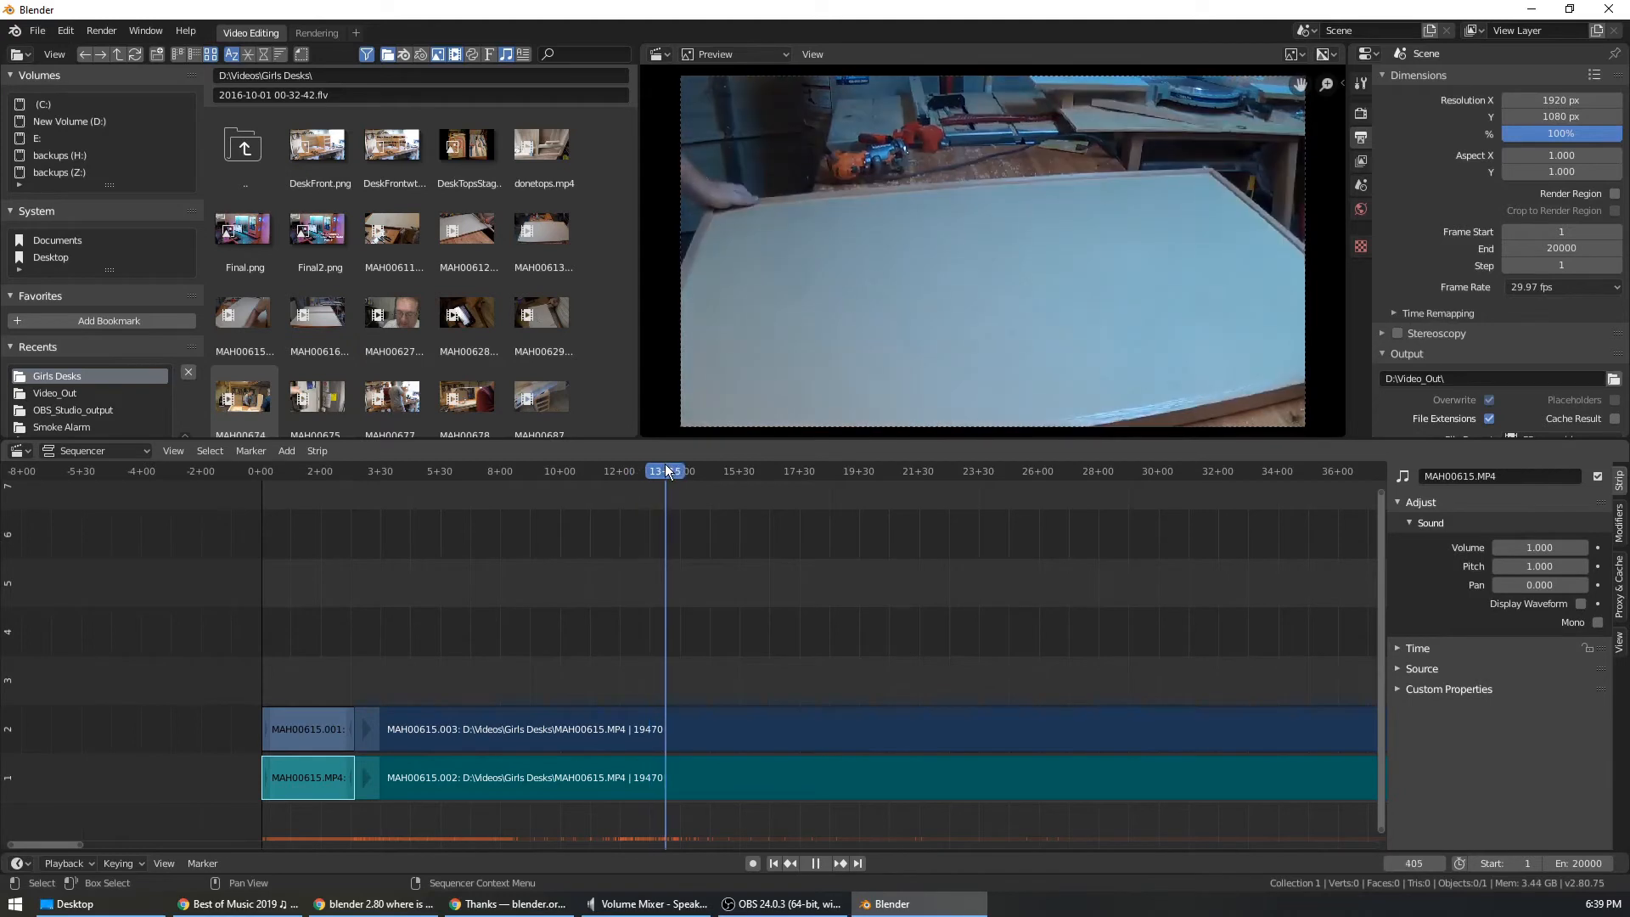
key(space)
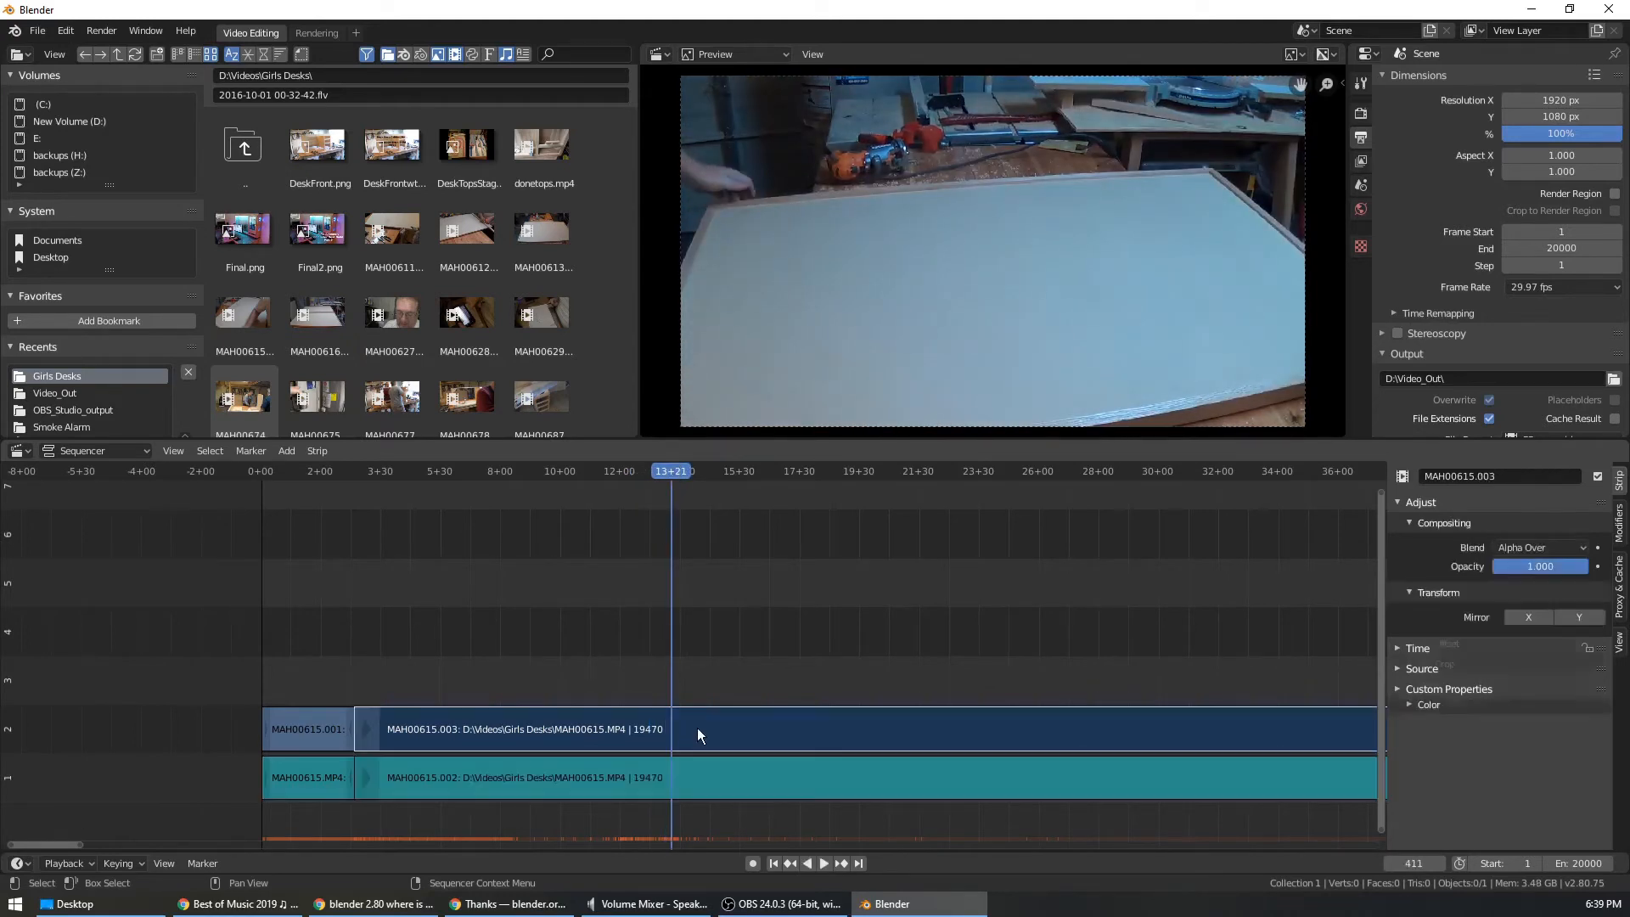
click(696, 727)
click(700, 798)
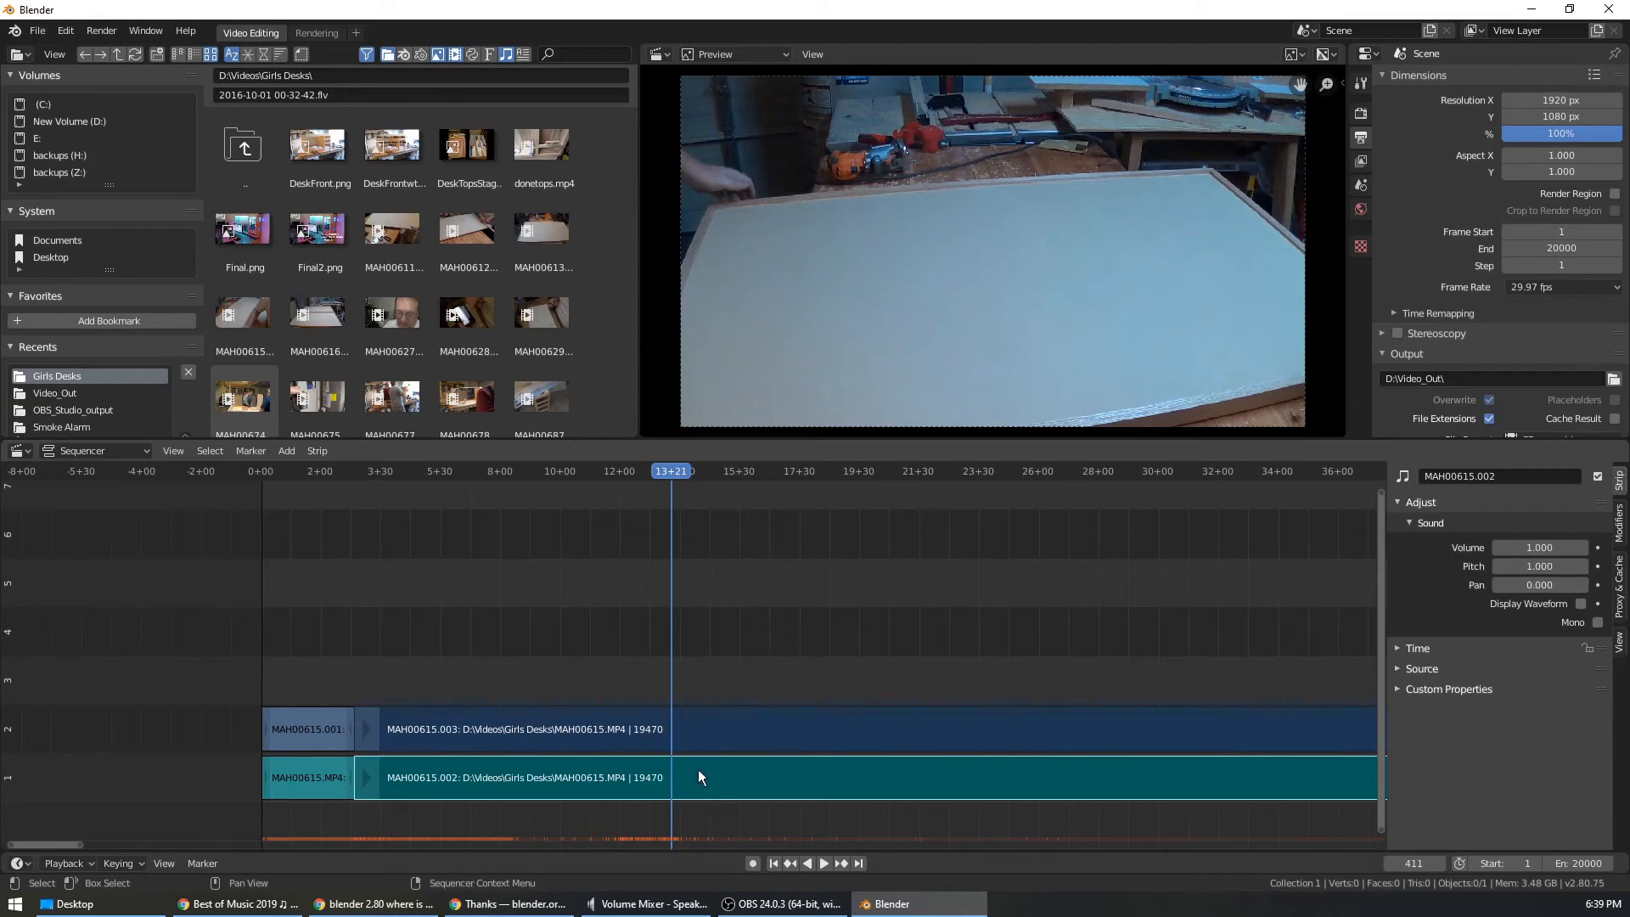
key(k)
Delete the middle video and sound sections between the two cuts.
click(520, 779)
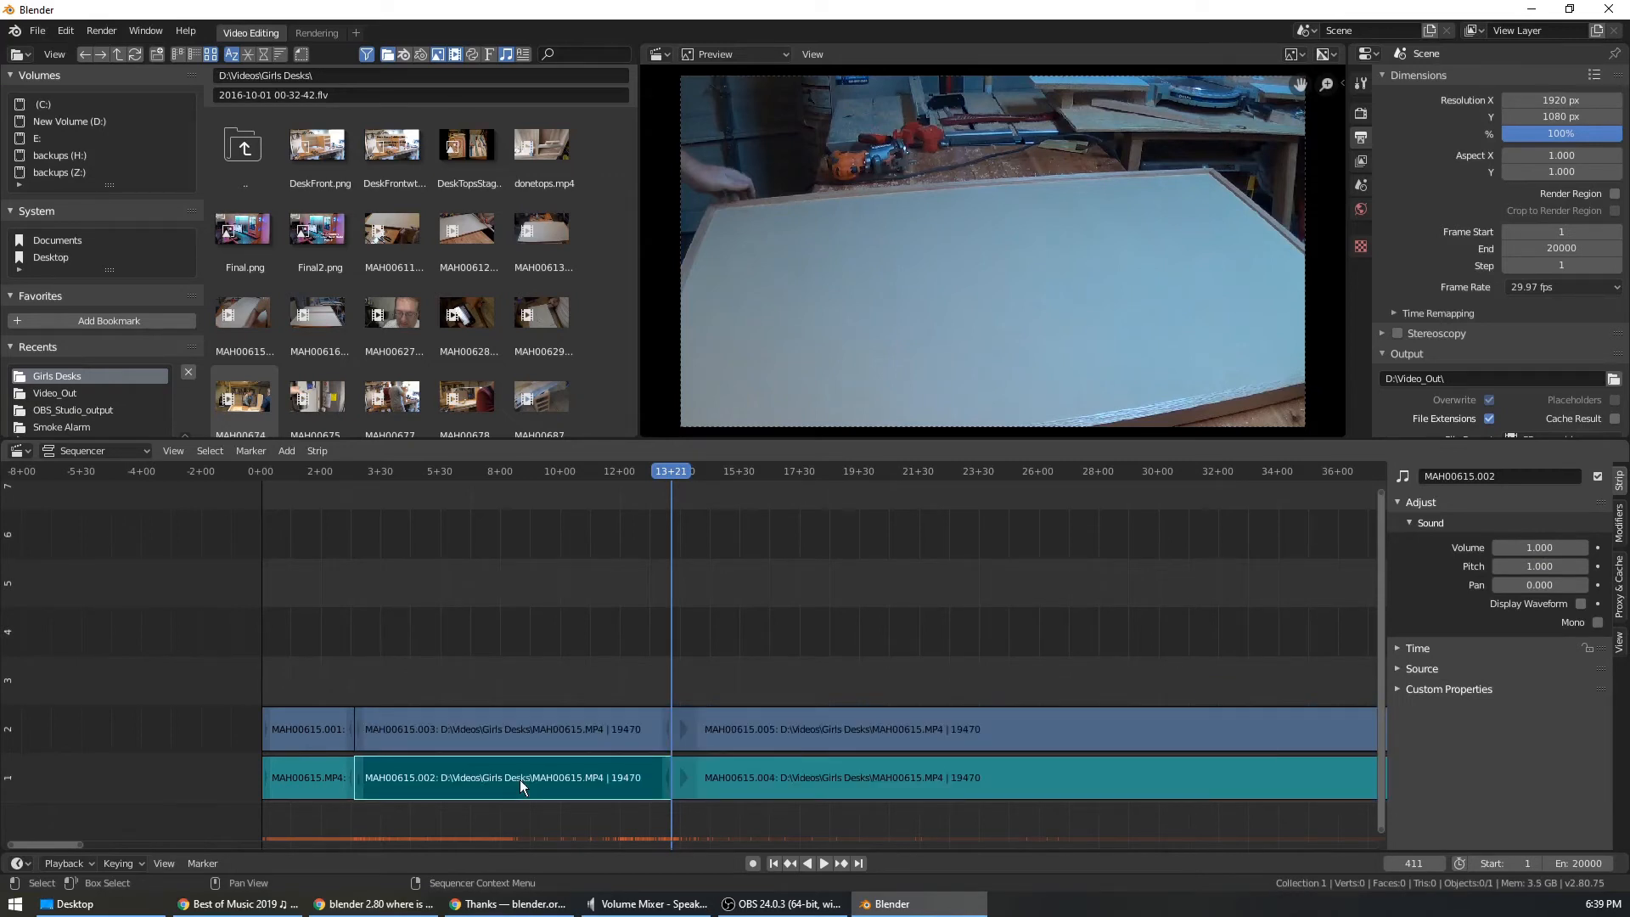
click(527, 735)
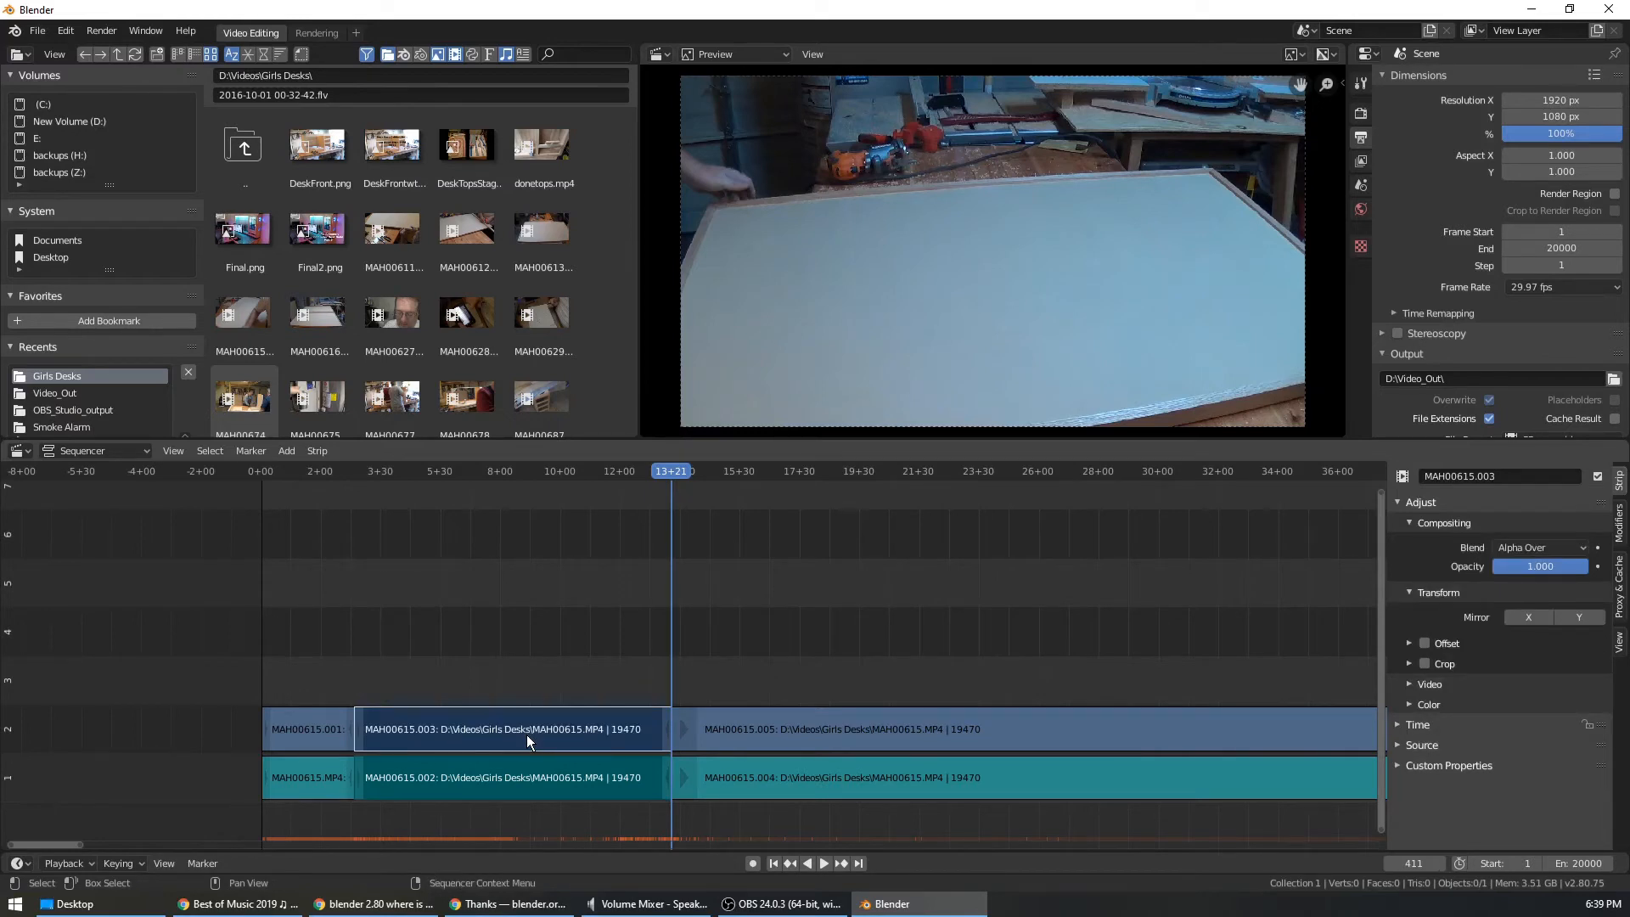
key(x)
click(527, 735)
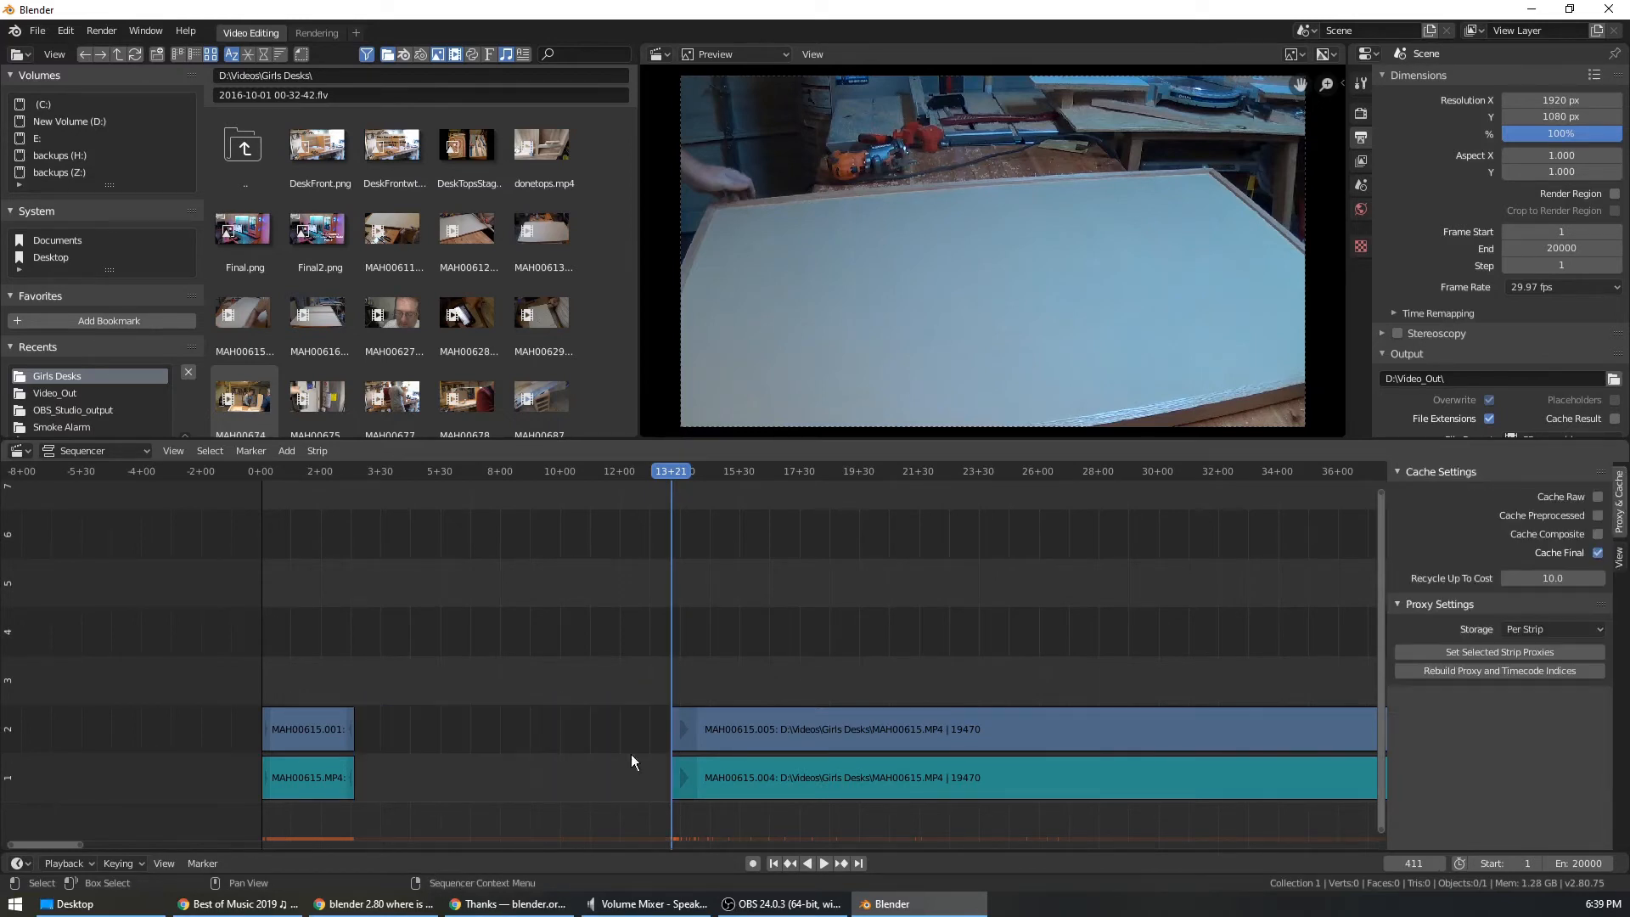
Slide the remaining long video and sound strips back together to close the gap after the first section.
click(770, 781)
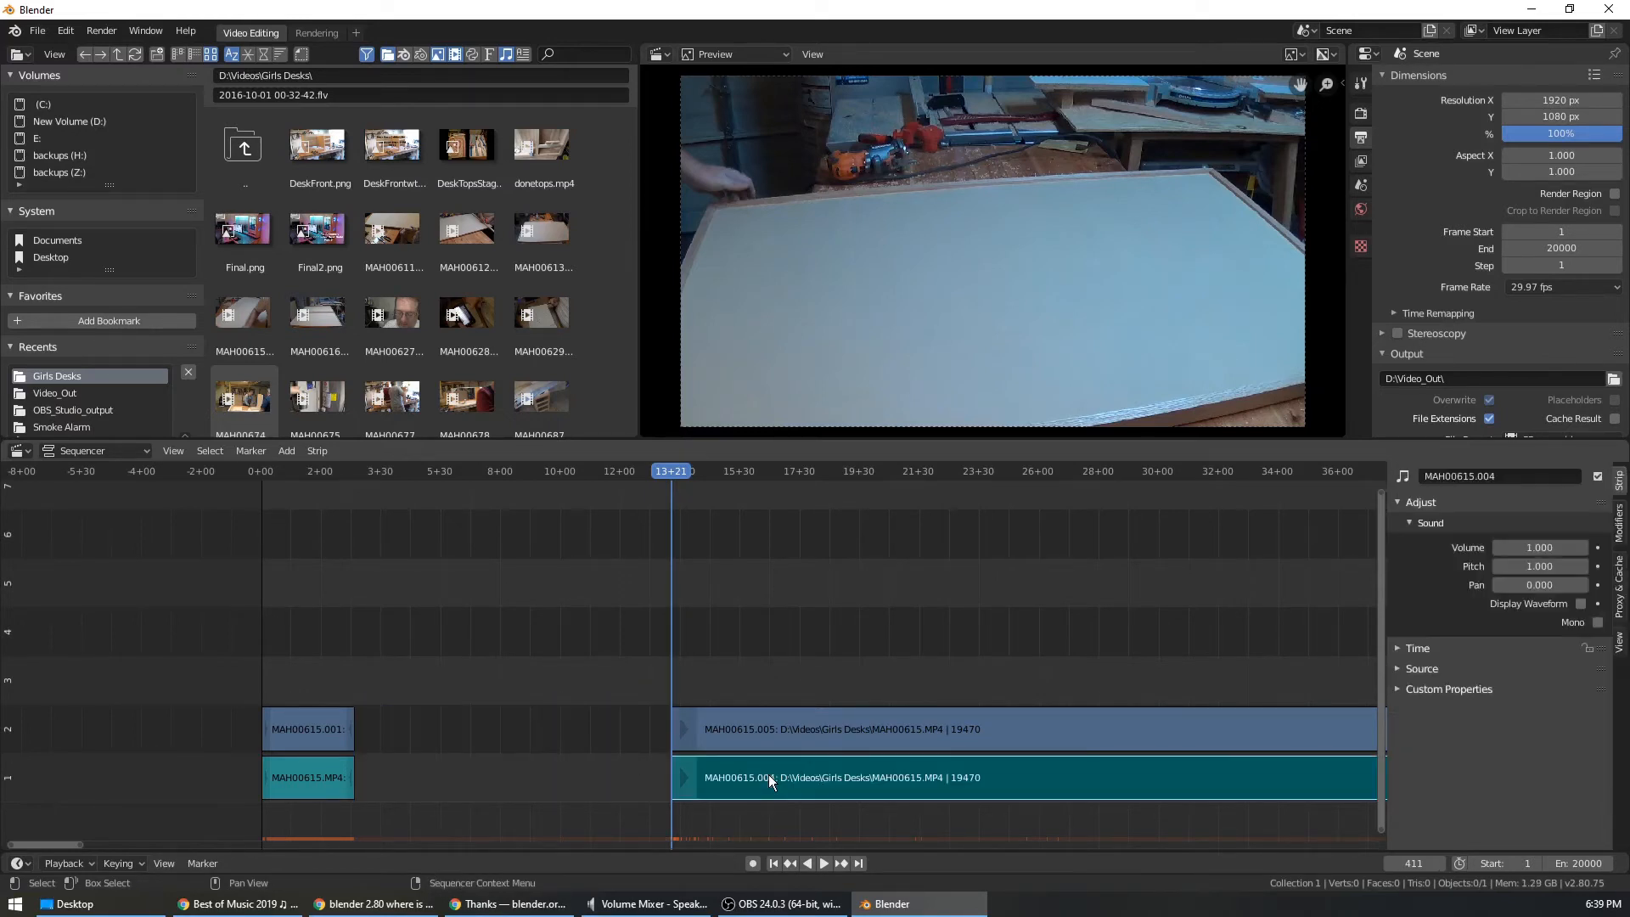
click(799, 726)
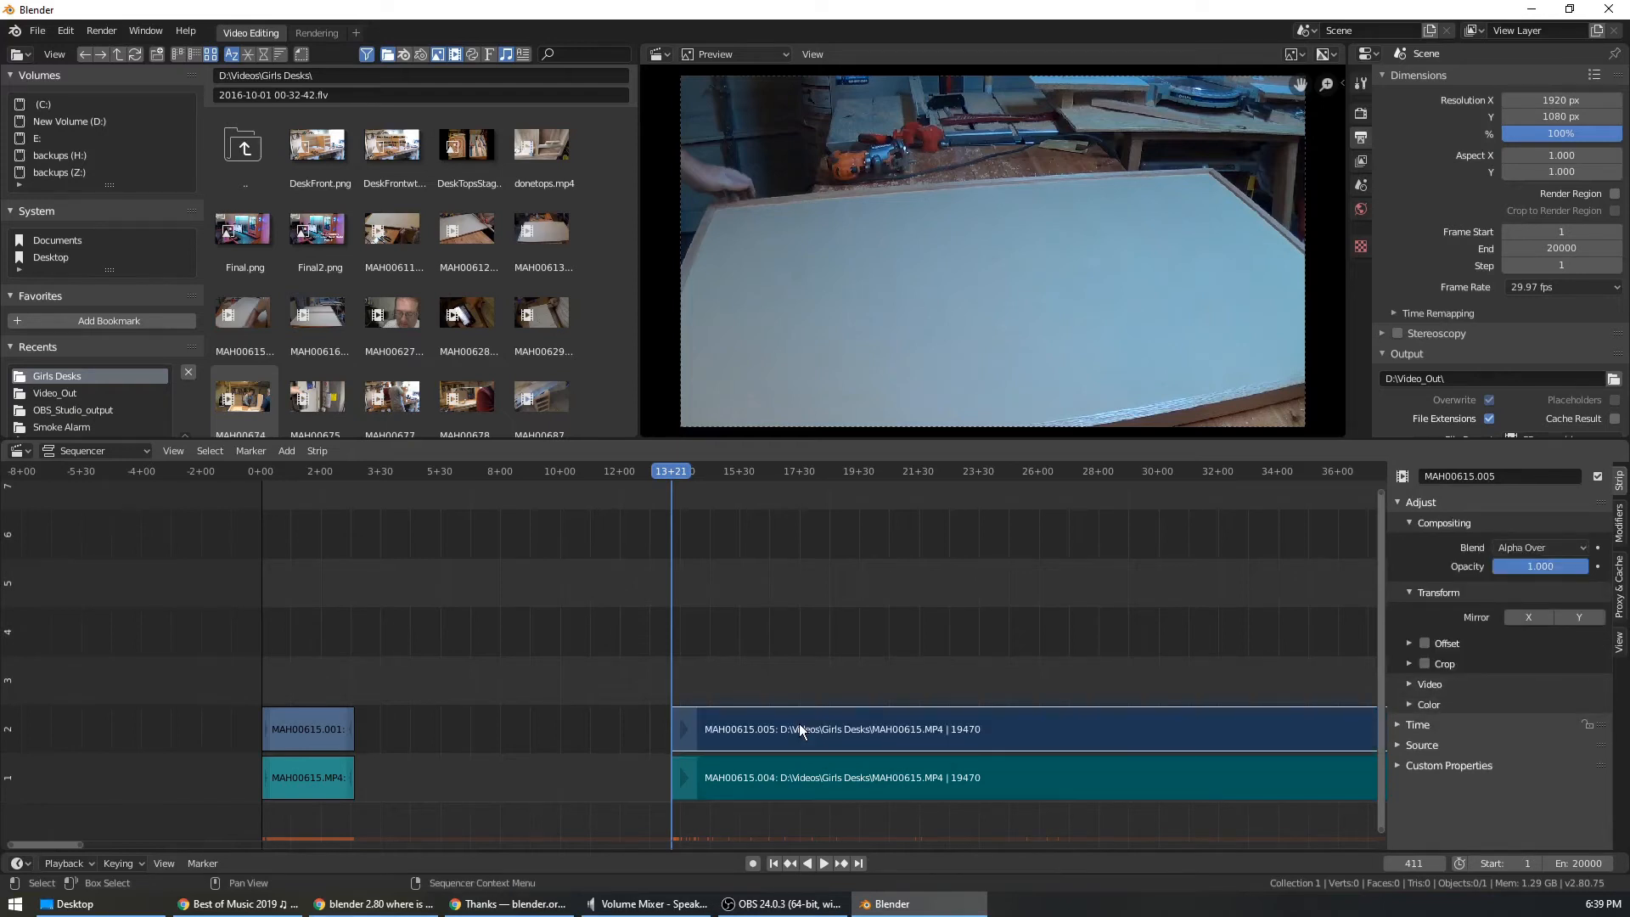
key(g)
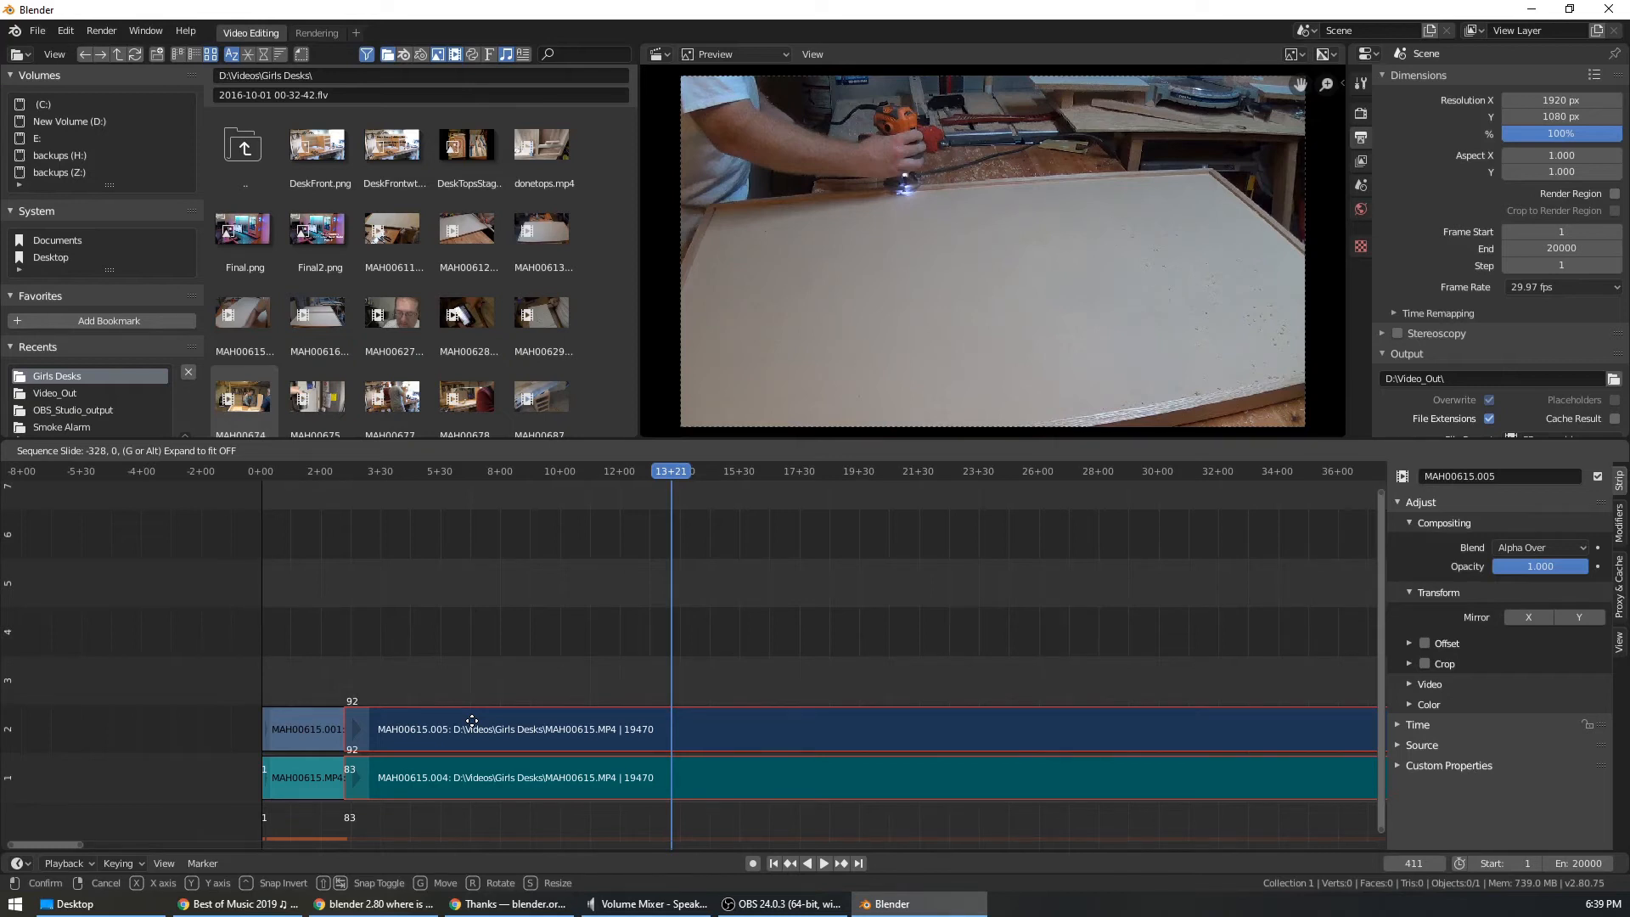
click(473, 724)
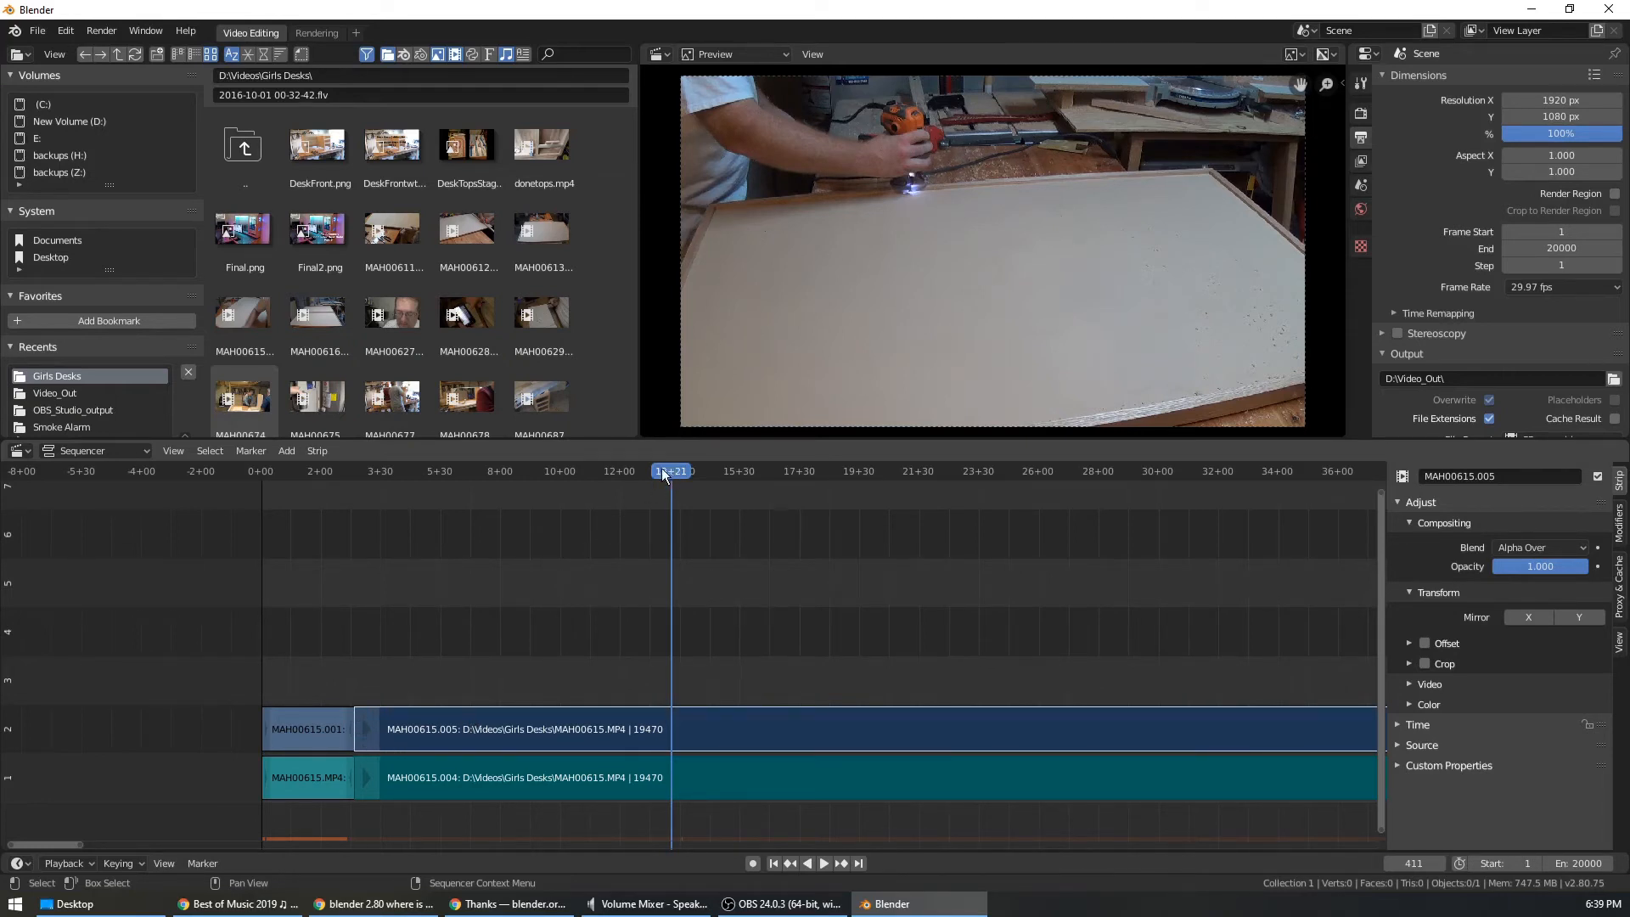
Play the edit from frame 51 across the join between the two sections to check the transition.
drag(669, 474, 312, 501)
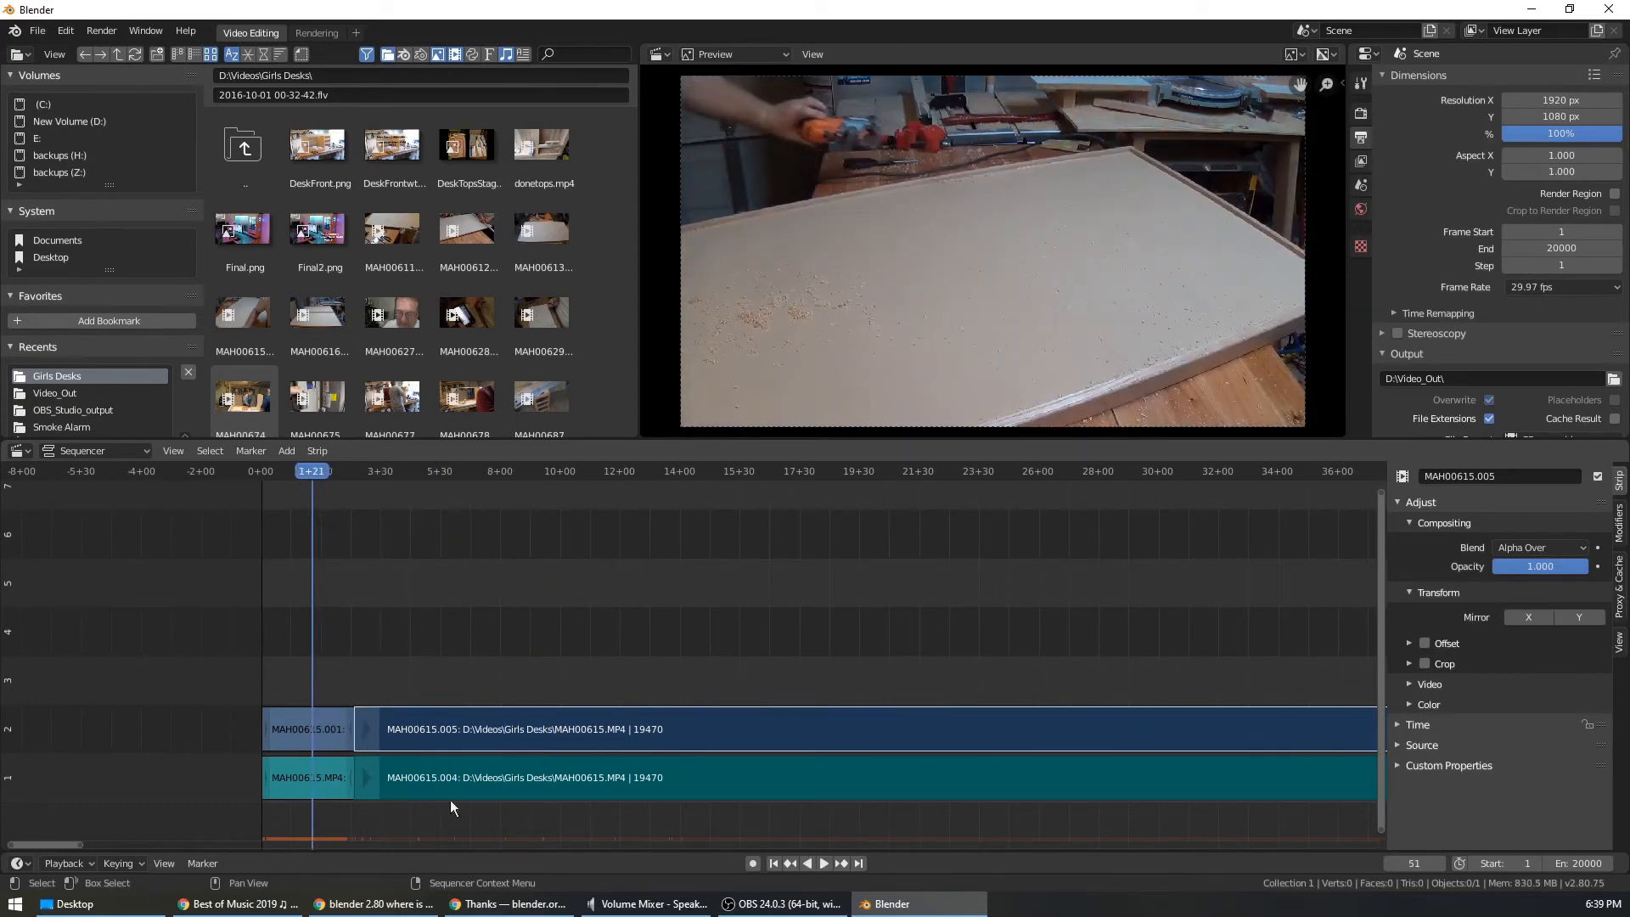
click(824, 862)
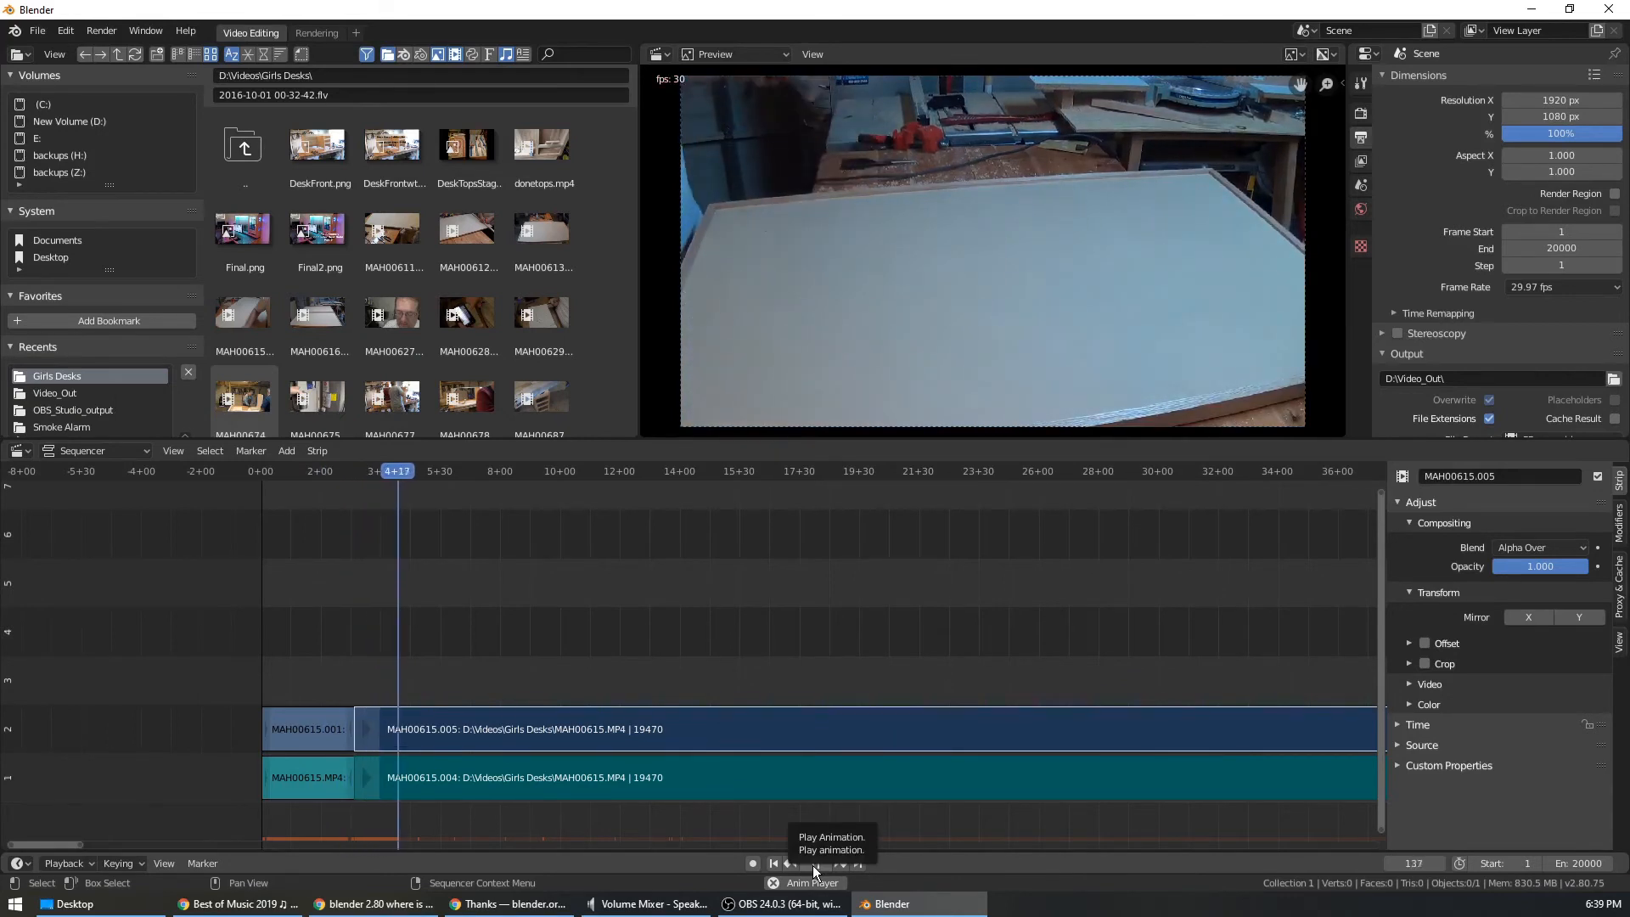
click(812, 864)
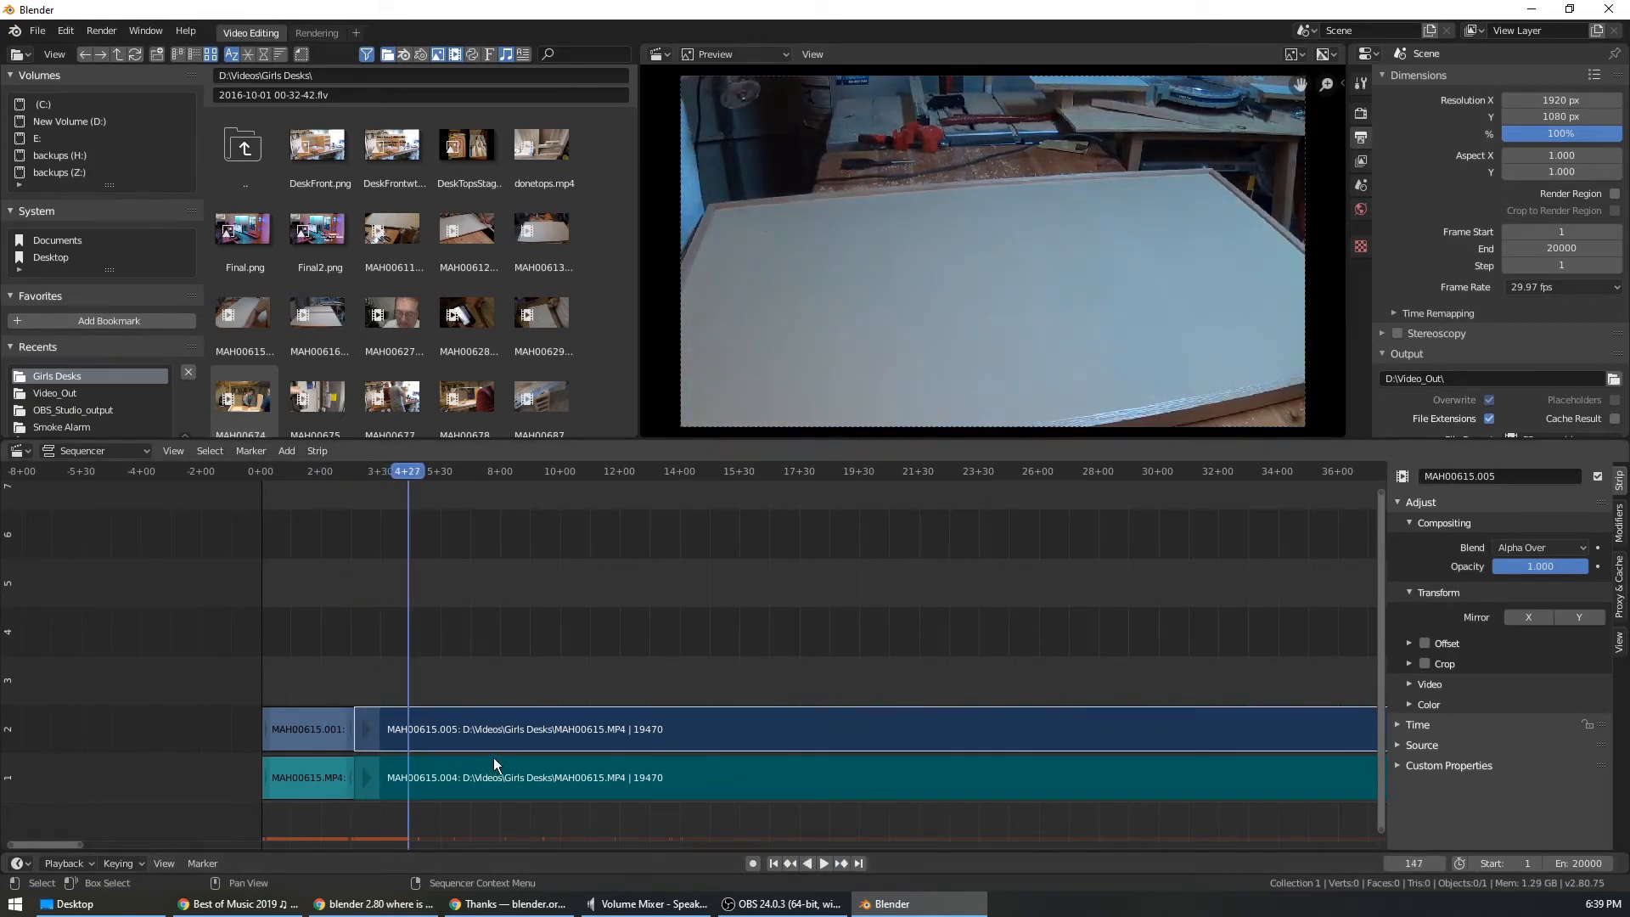
Play on to frame 214 (7+04) and cut both the long video and sound strips there.
click(826, 865)
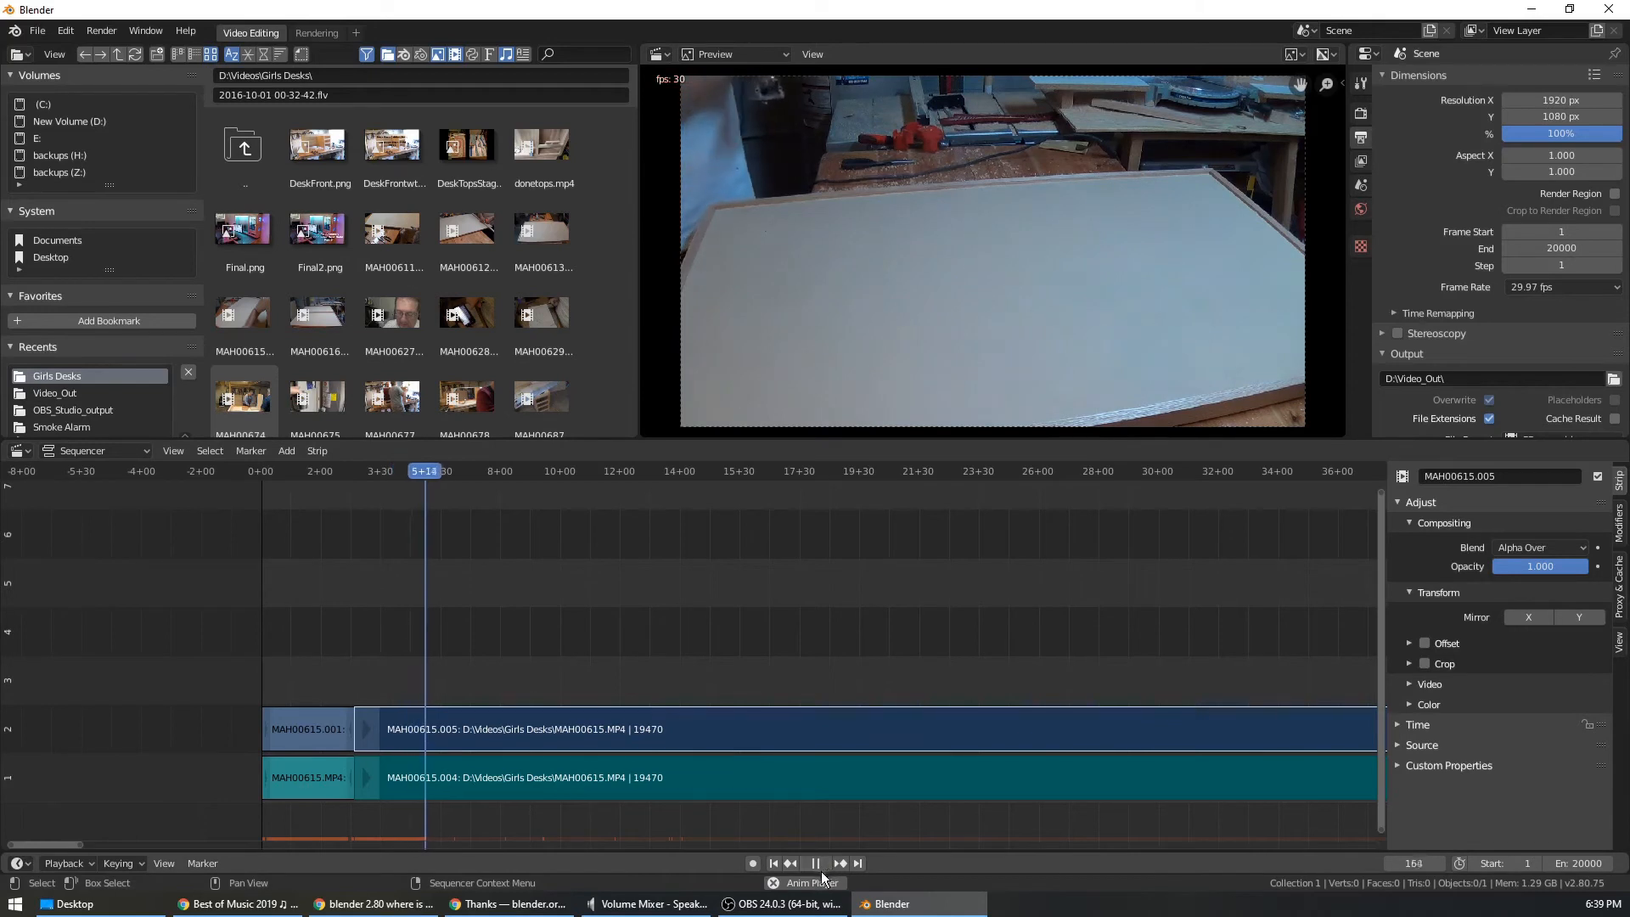
click(819, 863)
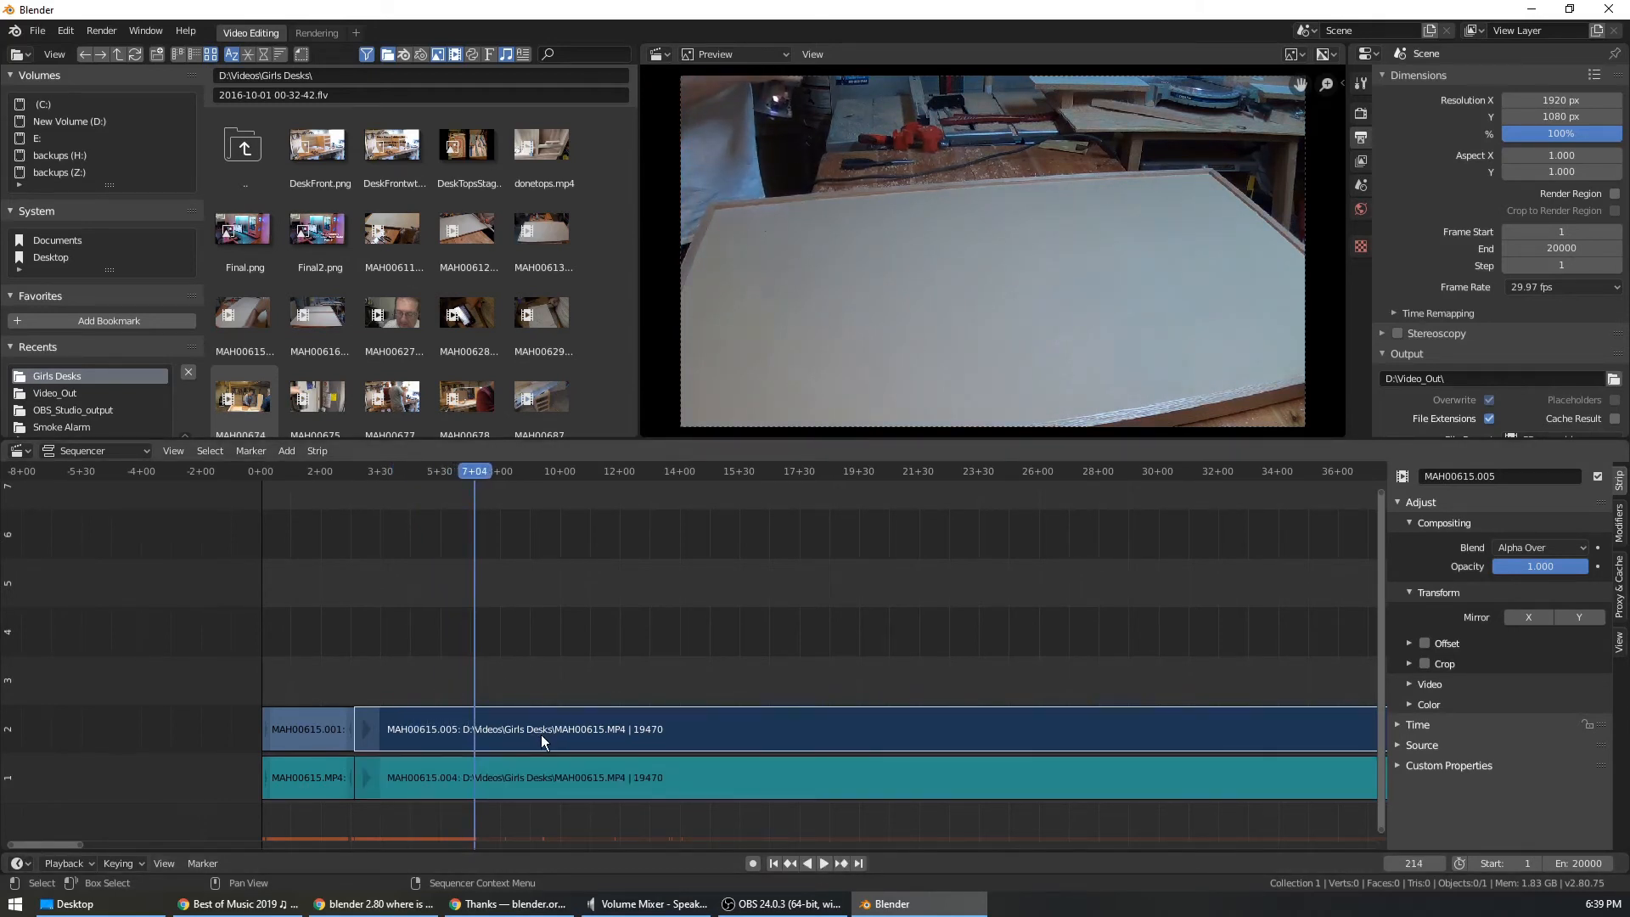
click(537, 773)
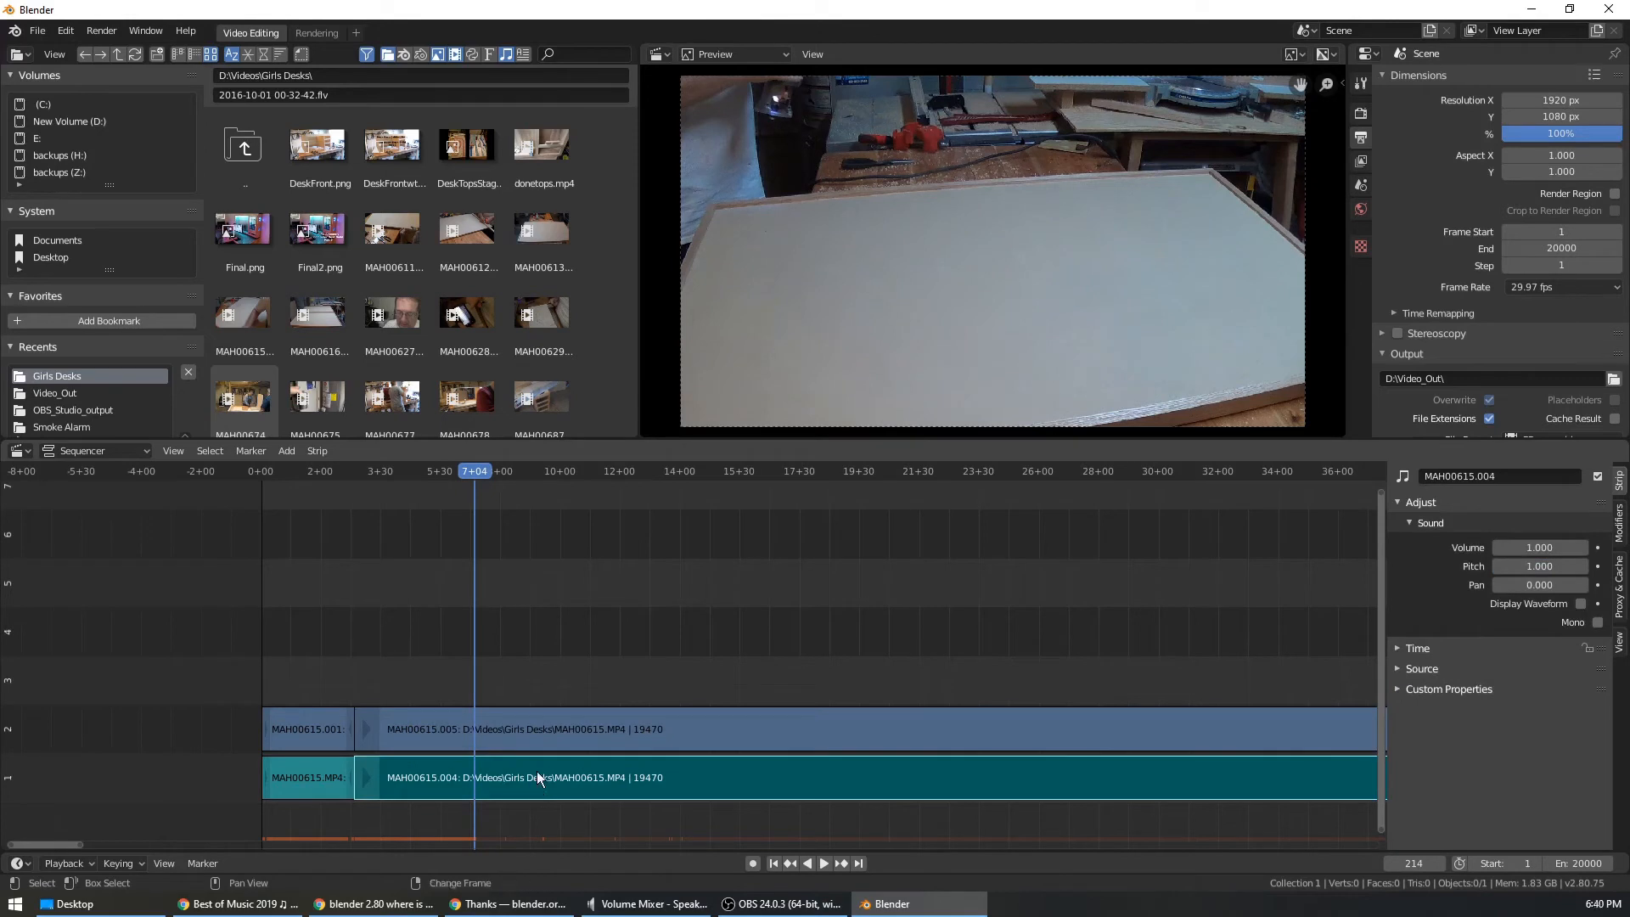
click(549, 732)
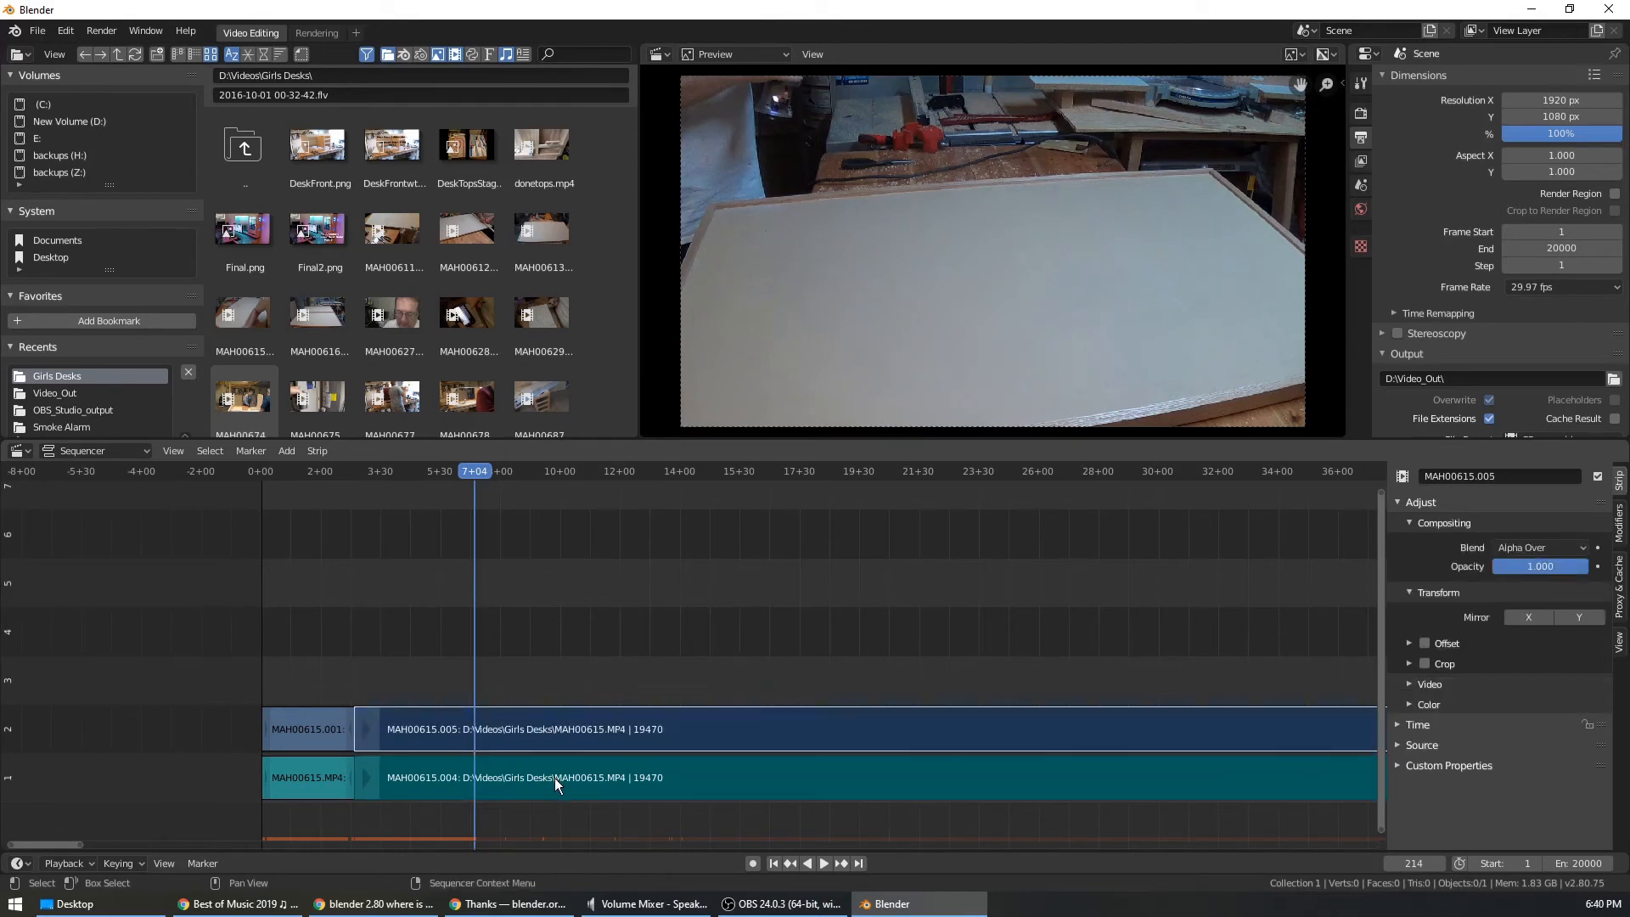
key(k)
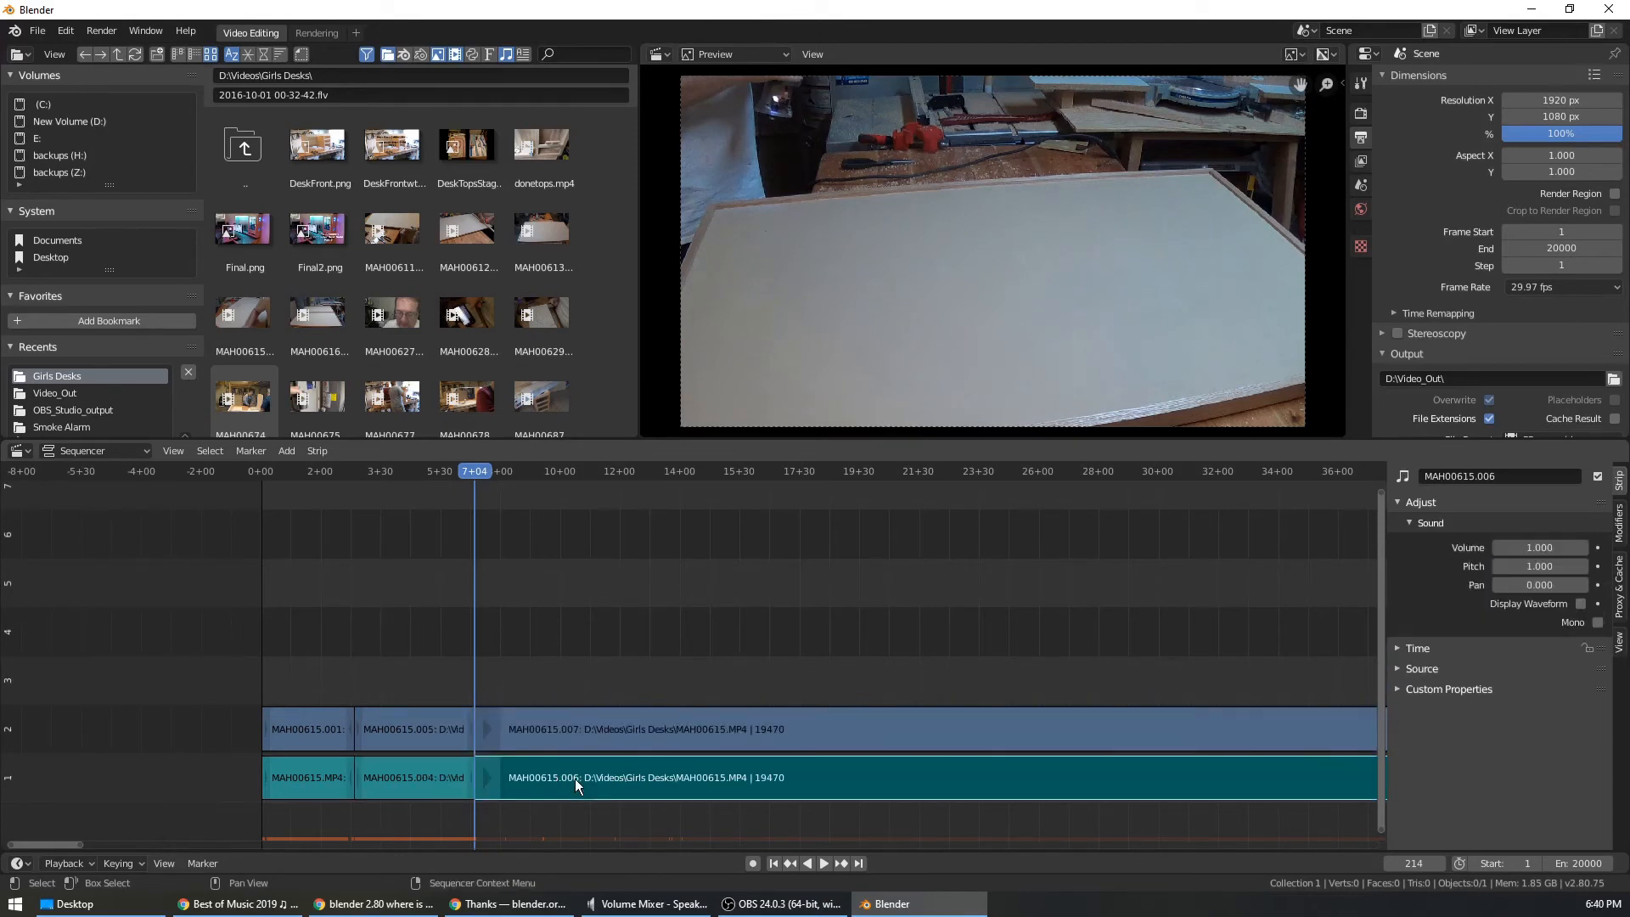
Delete the leftover video and sound strips after frame 214 and return the playhead to the join between the two sections.
key(x)
click(571, 778)
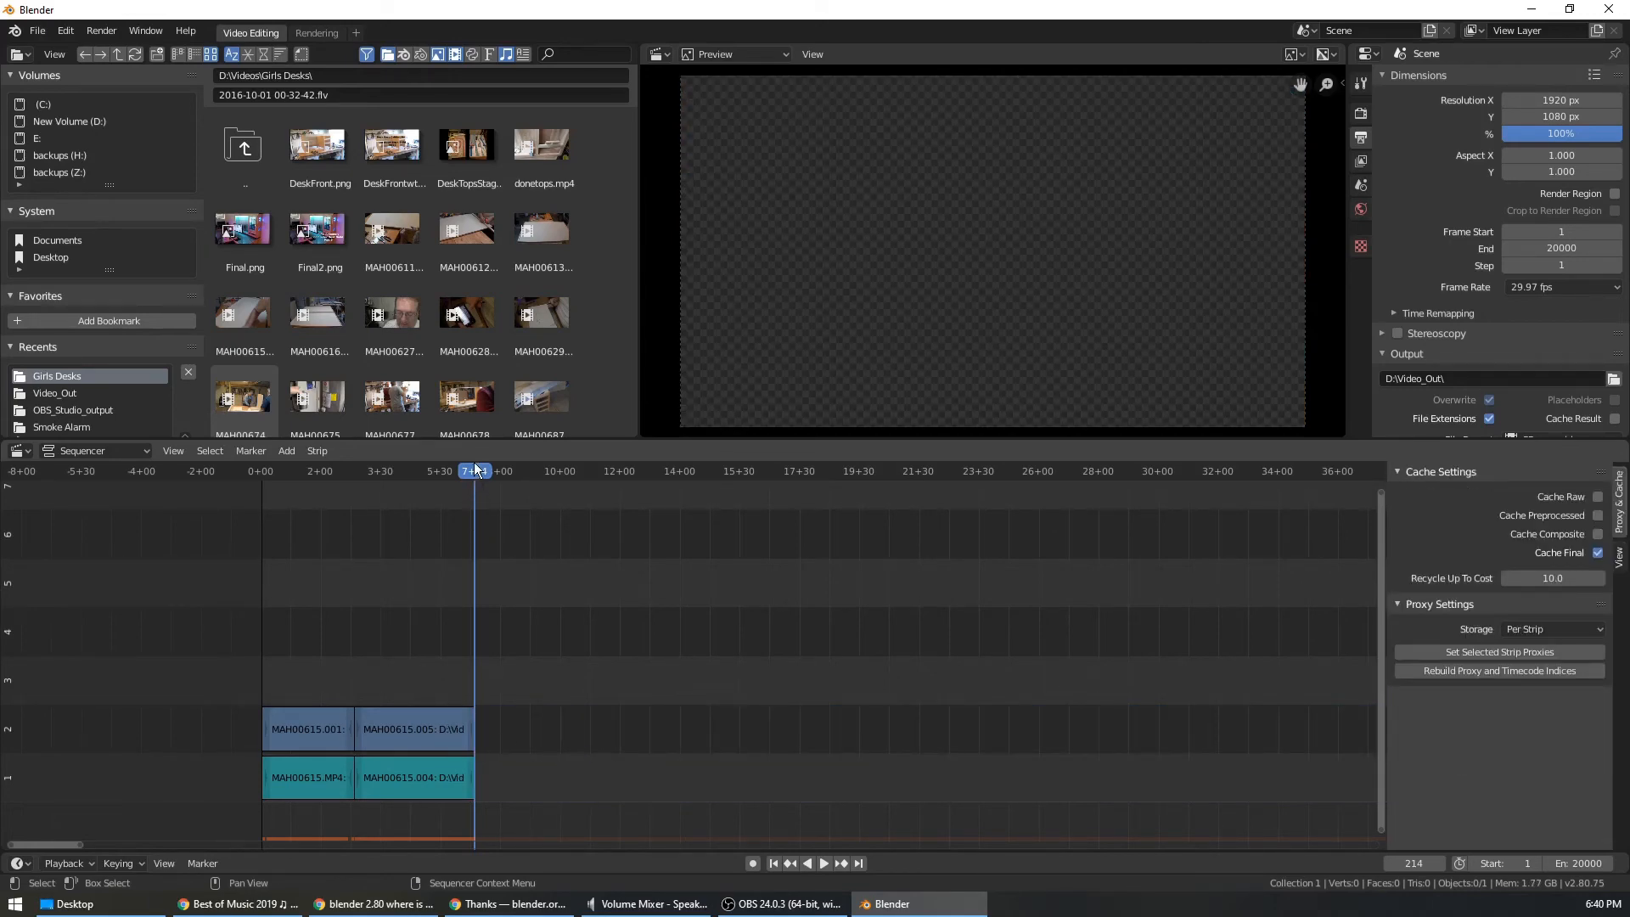
drag(476, 469, 355, 510)
key(space)
key(space)
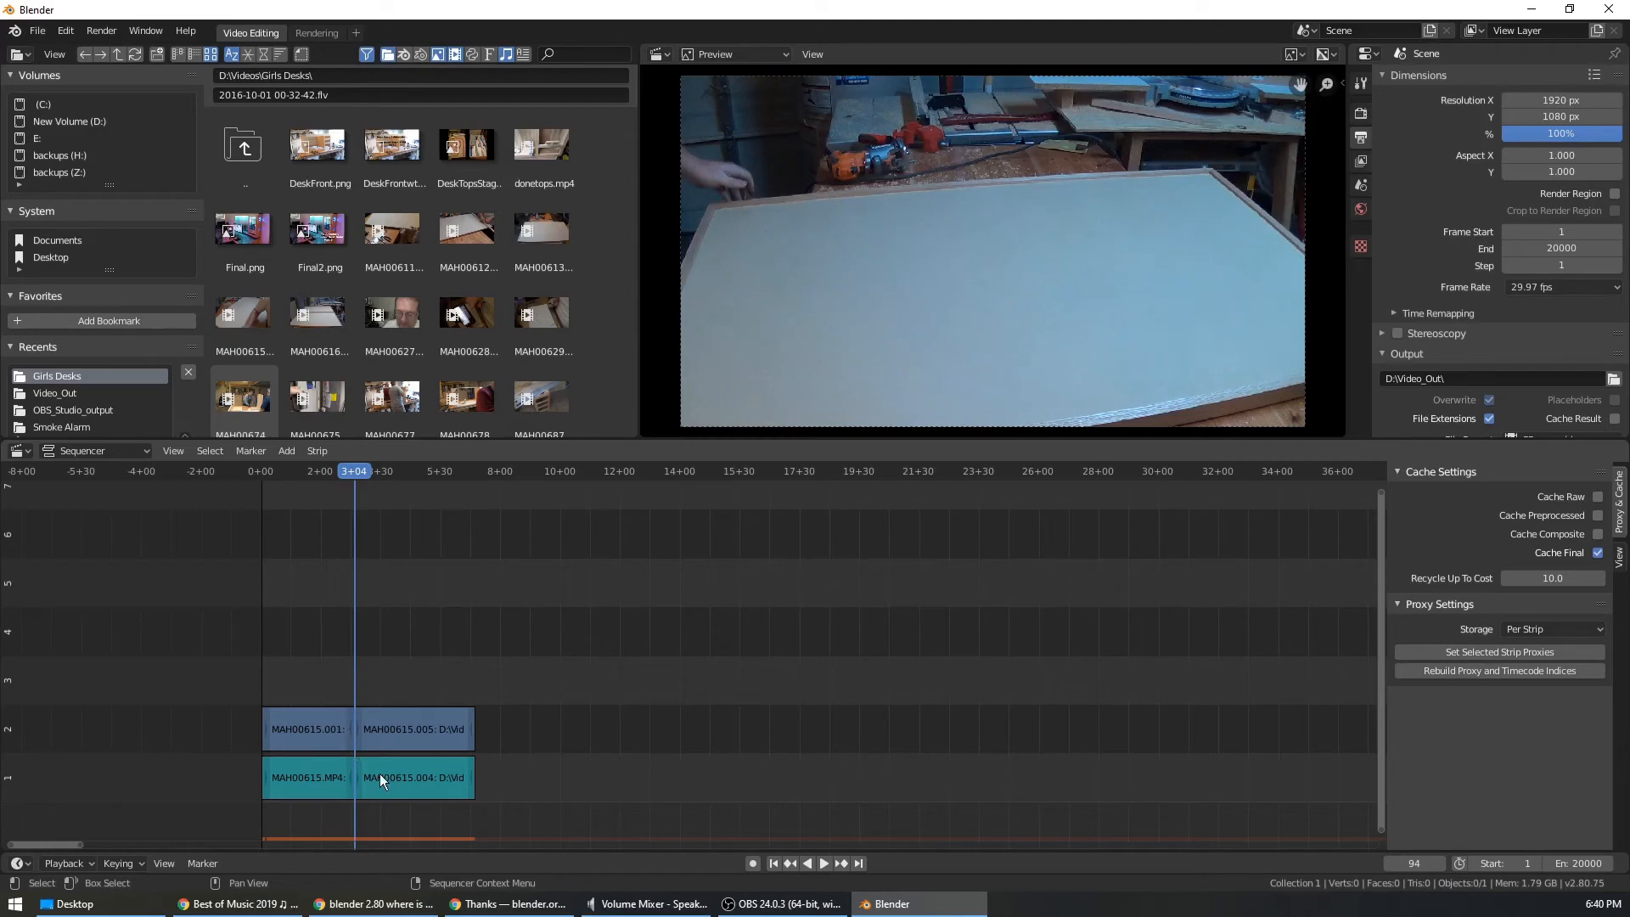
Jump the playhead back and forth between the strip boundaries, ending on the join at frame 93 (3+03).
key(Page_Up)
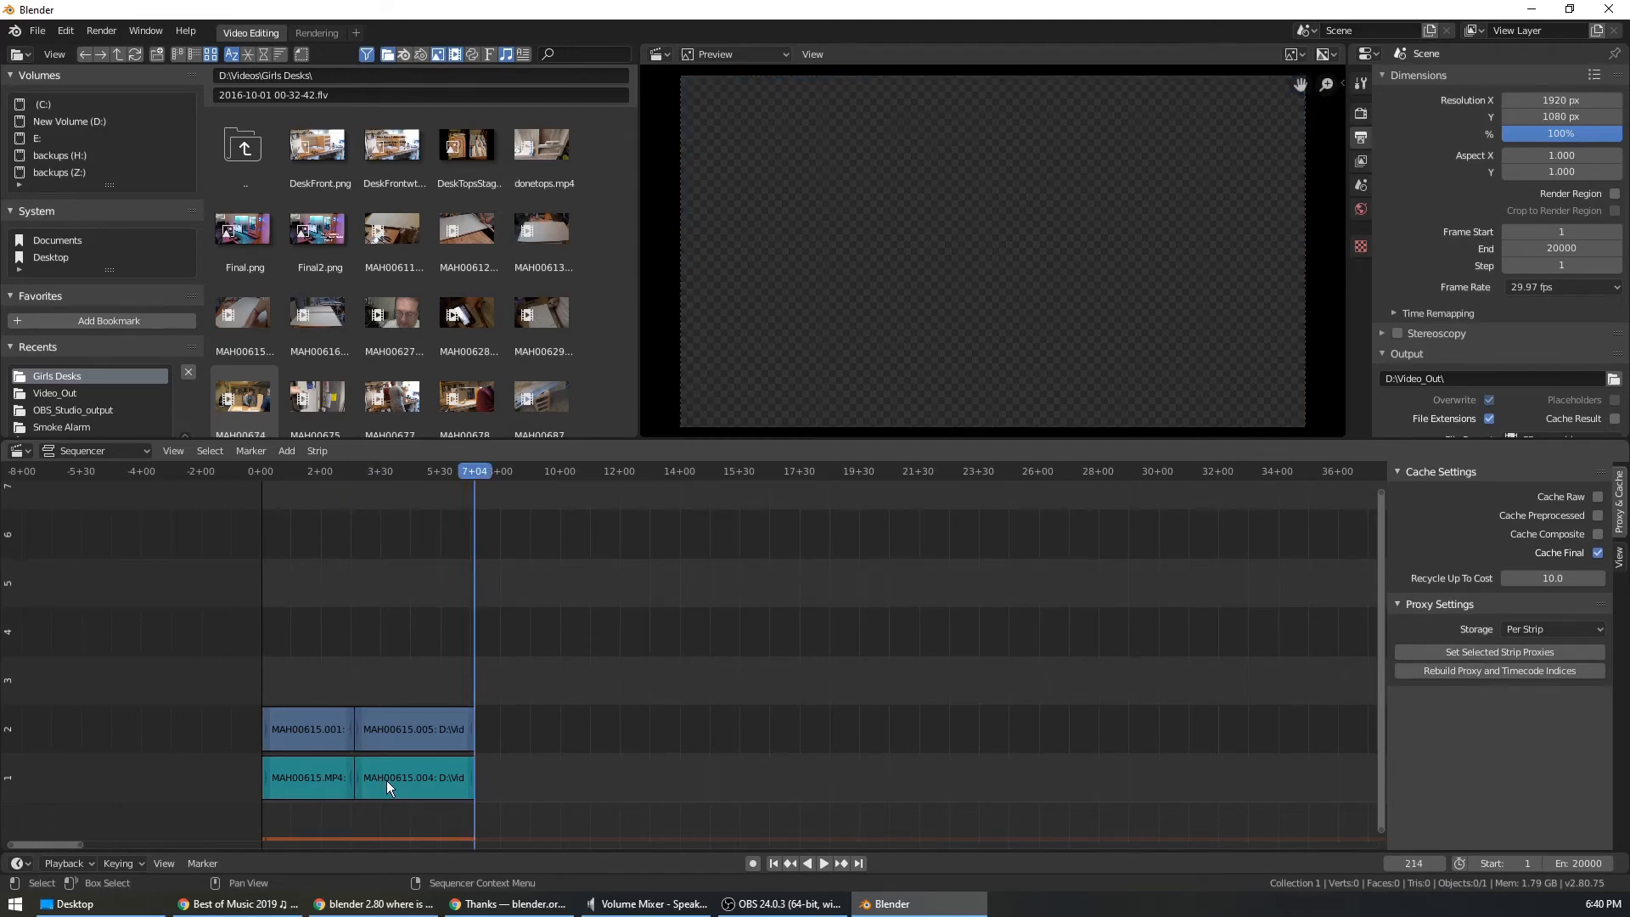
key(Page_Down)
key(Page_Up)
key(Page_Down)
key(Page_Down)
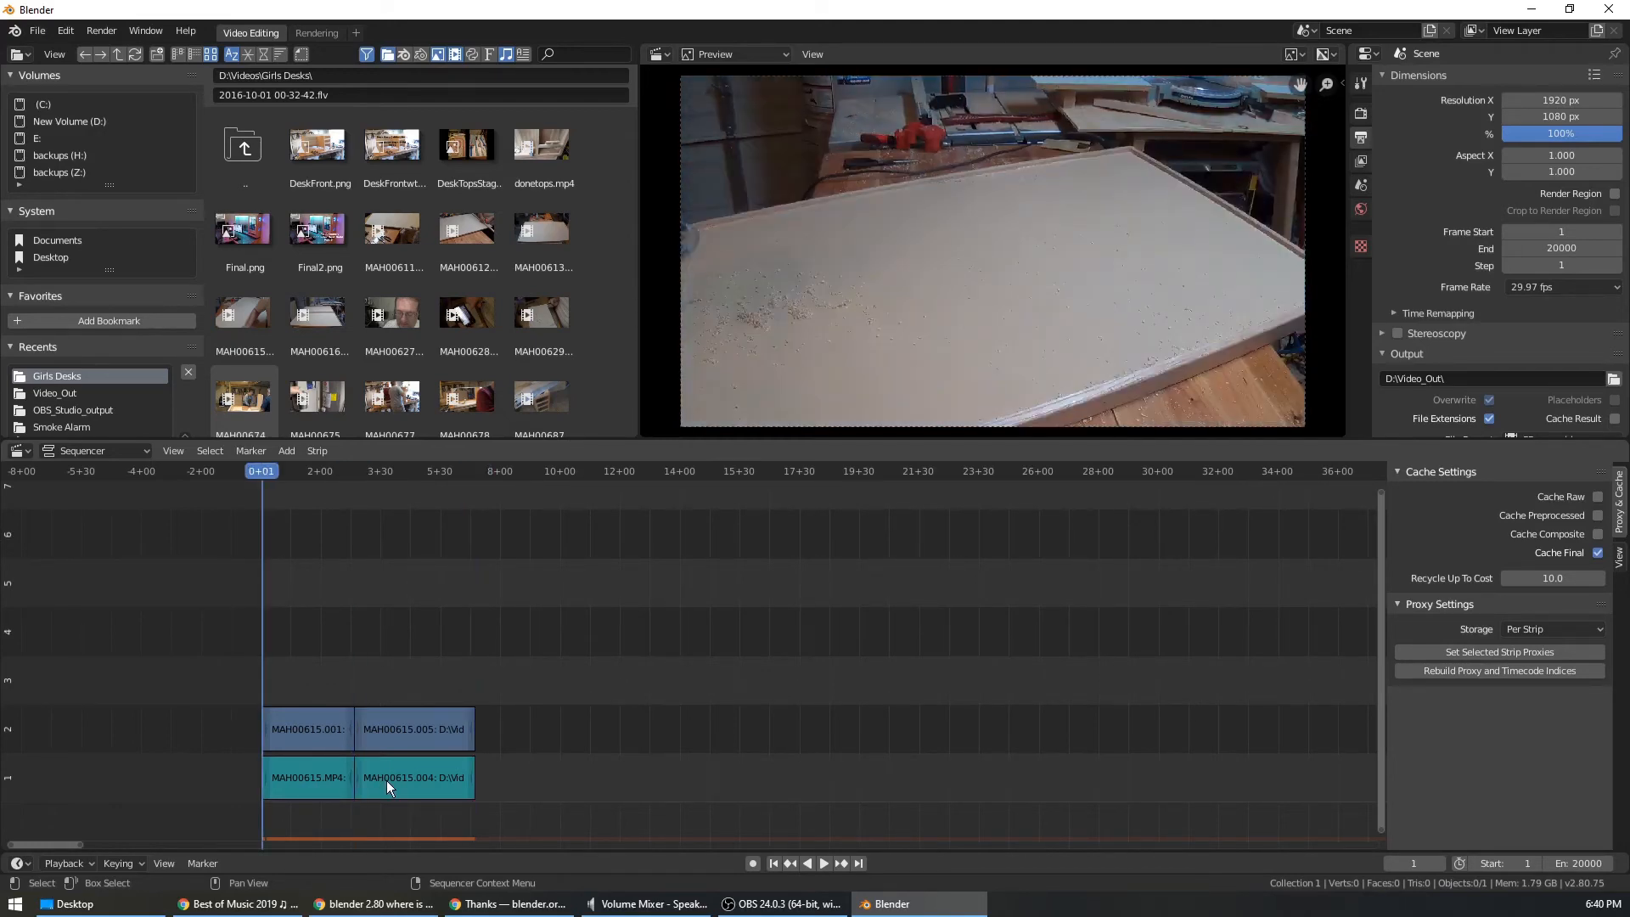
key(Page_Up)
key(Page_Up)
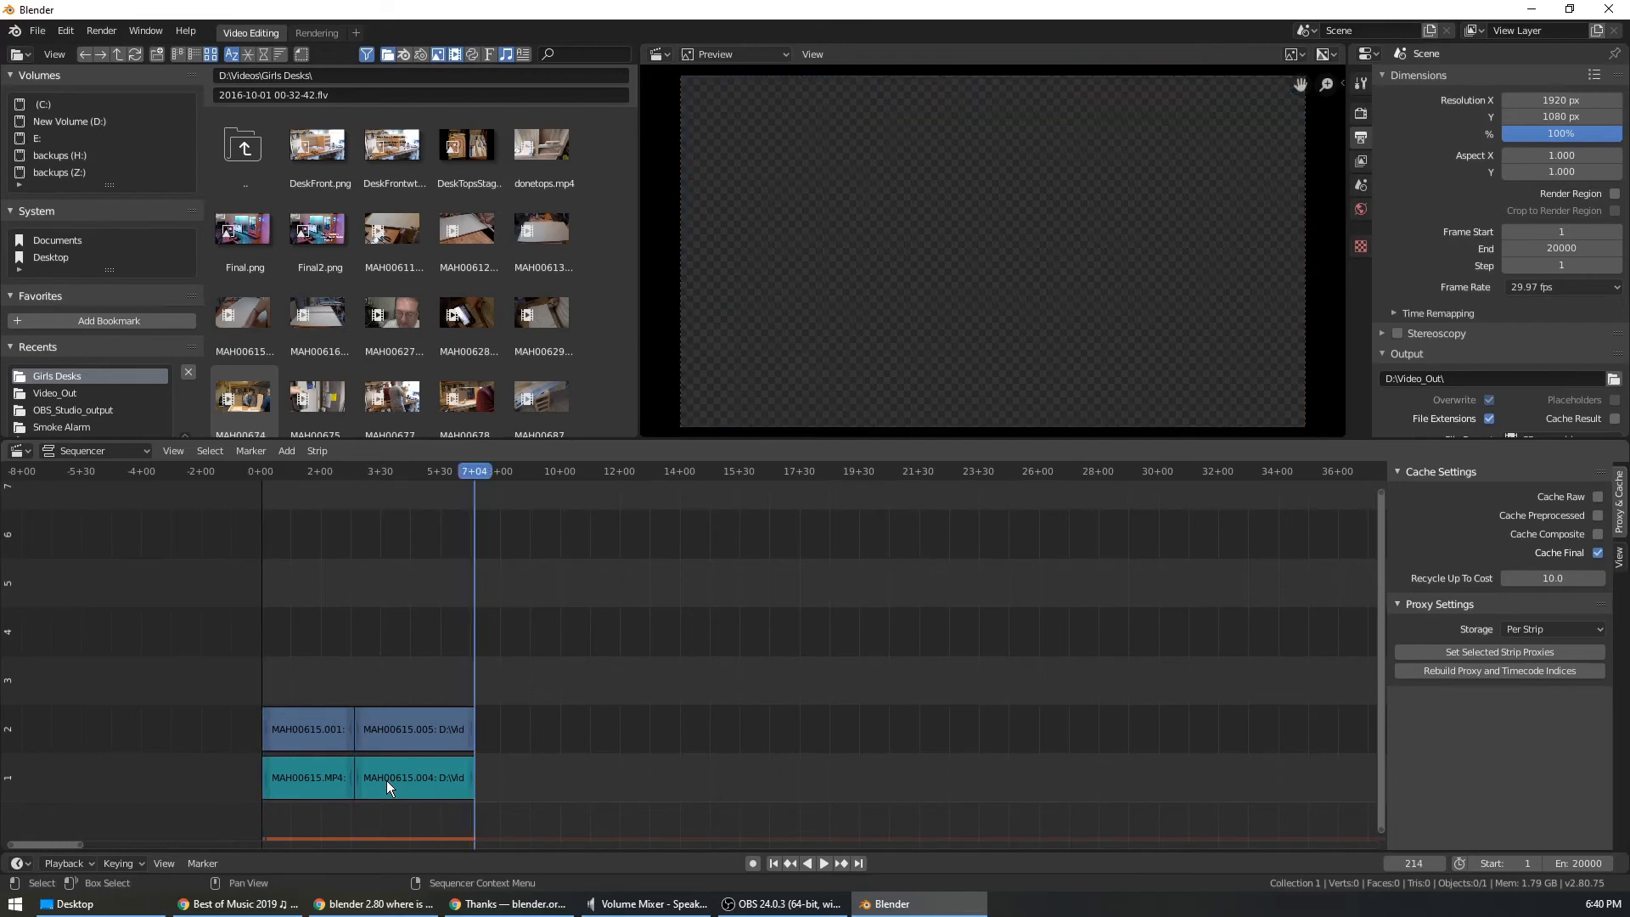
key(Page_Down)
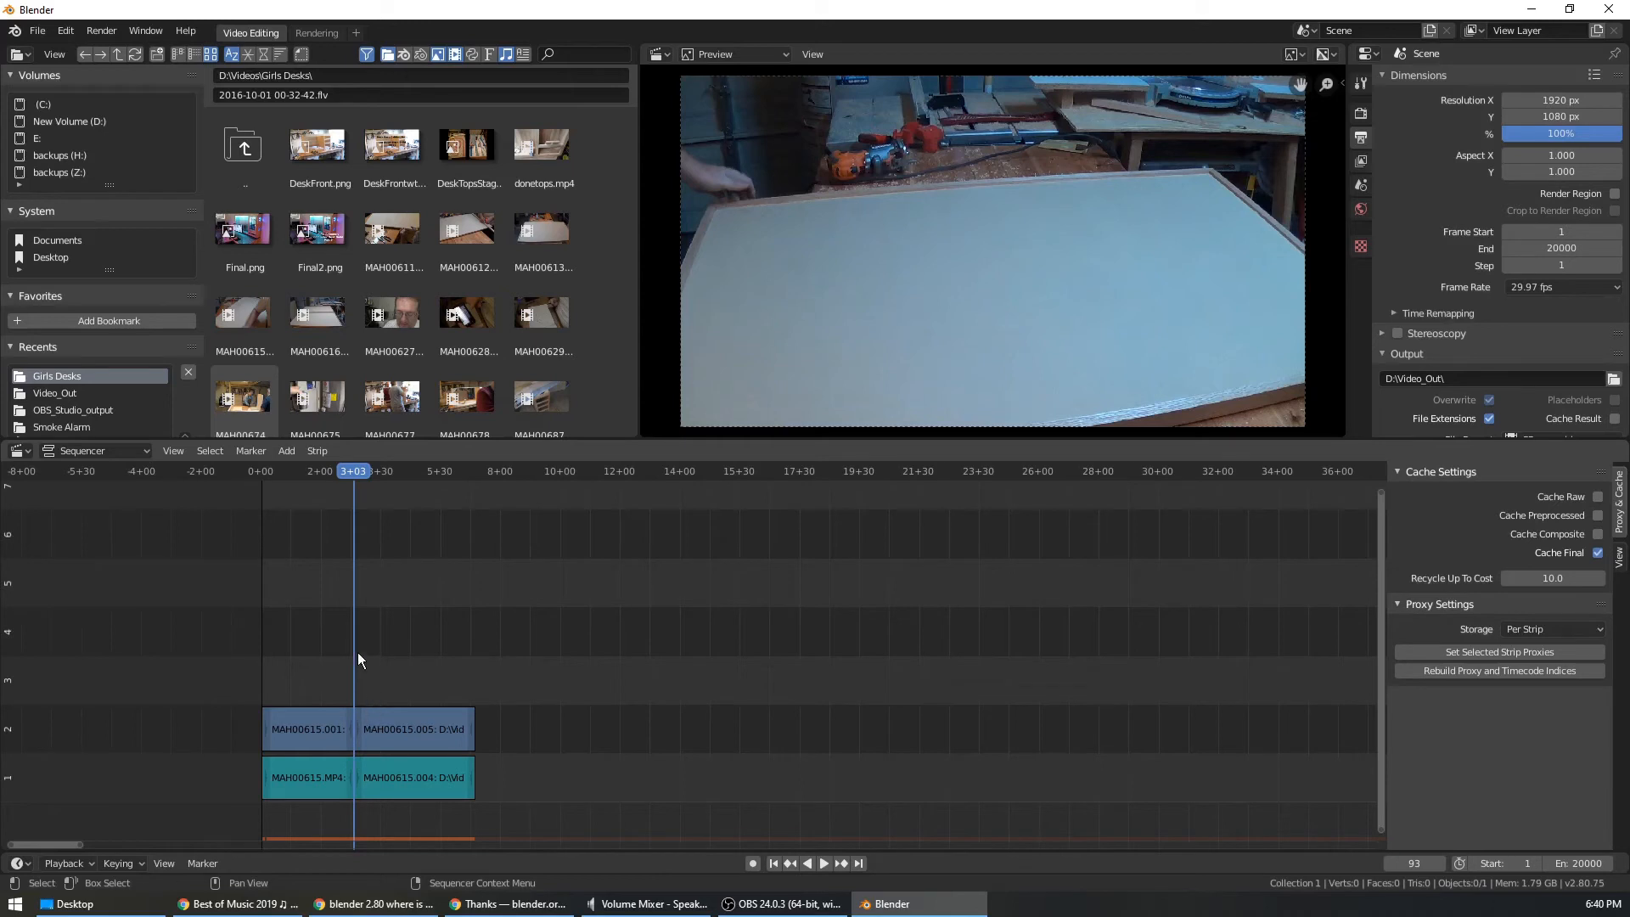
Add a black Color strip at the join on channel 3 and slide it back so that it straddles the cut.
click(285, 451)
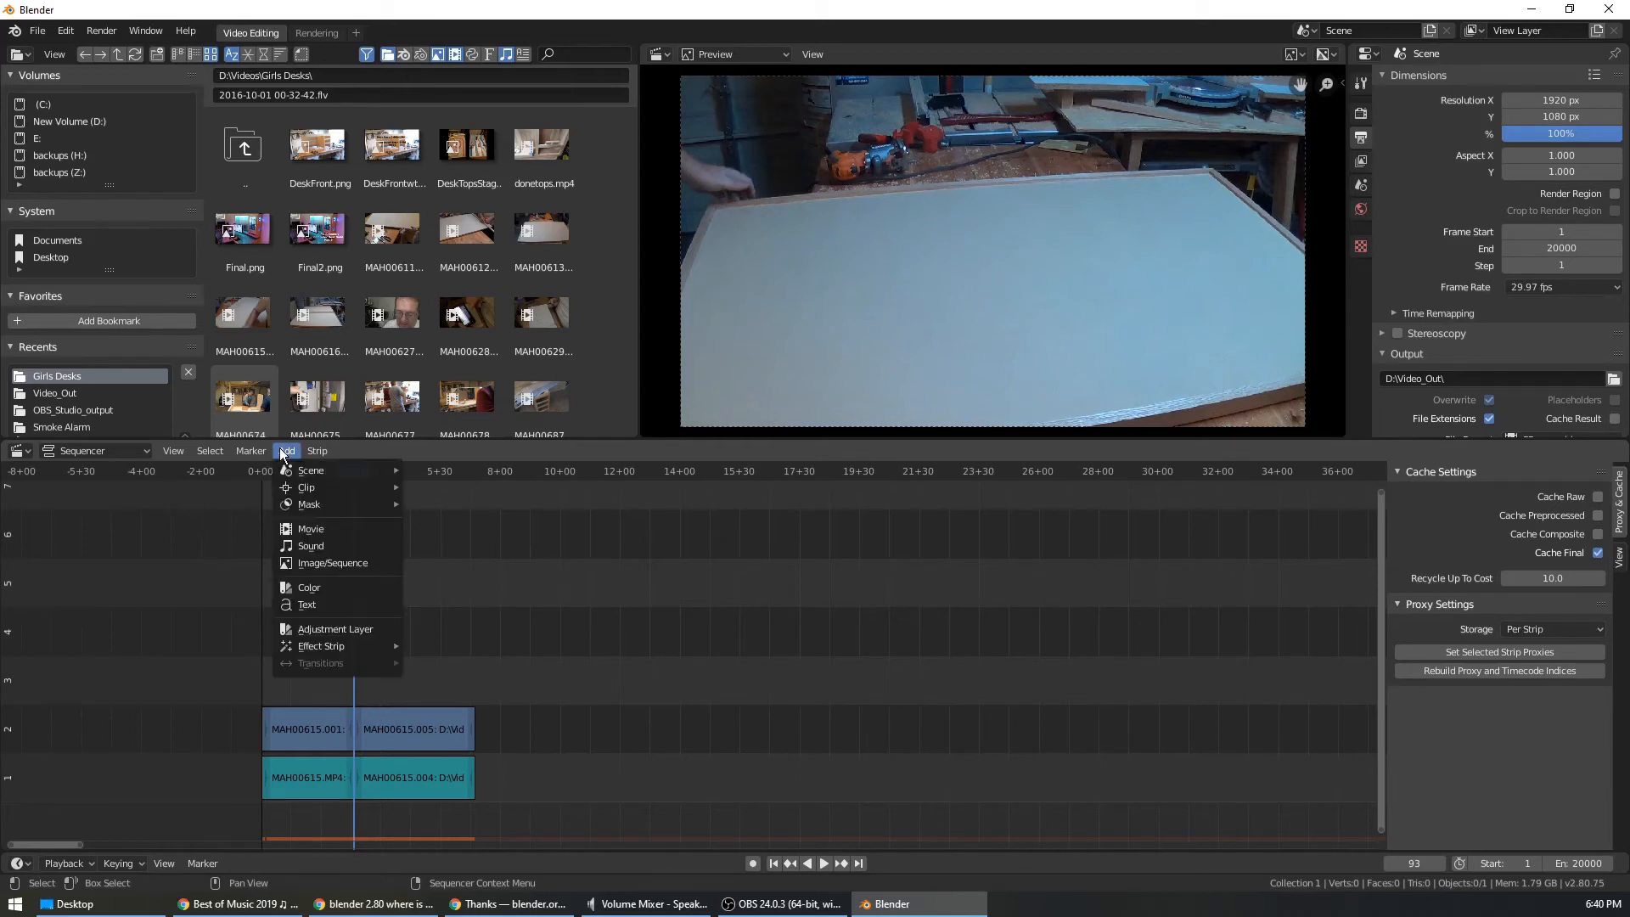
click(343, 589)
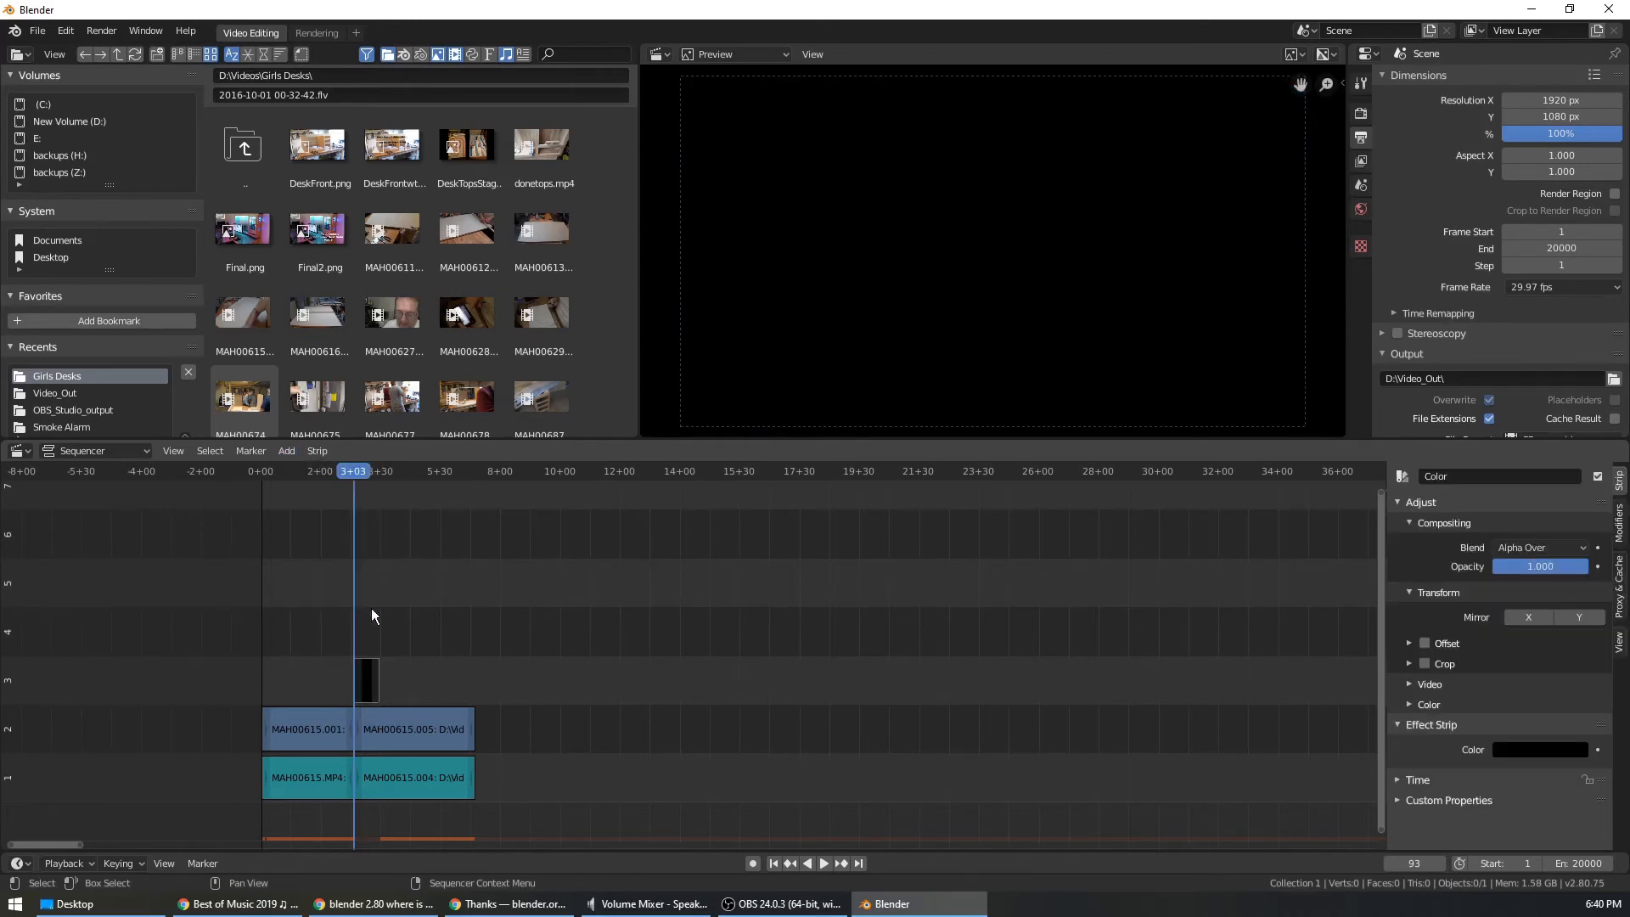
right_click(361, 675)
click(391, 676)
click(369, 666)
key(g)
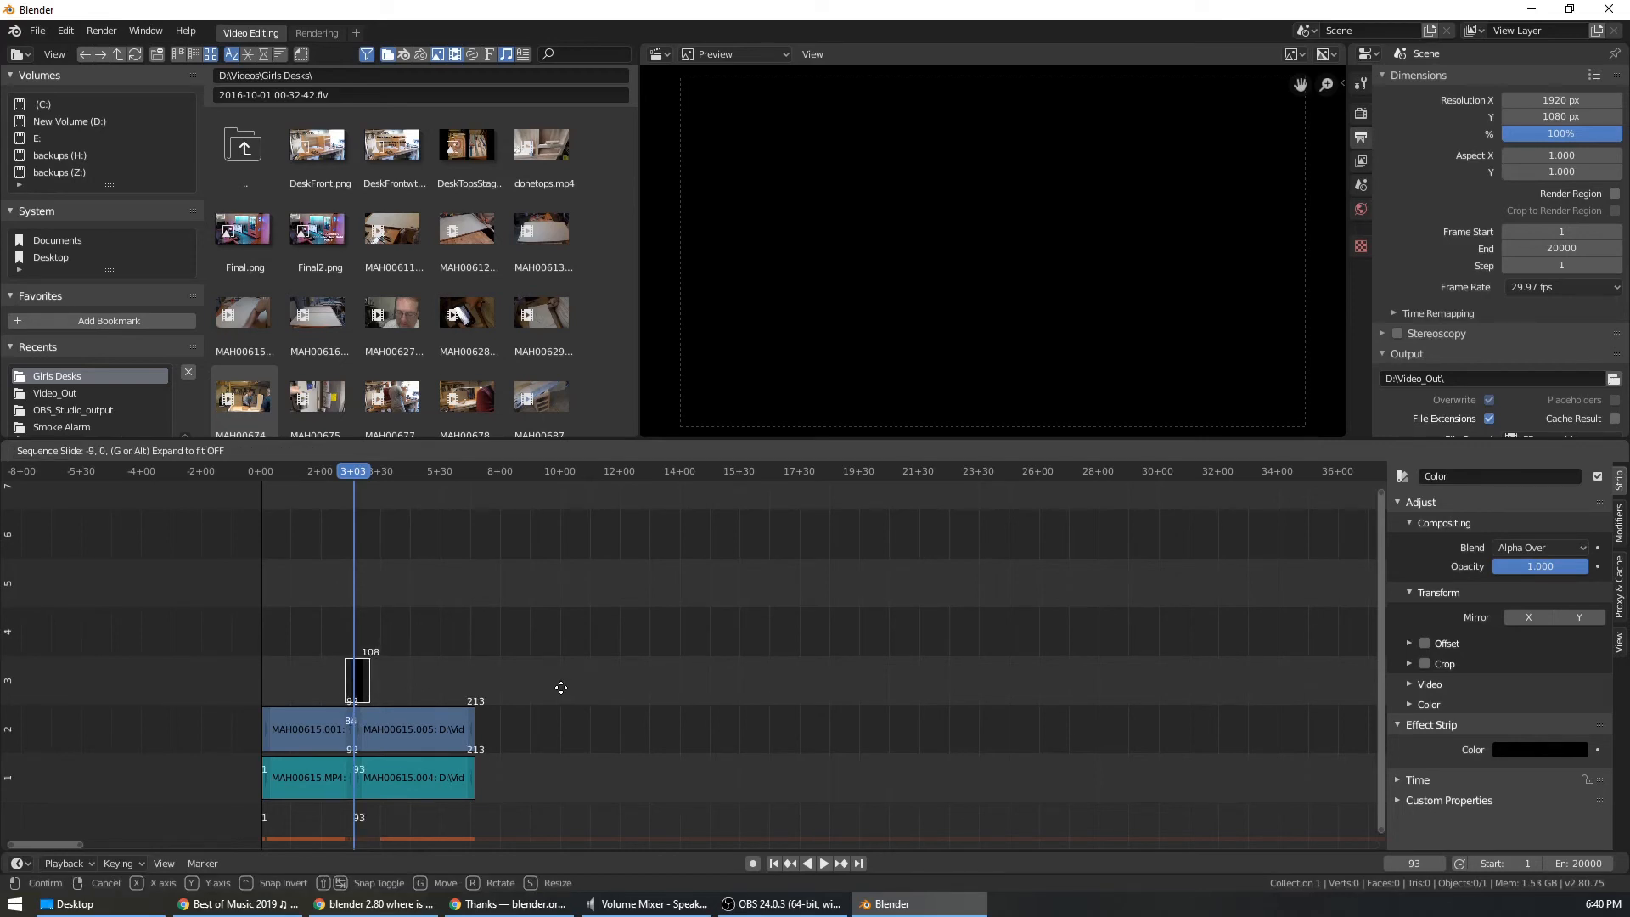
click(560, 692)
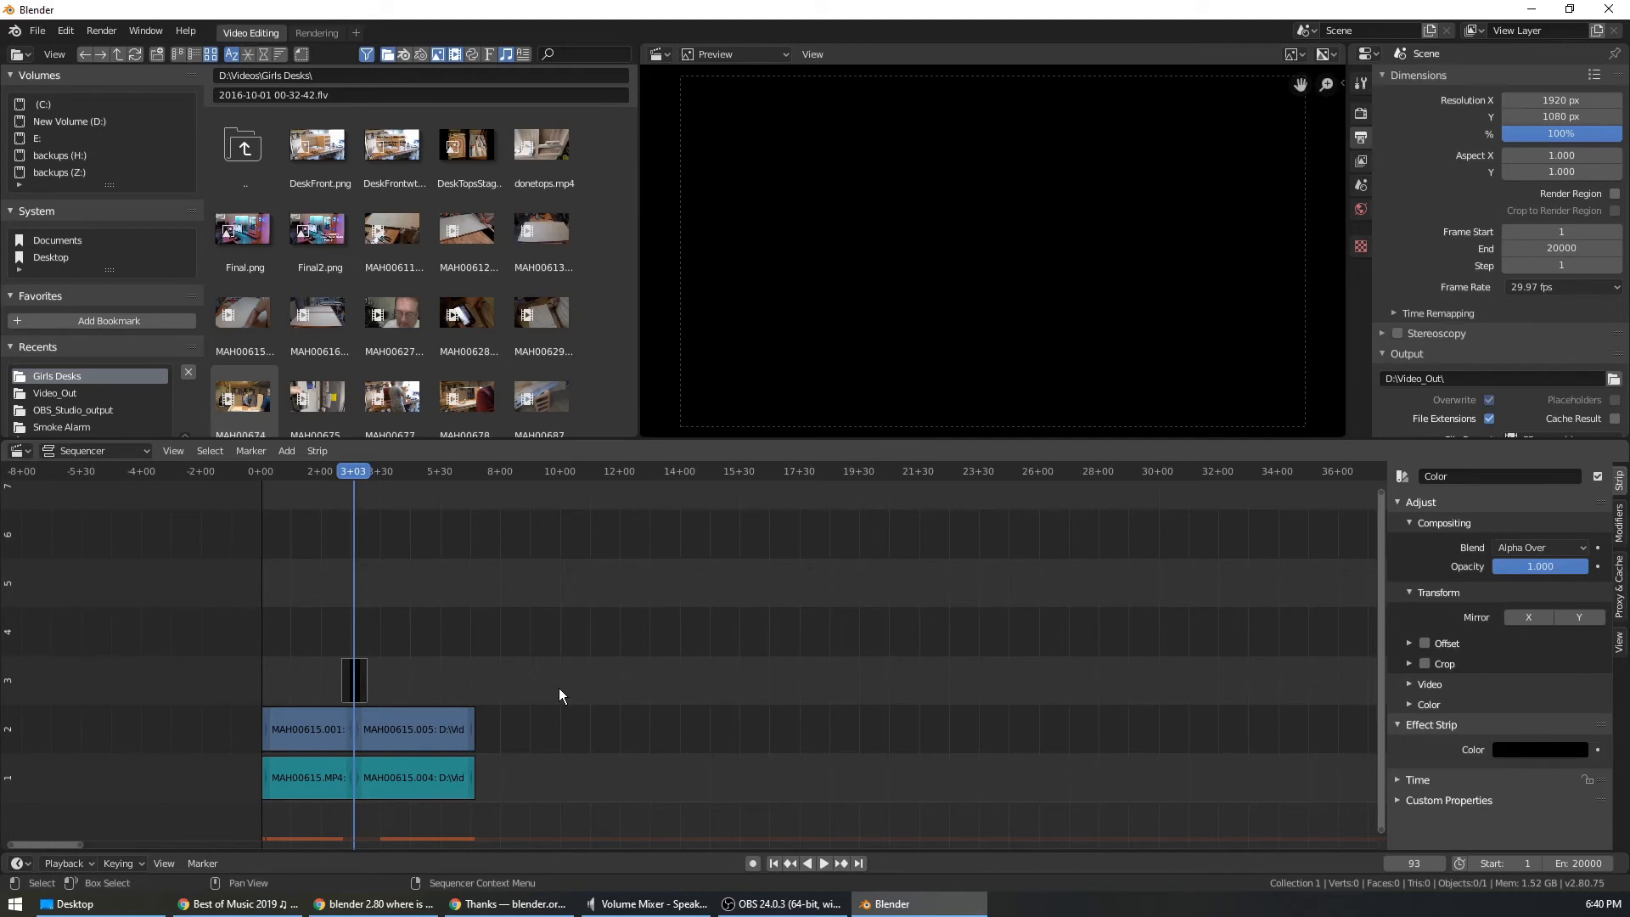
Trim the end of the black Color strip slightly so that it extends about equally on both sides of the cut.
scroll(285, 690, up, 9)
middle_drag(255, 671, 1097, 617)
scroll(888, 688, up, 5)
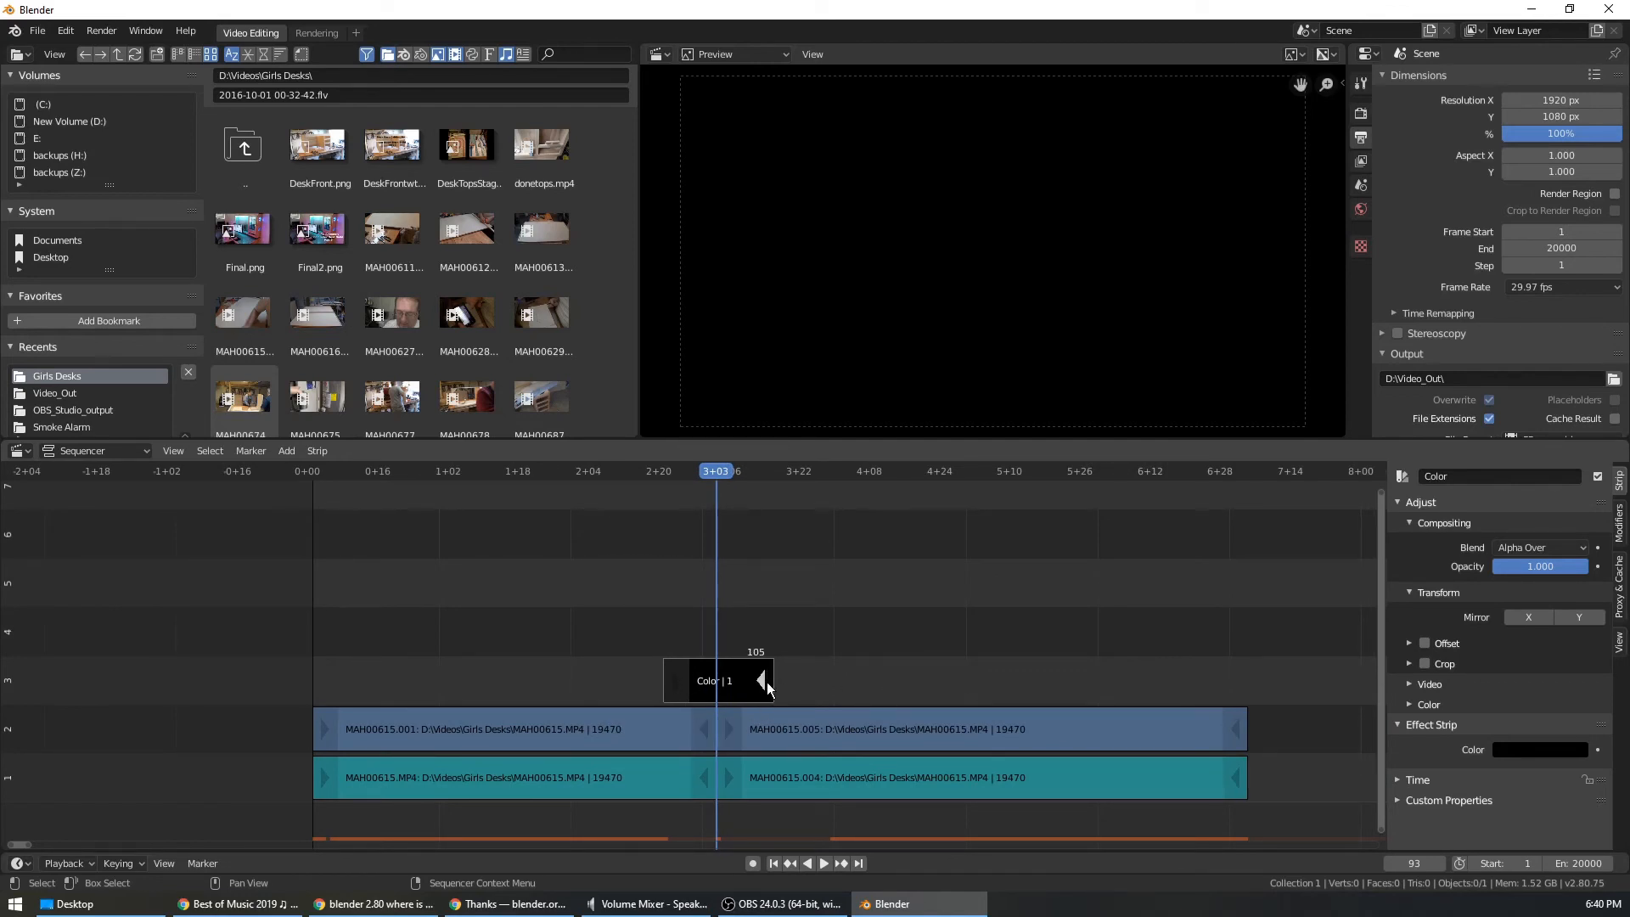
mouse_move(769, 681)
mouse_down()
mouse_move(921, 679)
mouse_move(776, 679)
mouse_move(828, 690)
mouse_move(756, 695)
mouse_up()
click(797, 690)
click(703, 680)
click(917, 732)
click(711, 675)
click(591, 778)
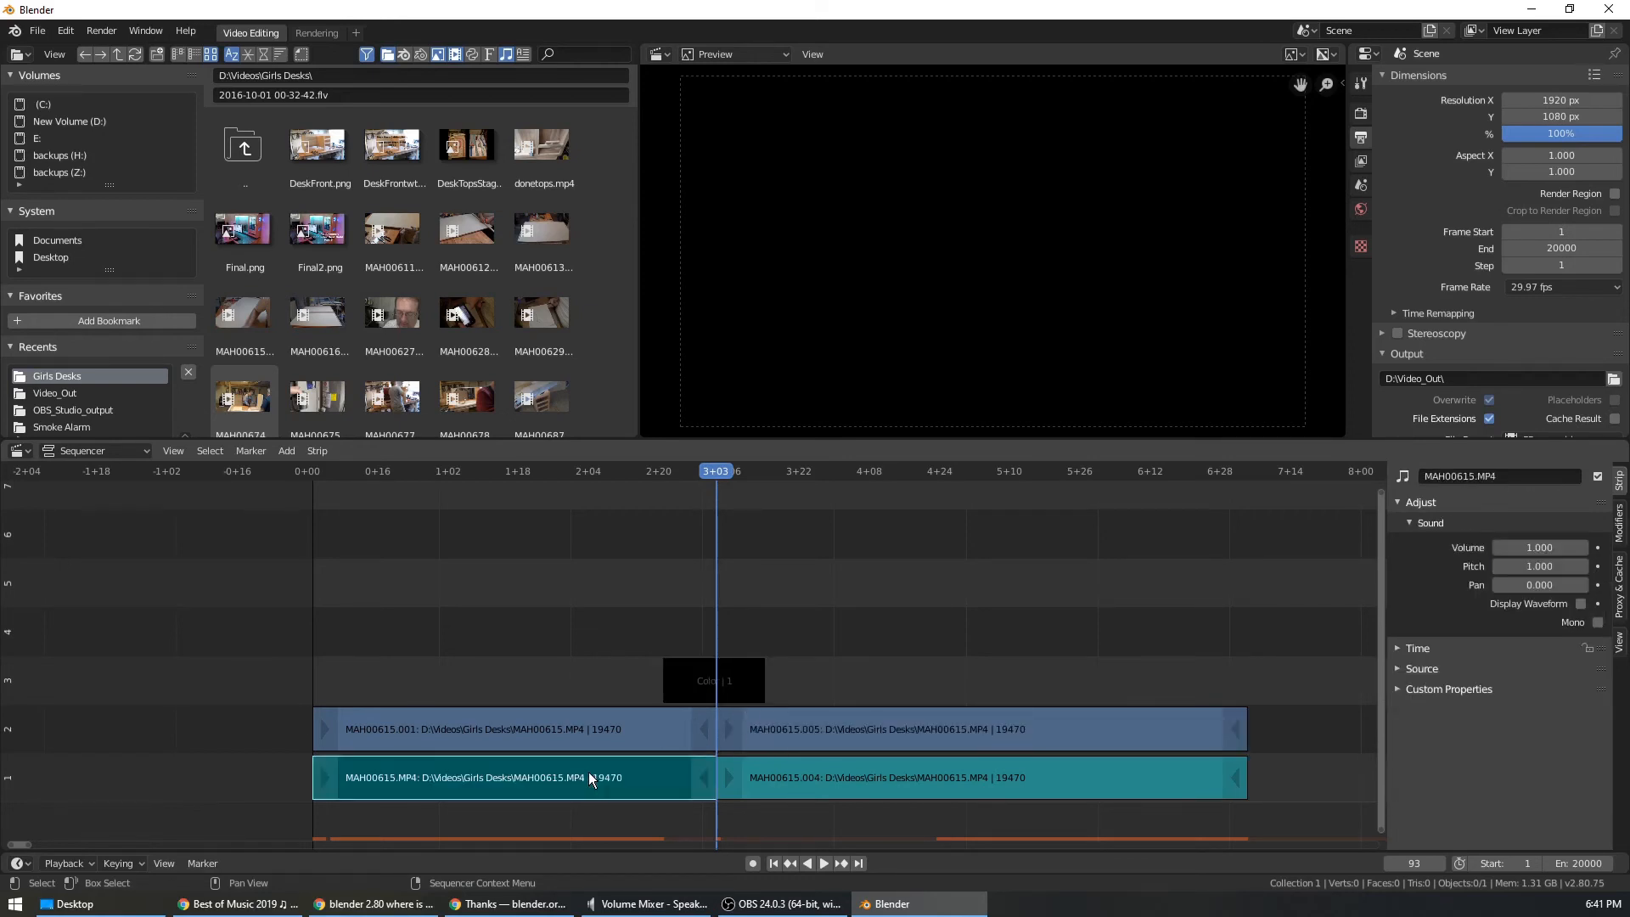
Add a Gamma Cross transition from the first video strip to the black Color strip.
click(609, 730)
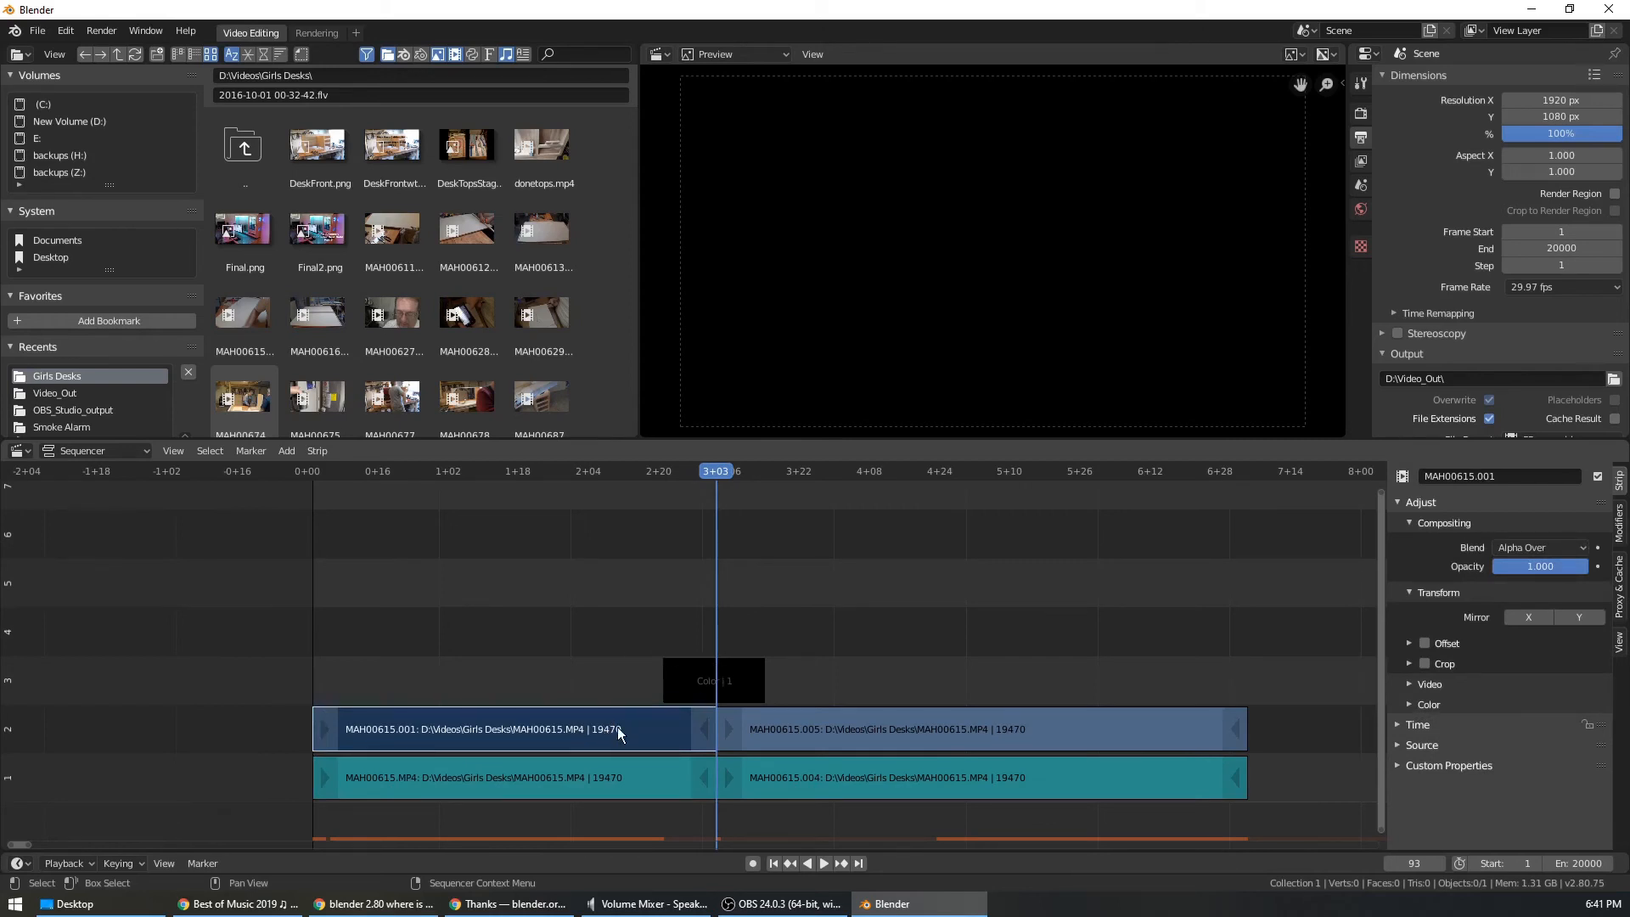
click(707, 681)
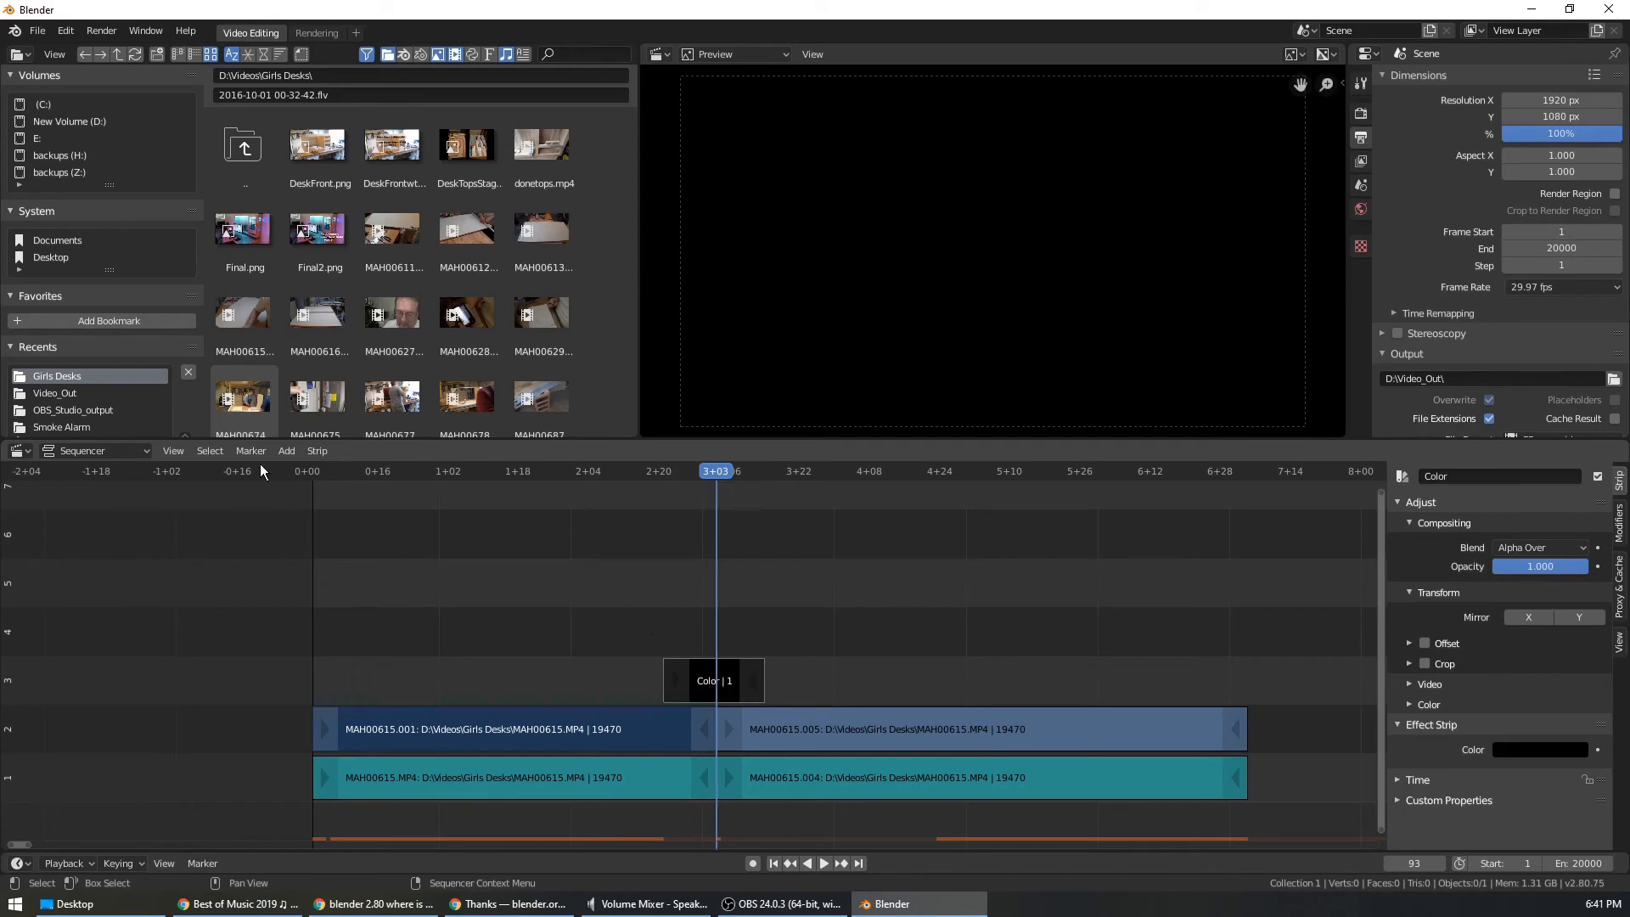
click(284, 451)
mouse_move(324, 665)
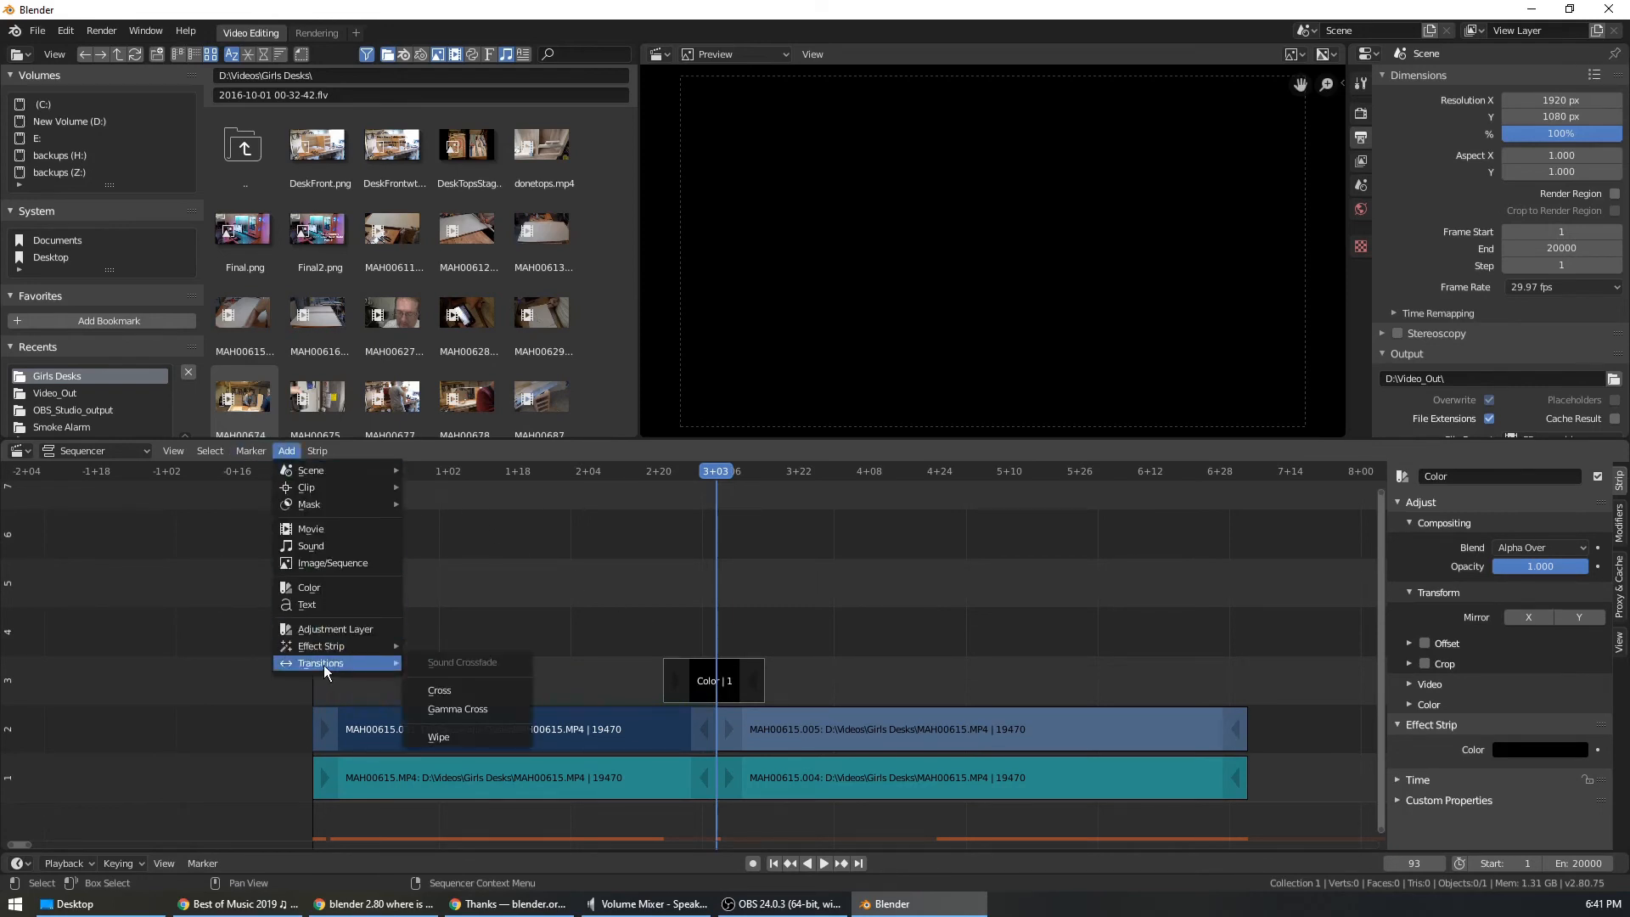
click(457, 710)
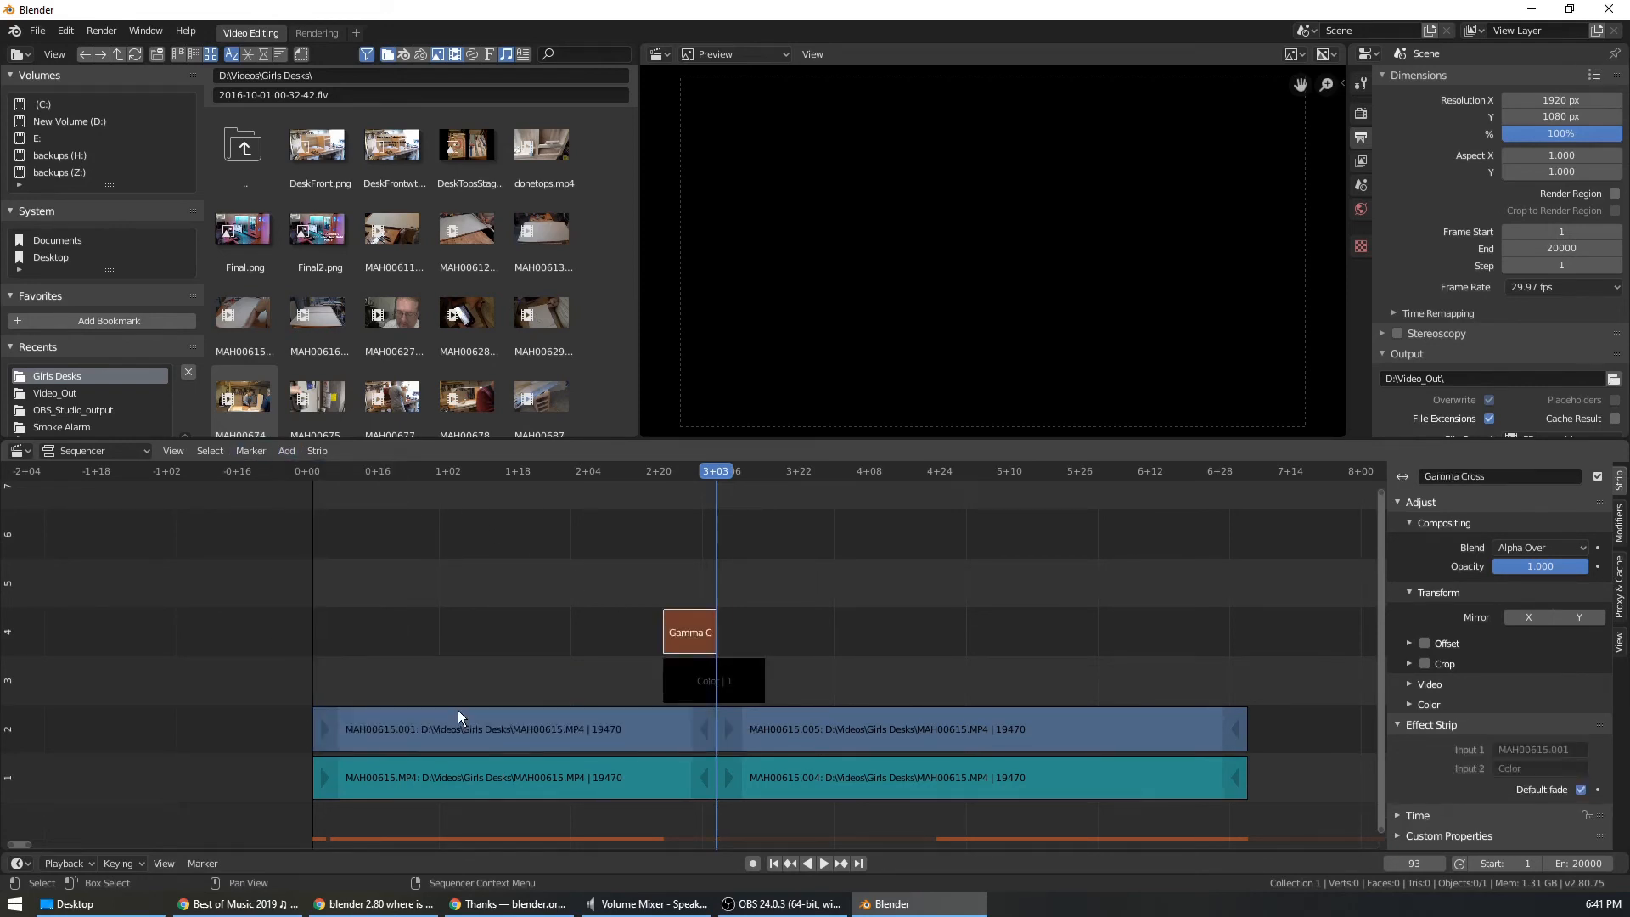
Add a Gamma Cross transition from the black Color strip to the second video strip and scrub to frame 112 to check the fade.
click(709, 680)
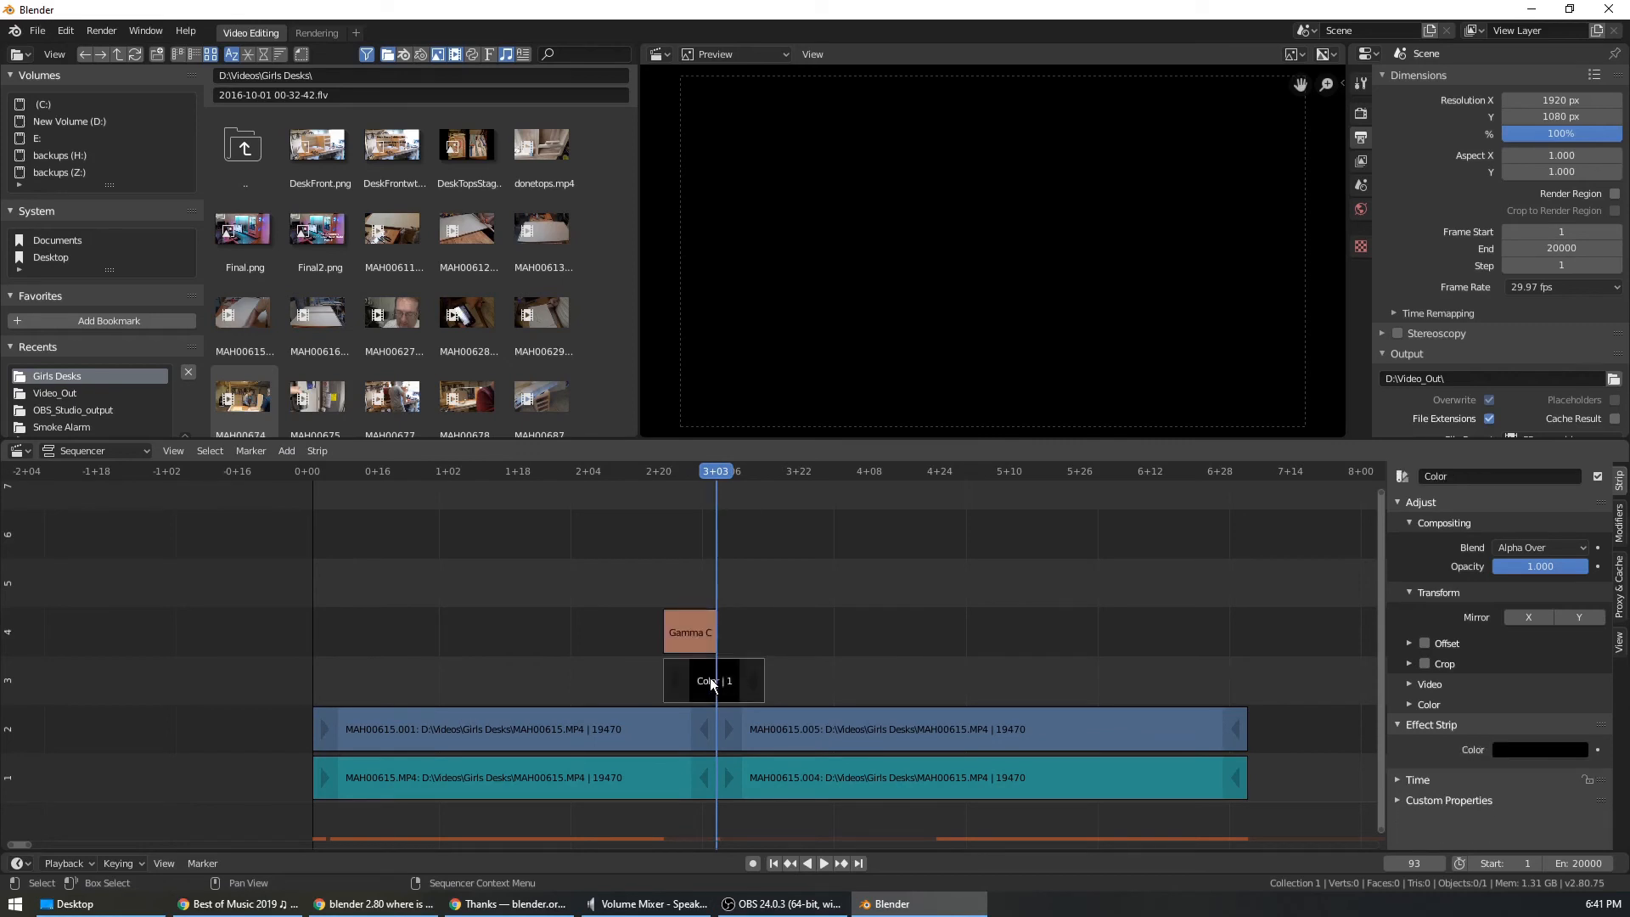
click(857, 732)
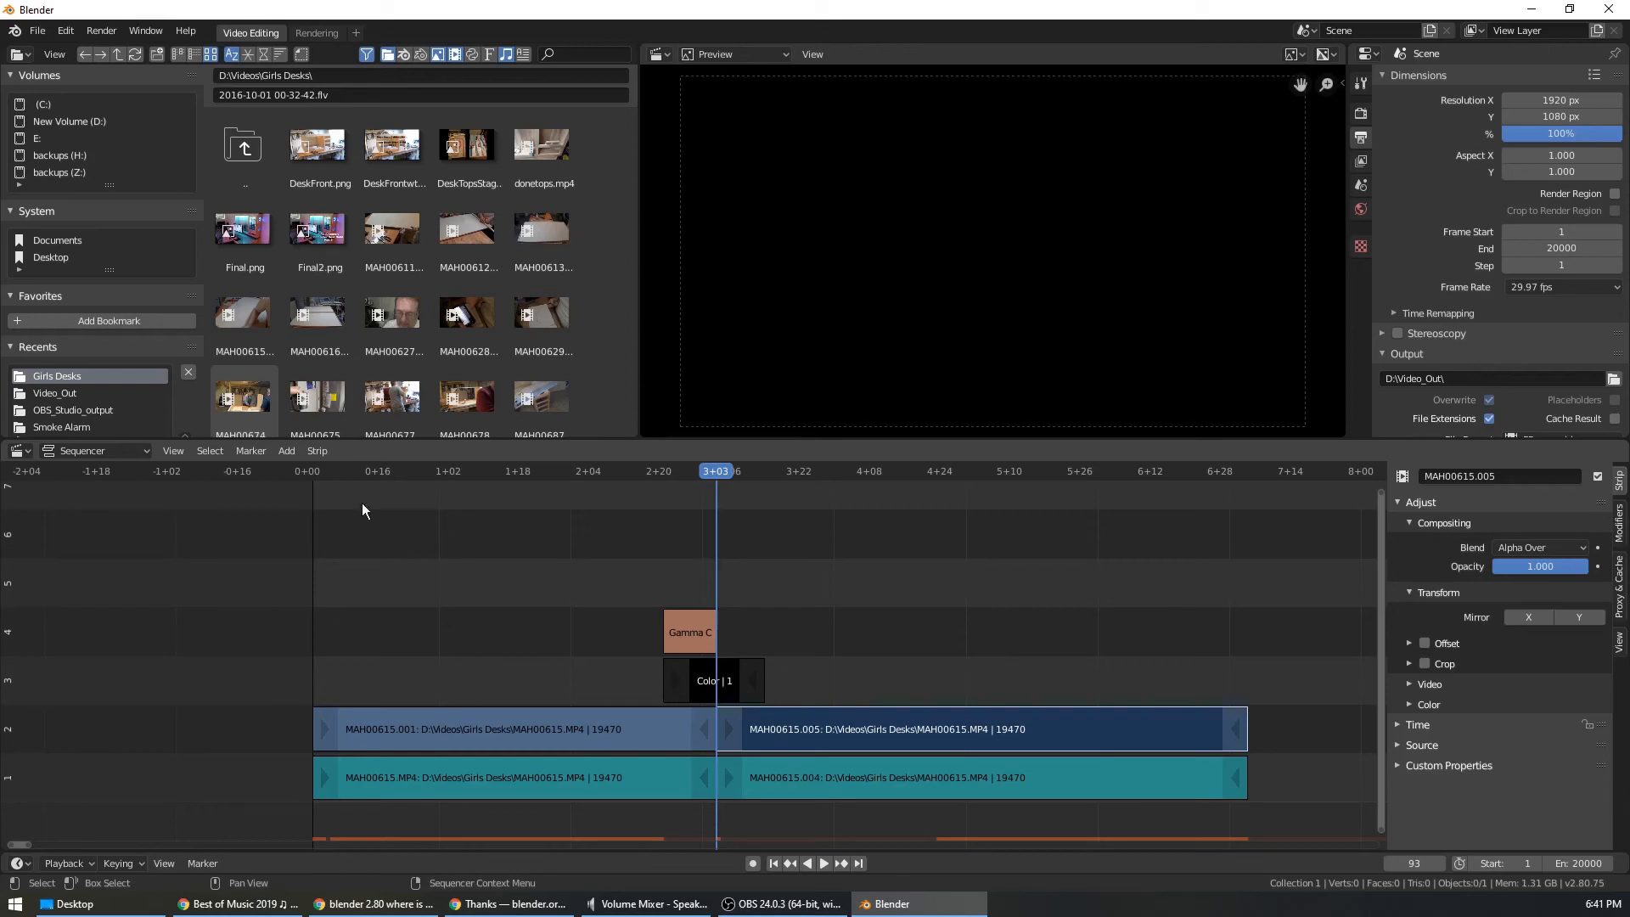
click(289, 456)
mouse_move(343, 659)
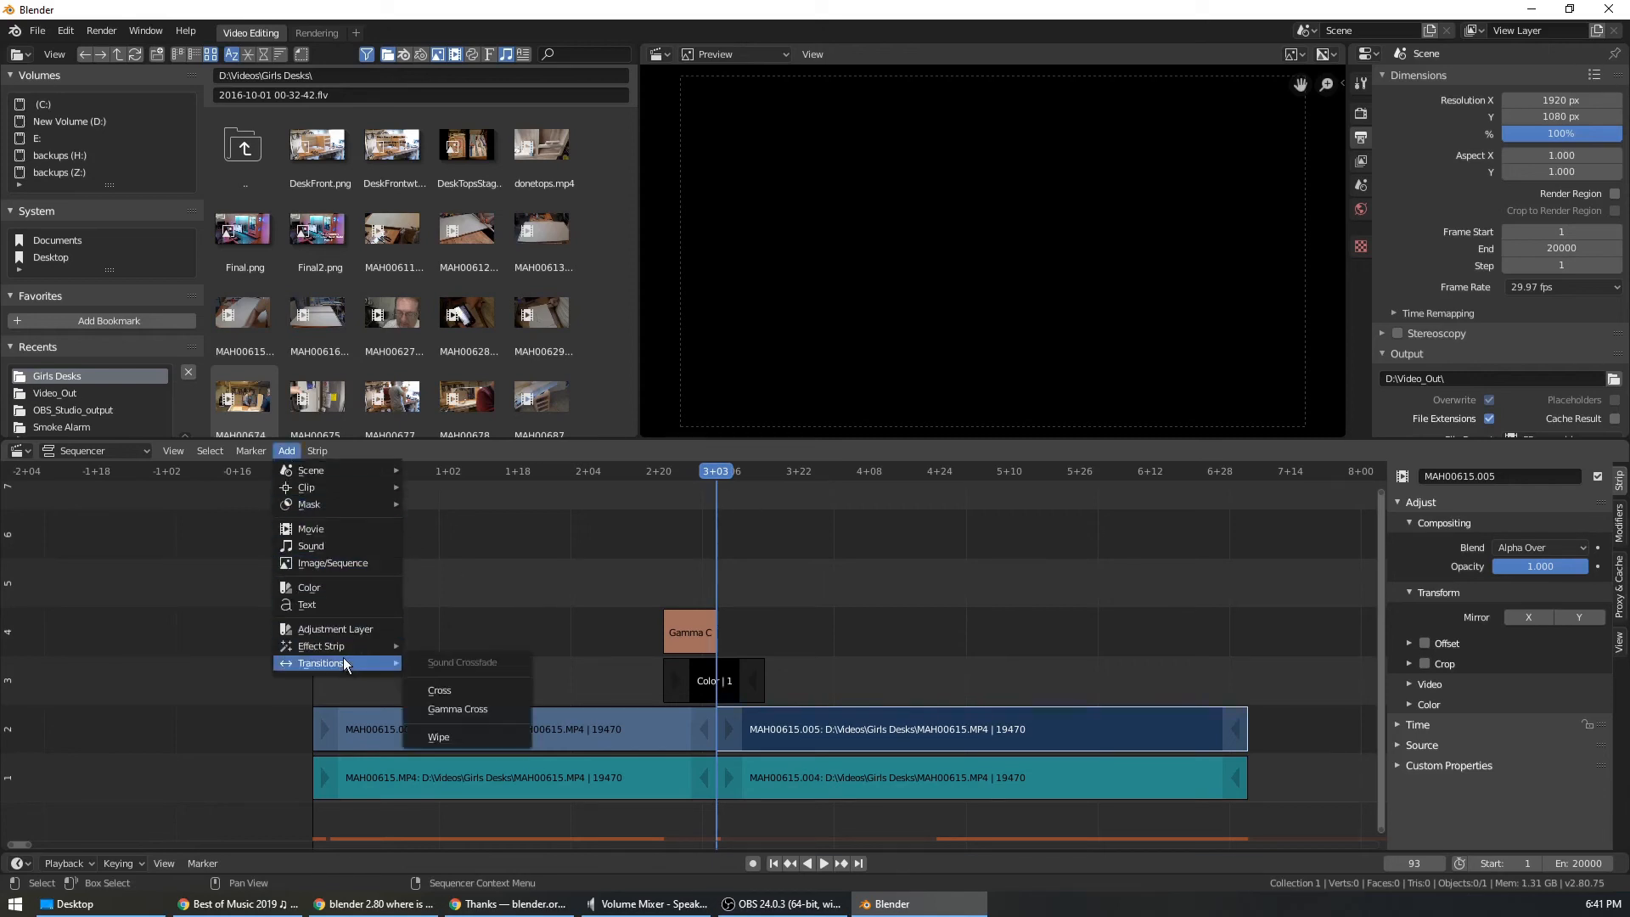
click(488, 711)
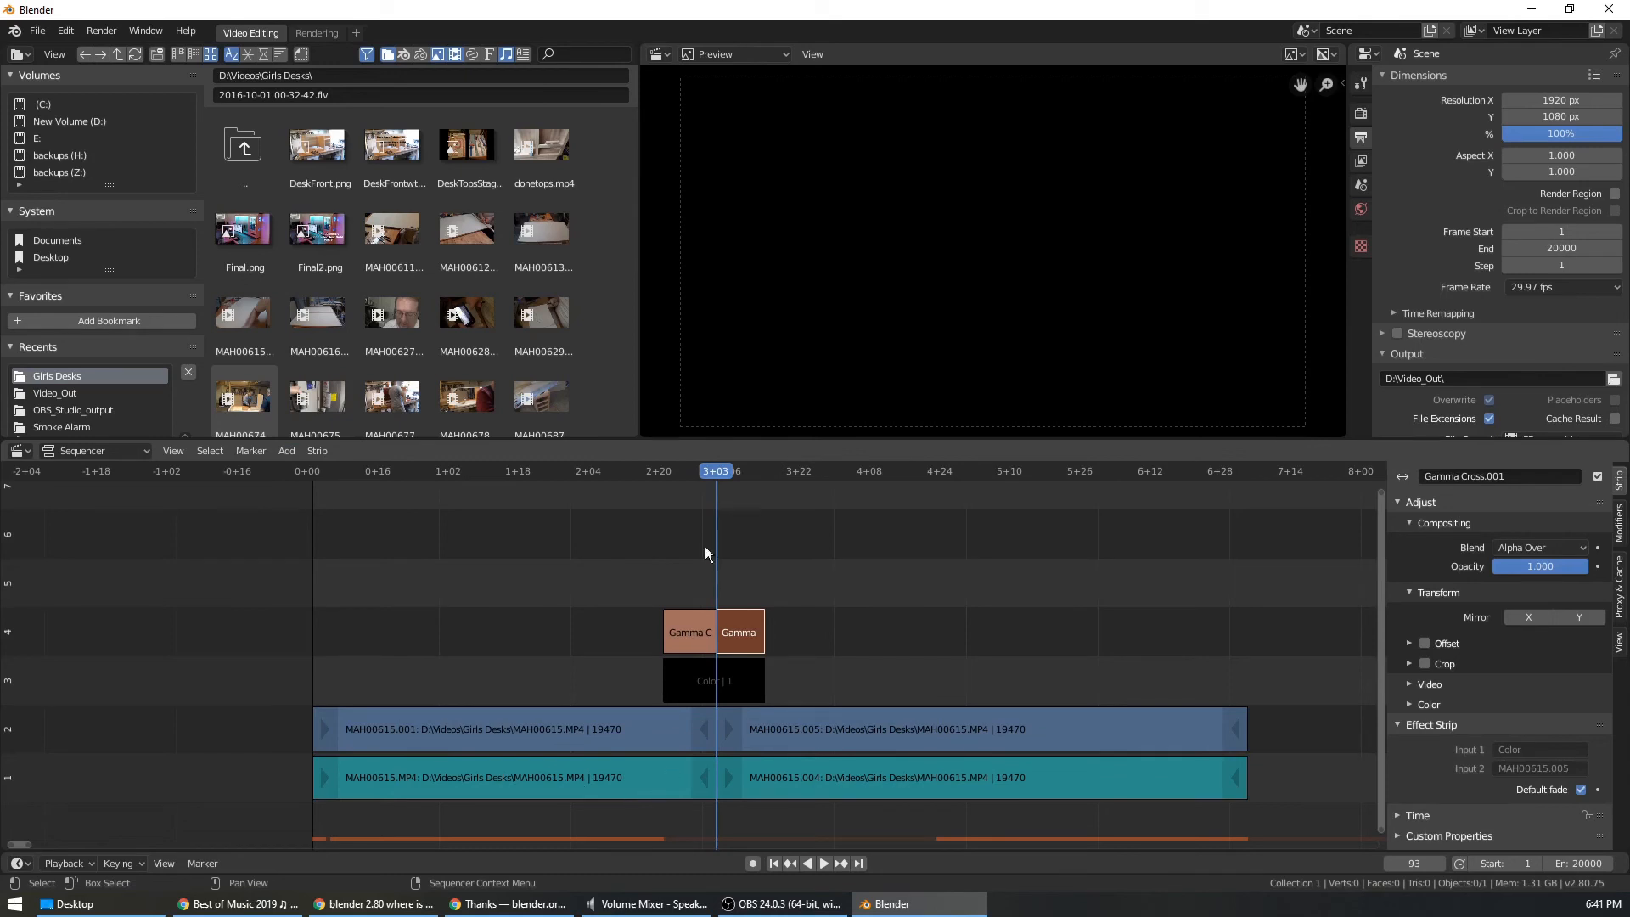
drag(721, 474, 799, 497)
click(866, 727)
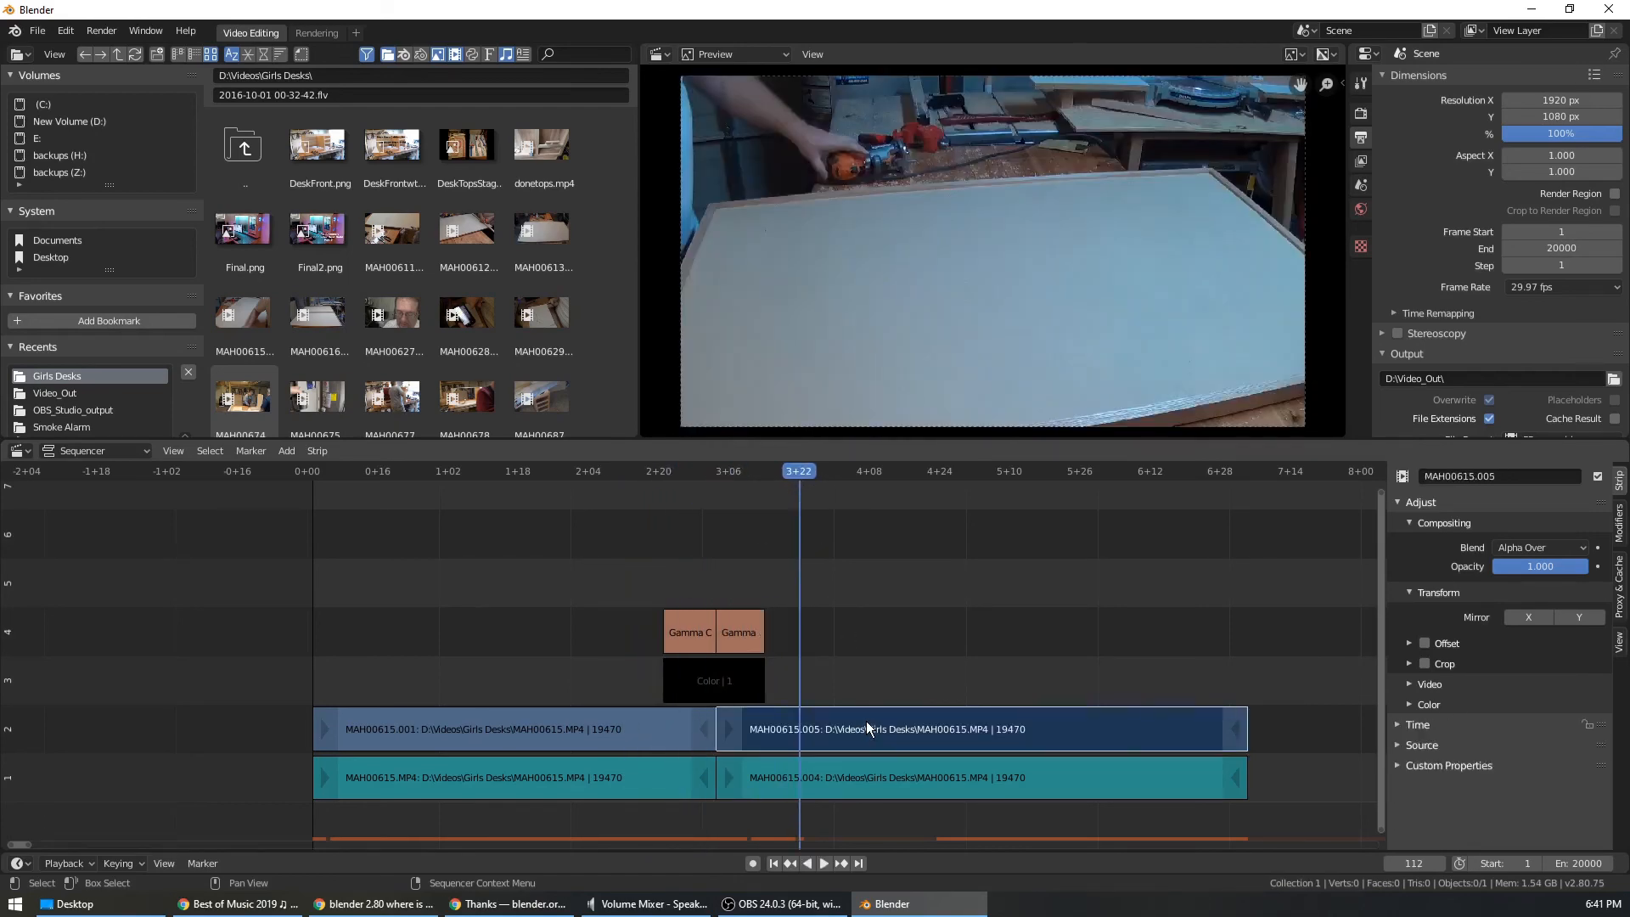
Move the playhead to the end of the last strip and set the scene's end frame to 214.
key(Page_Up)
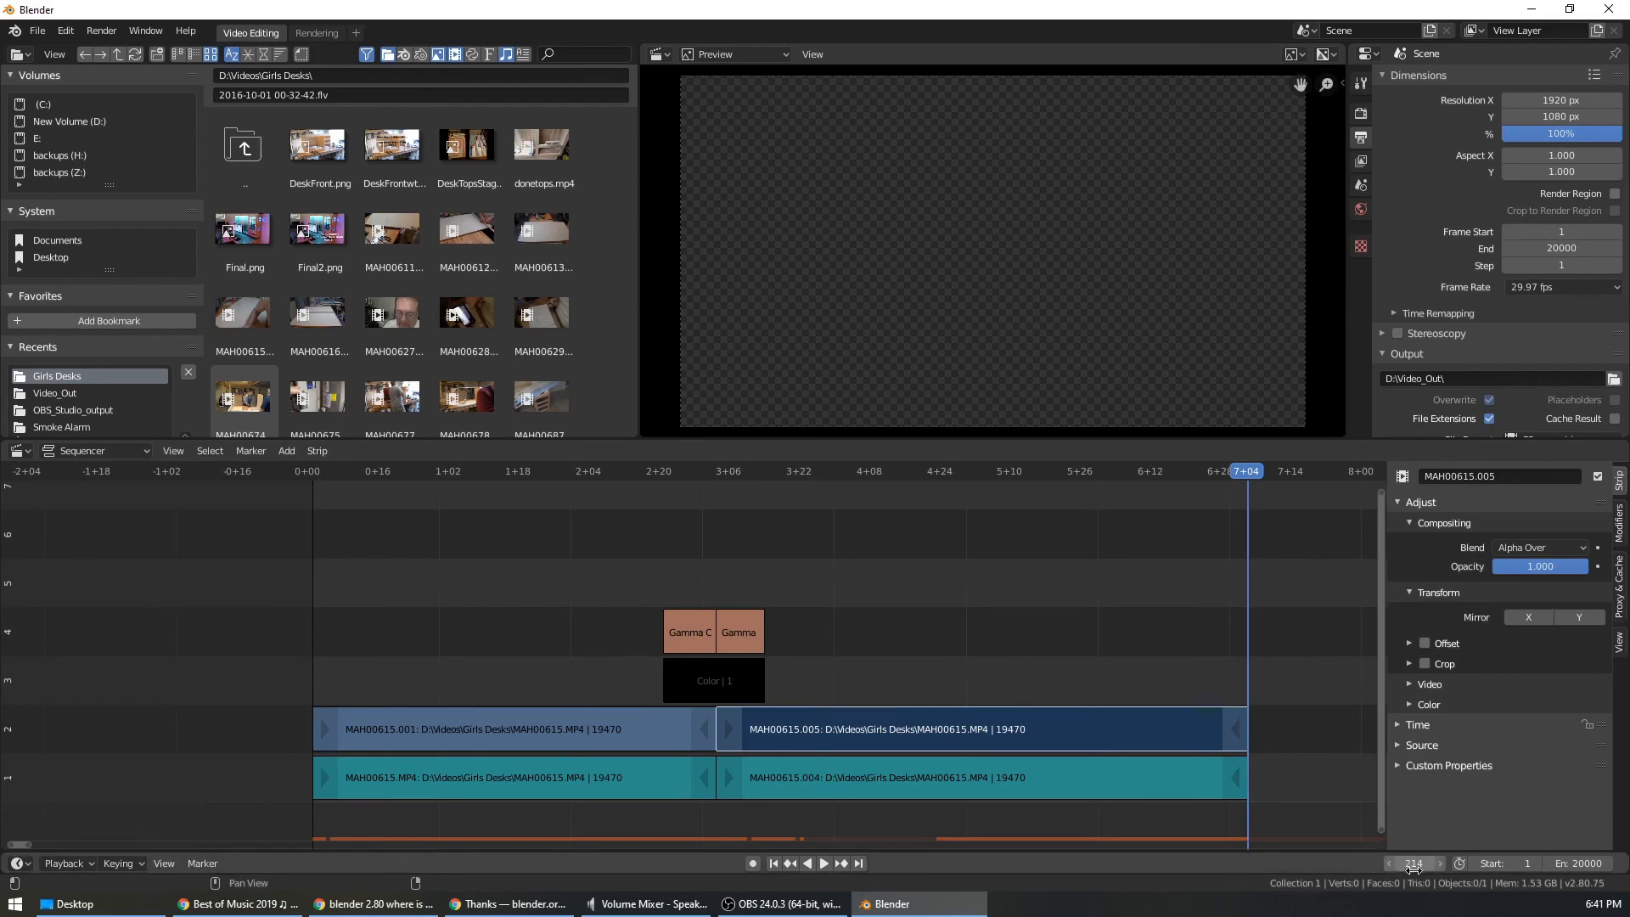
click(1571, 249)
text(2)
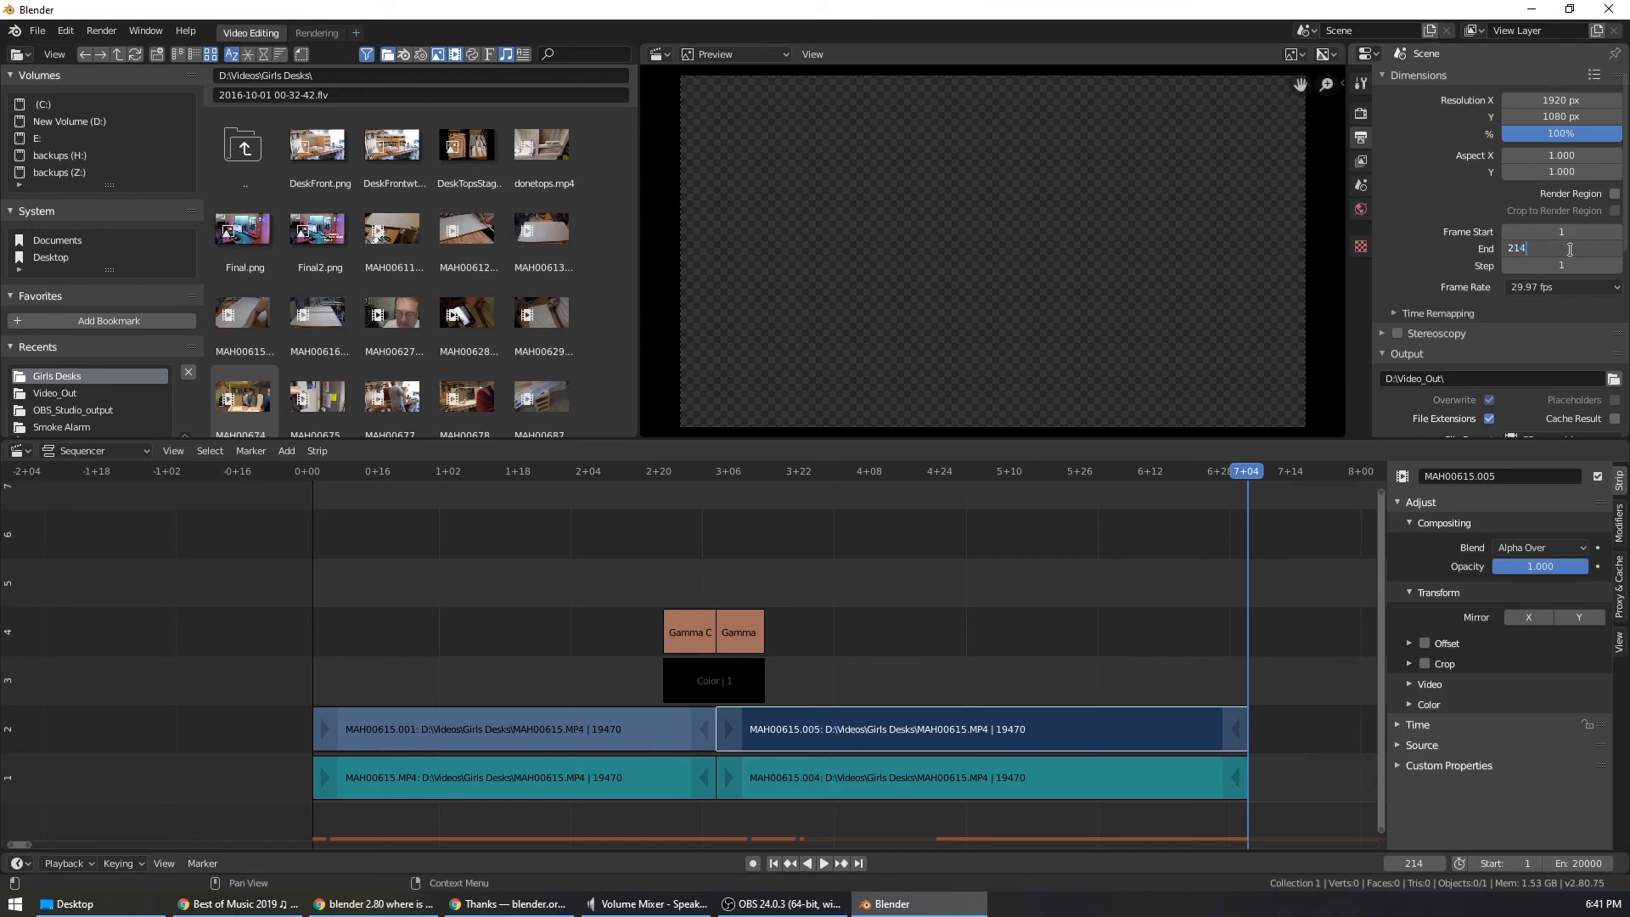
text(14)
key(Return)
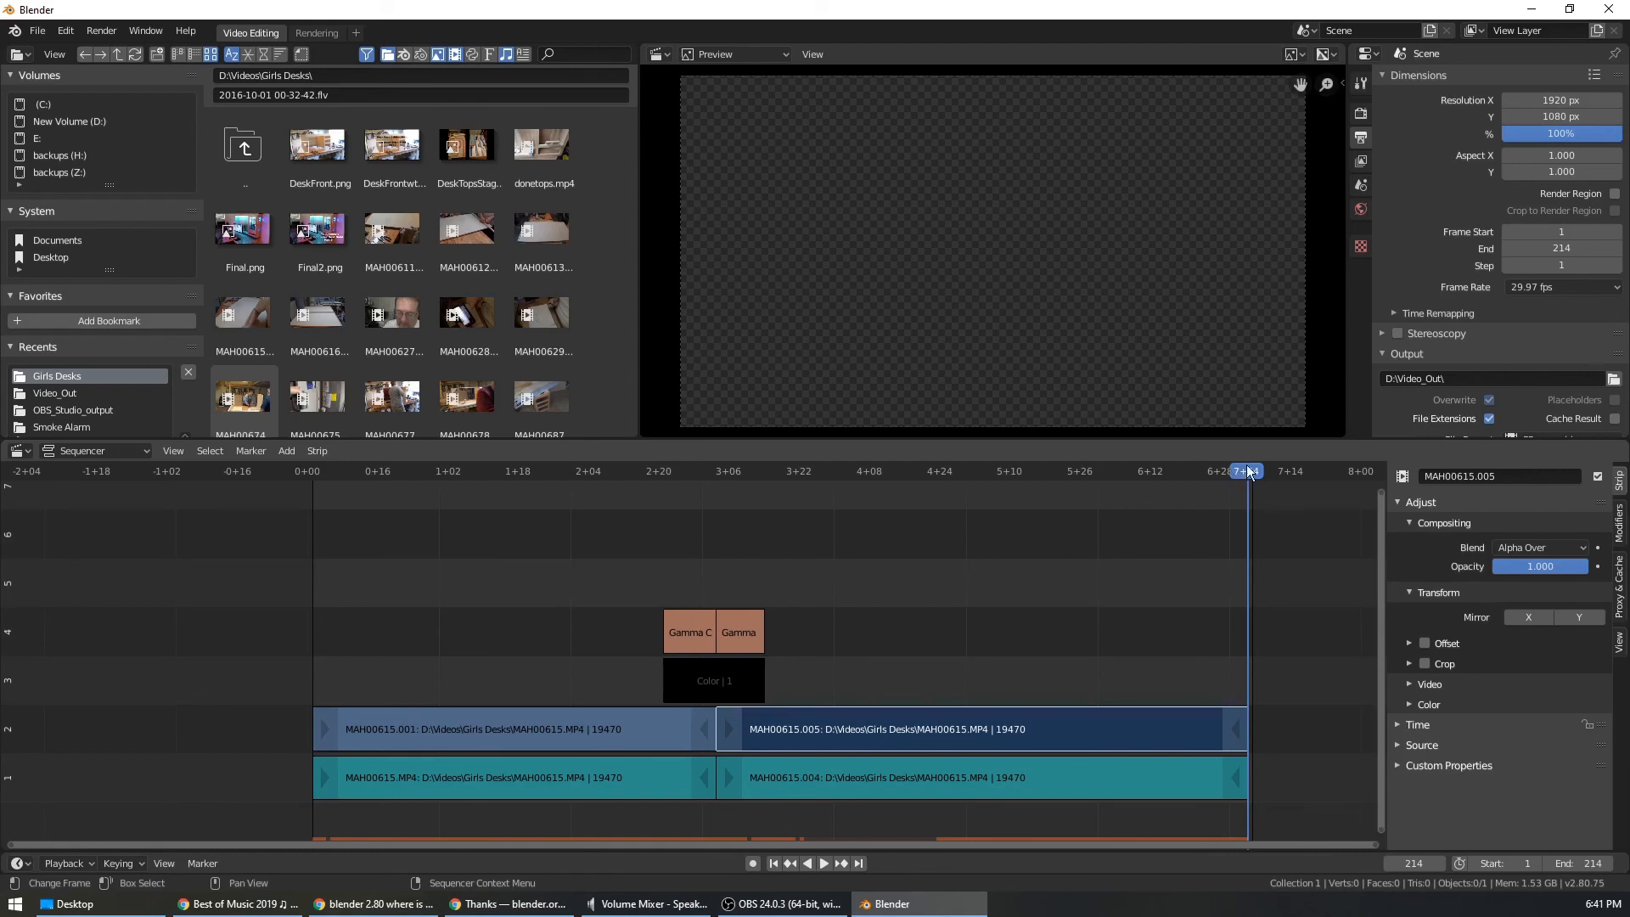
Return the playhead to frame 1 and render the edited sequence as an animation.
drag(1248, 472, 312, 470)
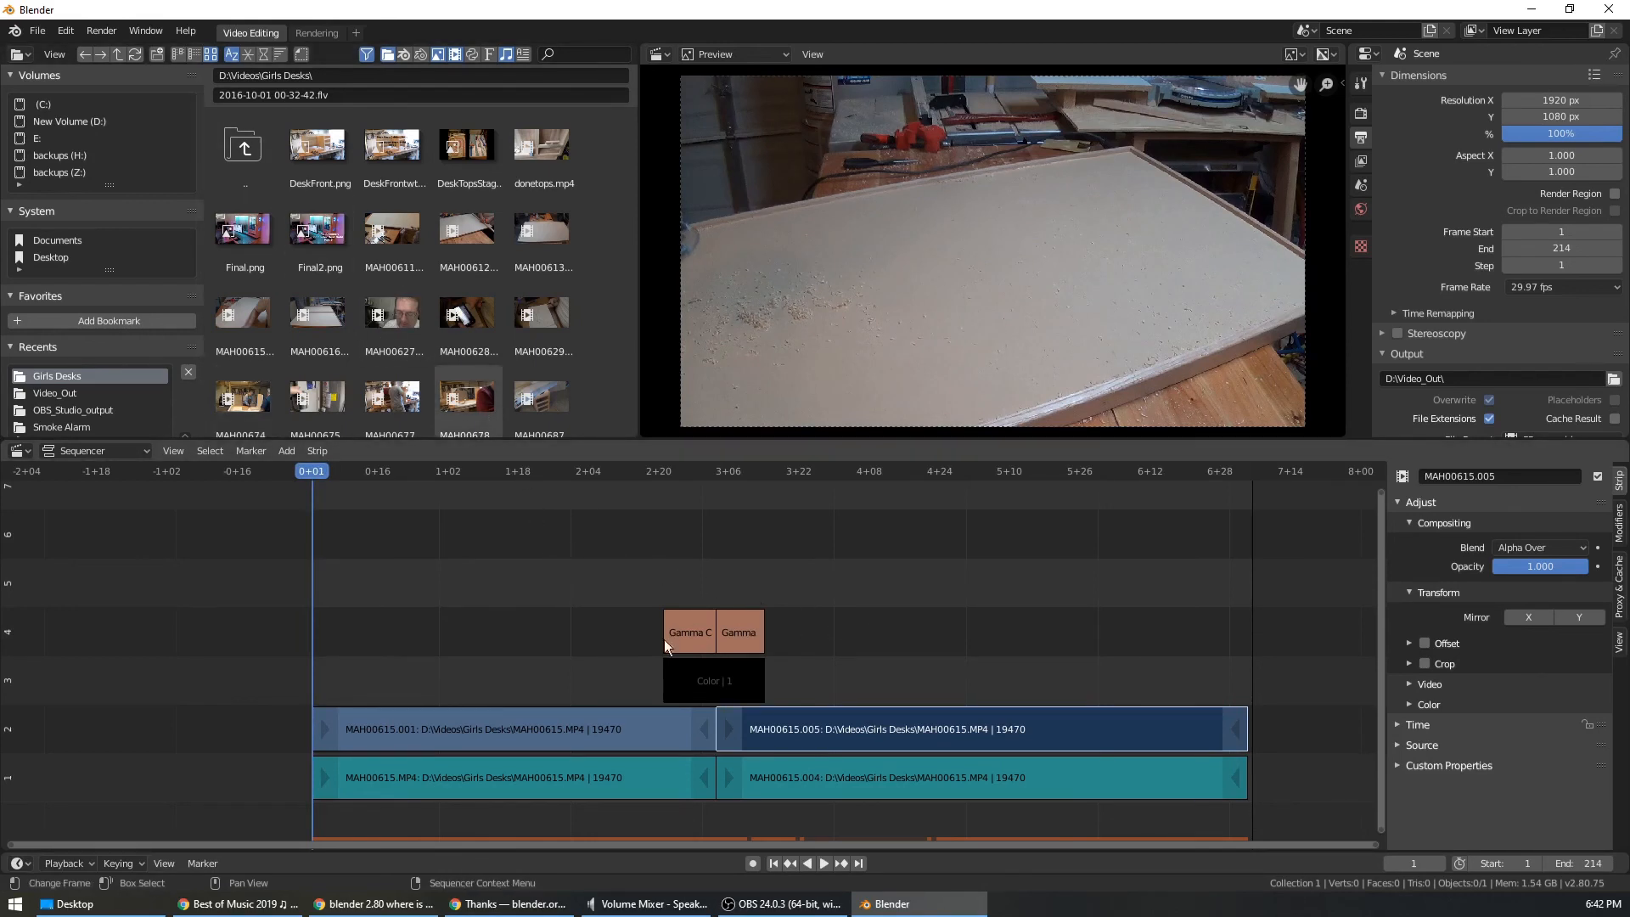
click(102, 32)
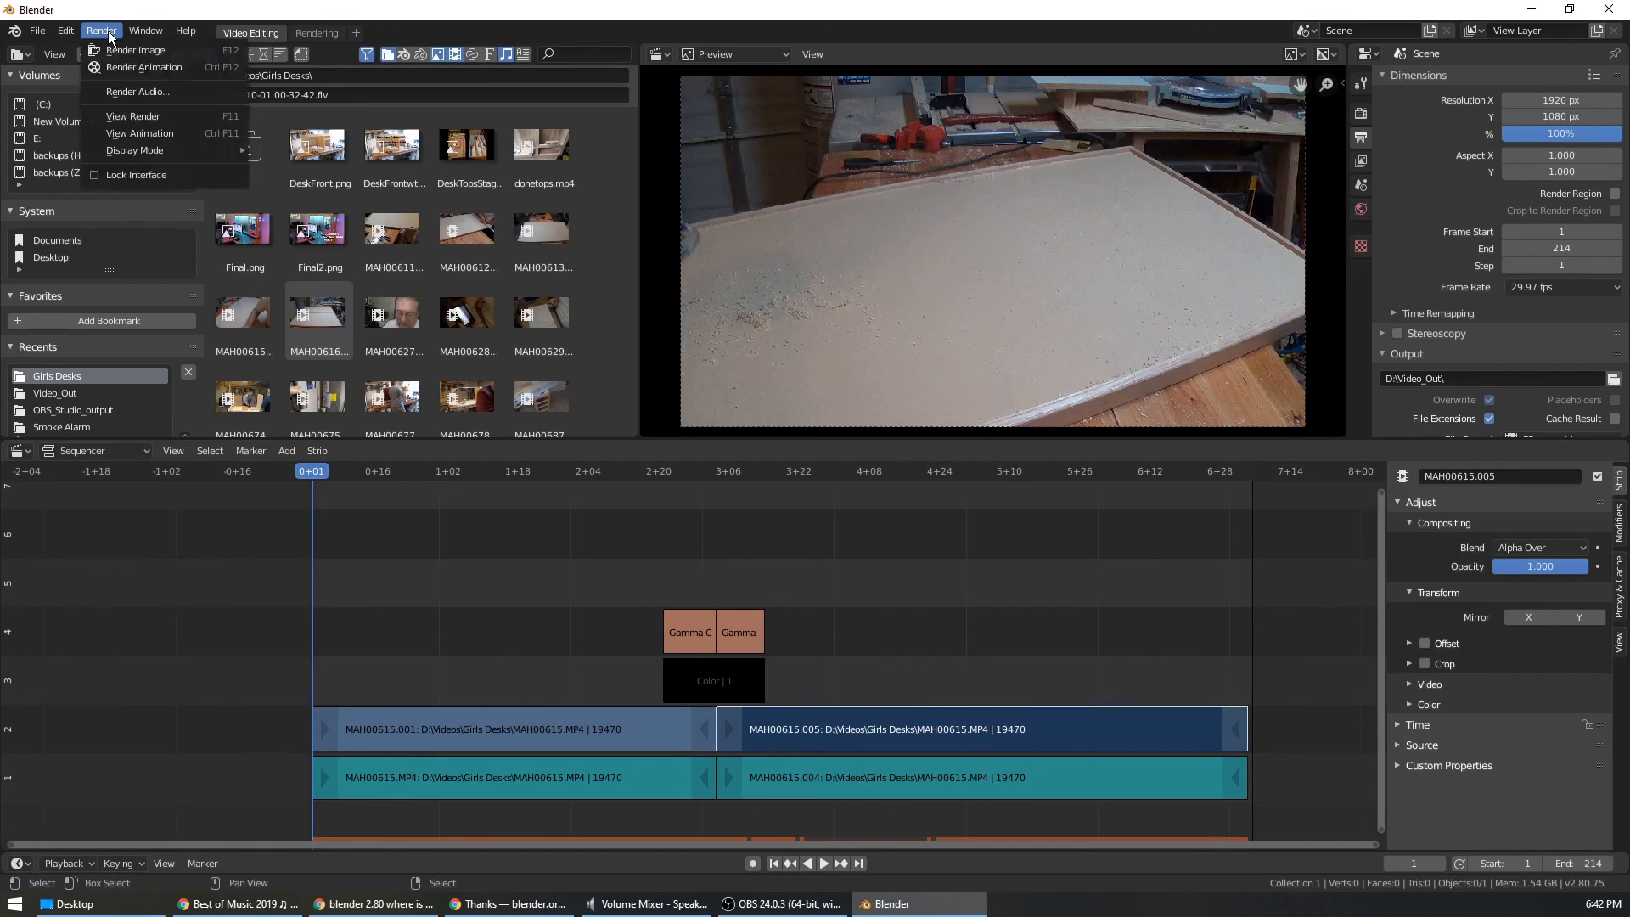
click(183, 67)
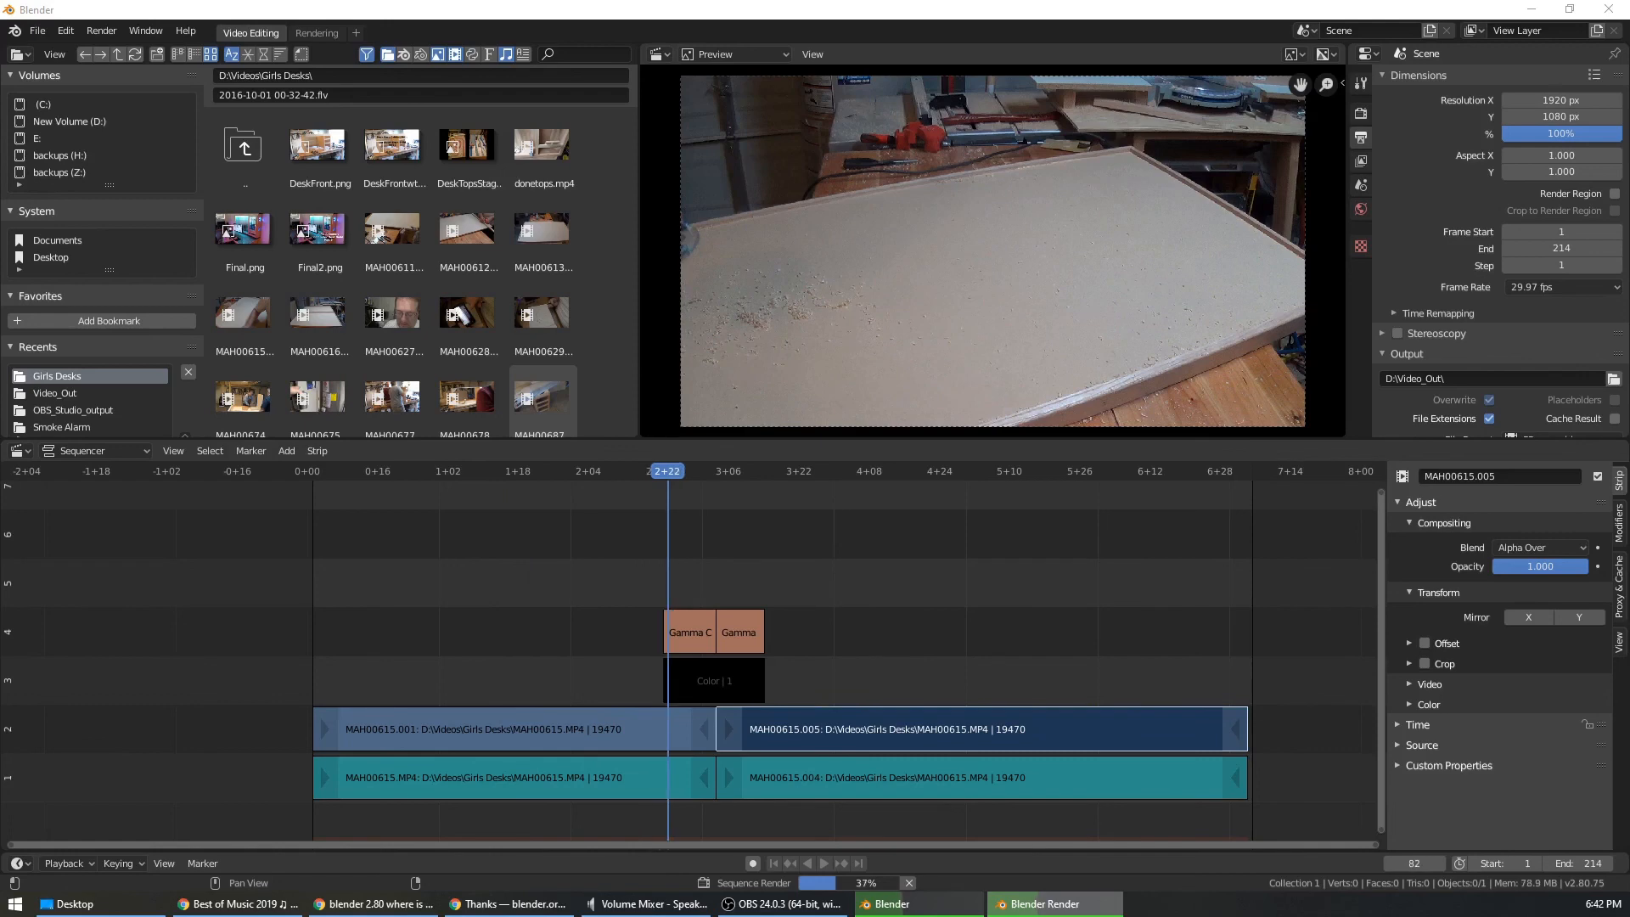
Shrink the render window, move it over the editor while the animation renders, and close it once rendering finishes.
mouse_move(1629, 128)
mouse_down()
mouse_move(989, 138)
mouse_move(902, 117)
mouse_up()
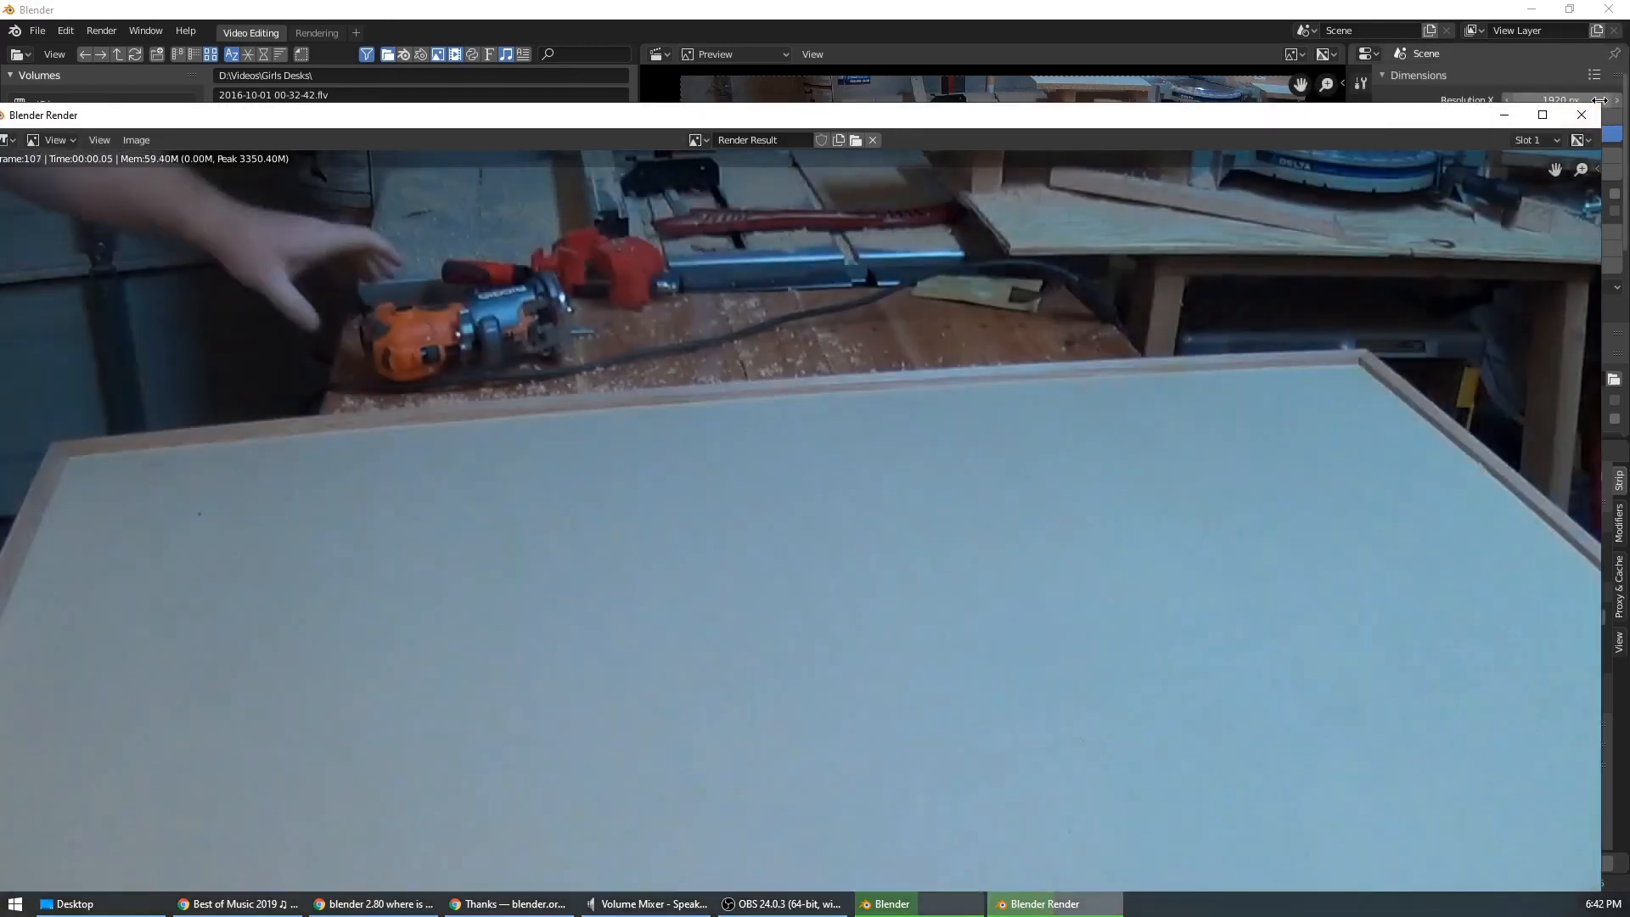
drag(1600, 105, 819, 521)
drag(617, 540, 1116, 209)
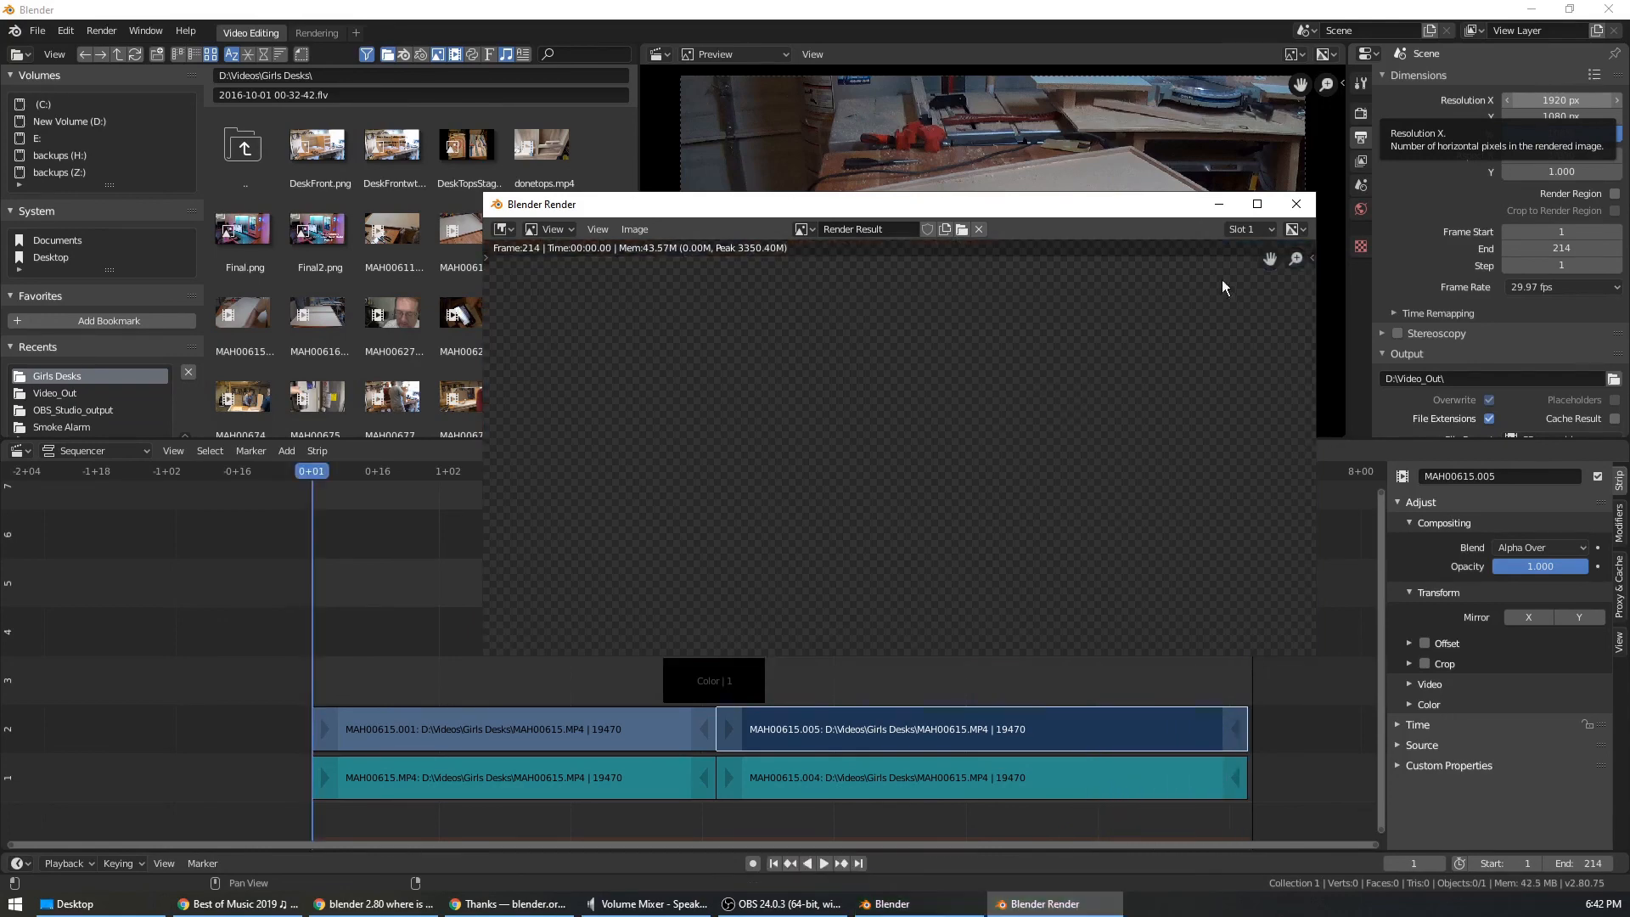
click(1296, 204)
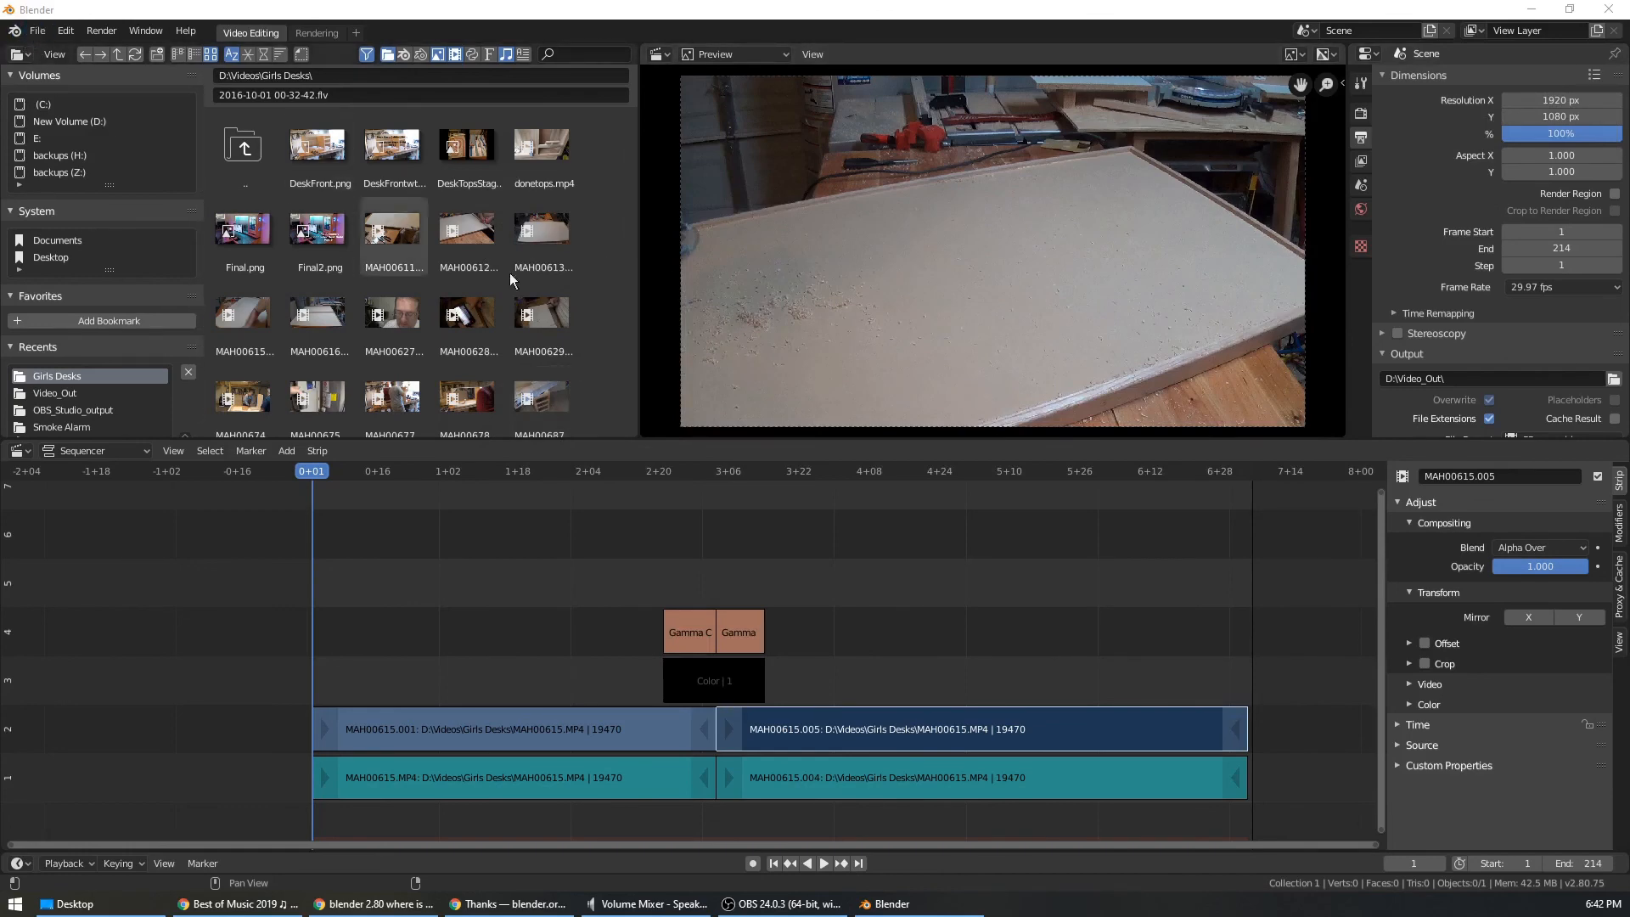
Minimize Blender and launch VLC media player.
click(1531, 9)
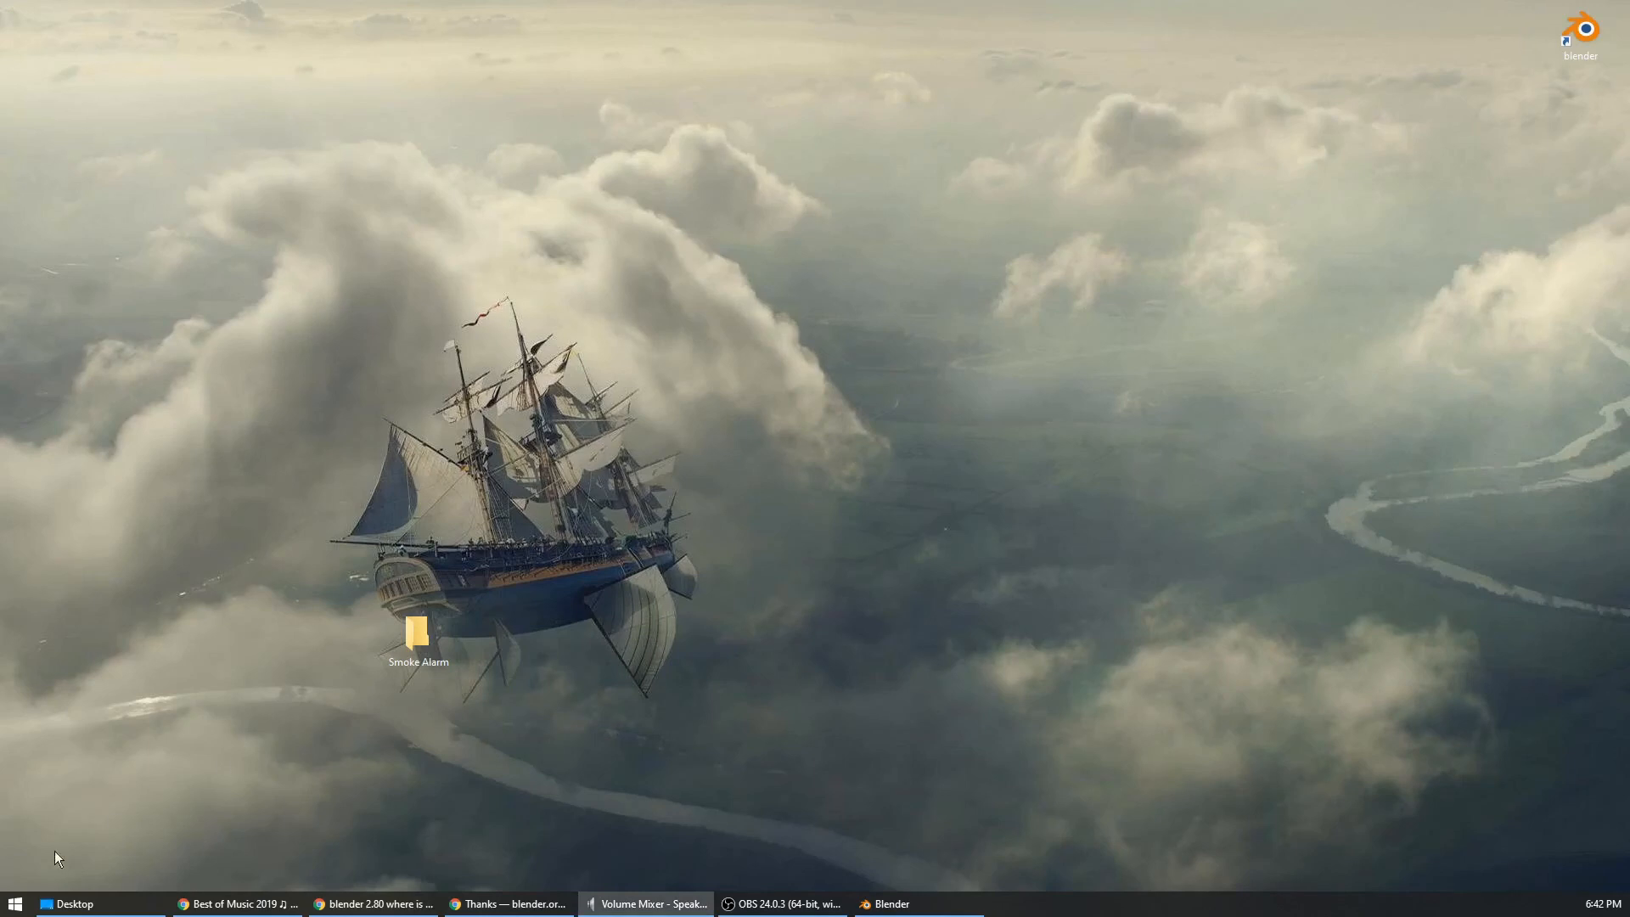
click(15, 904)
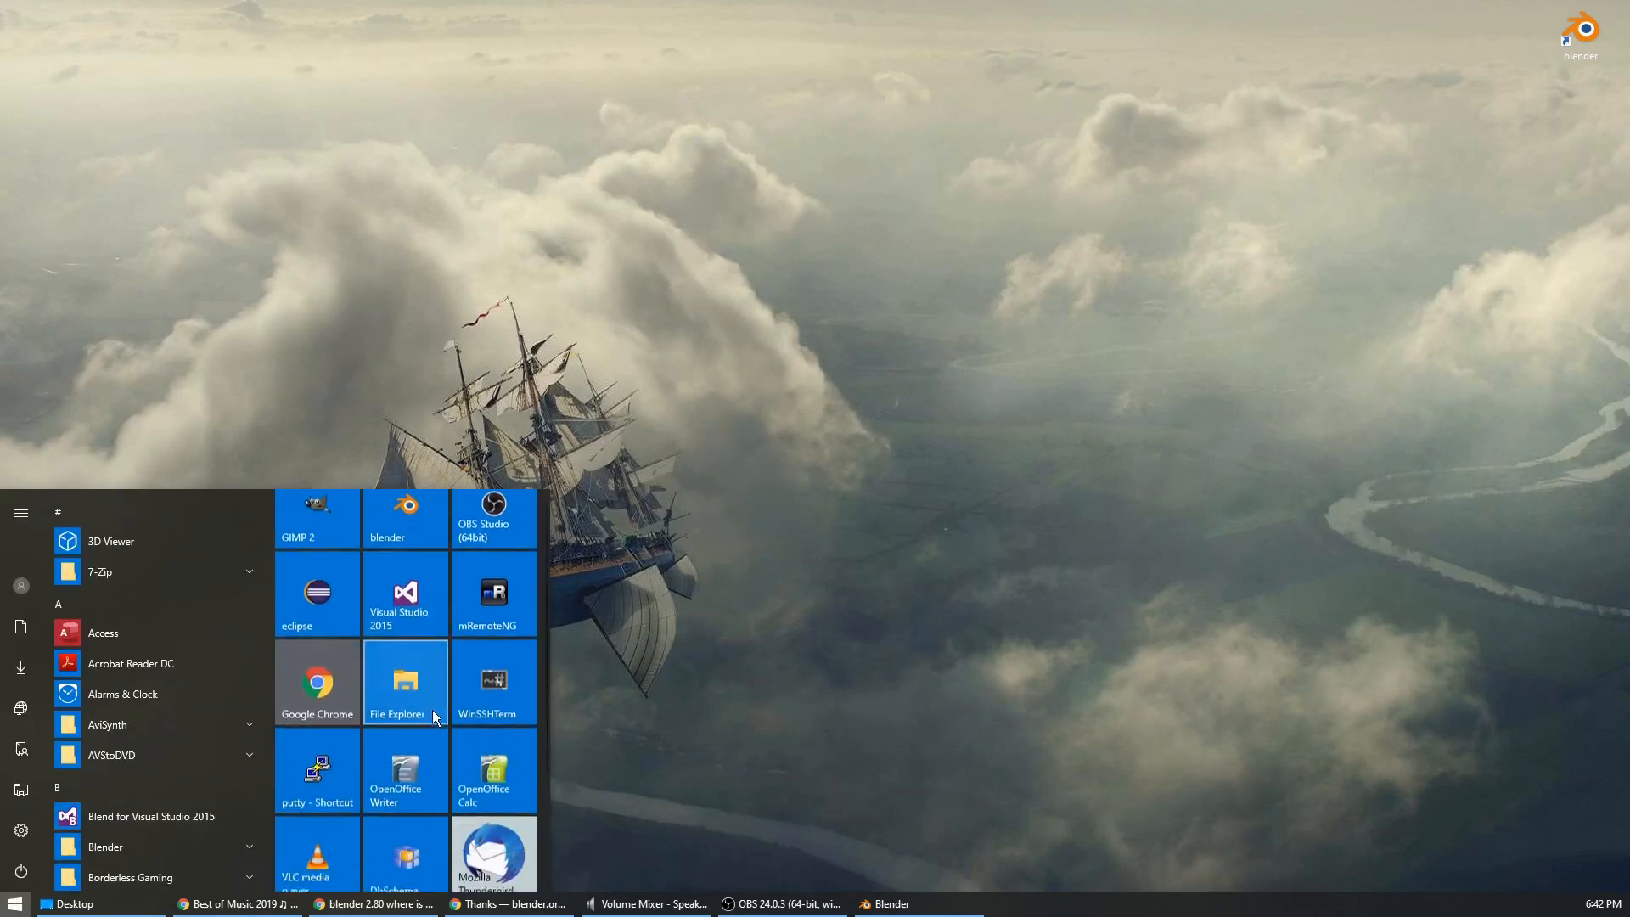
scroll(431, 710, down, 1)
click(317, 774)
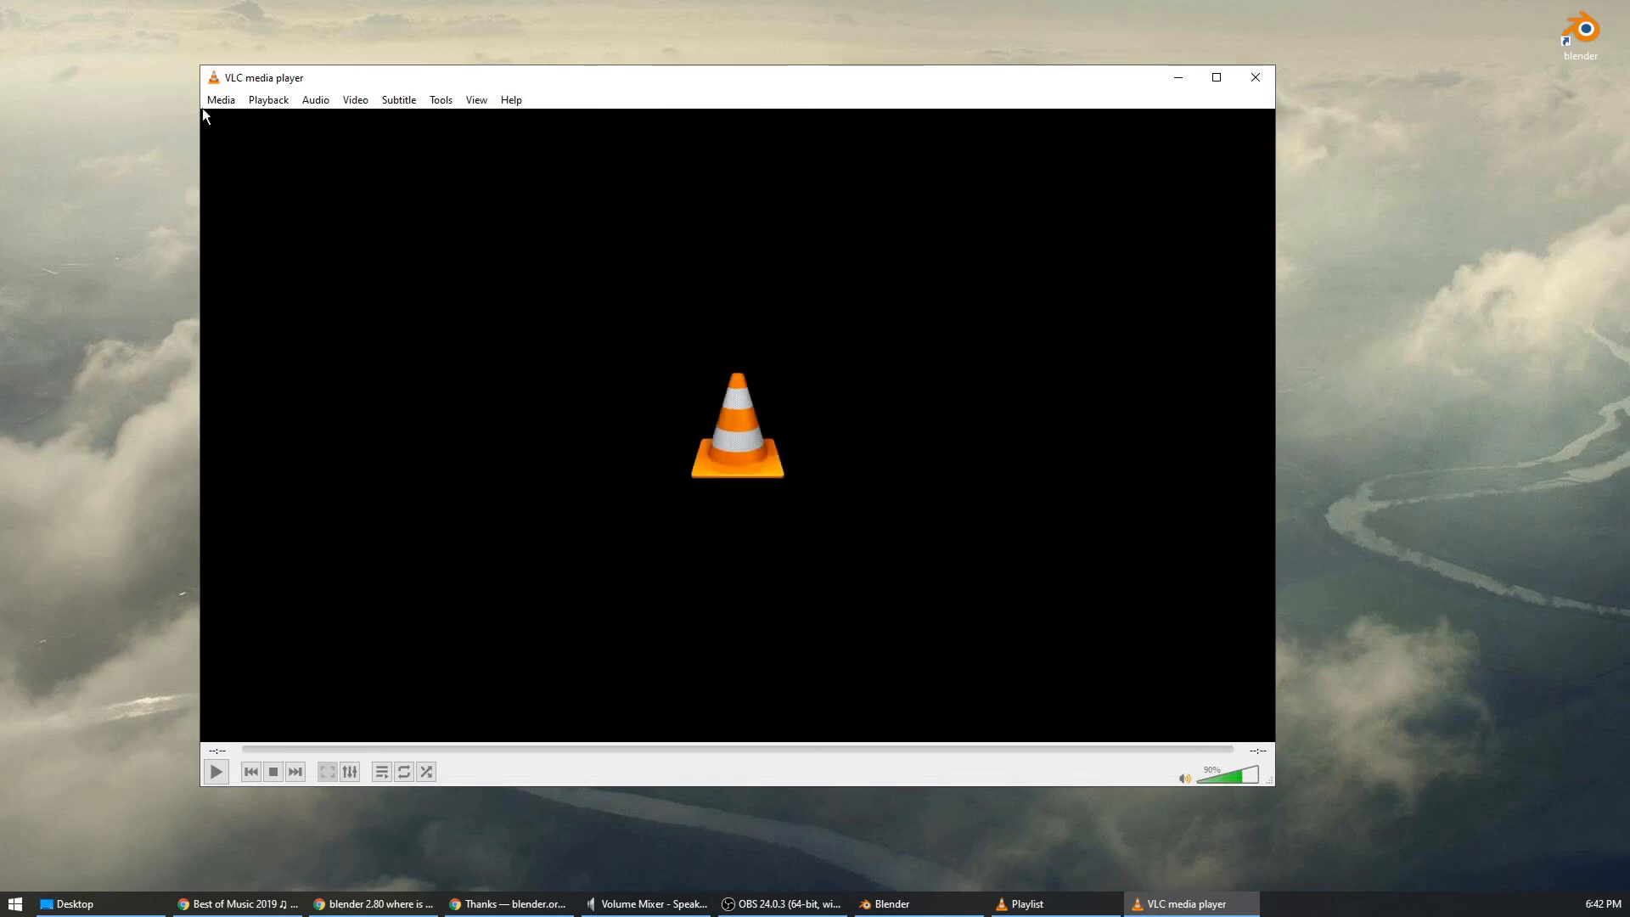
Play the newest render, 0001-0214.mp4 from the Video_Out folder on drive D, in full and close VLC to return to Blender.
click(221, 101)
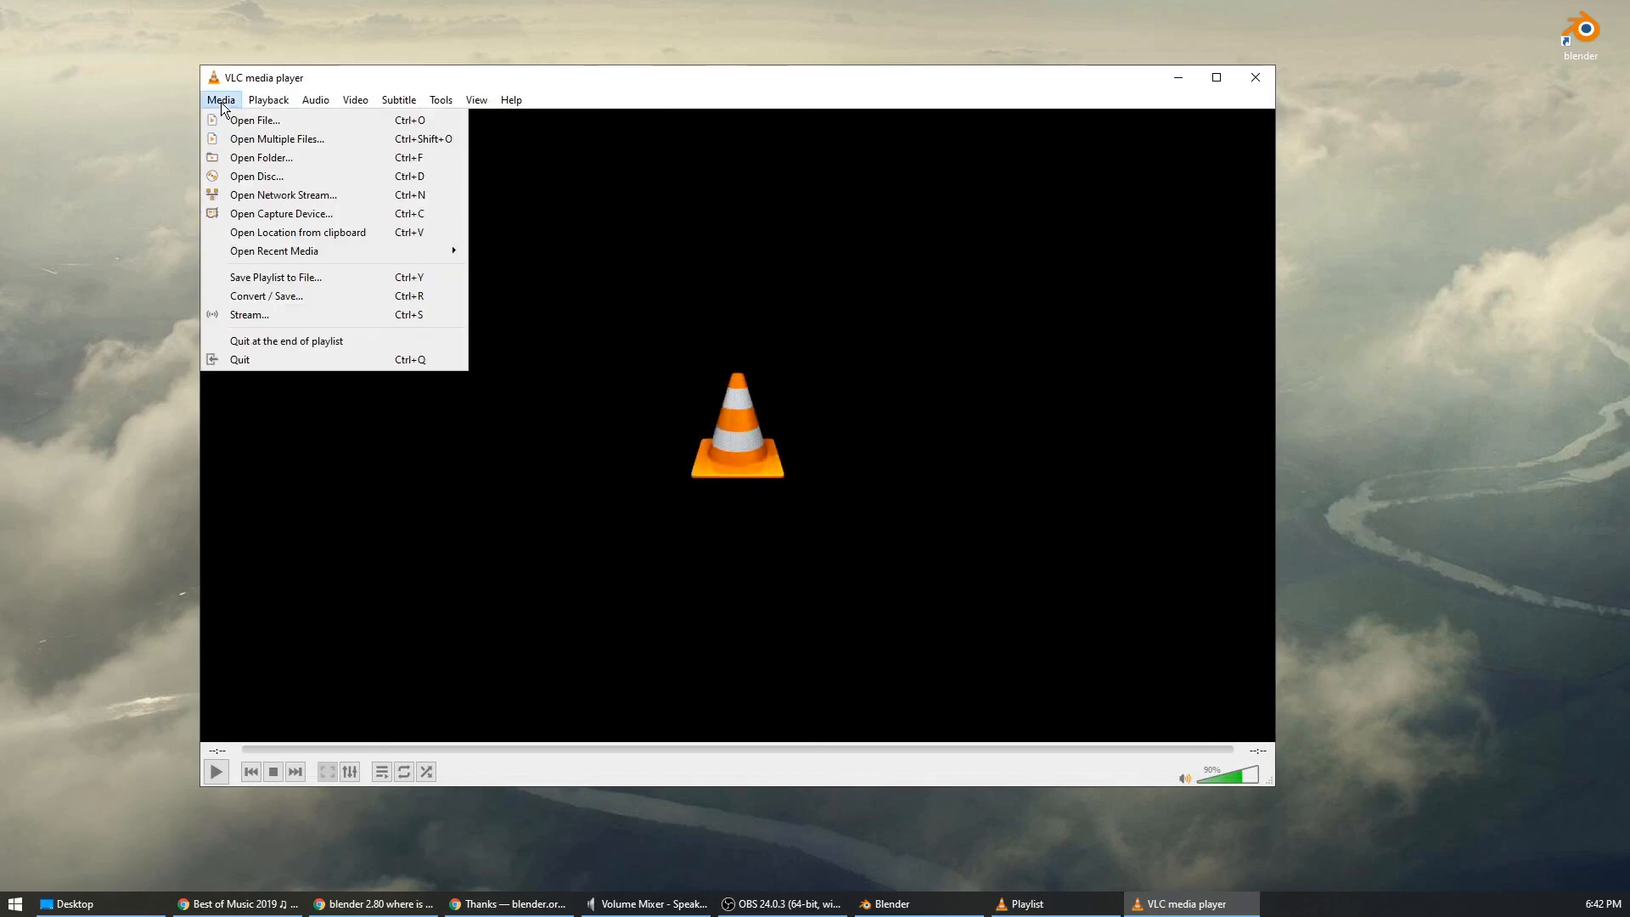
click(246, 120)
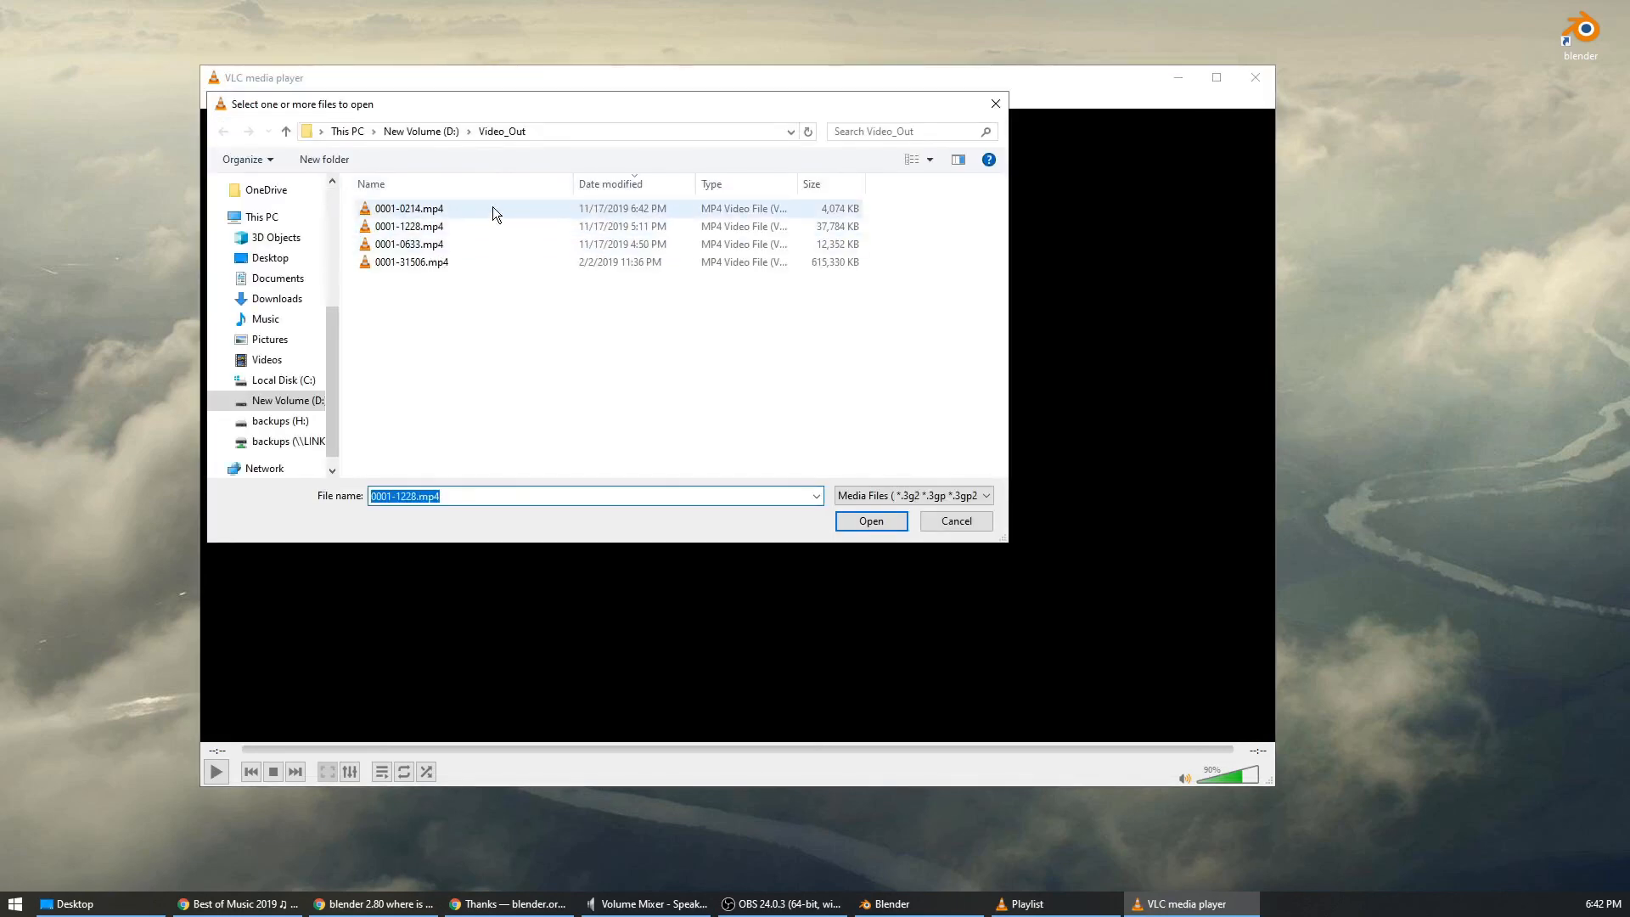
click(613, 185)
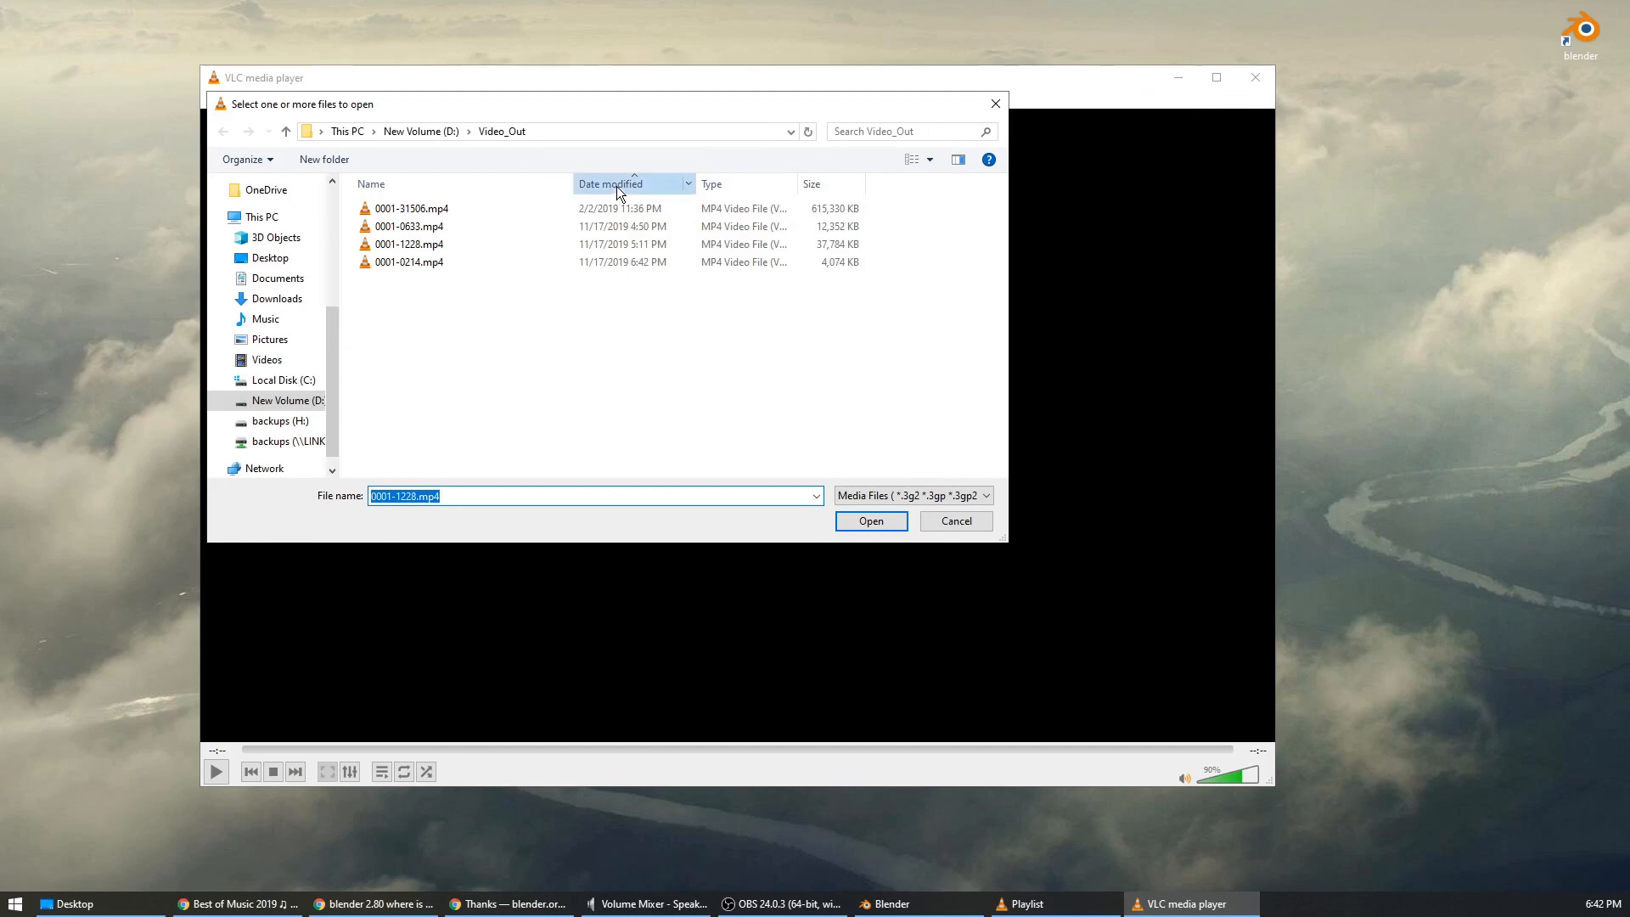
click(617, 186)
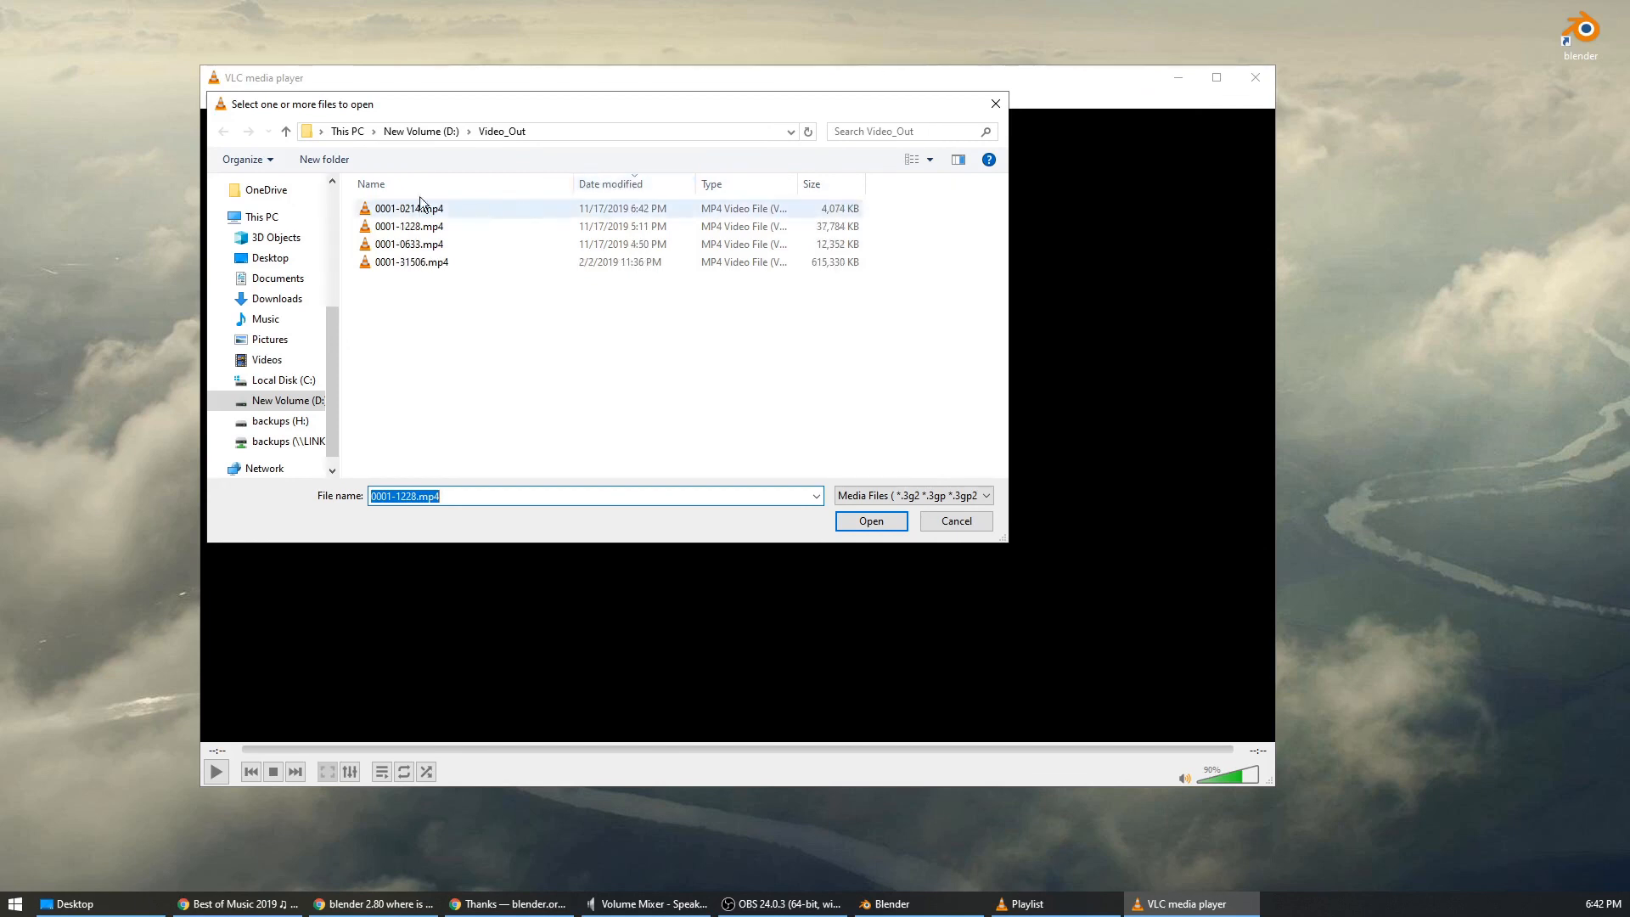
click(605, 213)
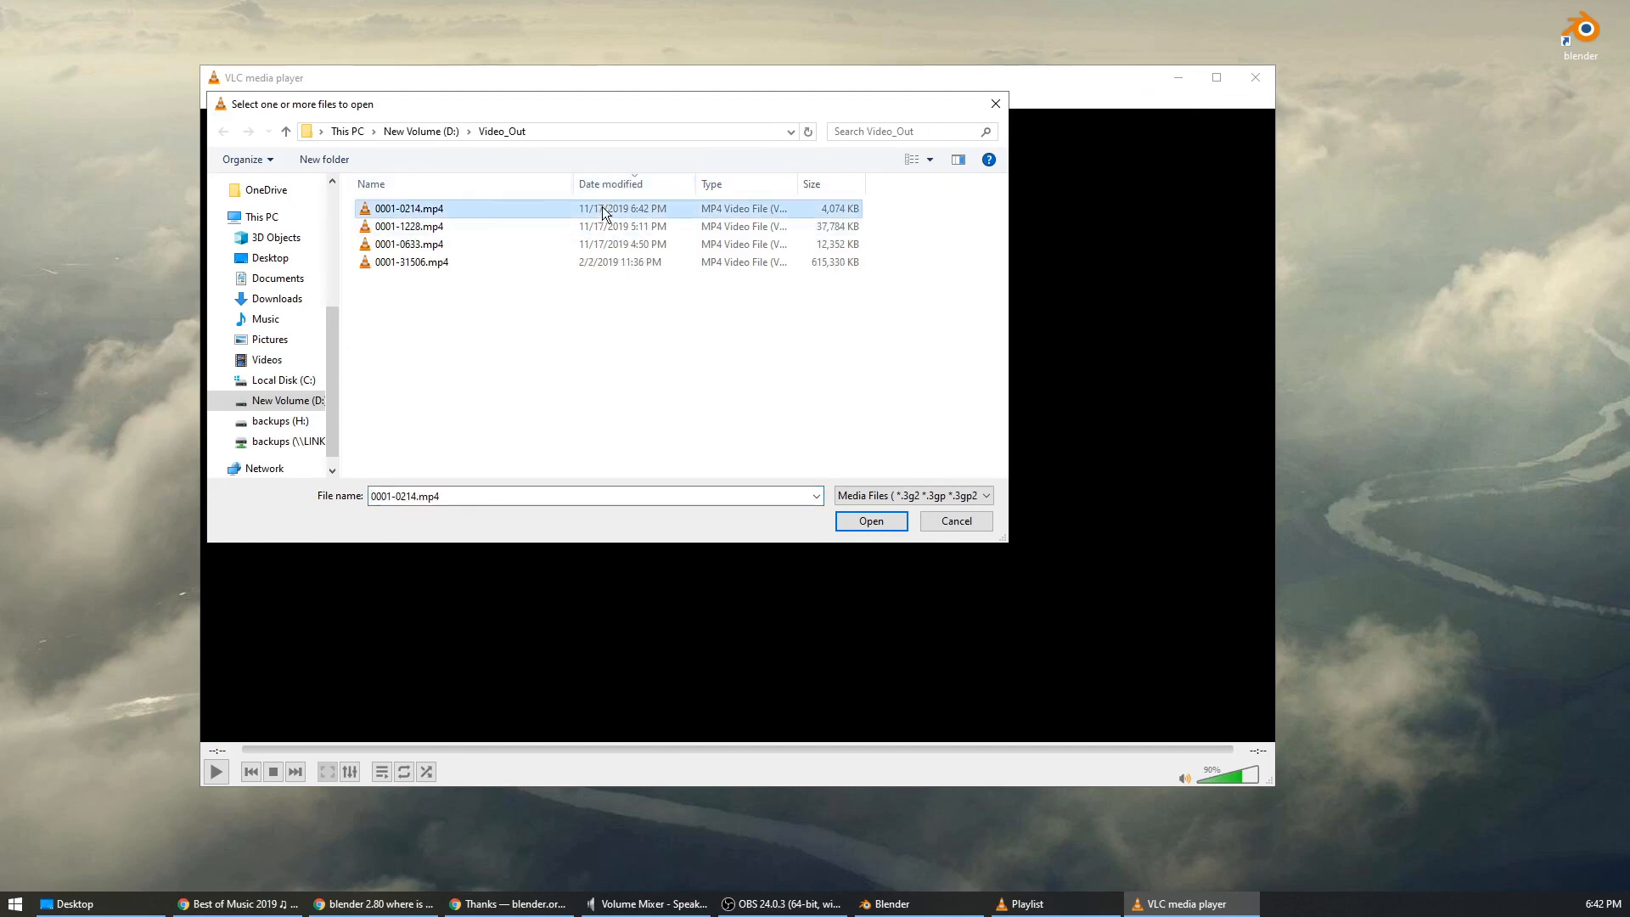
click(874, 522)
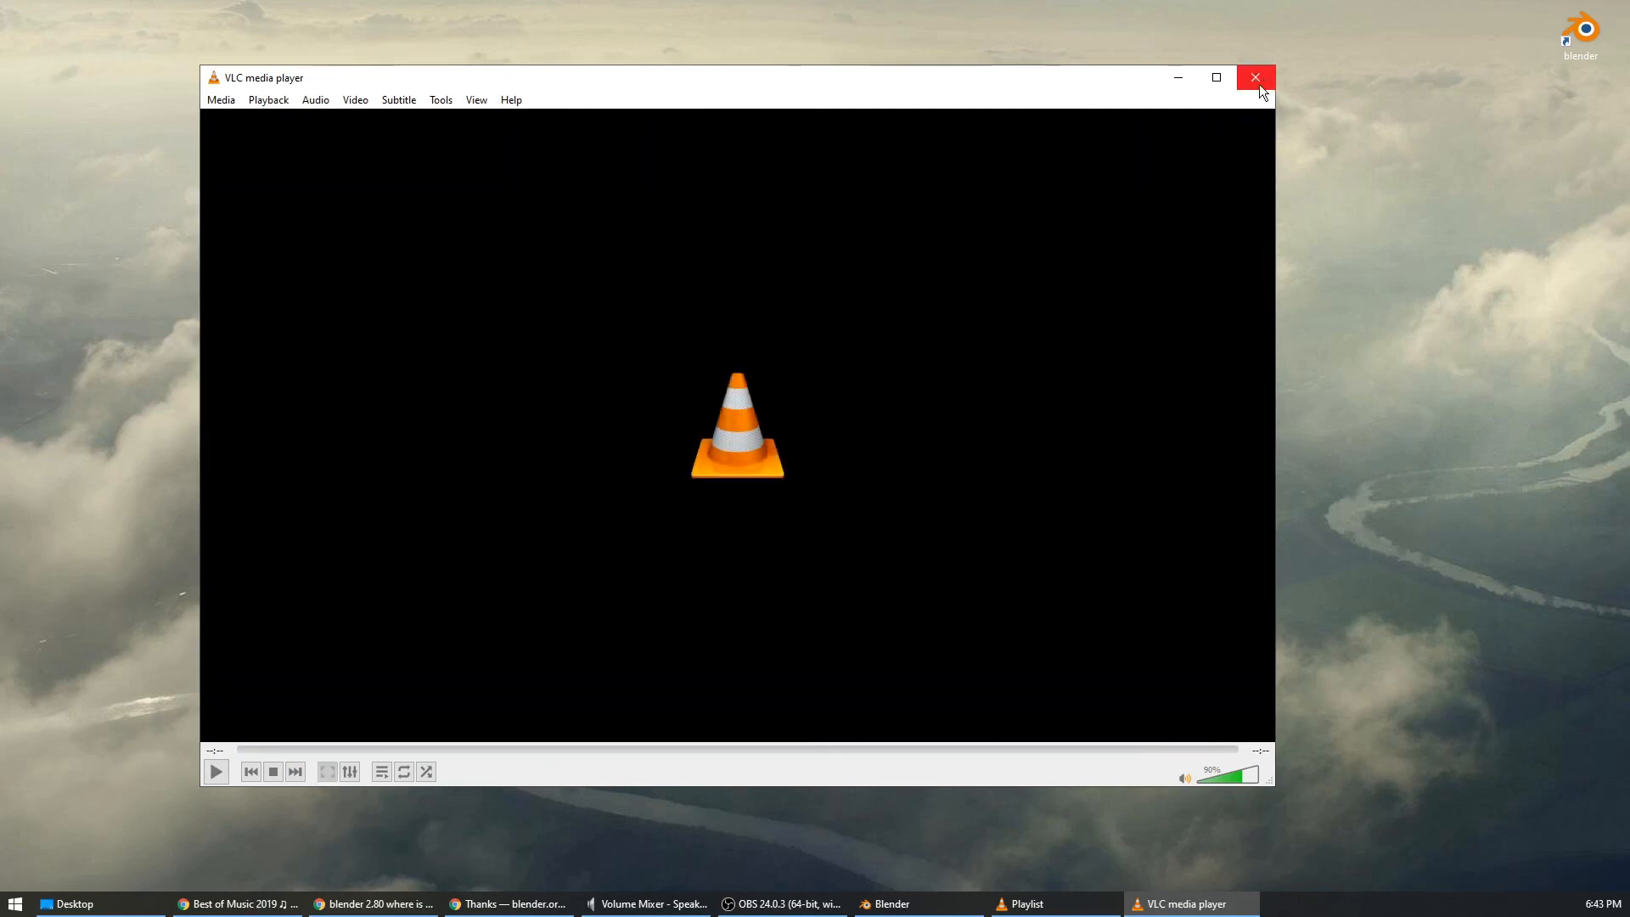
click(1258, 82)
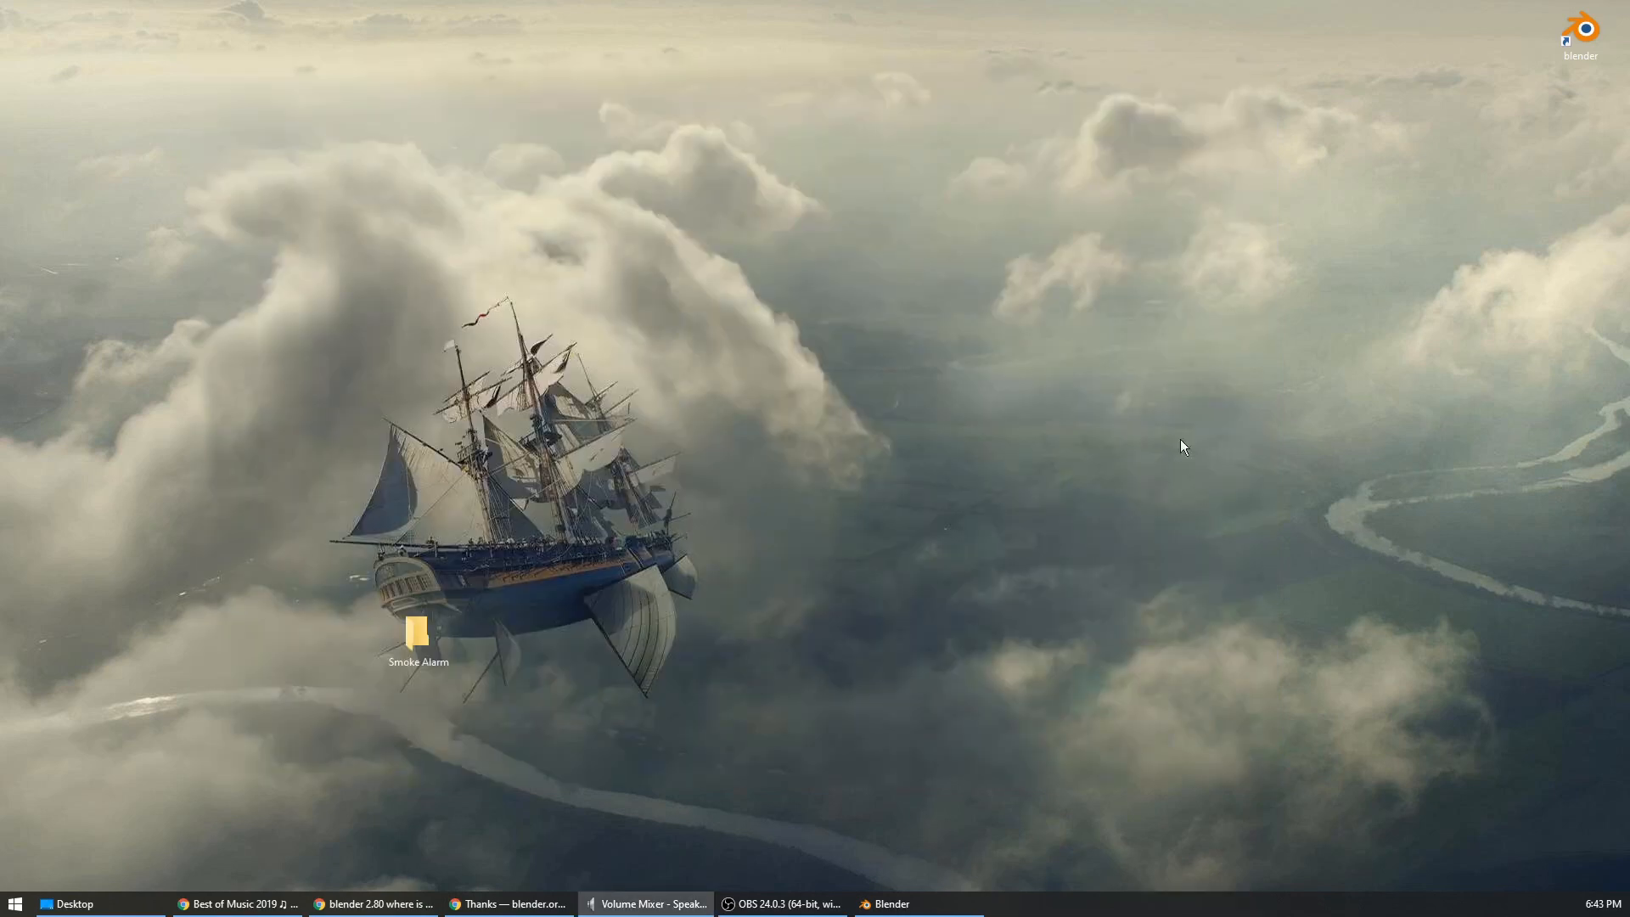
click(917, 904)
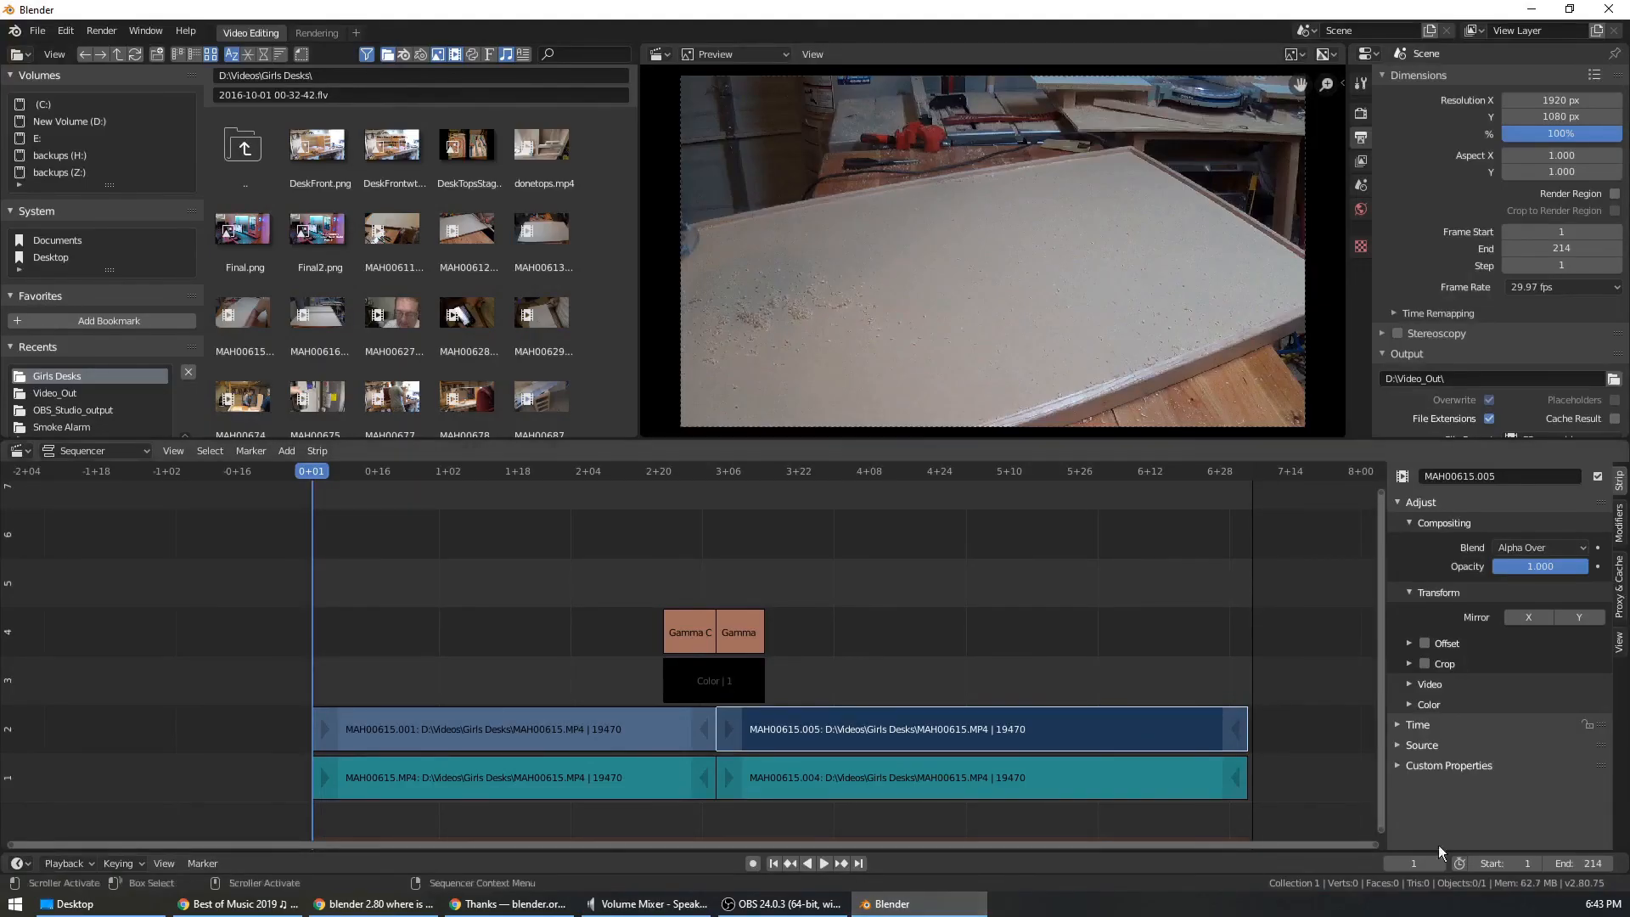